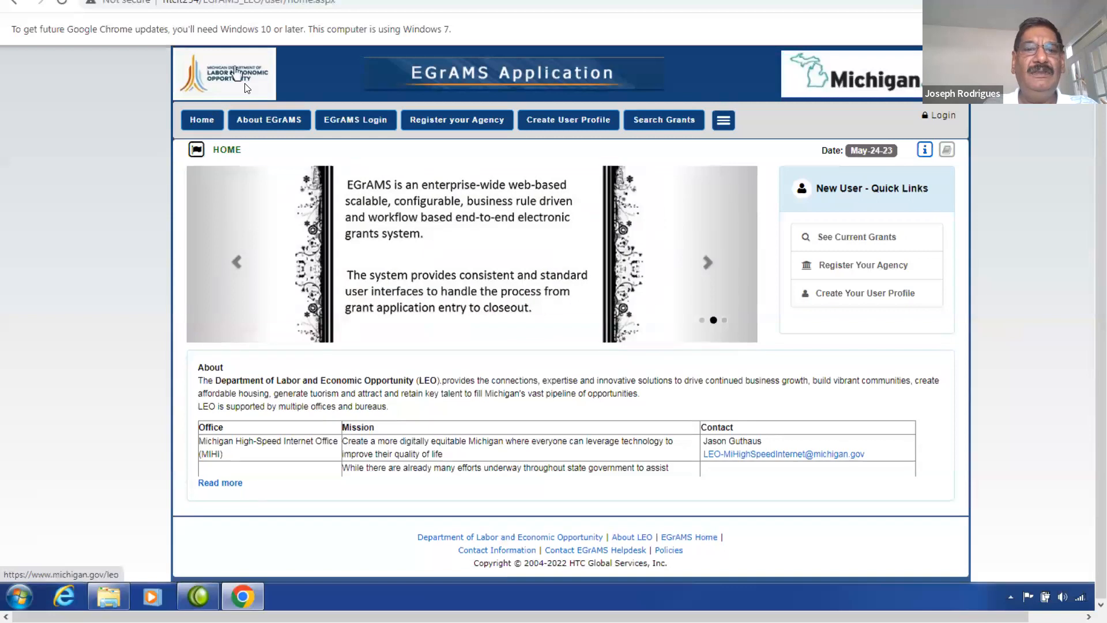
# Open the Create User Profile form and dismiss the agency-registration reminder.
pyautogui.scroll(-1, 359, 85)
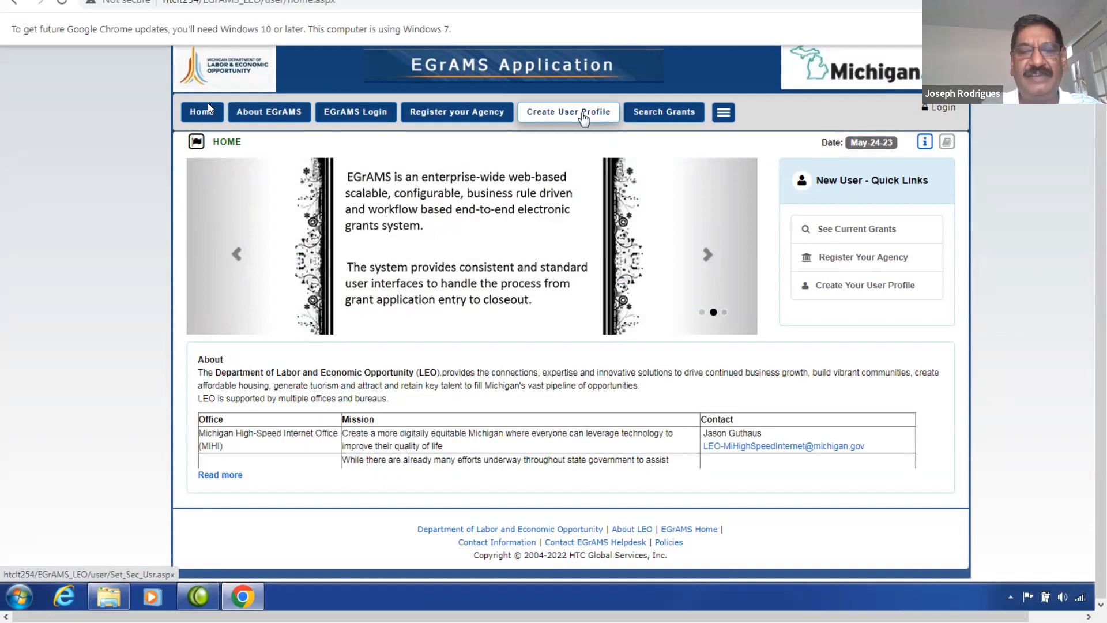
pyautogui.click(584, 115)
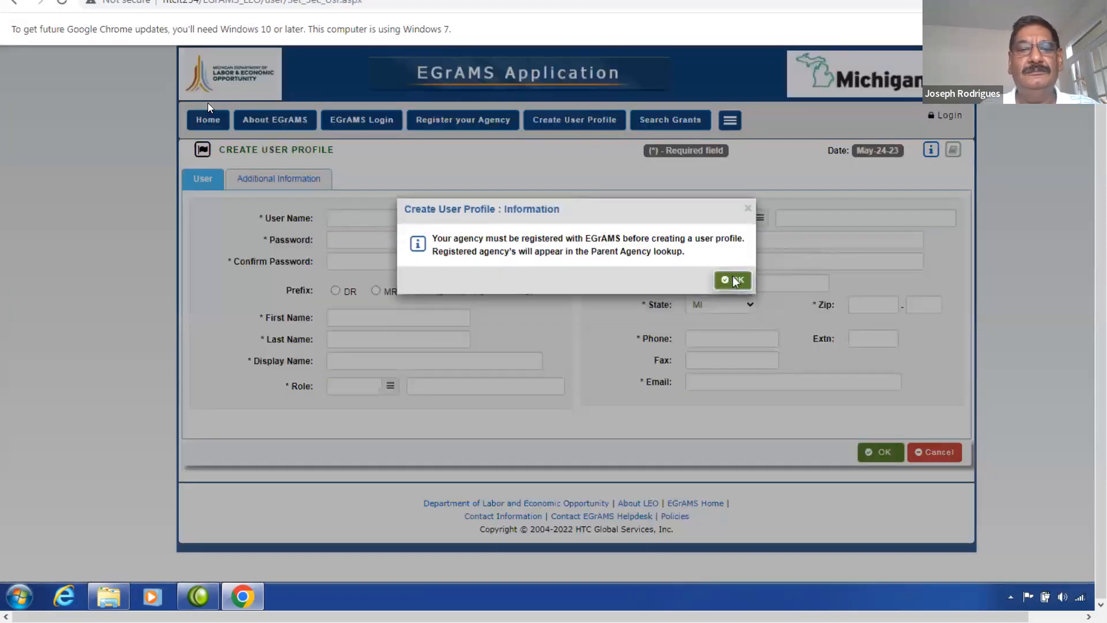
pyautogui.click(736, 281)
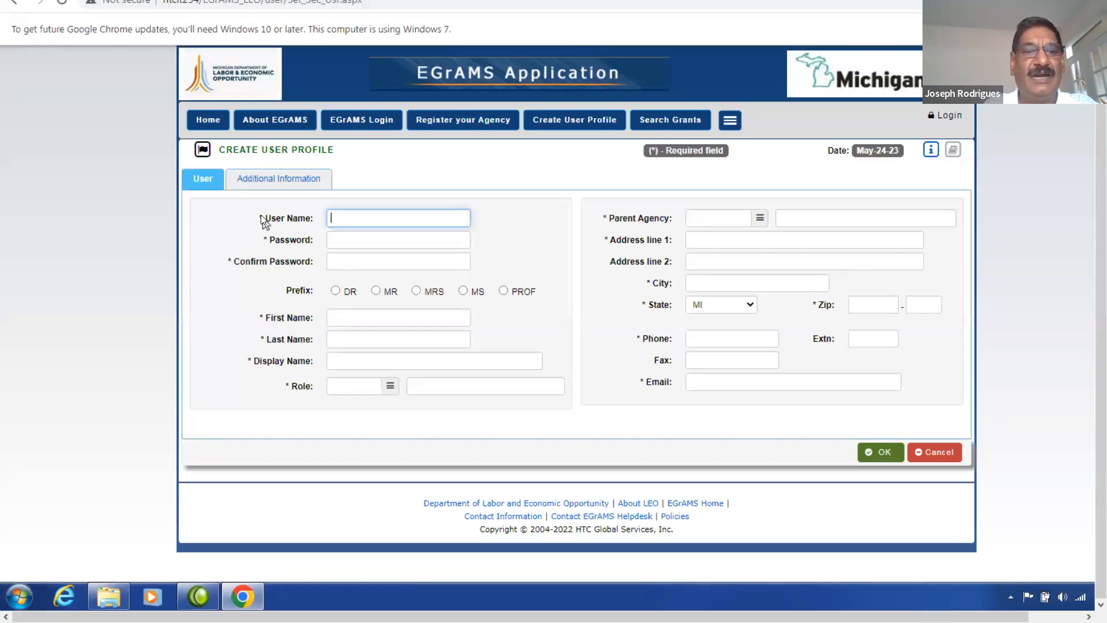
# Pick GRANTE (Grantee) from the Role lookup list.
pyautogui.click(390, 387)
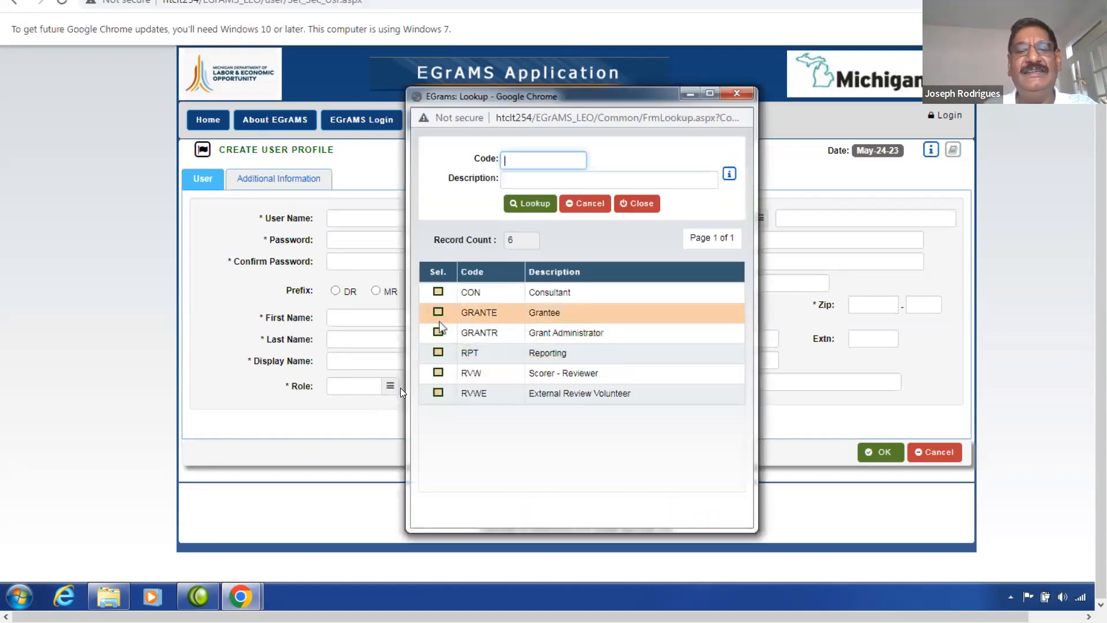
pyautogui.click(438, 312)
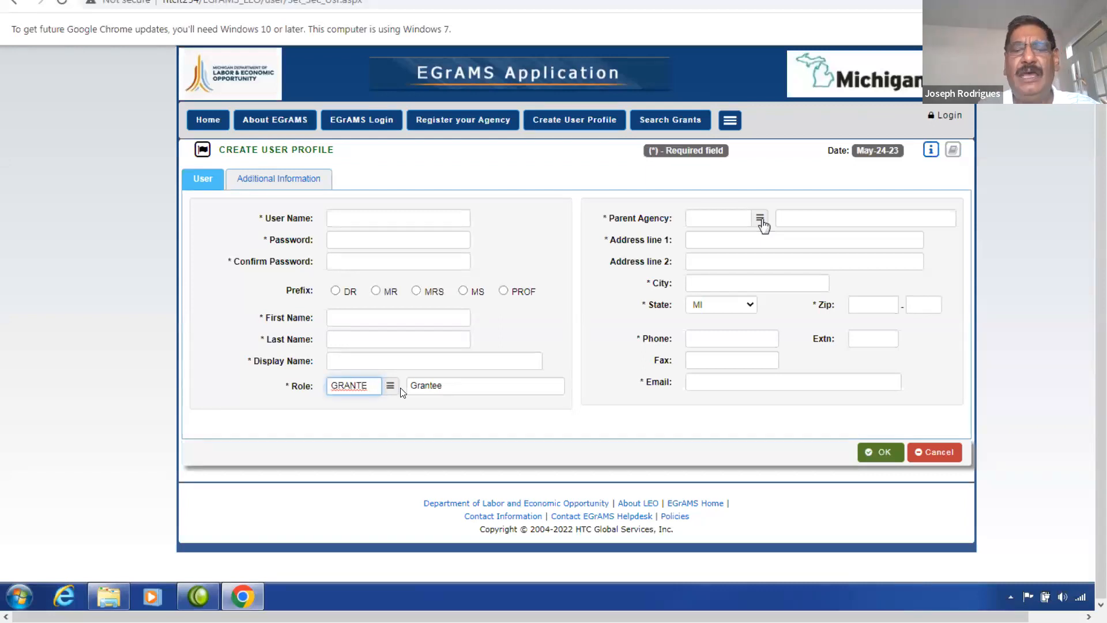
# In the Parent Agency lookup, search agency descriptions matching H%.
pyautogui.click(760, 221)
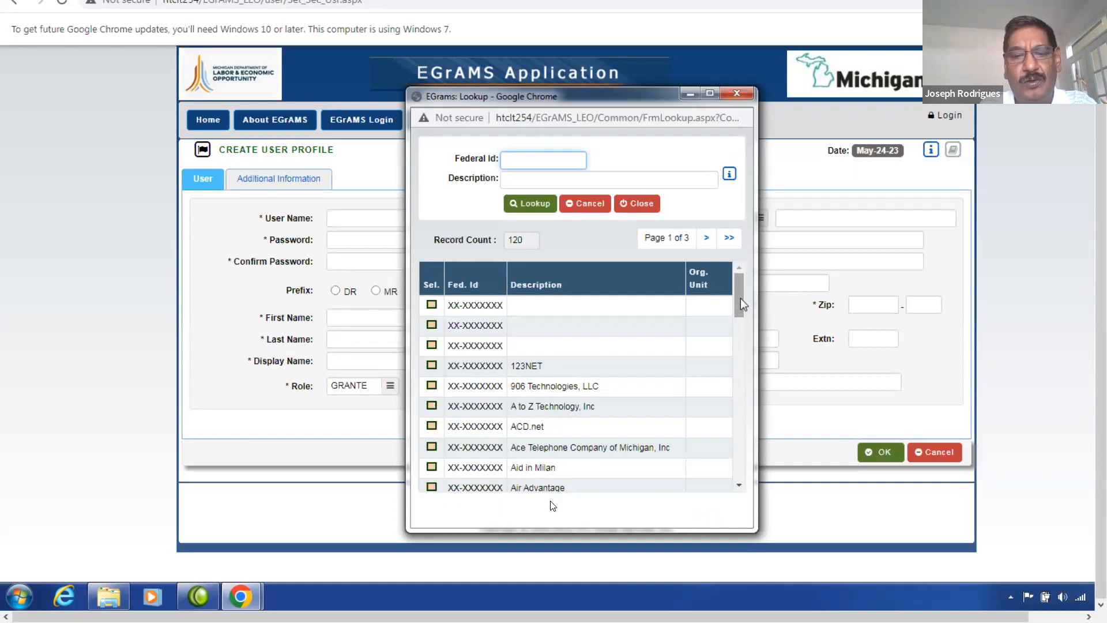
pyautogui.moveTo(742, 304); pyautogui.dragTo(750, 375)
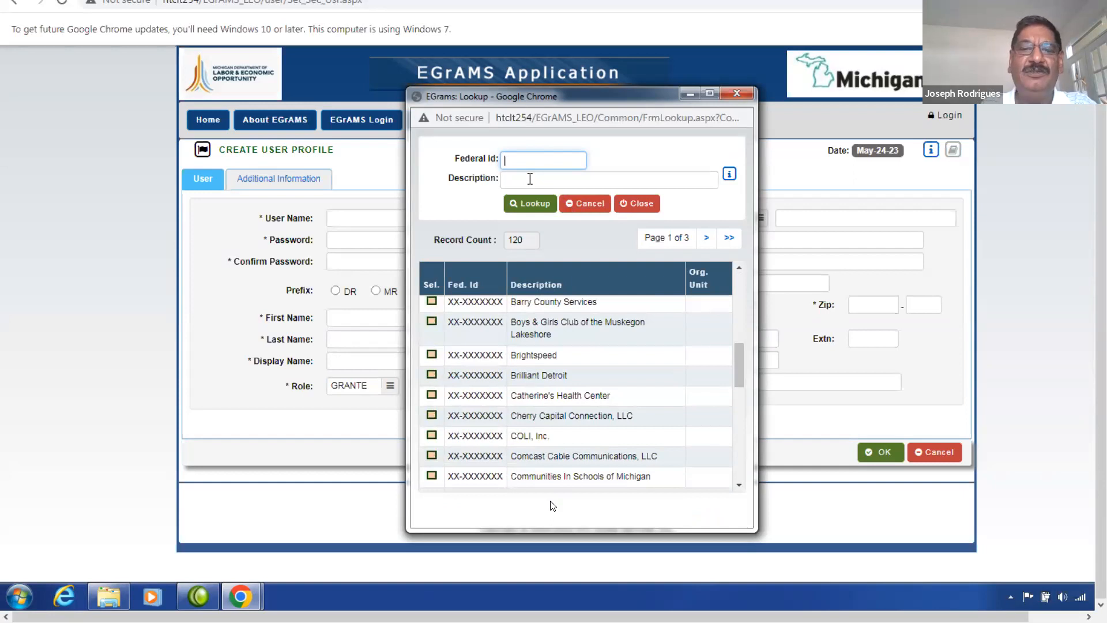
pyautogui.click(530, 179)
pyautogui.click(528, 204)
pyautogui.click(529, 181)
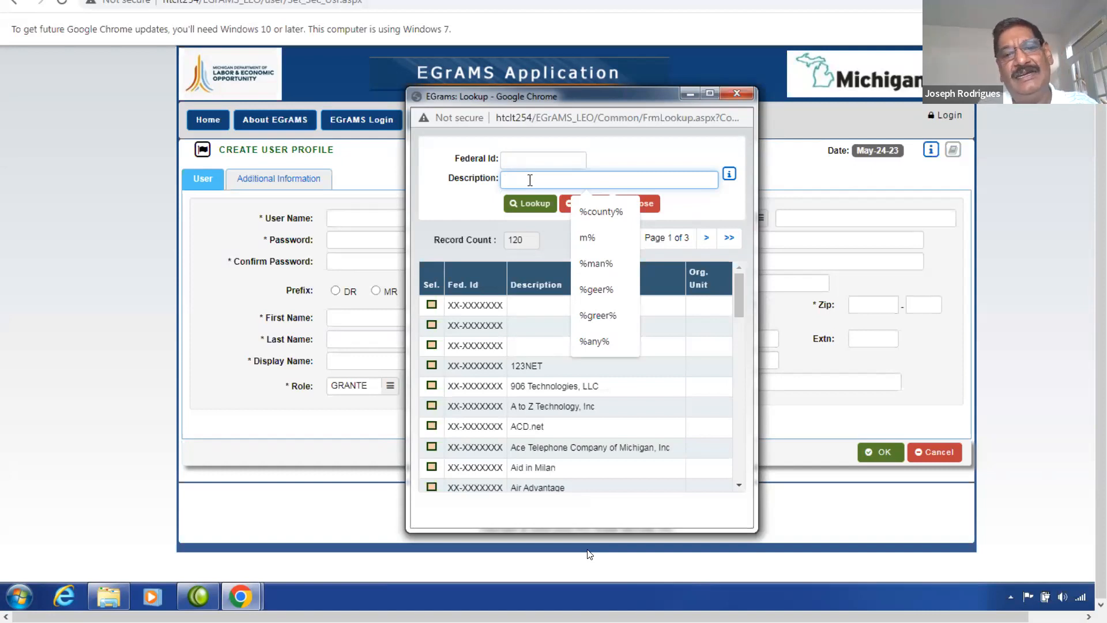
pyautogui.write('H')
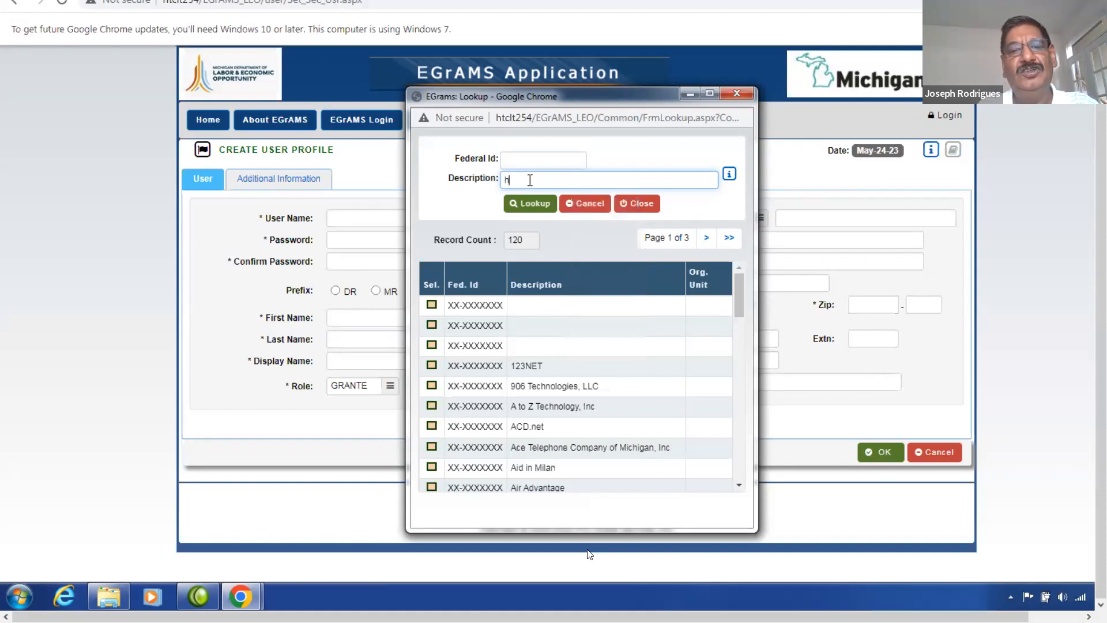
pyautogui.write('%')
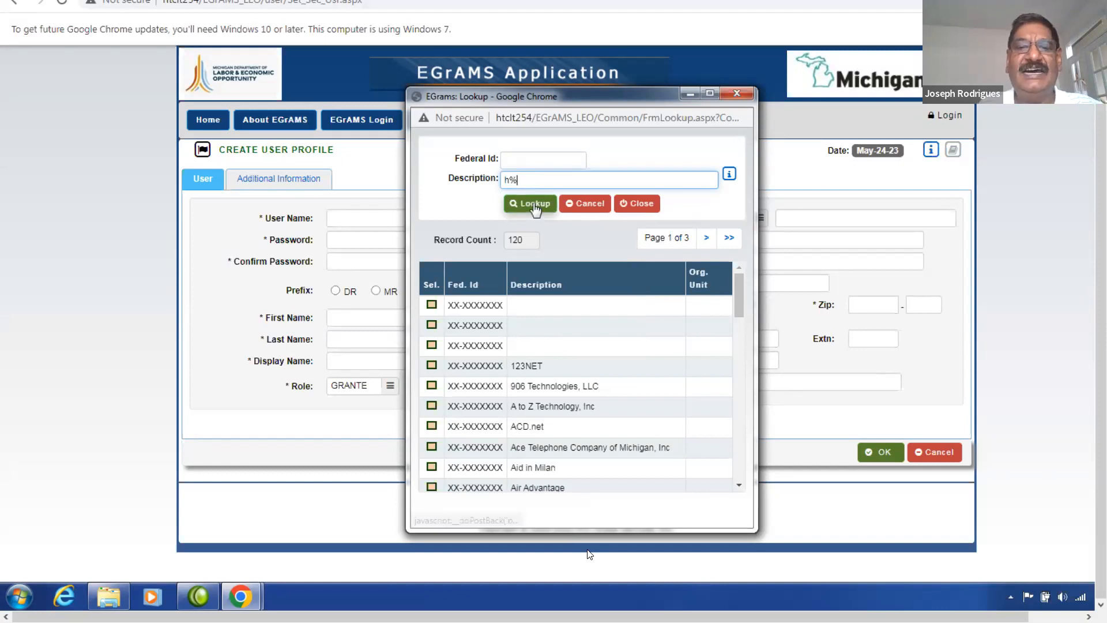
pyautogui.click(534, 204)
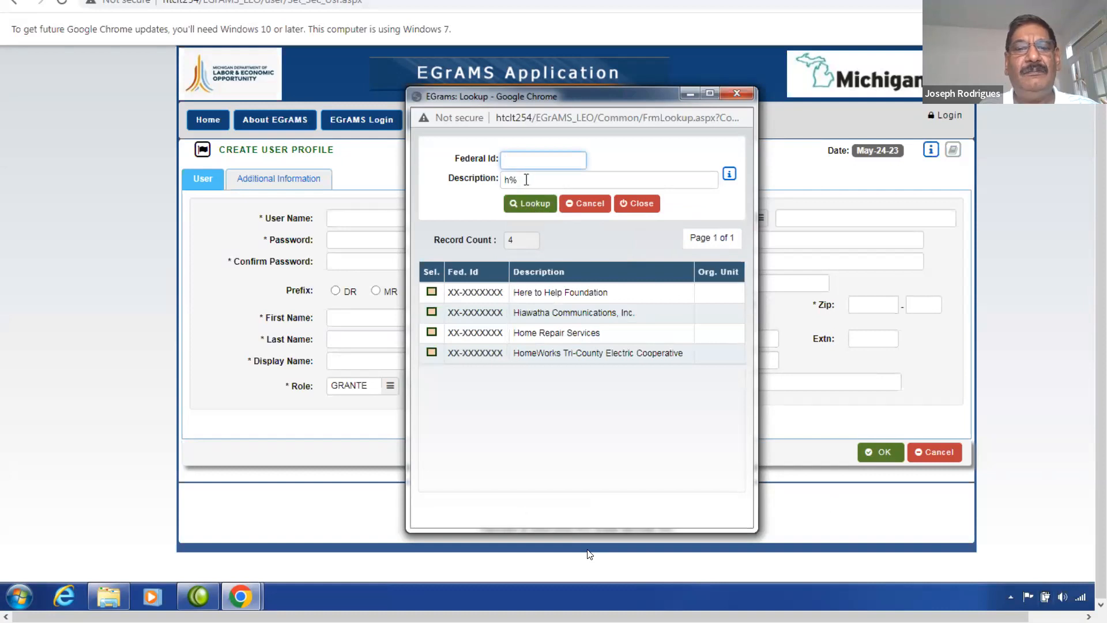
# Re-search descriptions with %communic%, then %home%, and pick Home Repair Services.
pyautogui.moveTo(541, 180); pyautogui.dragTo(455, 181)
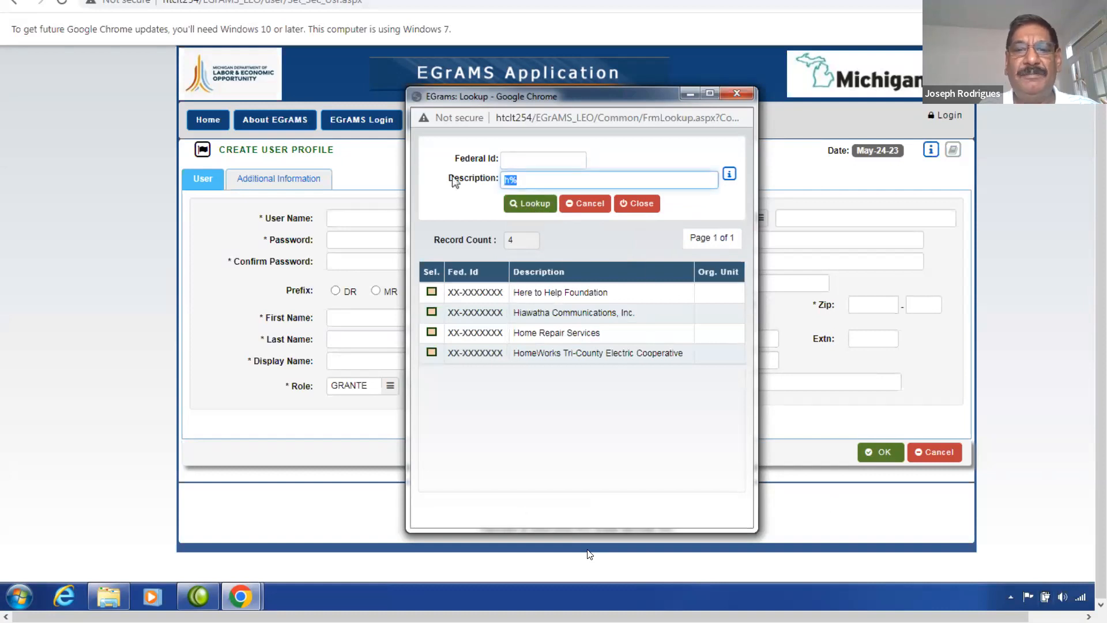
pyautogui.write('%communic%')
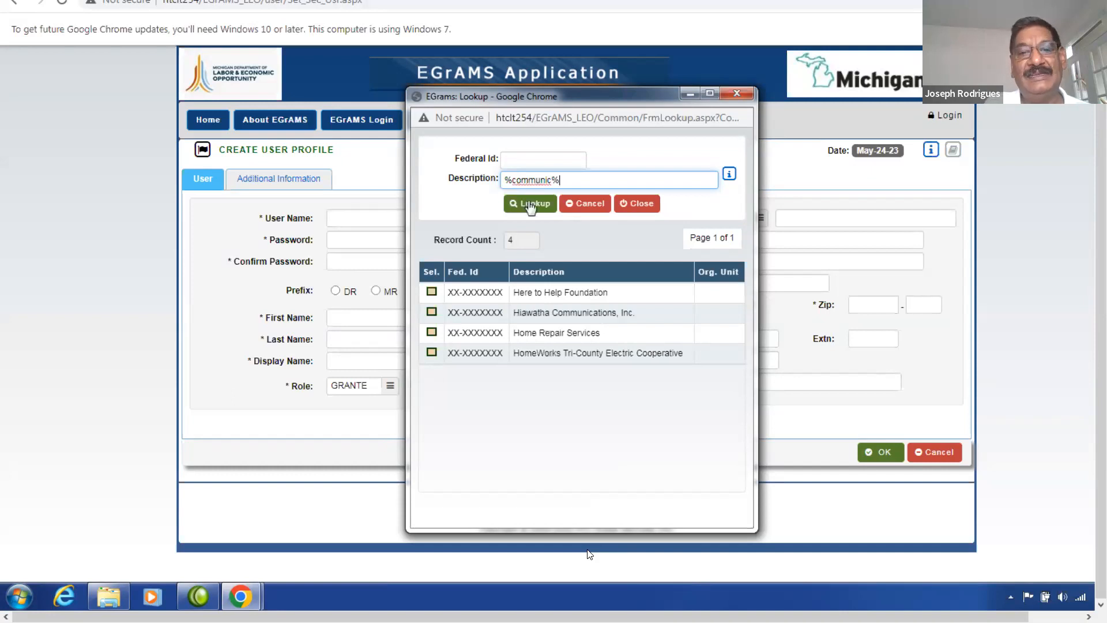
pyautogui.click(530, 205)
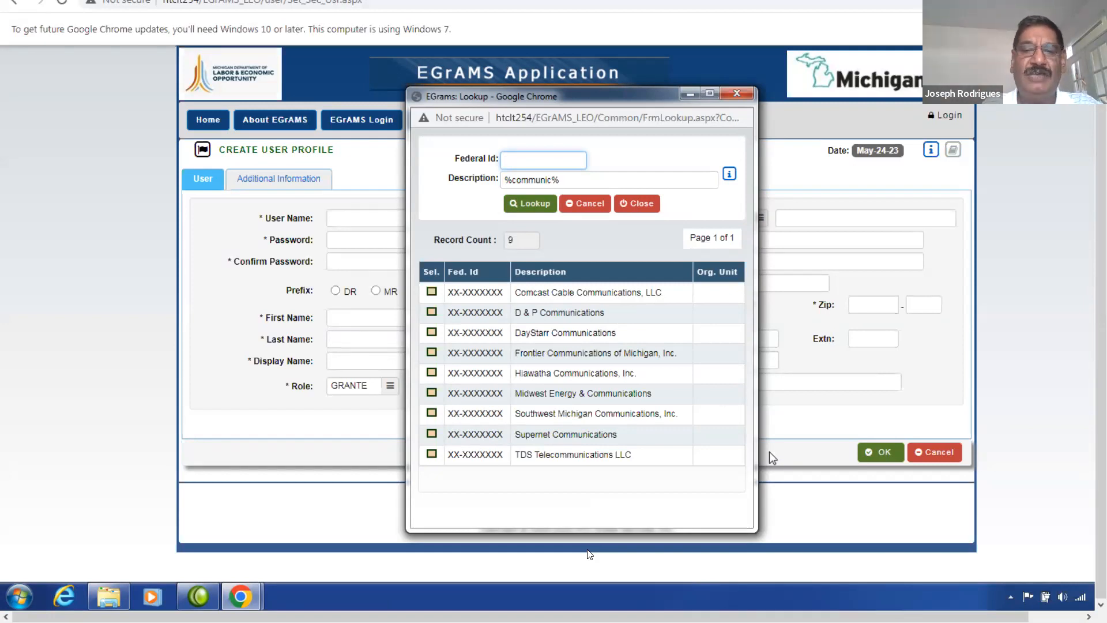
pyautogui.doubleClick(530, 180)
pyautogui.write('hom')
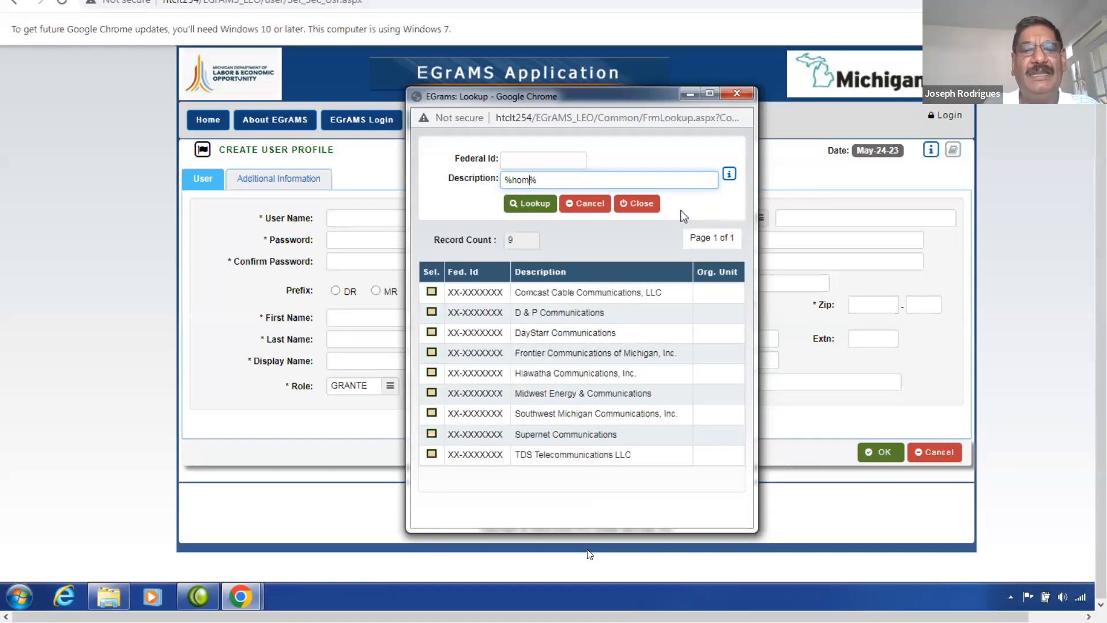
pyautogui.write('e')
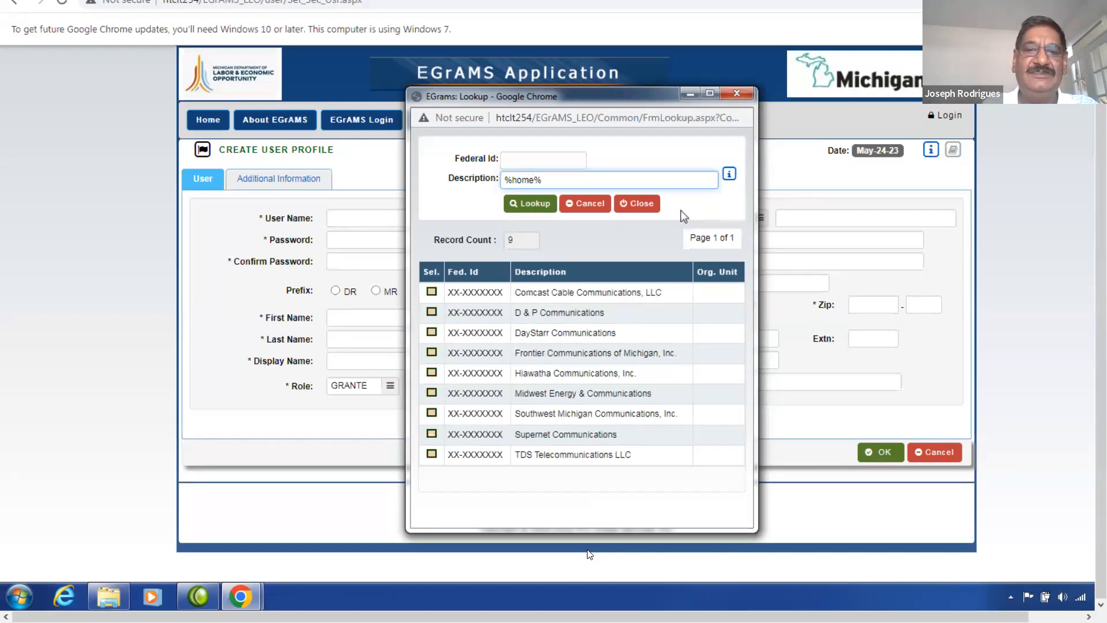
pyautogui.click(529, 203)
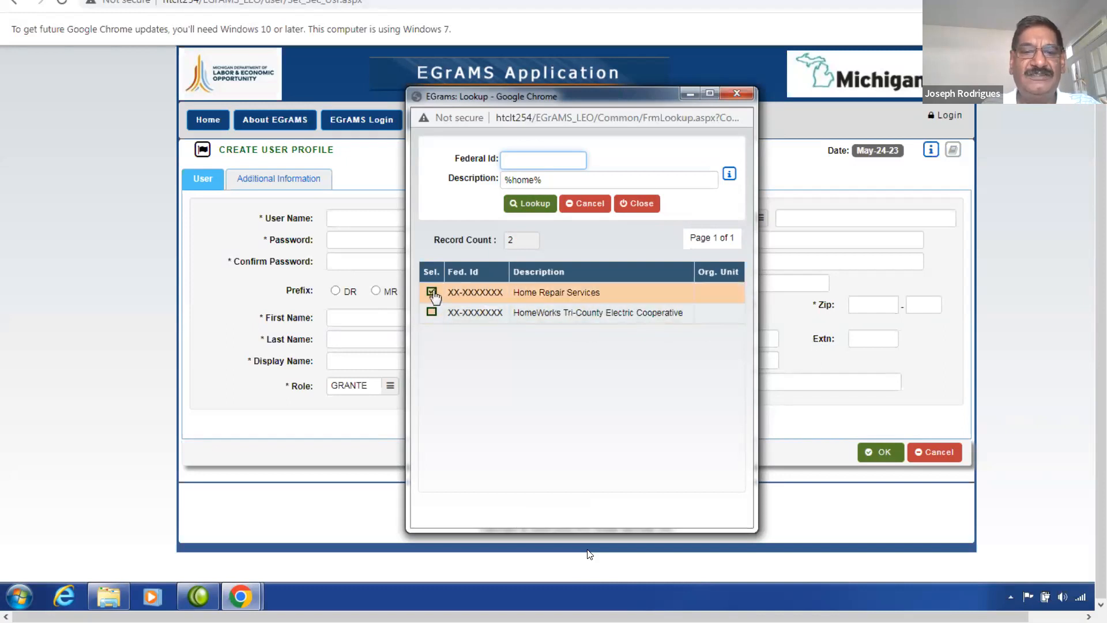
pyautogui.click(432, 292)
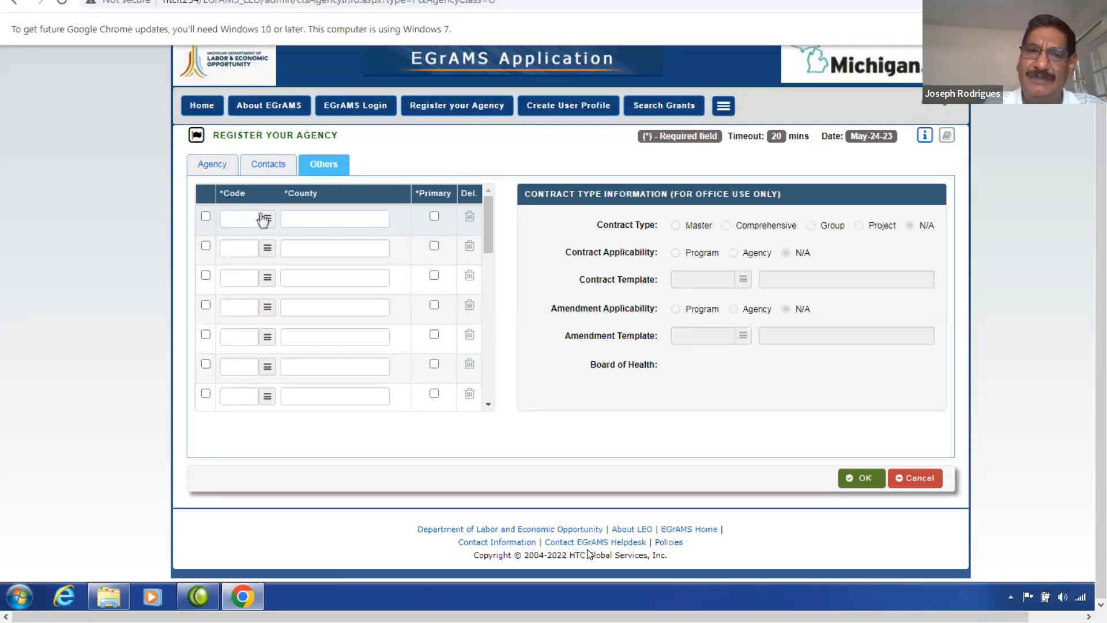
# Add Antrim, Berrien, Charlevoix and Chippewa counties from the county Code list.
pyautogui.click(267, 218)
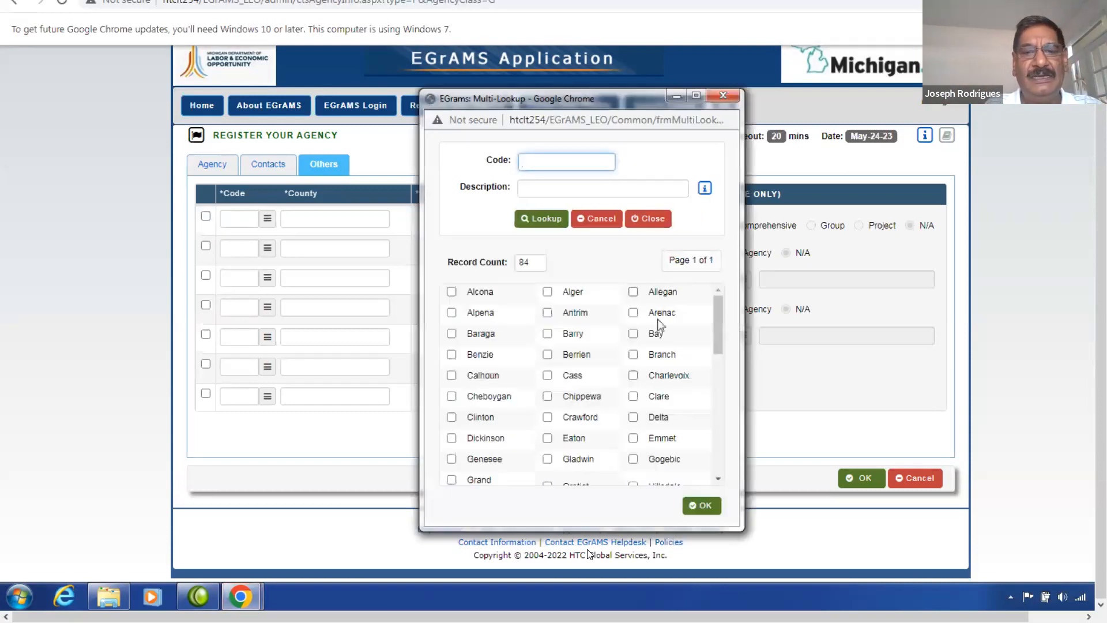
pyautogui.click(547, 312)
pyautogui.click(547, 354)
pyautogui.click(633, 375)
pyautogui.click(547, 396)
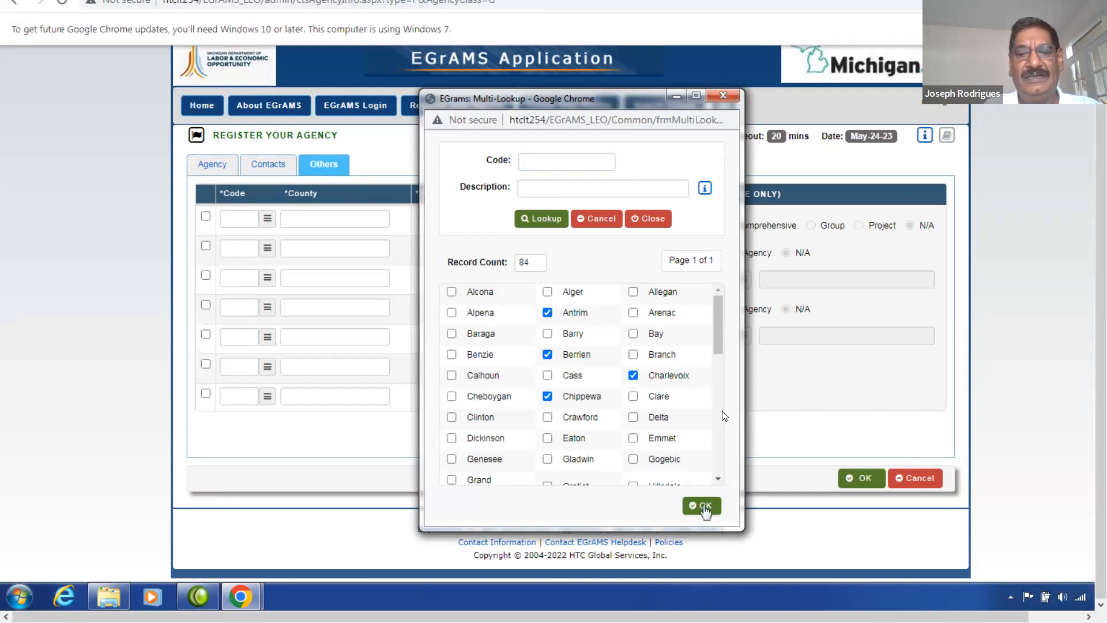
pyautogui.click(701, 504)
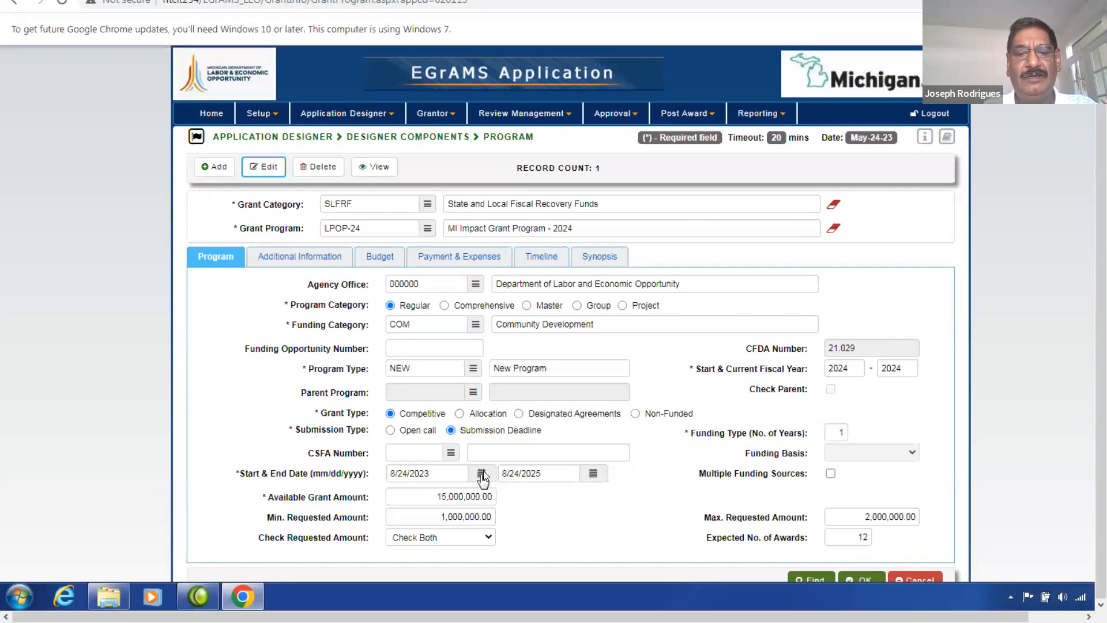
# Navigate the start date calendar to July 2023 and pick July 1, 2023.
pyautogui.click(482, 475)
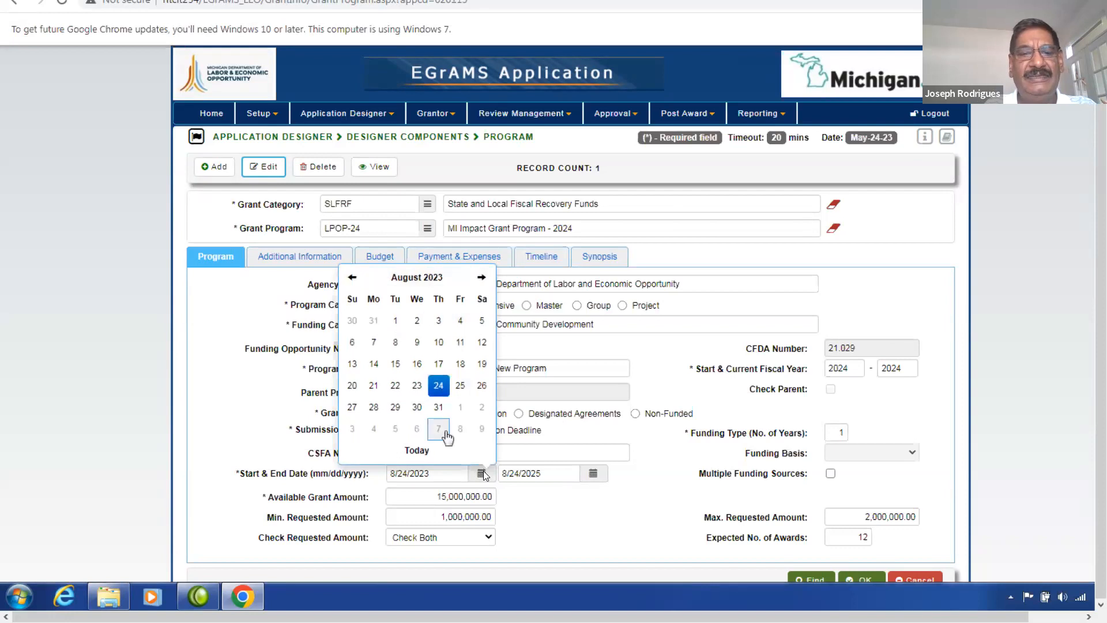
pyautogui.click(481, 278)
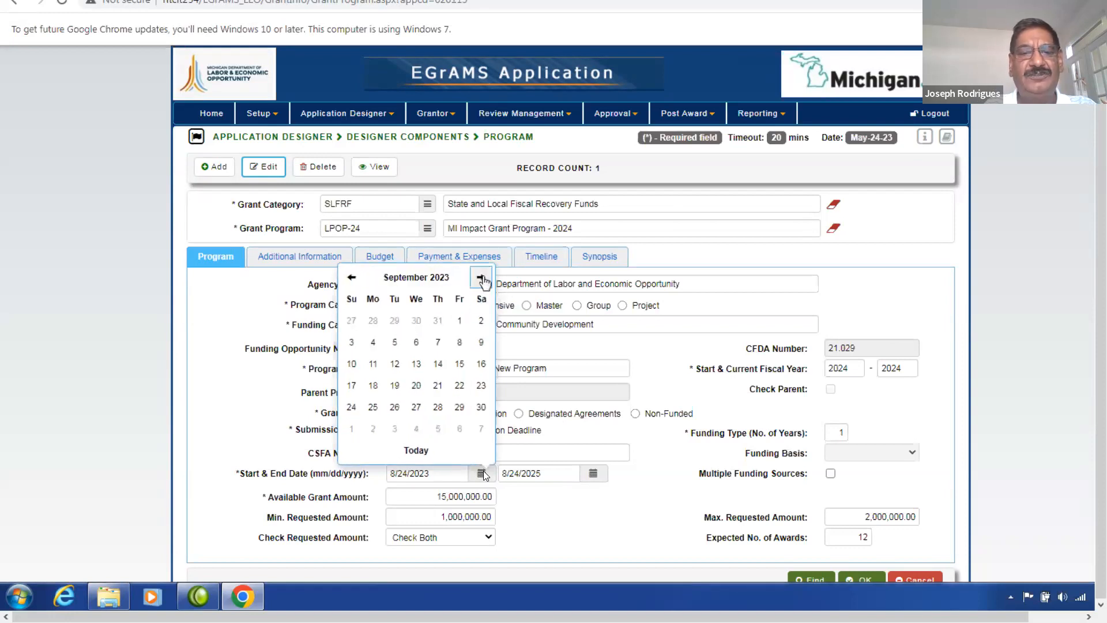
pyautogui.click(482, 279)
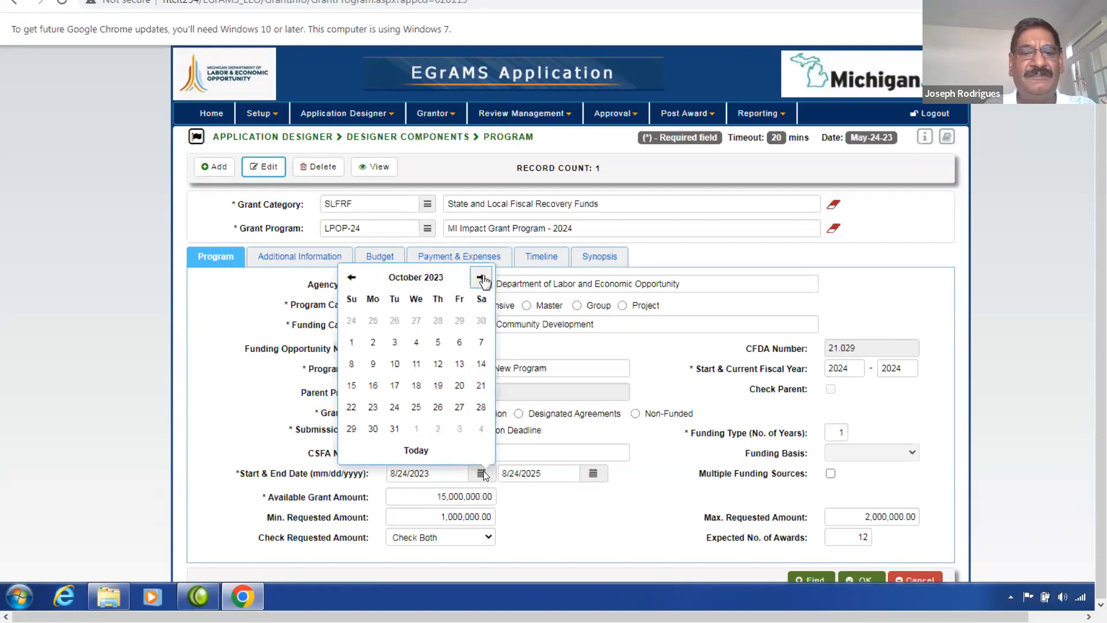
pyautogui.click(351, 278)
pyautogui.click(351, 278)
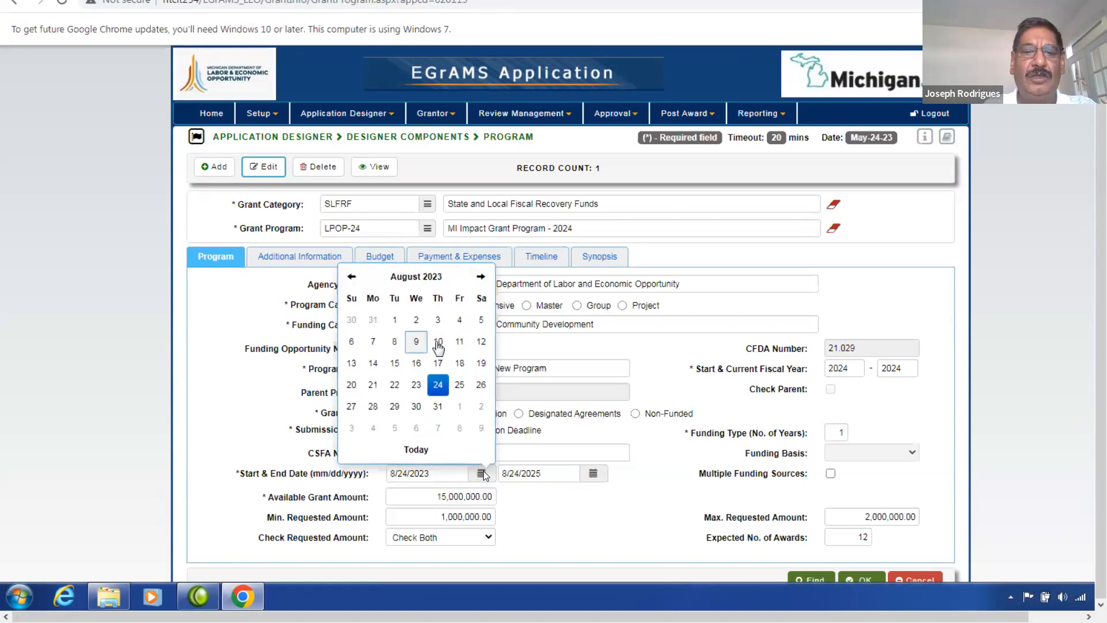
pyautogui.click(409, 279)
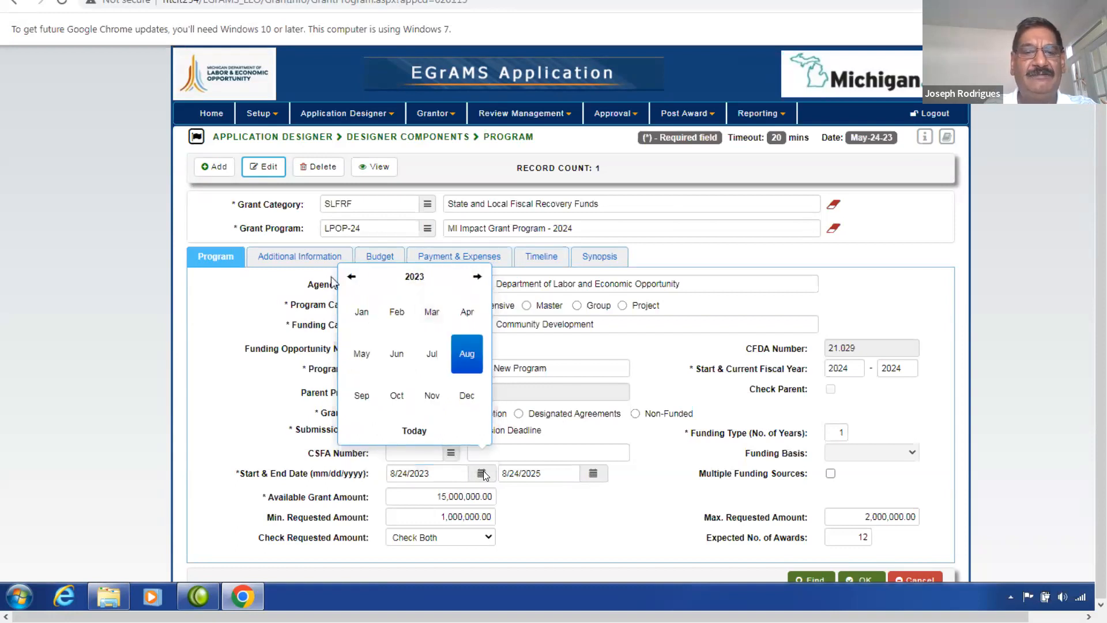
pyautogui.click(352, 277)
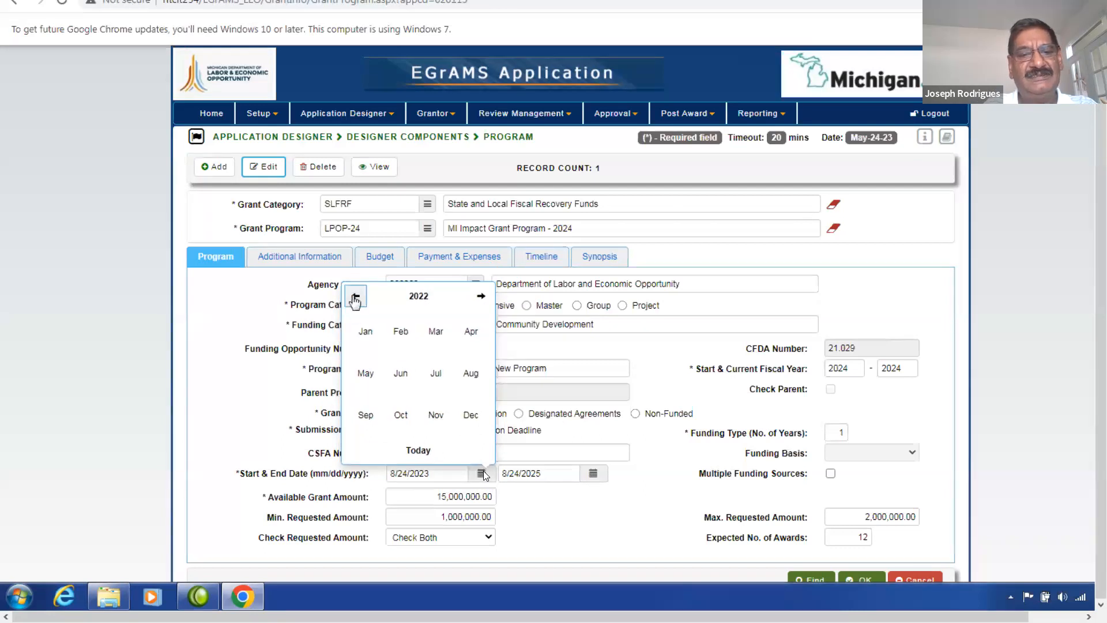
pyautogui.click(481, 296)
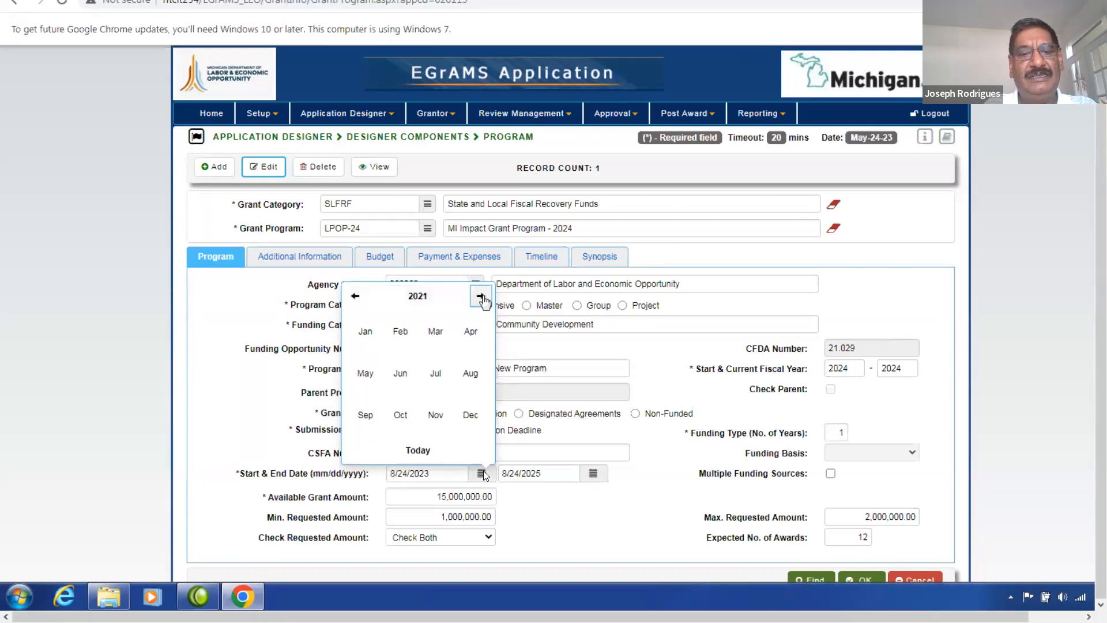
pyautogui.click(481, 297)
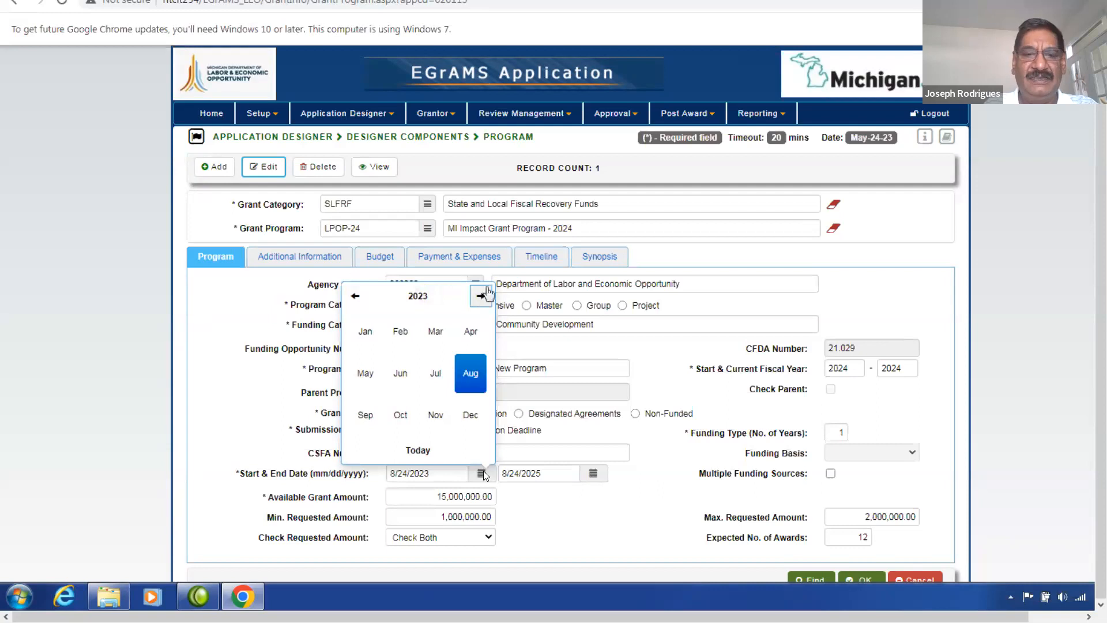
pyautogui.click(434, 374)
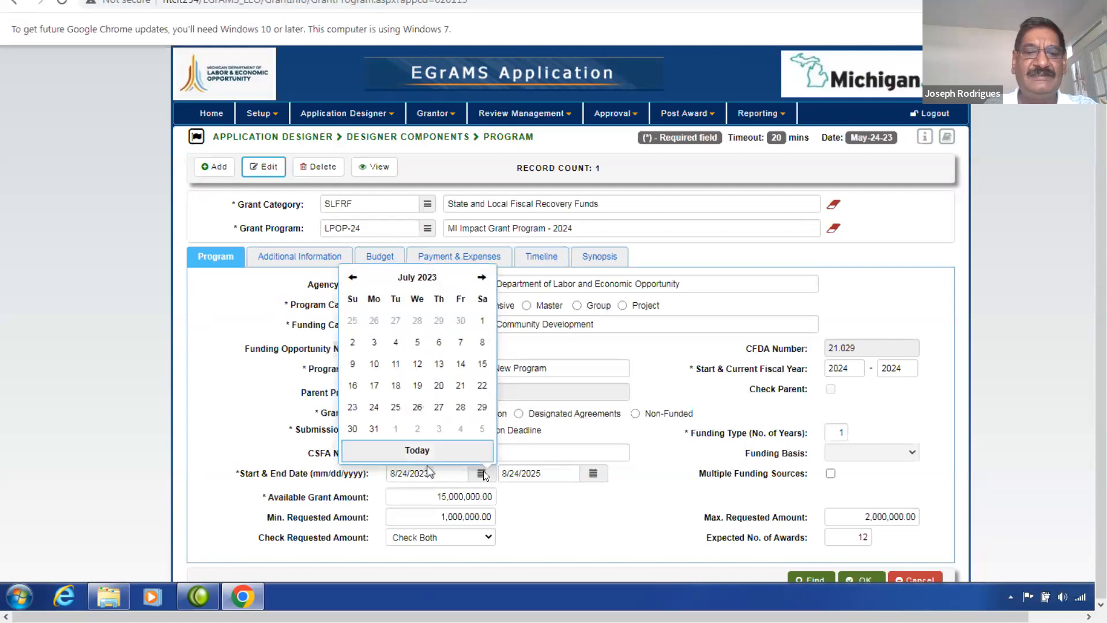
pyautogui.click(481, 320)
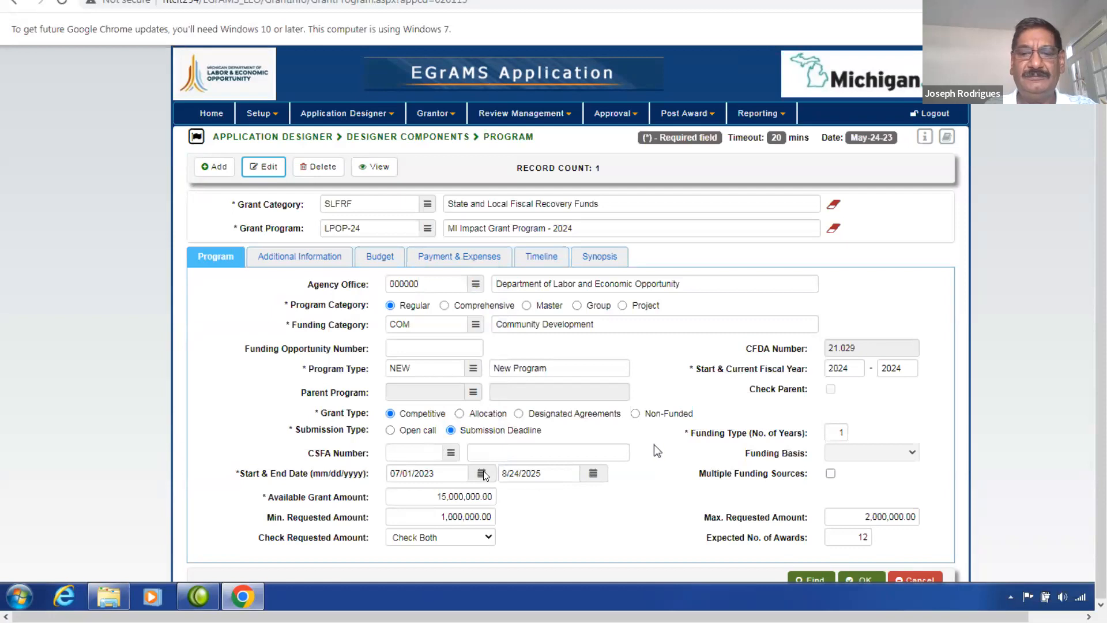
pyautogui.scroll(-2, 654, 445)
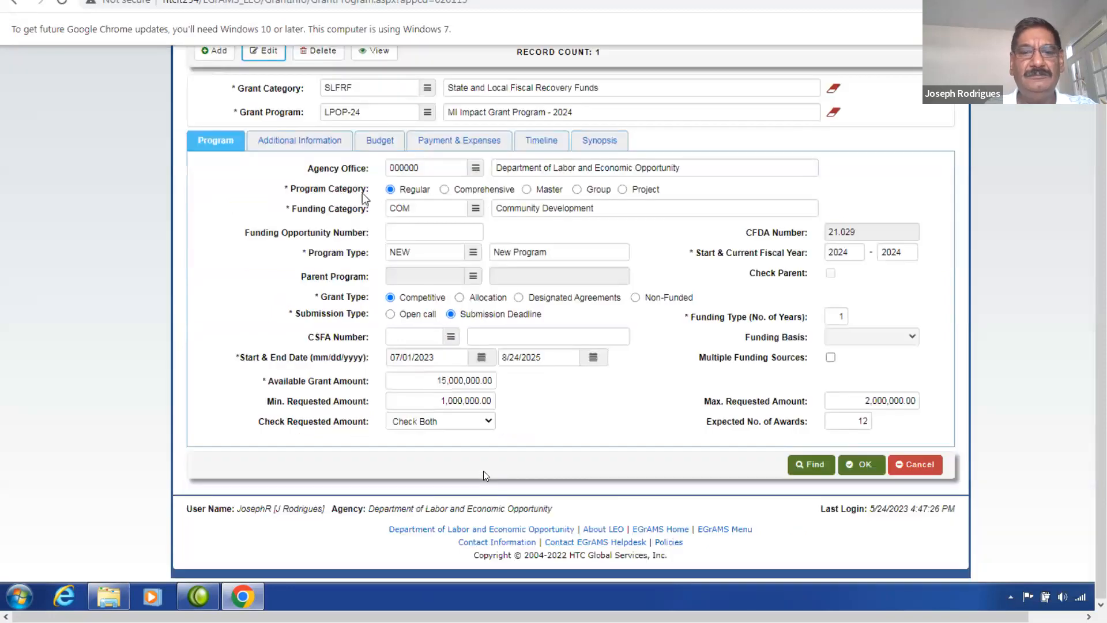
# Under Additional Information, leave Technical Assistance Sessions set to Optional.
pyautogui.click(292, 143)
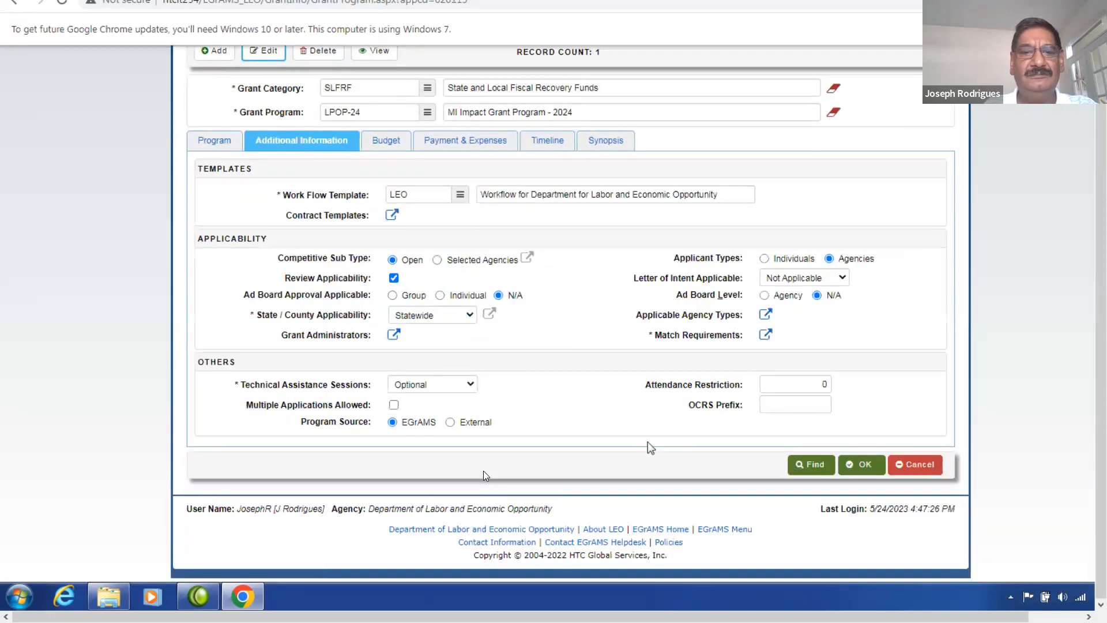
pyautogui.click(472, 387)
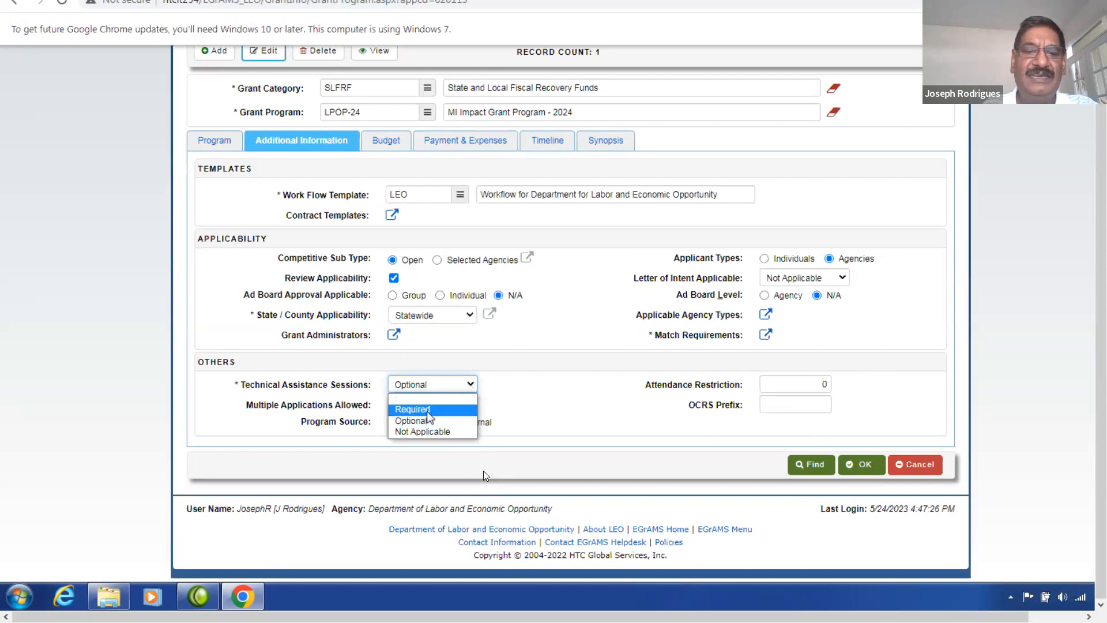
pyautogui.click(526, 402)
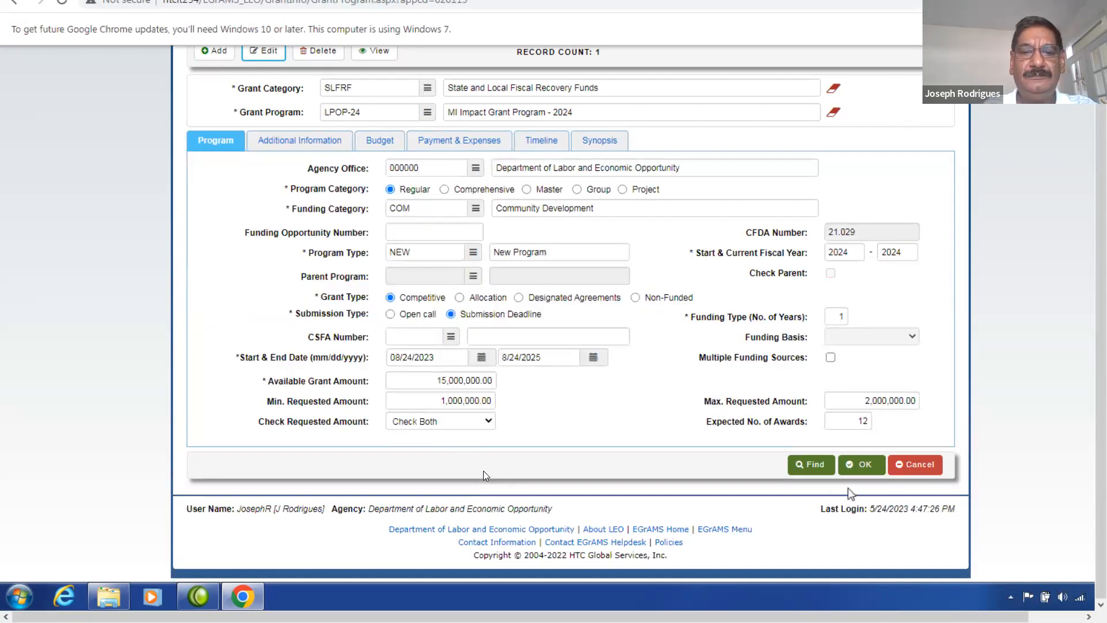
# Save the MI Impact Grant Program - 2024 changes and confirm with Yes.
pyautogui.click(866, 465)
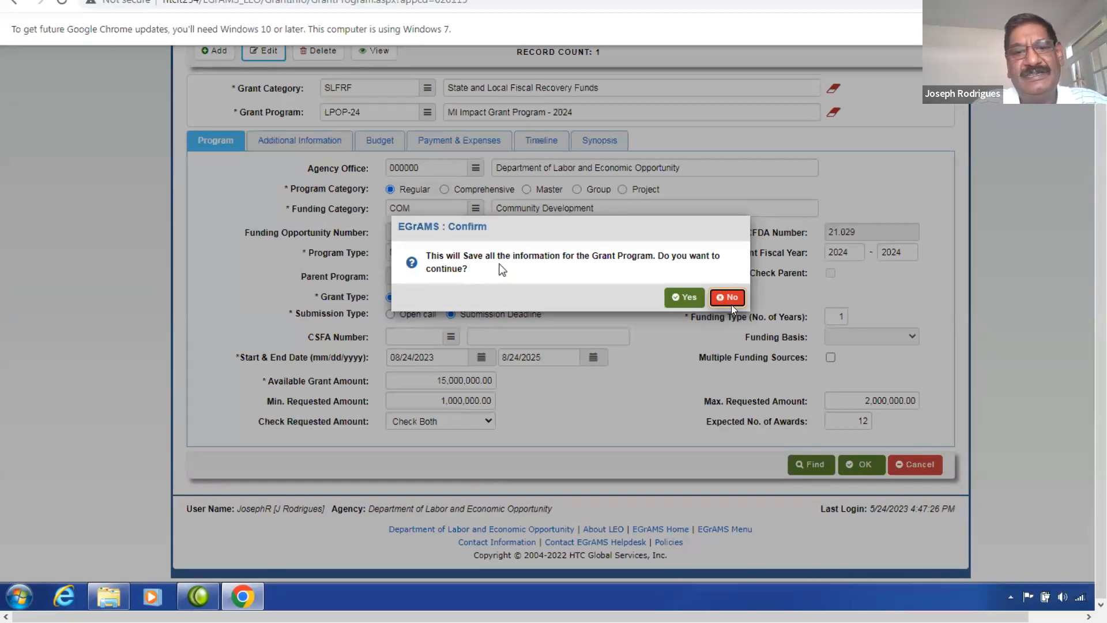
pyautogui.click(676, 296)
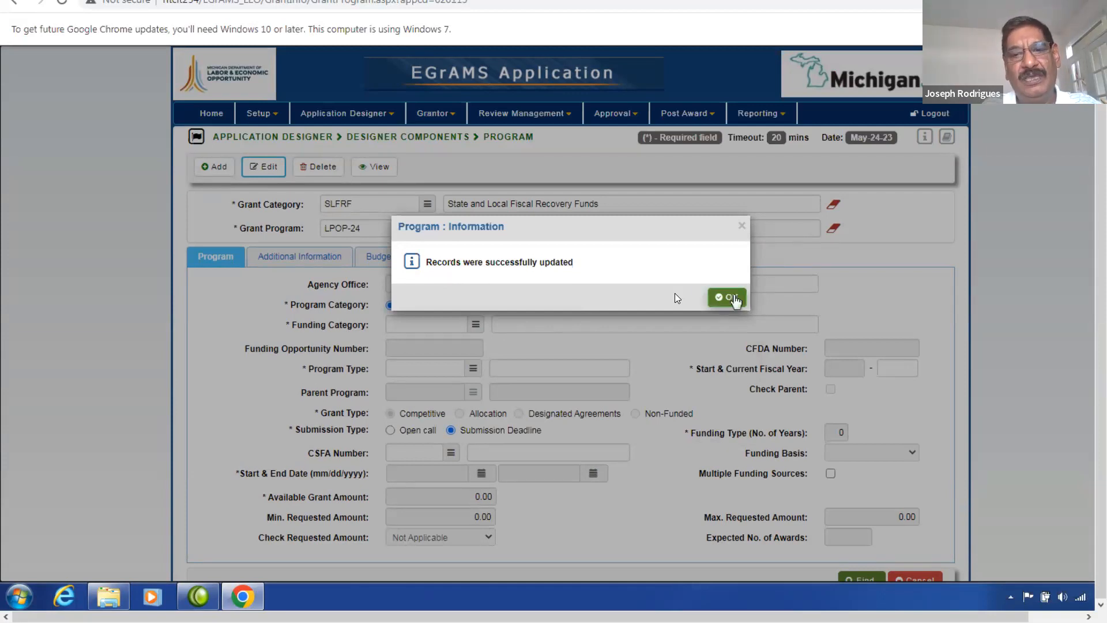
# Dismiss the 'Records were successfully updated' message.
pyautogui.click(731, 298)
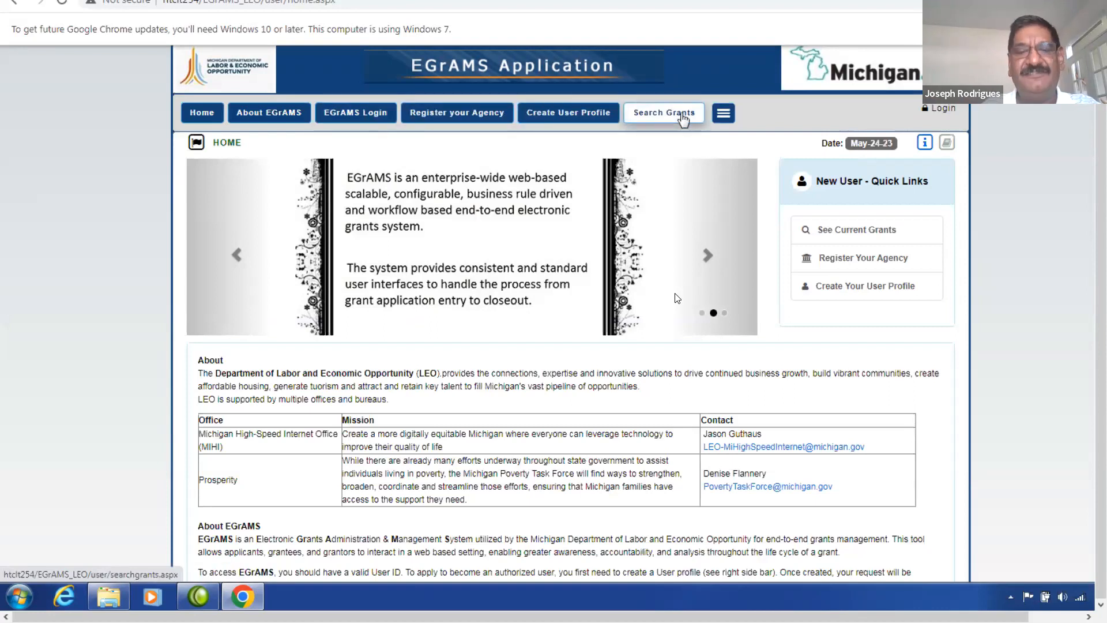
# From the Current Grants list, open the LPOP-24 grant's +Info synopsis.
pyautogui.click(682, 119)
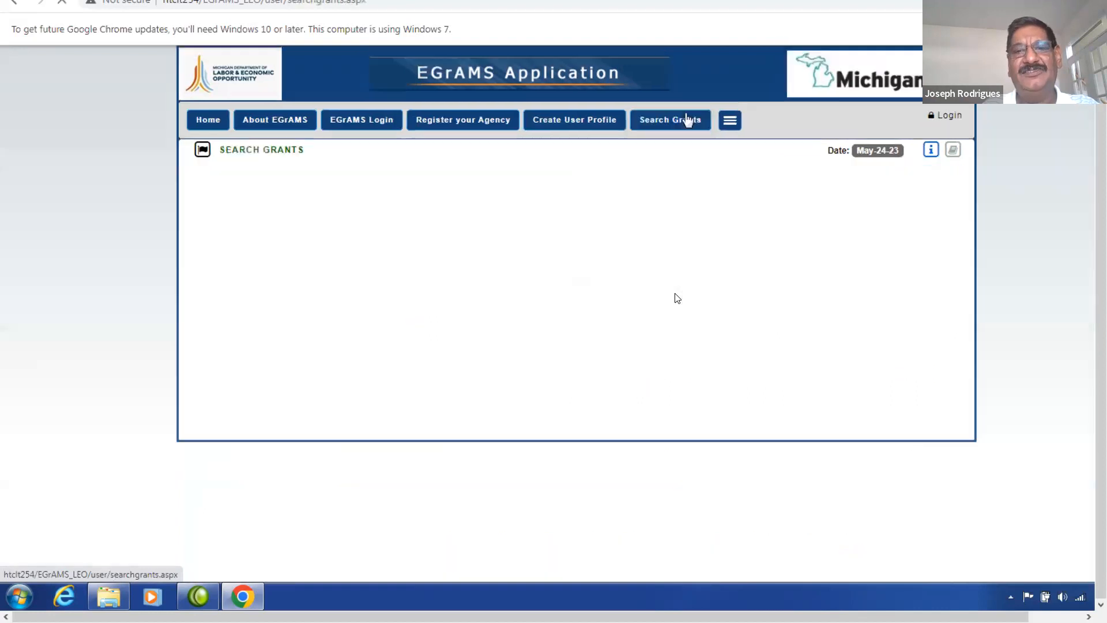
pyautogui.click(871, 394)
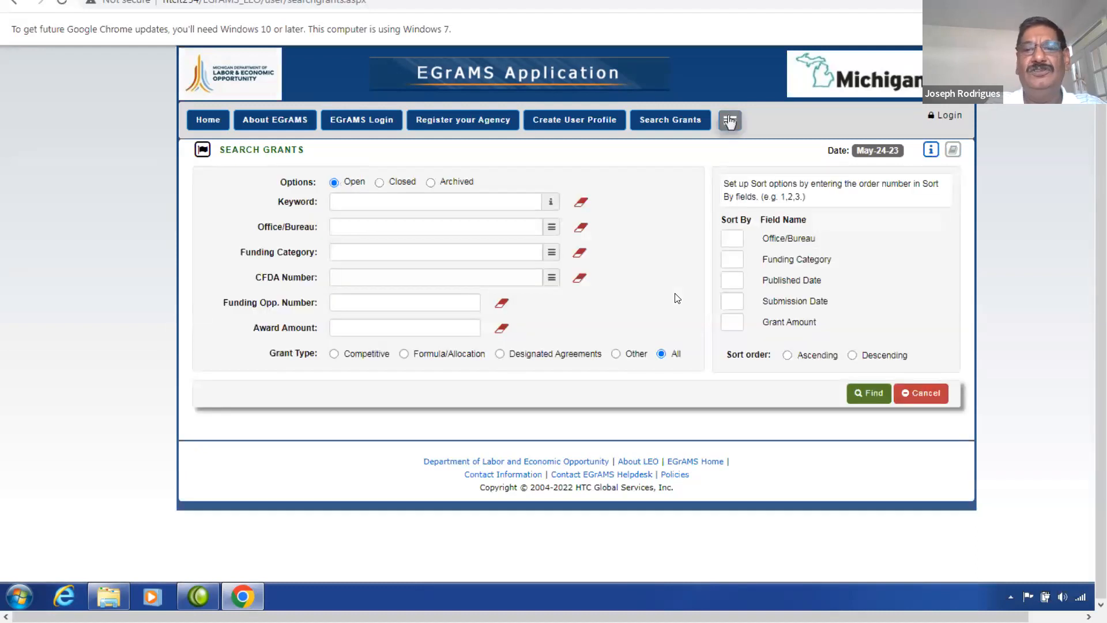
pyautogui.click(729, 121)
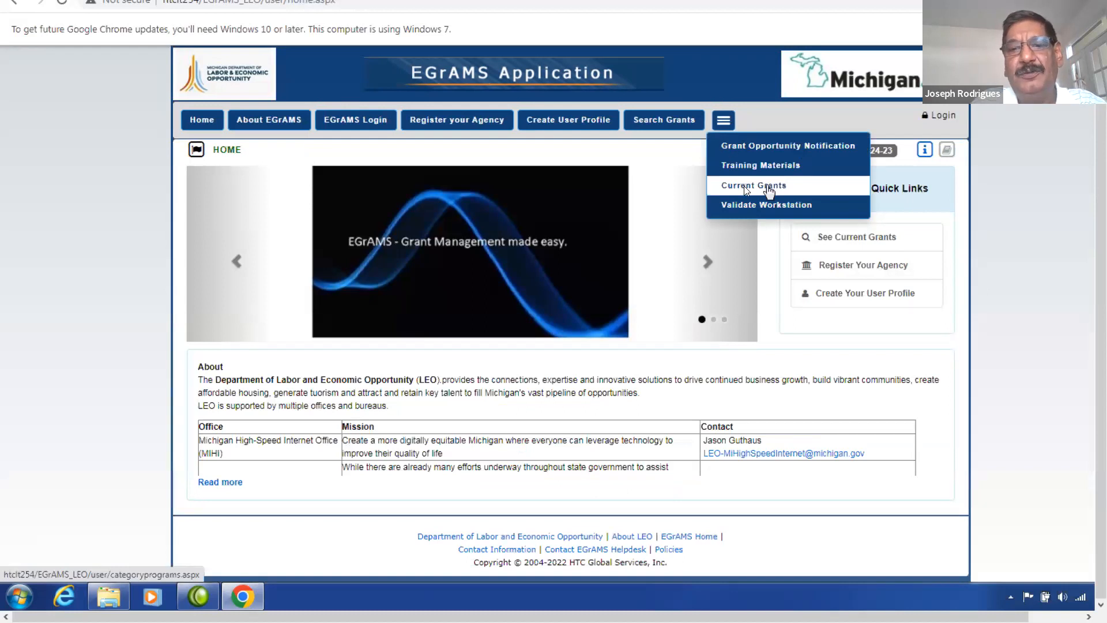
pyautogui.click(768, 187)
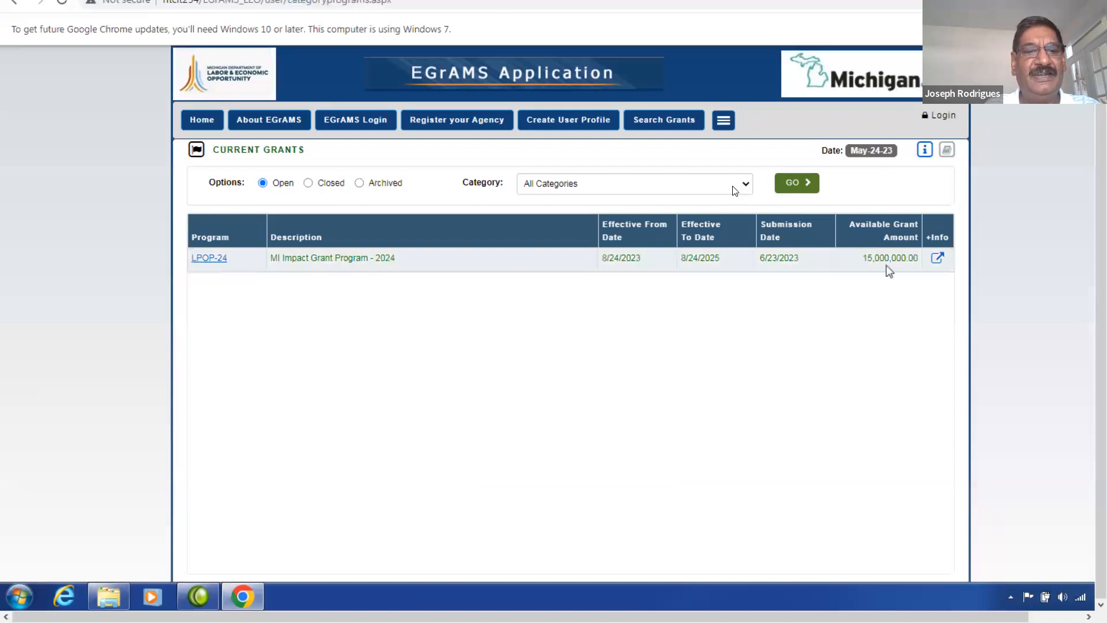
pyautogui.click(938, 259)
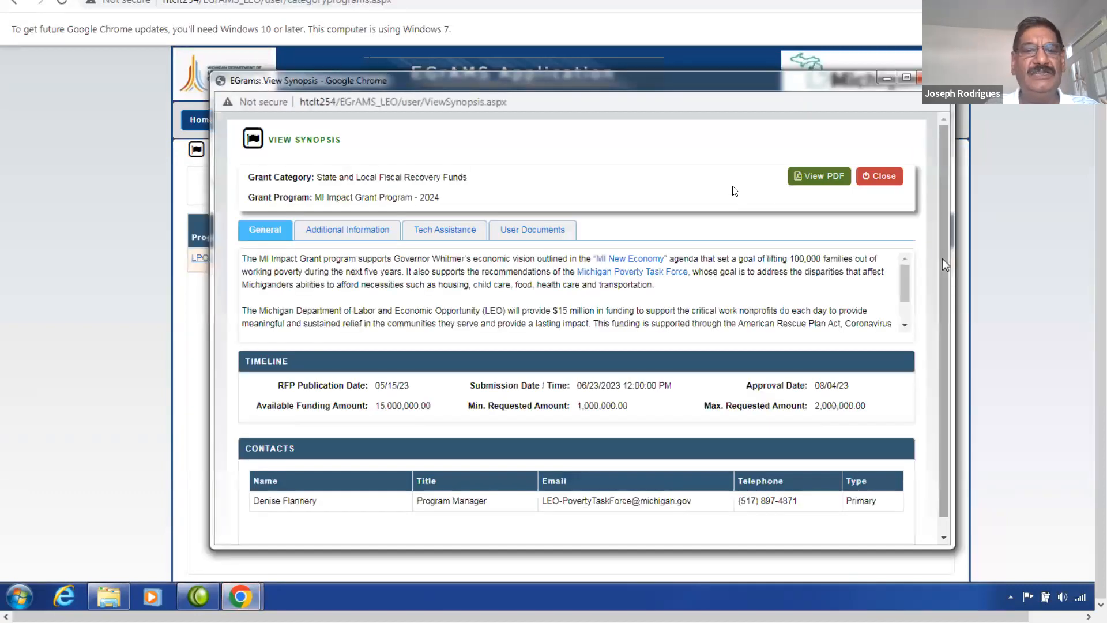
# View the synopsis's Additional Information, then its Tech Assistance sessions on 05/24/23 and 05/31/23.
pyautogui.moveTo(908, 296); pyautogui.dragTo(916, 259)
pyautogui.moveTo(944, 342); pyautogui.dragTo(944, 363)
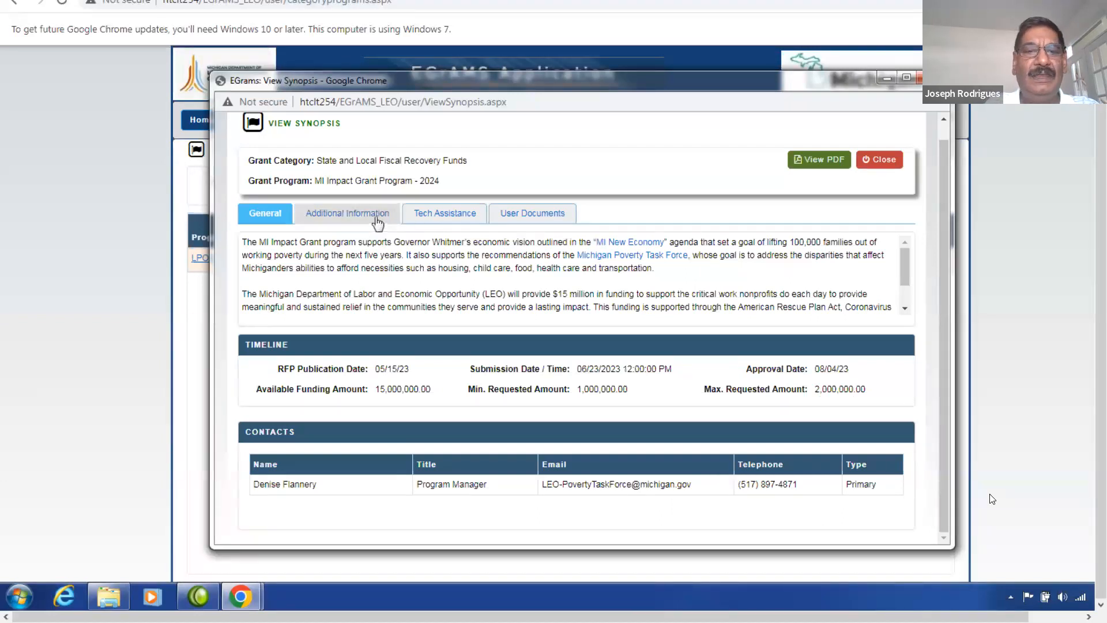
pyautogui.click(377, 222)
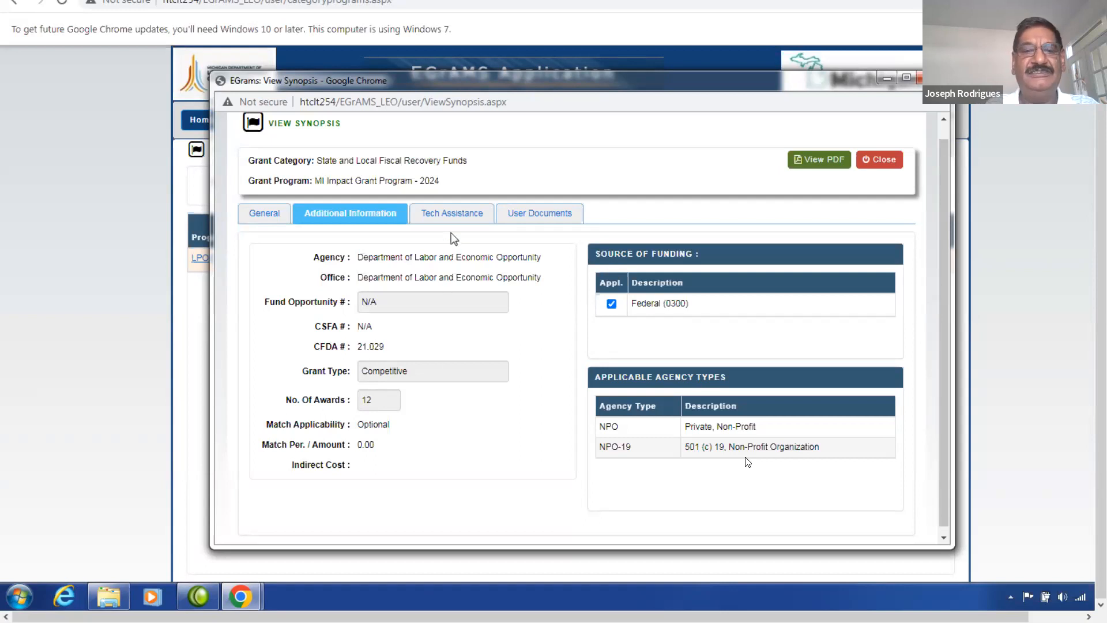
pyautogui.click(455, 215)
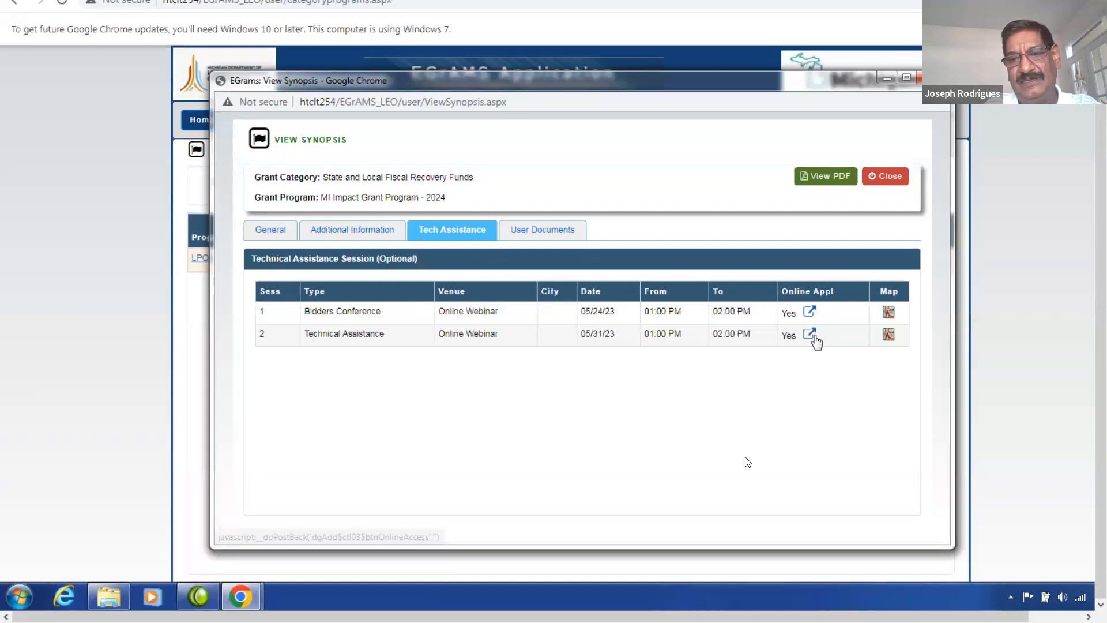
# Check session 2's online access details, then list the grant's User Documents, including Grant Guidance.
pyautogui.click(809, 335)
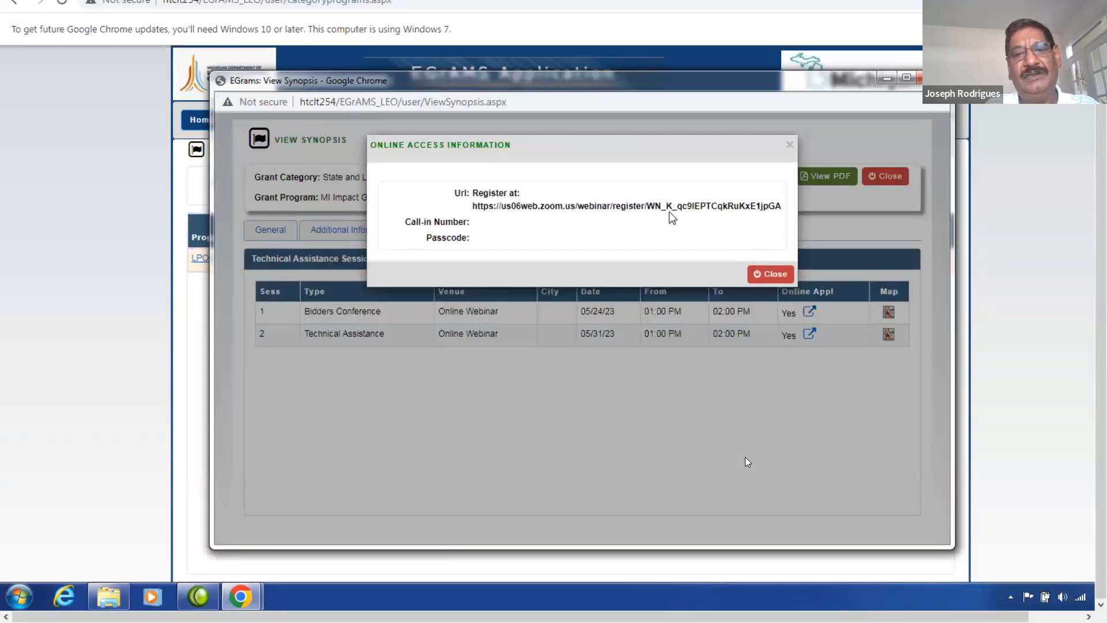
pyautogui.click(771, 282)
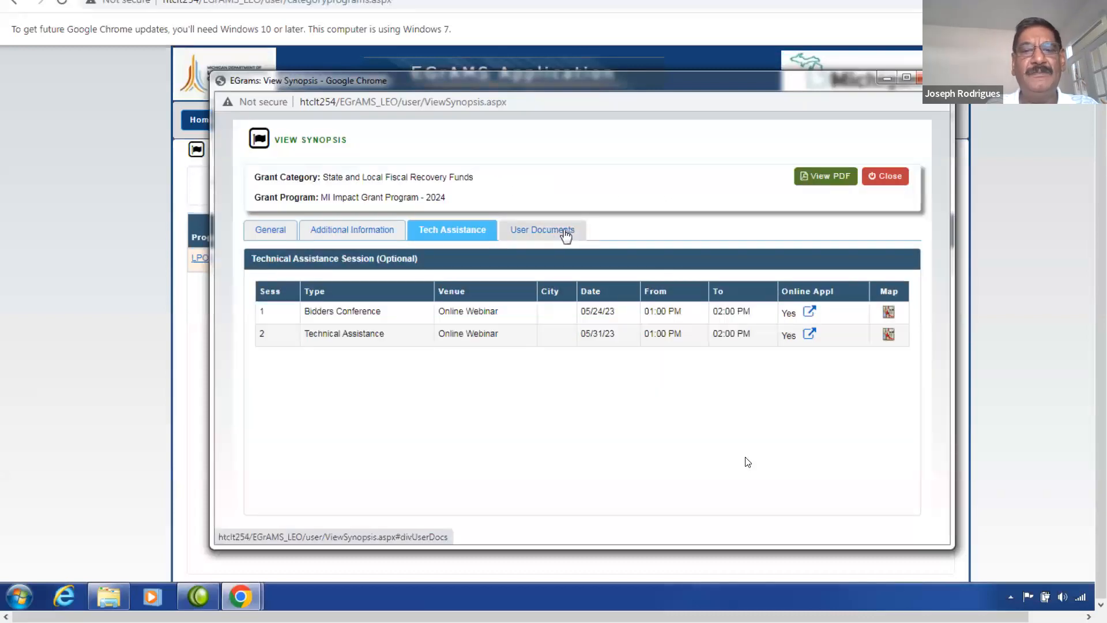
pyautogui.click(566, 232)
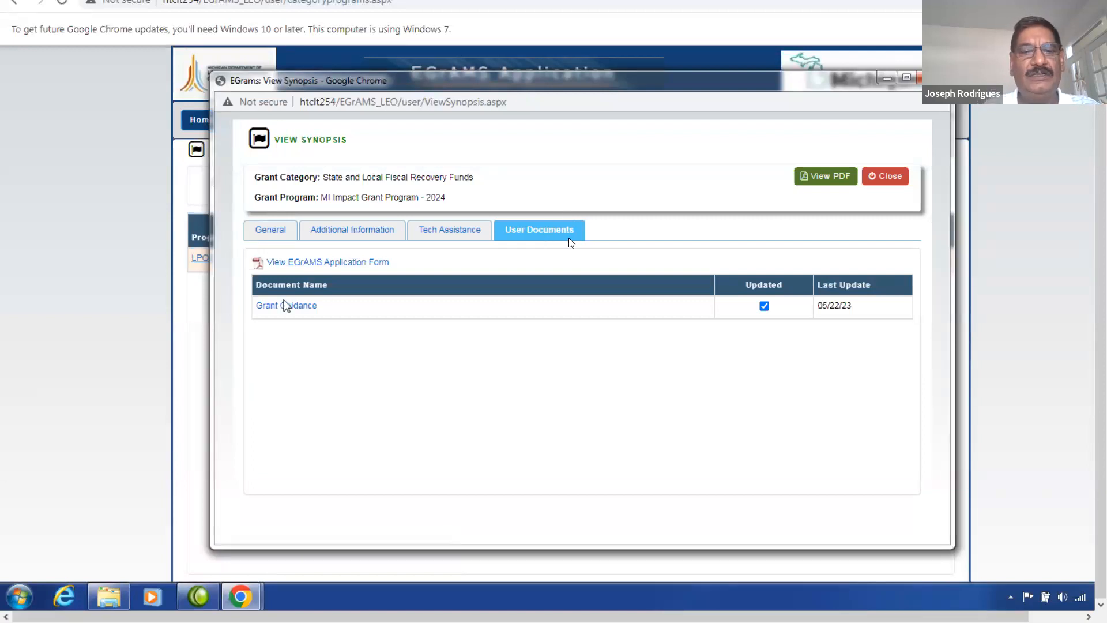
# Open the Grant Guidance PDF, read through pages 1–3, then return to Current Grants.
pyautogui.click(305, 307)
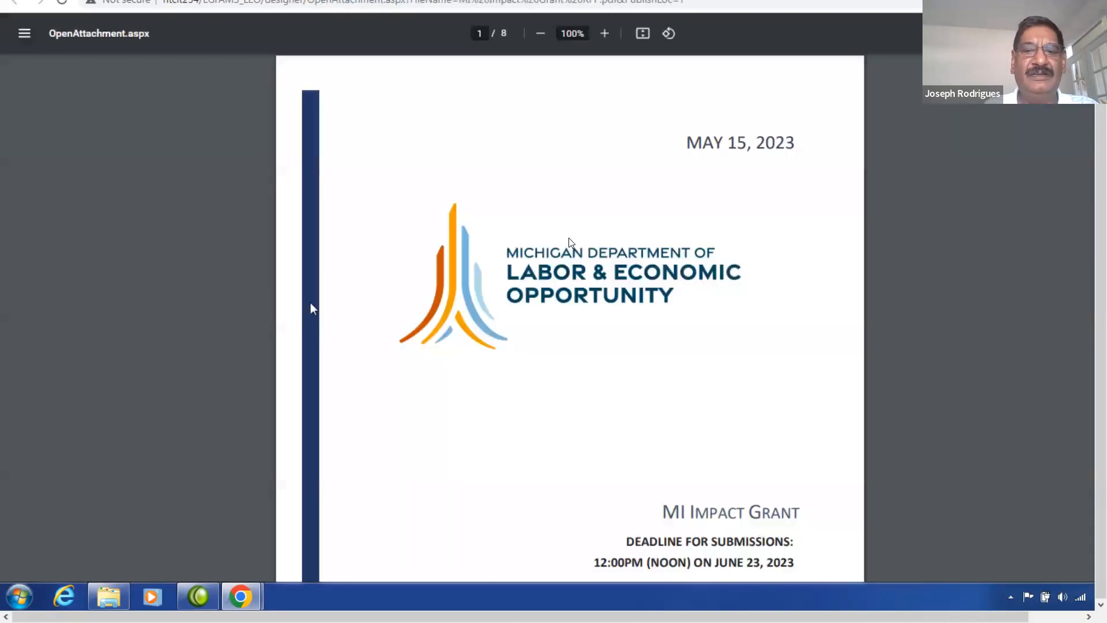
pyautogui.scroll(-5, 569, 242)
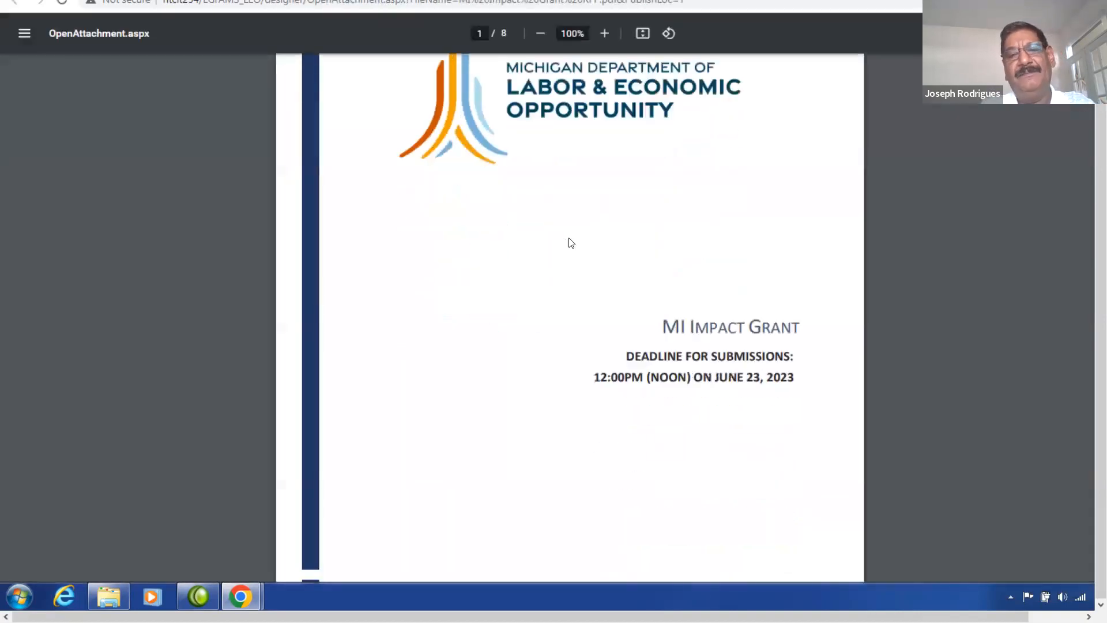
pyautogui.scroll(-12, 570, 242)
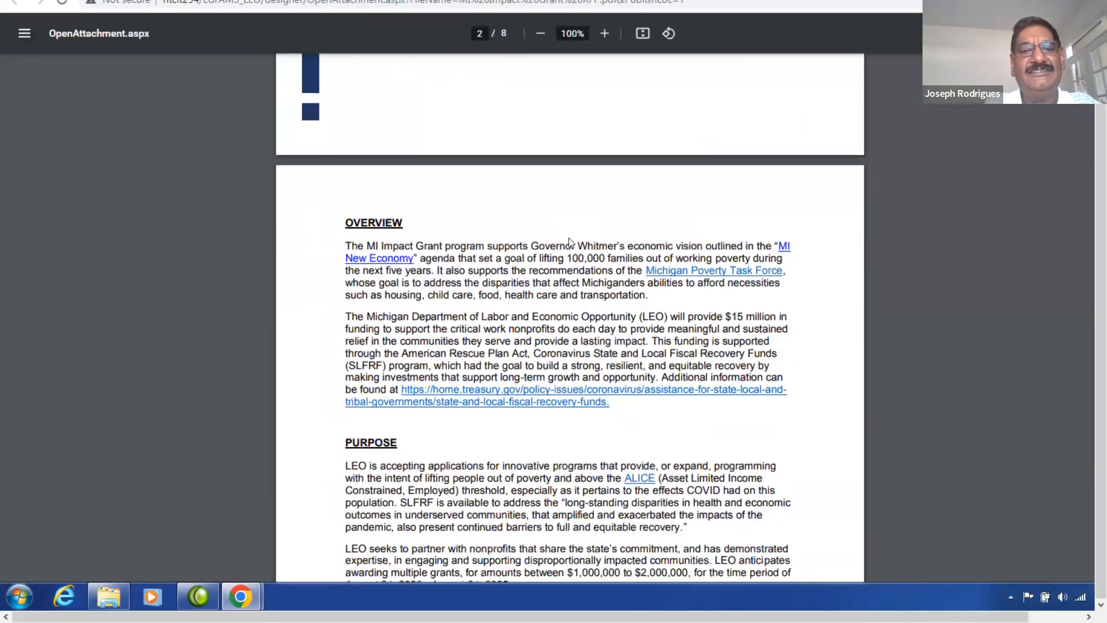
pyautogui.scroll(-13, 569, 242)
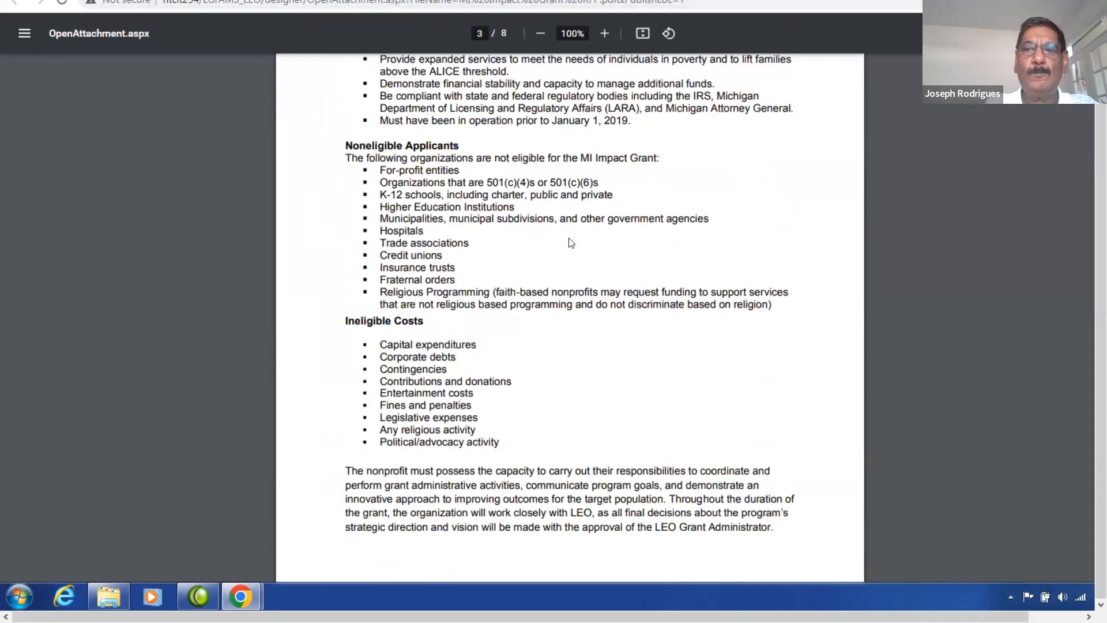
pyautogui.click(276, 1)
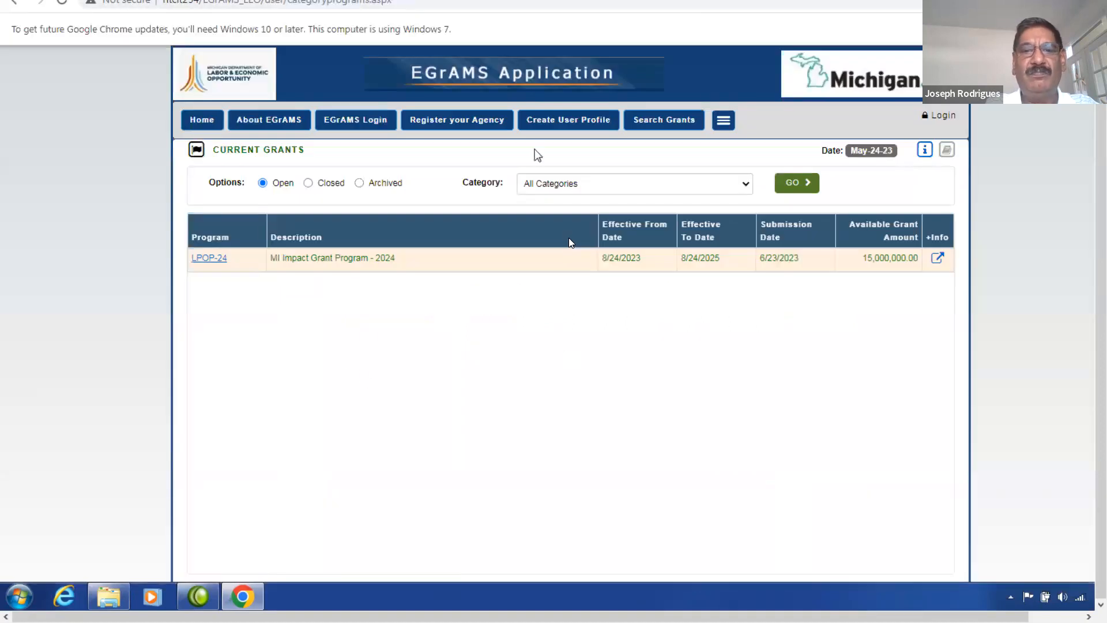
# Open a blank Register Your Agency form and dismiss the Federal ID guidance note.
pyautogui.click(460, 121)
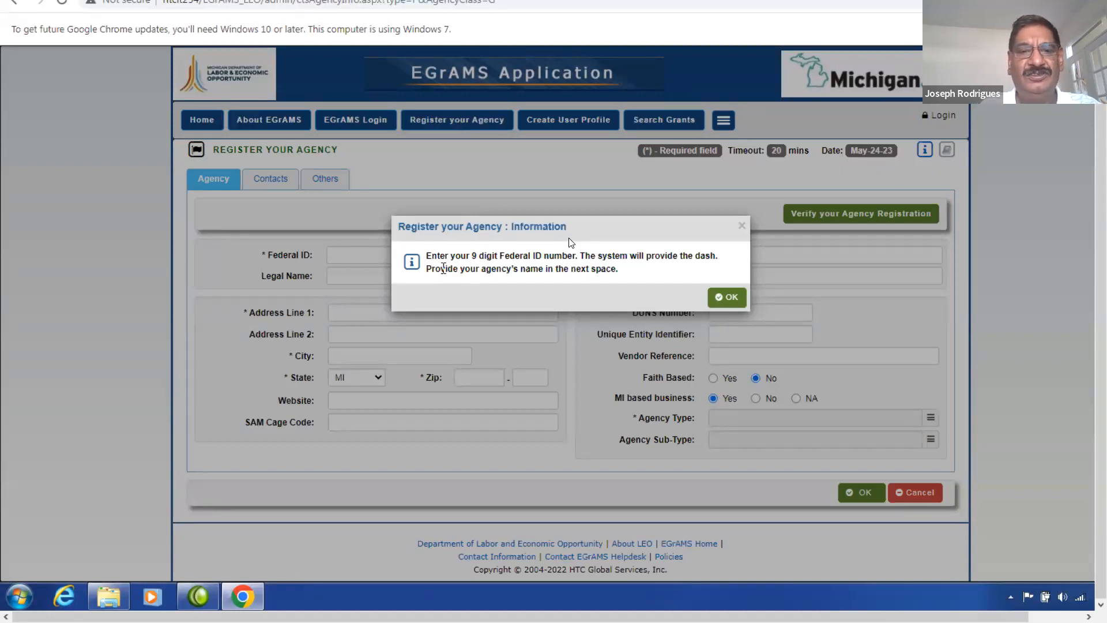
pyautogui.click(730, 298)
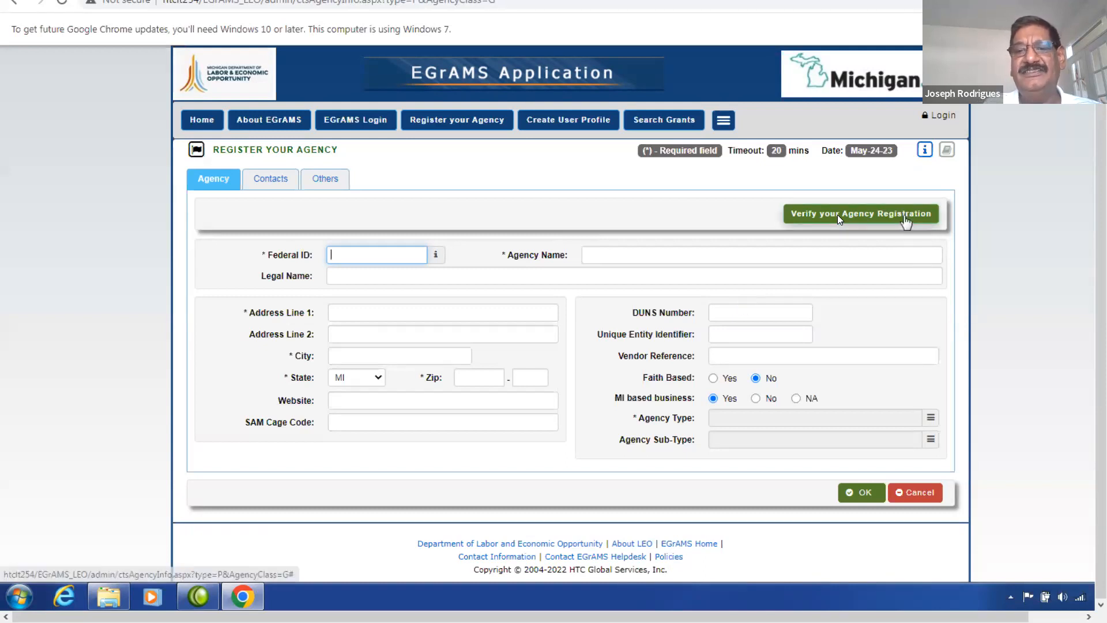
# Look up agency registrations by description %profit%, returning the single nonprofit match.
pyautogui.click(903, 218)
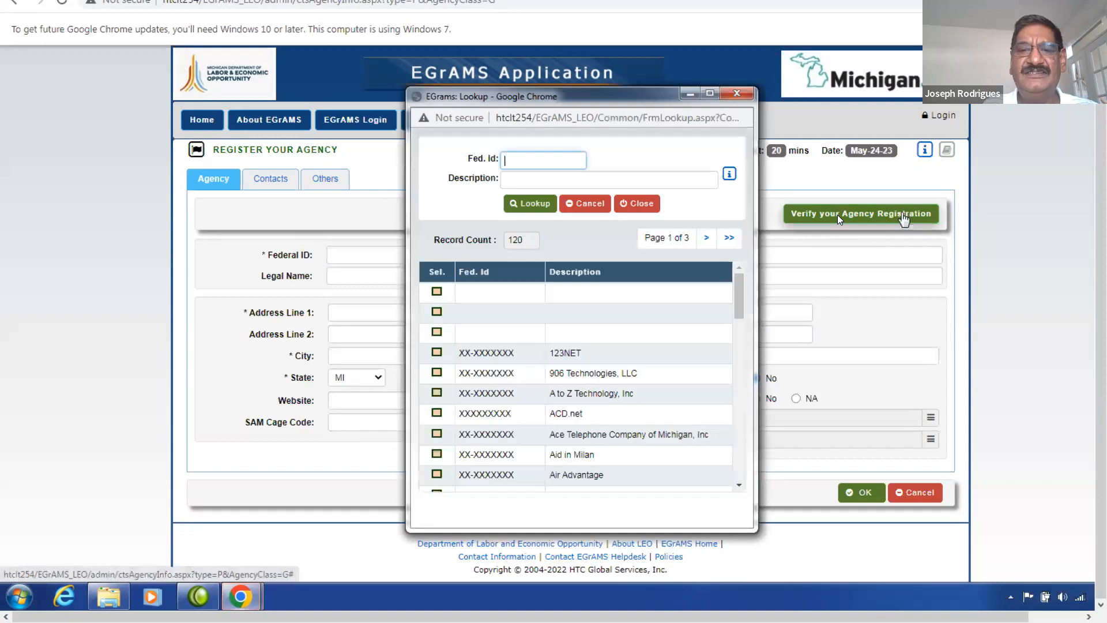
pyautogui.click(546, 177)
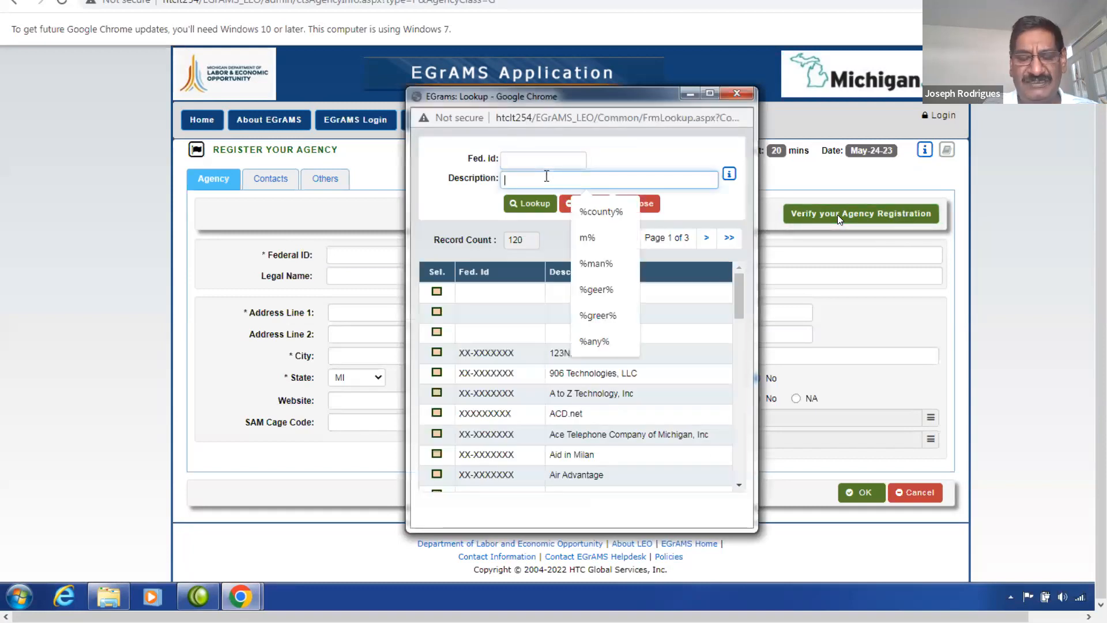
pyautogui.write('%profit%')
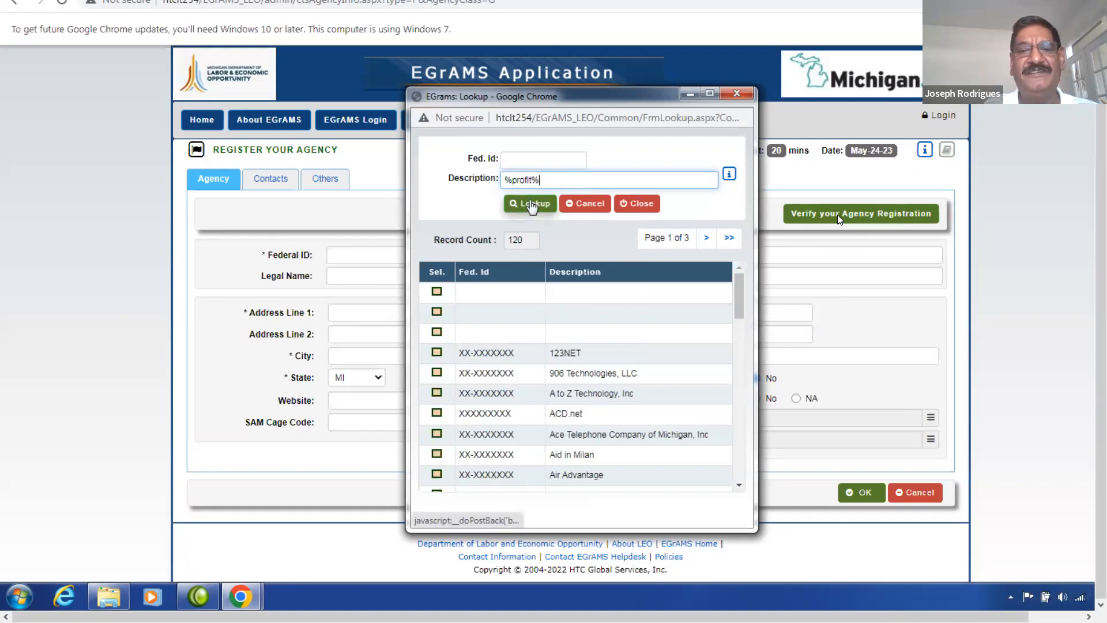
pyautogui.click(531, 204)
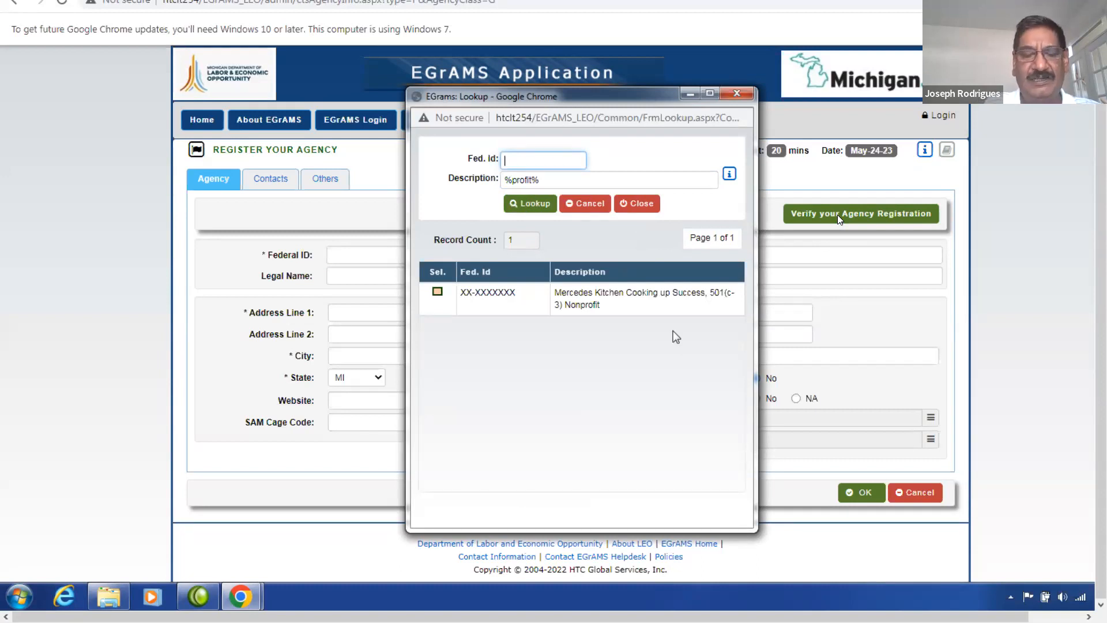
# Enter the agency's Federal ID, name 'Any Michigan Non-Profit Agency', street address, city and zip.
pyautogui.click(647, 205)
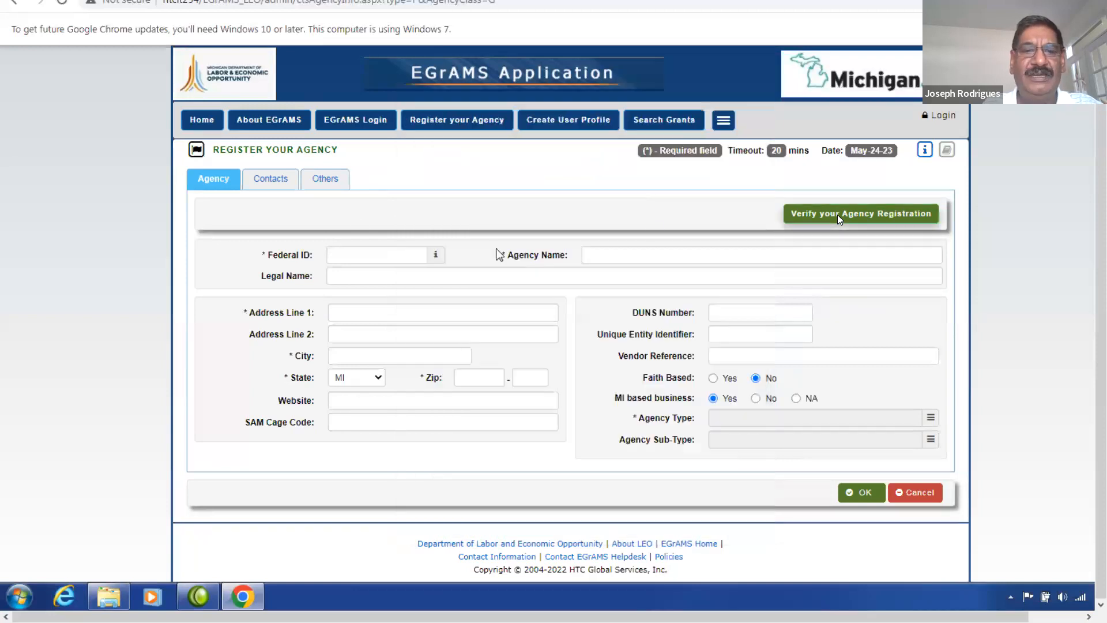
pyautogui.click(338, 254)
pyautogui.write('12-3456789')
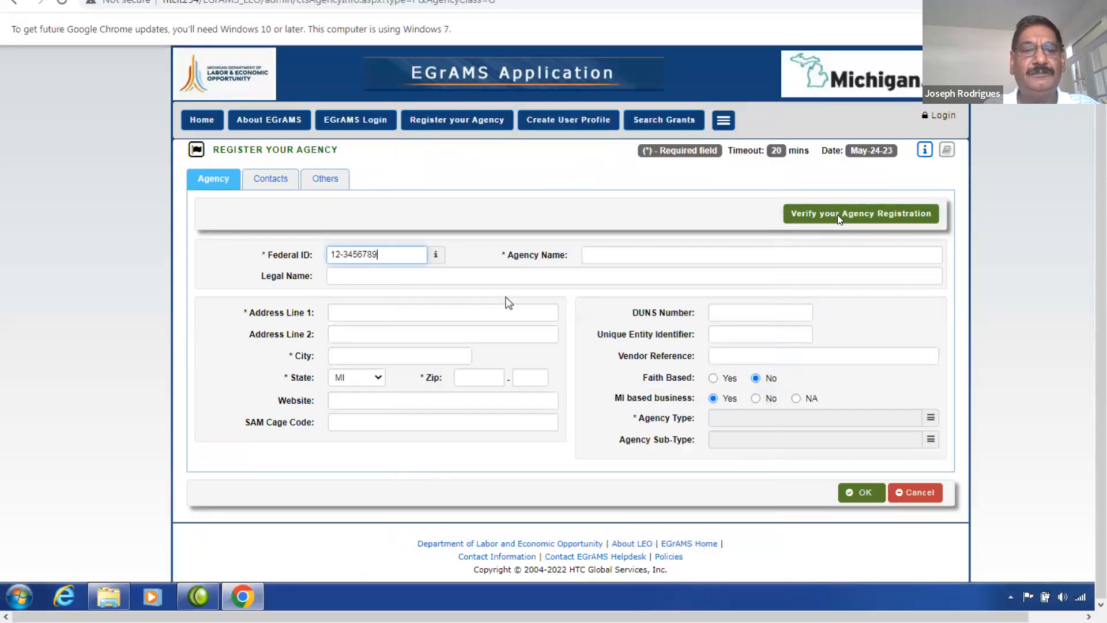
pyautogui.press('Tab')
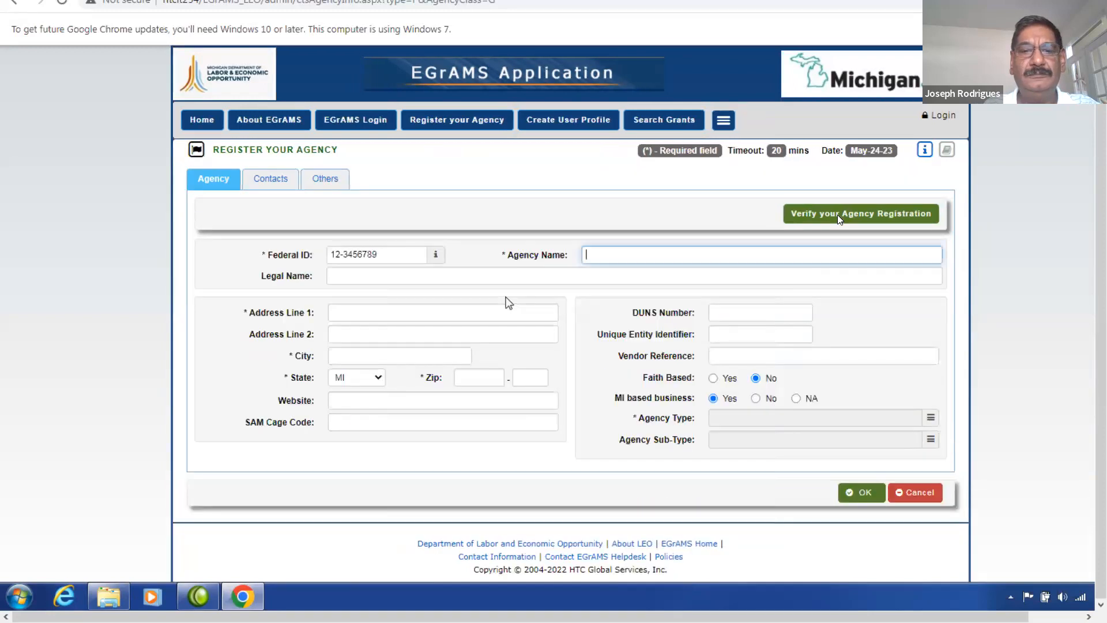
pyautogui.write('Any Michigan Non-Profit Ag')
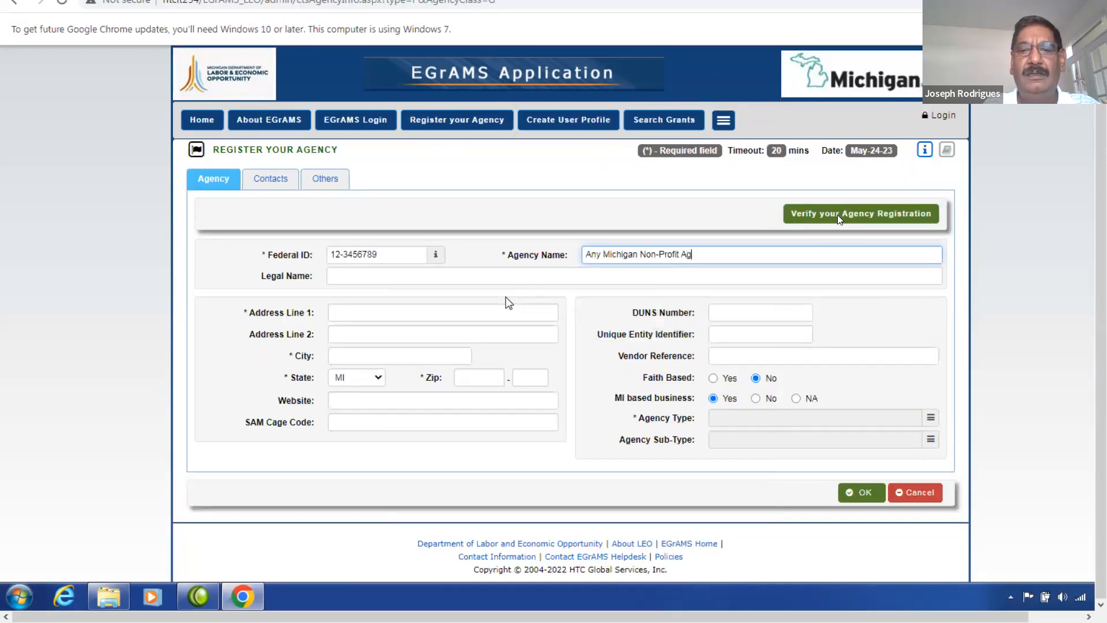
pyautogui.write('ency')
pyautogui.press('Tab')
pyautogui.press('Tab')
pyautogui.write('123 Any Street')
pyautogui.press('Tab')
pyautogui.press('Tab')
pyautogui.write('Any Town')
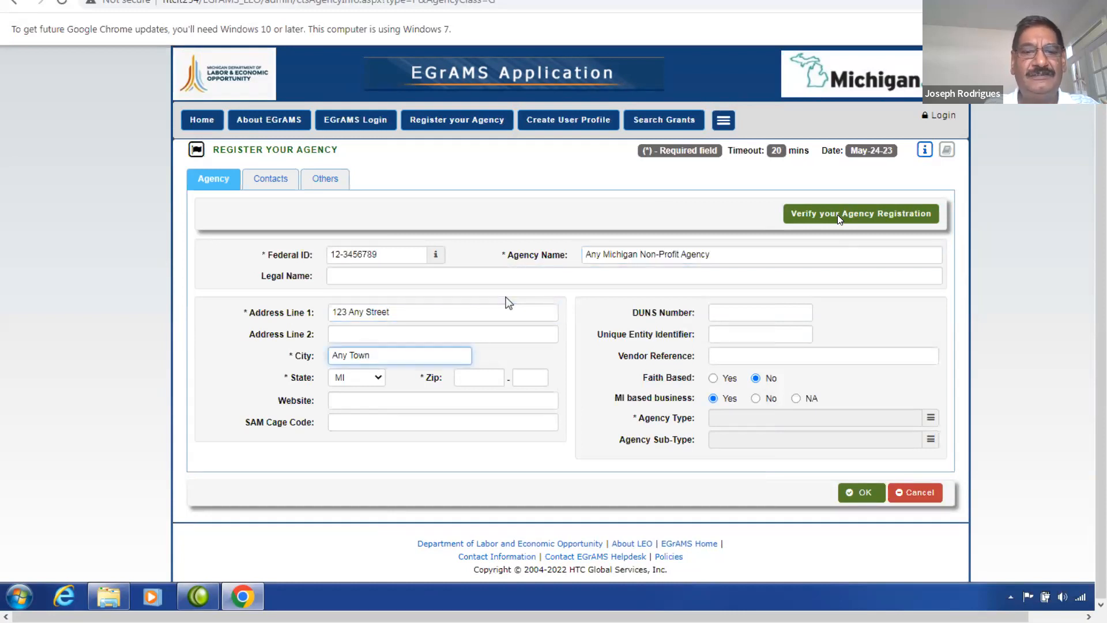
pyautogui.press('Tab')
pyautogui.press('Tab')
pyautogui.write('48123')
pyautogui.press('Tab')
pyautogui.press('Tab')
pyautogui.press('Tab')
# Fill in the unique entity identifier and vendor reference, and set Agency Type to Private, Non-Profit.
pyautogui.click(737, 334)
pyautogui.write('ZX143R1234')
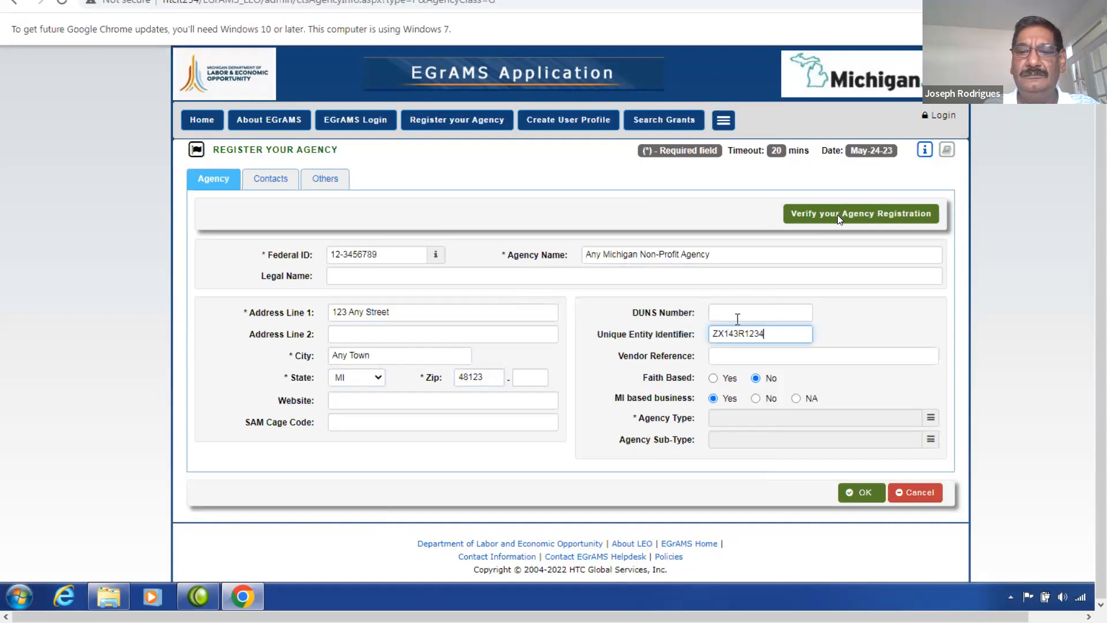
pyautogui.press('Tab')
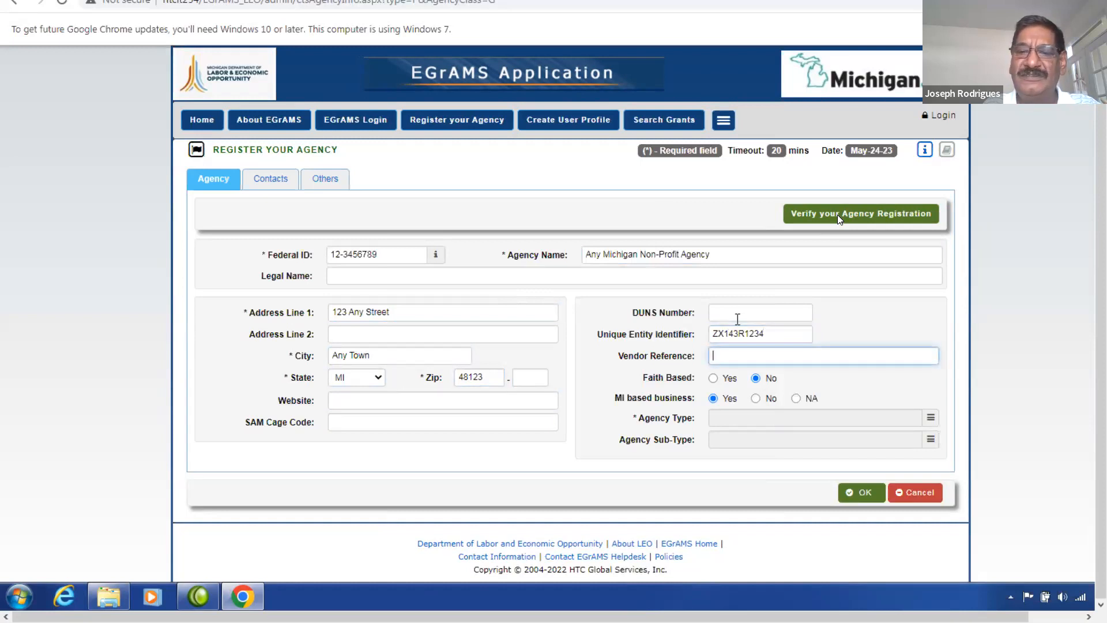
pyautogui.write('CVX123456')
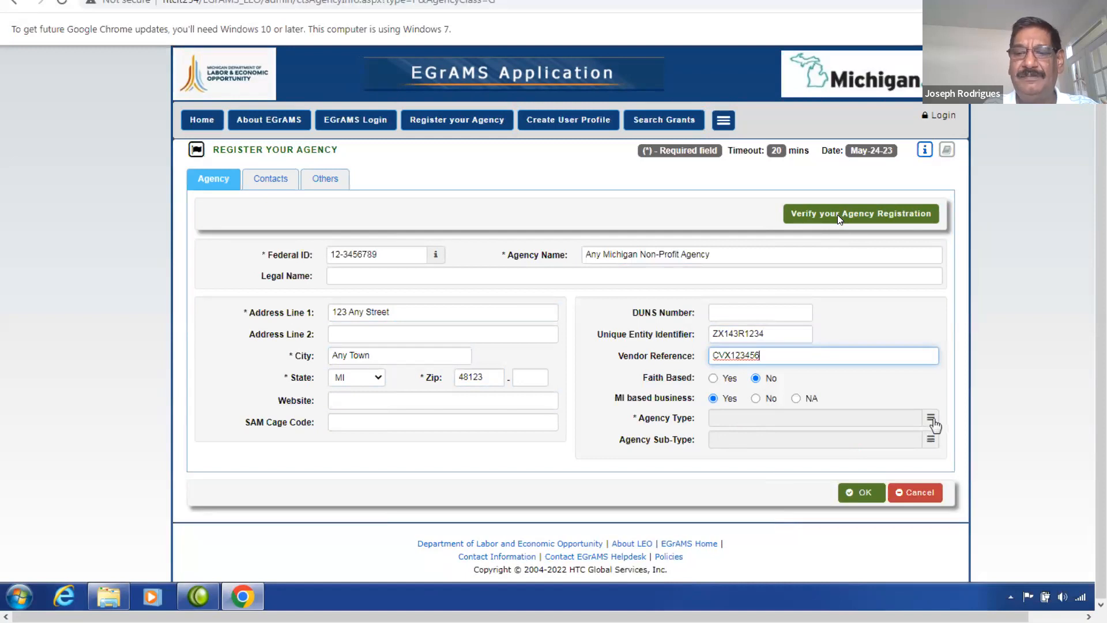
pyautogui.click(931, 420)
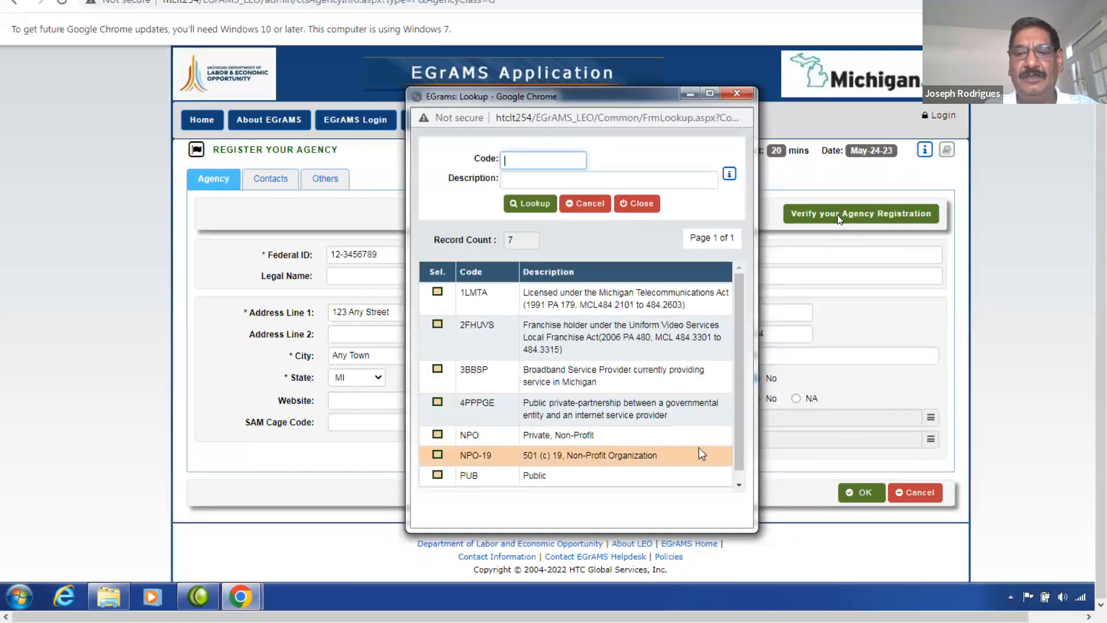
pyautogui.click(437, 436)
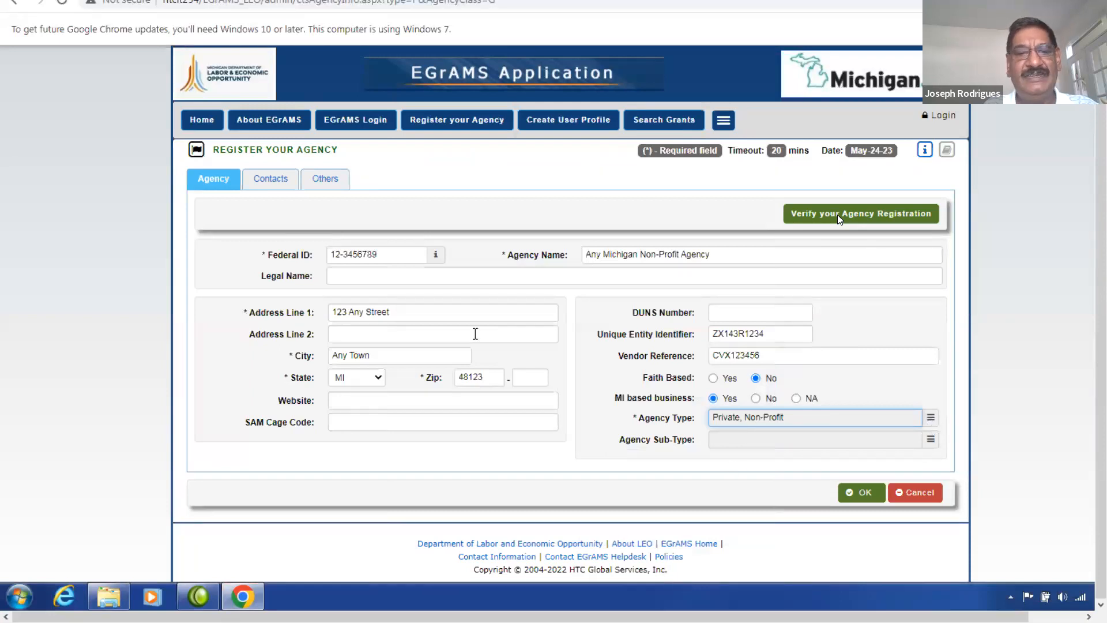
# Enter the contact person's name, e-mail and phone number, then show the Others tab.
pyautogui.click(280, 178)
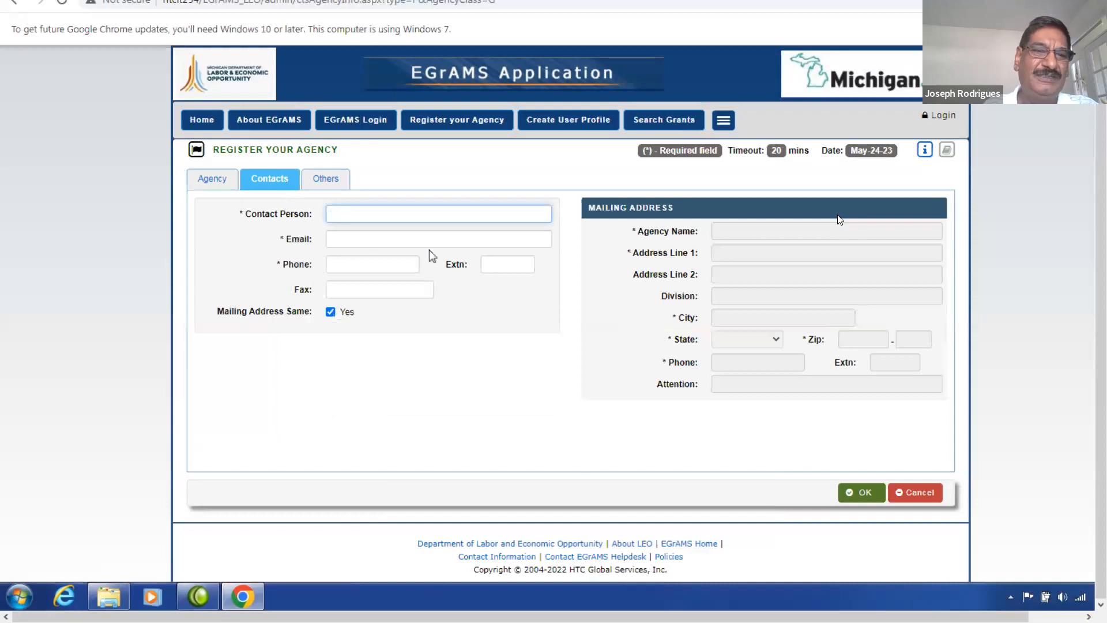
pyautogui.write('John Doe')
pyautogui.press('Tab')
pyautogui.write('john.dpe@anynpo.org')
pyautogui.press('Tab')
pyautogui.write('5171234321')
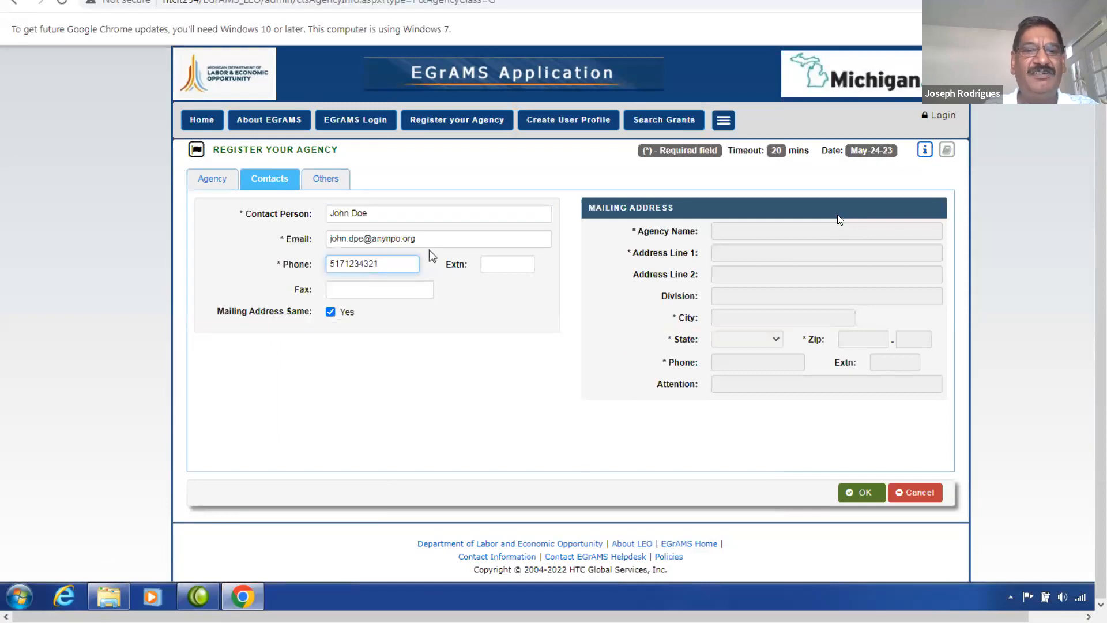
pyautogui.press('Tab')
pyautogui.press('Tab')
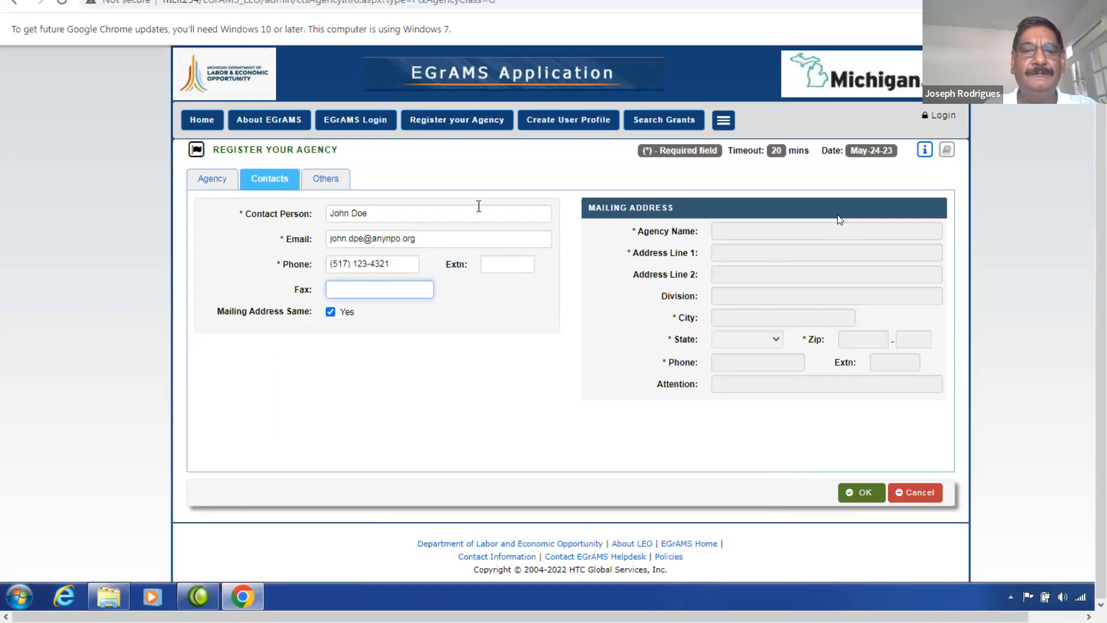
pyautogui.click(336, 182)
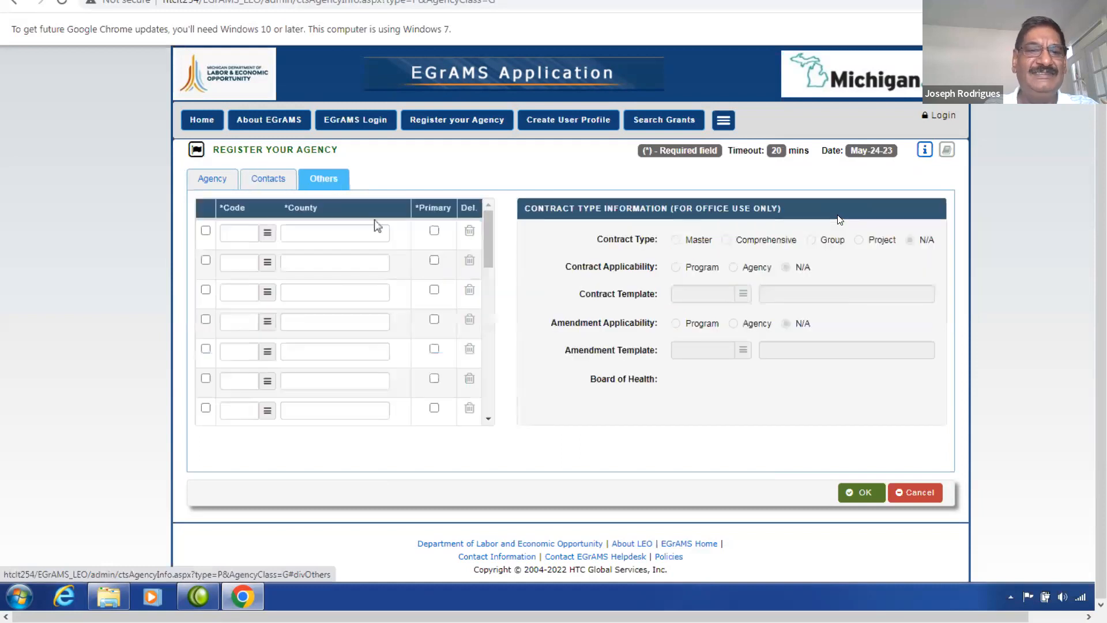
# Pick Ingham (065) and Livingston (093) in the county Multi-Lookup and confirm them.
pyautogui.click(267, 235)
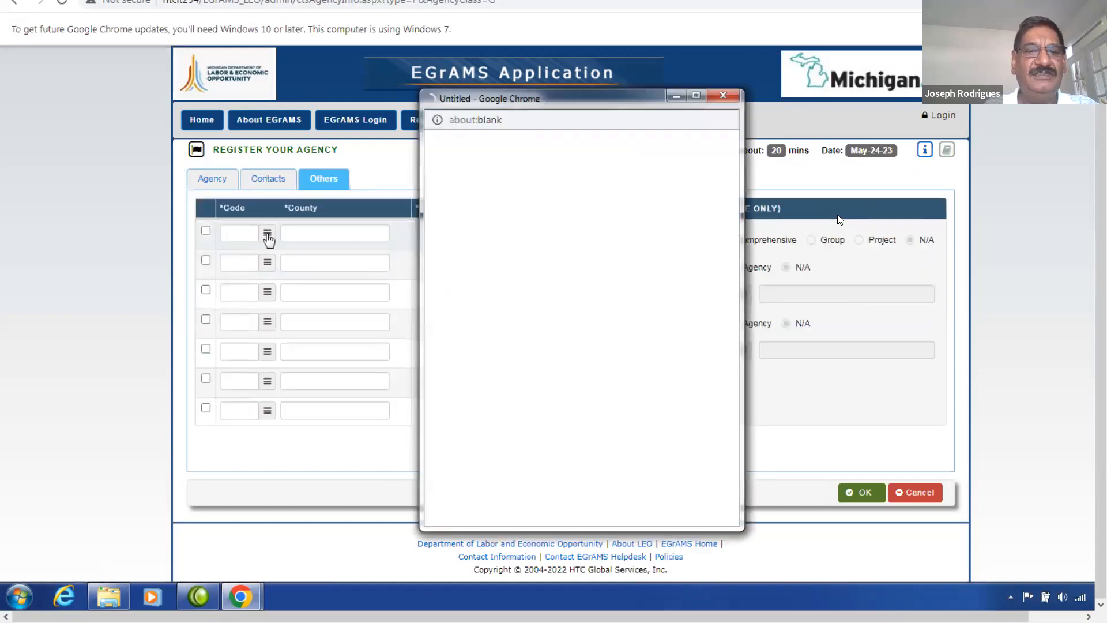
pyautogui.moveTo(719, 319); pyautogui.dragTo(730, 372)
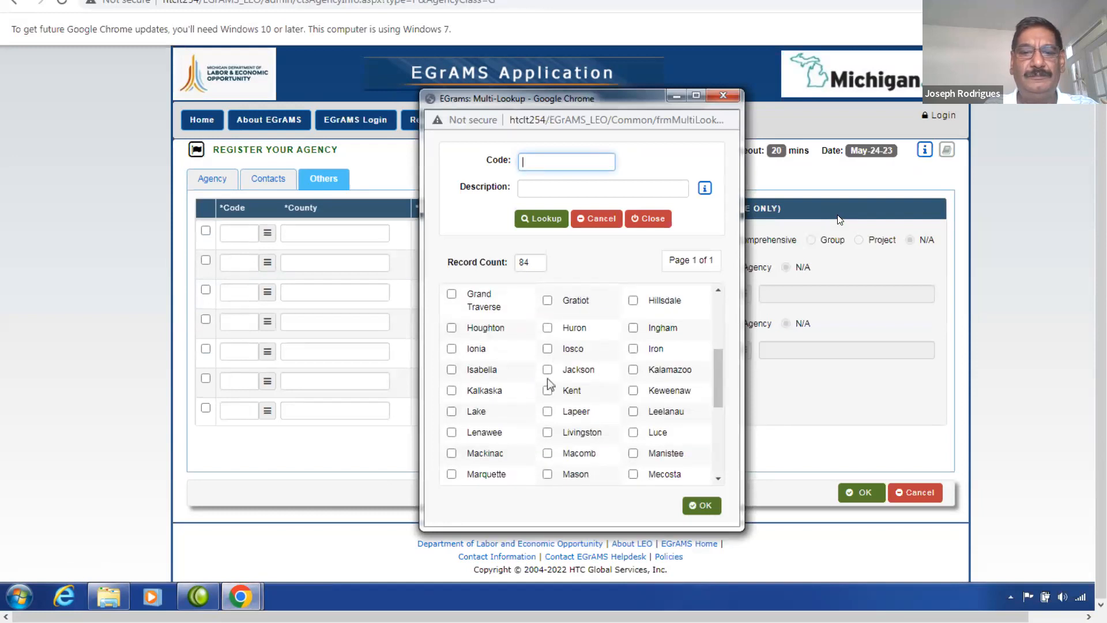
pyautogui.click(633, 329)
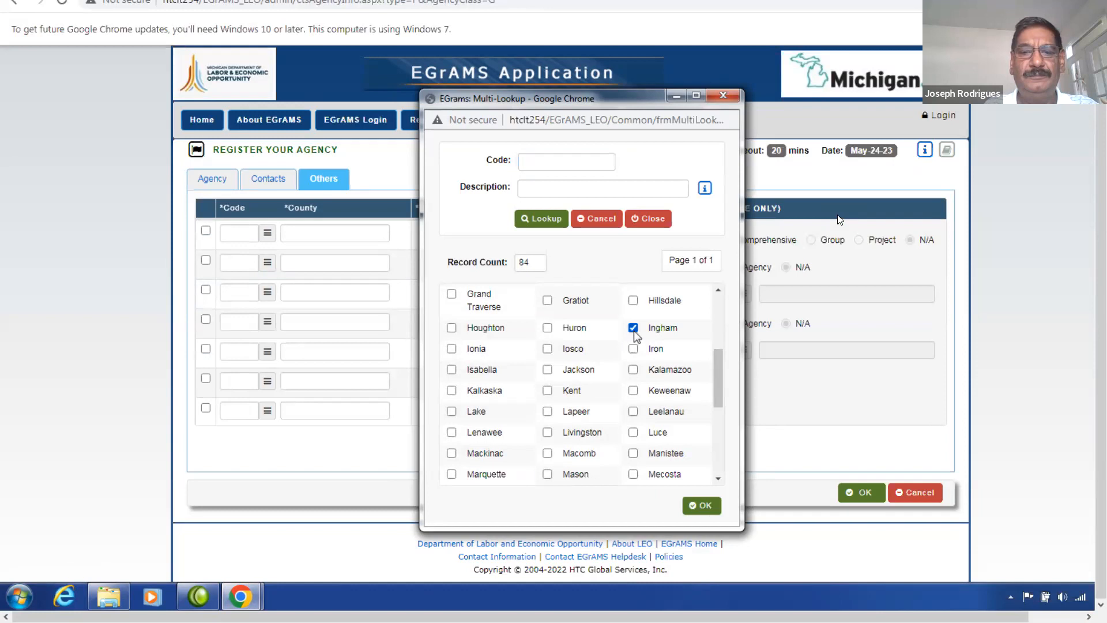
pyautogui.moveTo(726, 395)
pyautogui.mouseDown()
pyautogui.moveTo(725, 372)
pyautogui.moveTo(726, 417)
pyautogui.mouseUp()
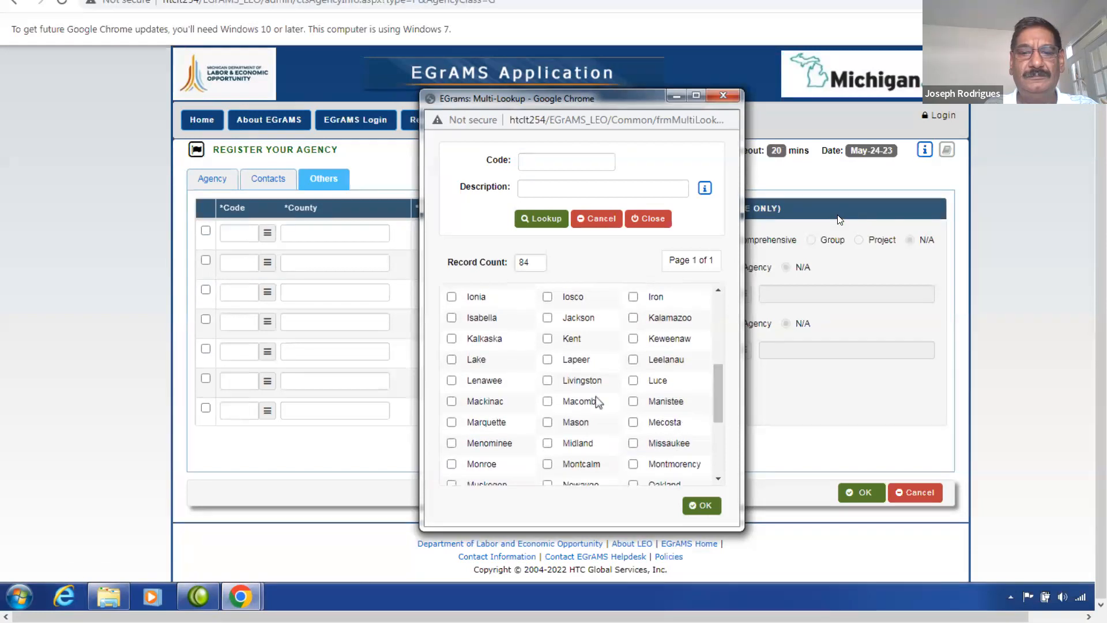
pyautogui.click(547, 380)
pyautogui.click(698, 508)
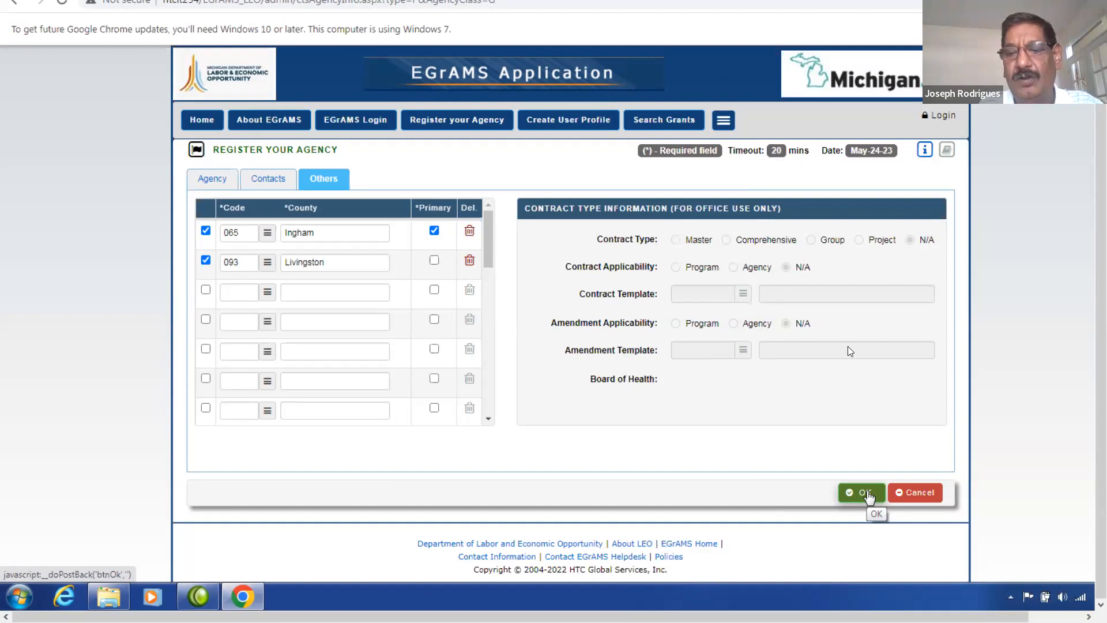
# Save the agency registration and acknowledge the 'Records were successfully added' message.
pyautogui.click(866, 493)
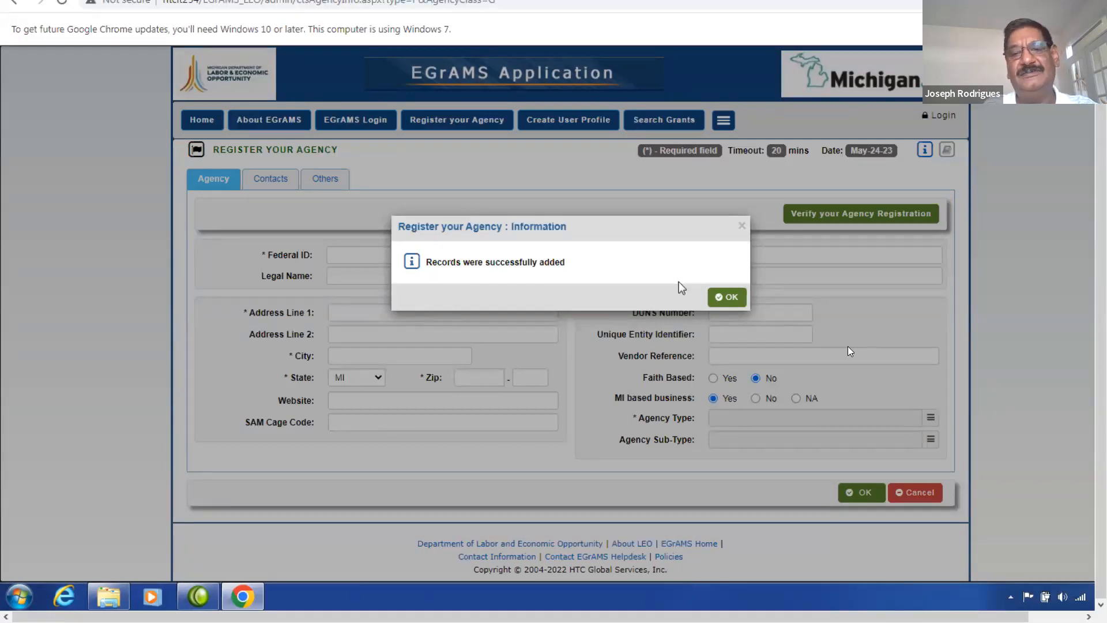
pyautogui.click(731, 298)
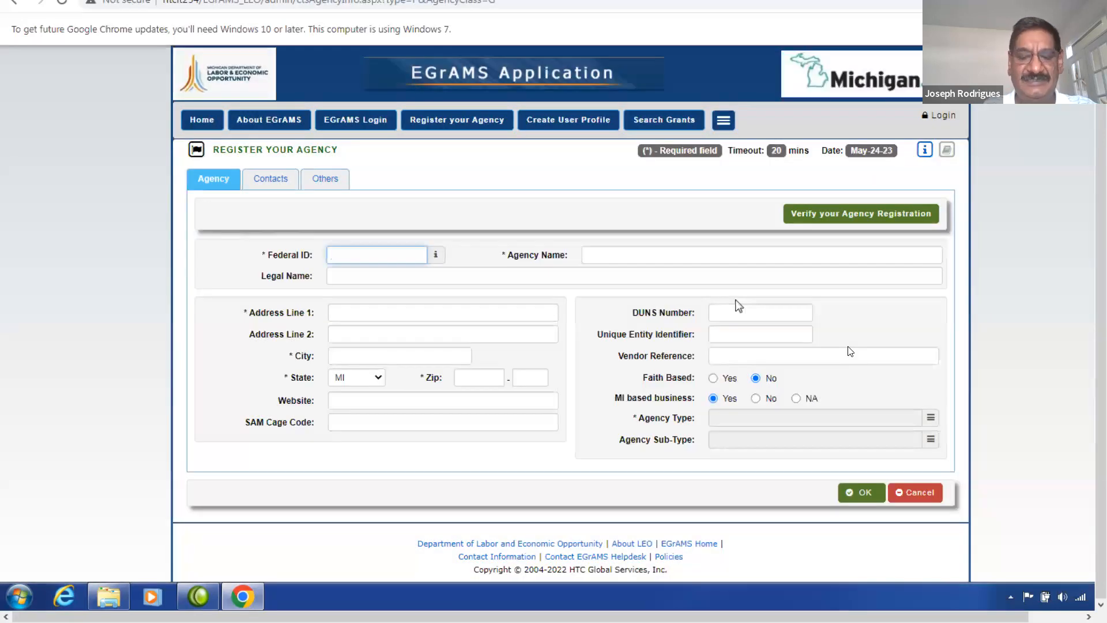
# Start a new user profile, dismiss the agency reminder, and enter the user name.
pyautogui.click(576, 127)
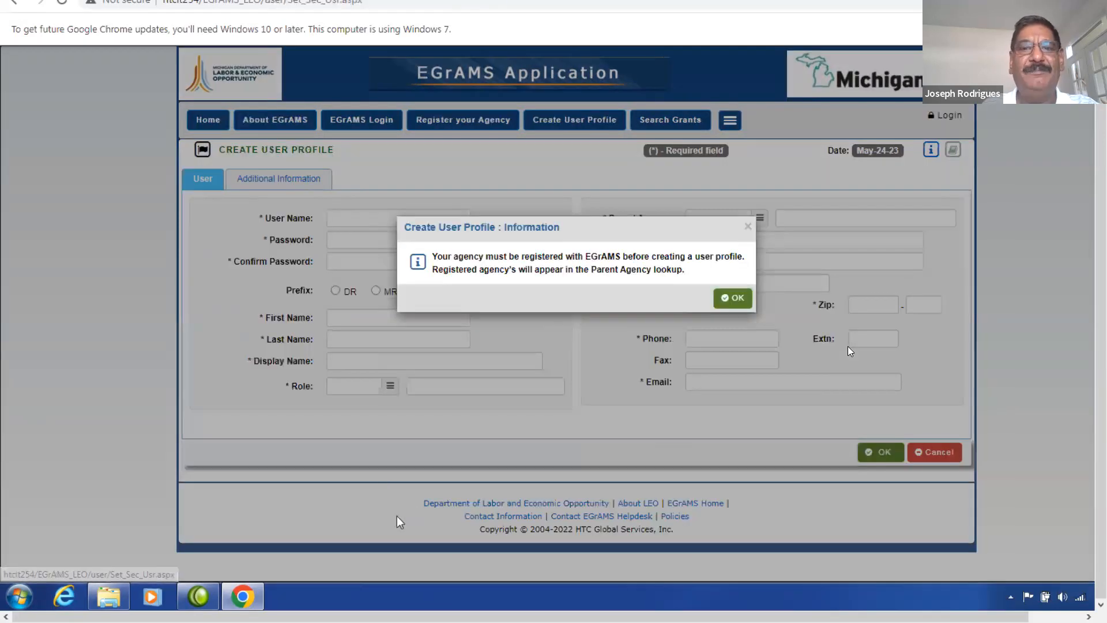
pyautogui.click(731, 298)
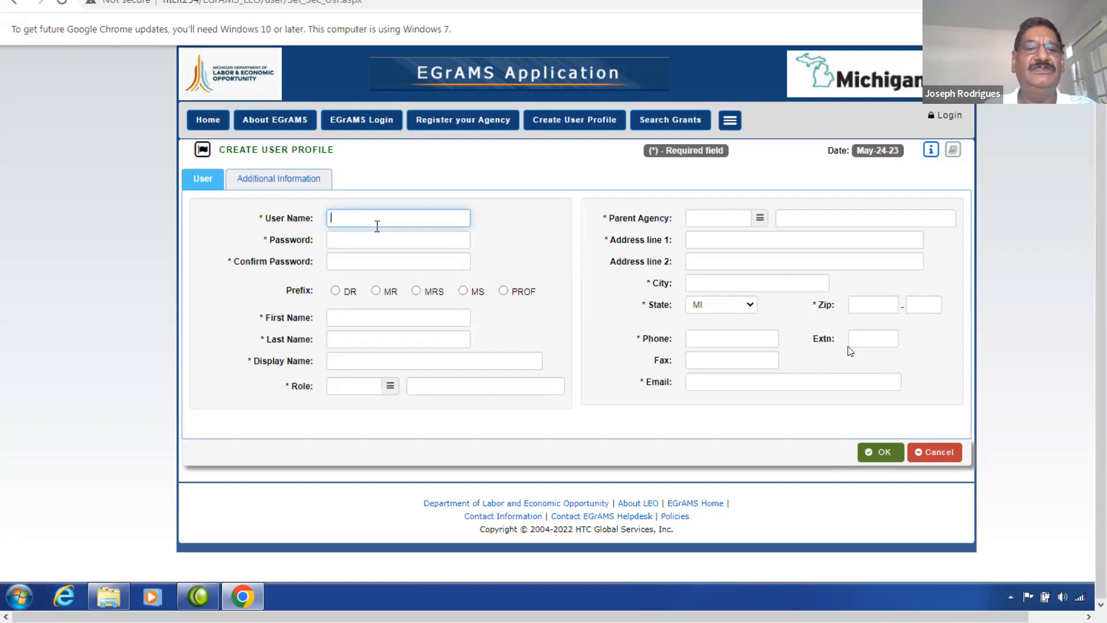
pyautogui.write('jdoe')
pyautogui.press('Tab')
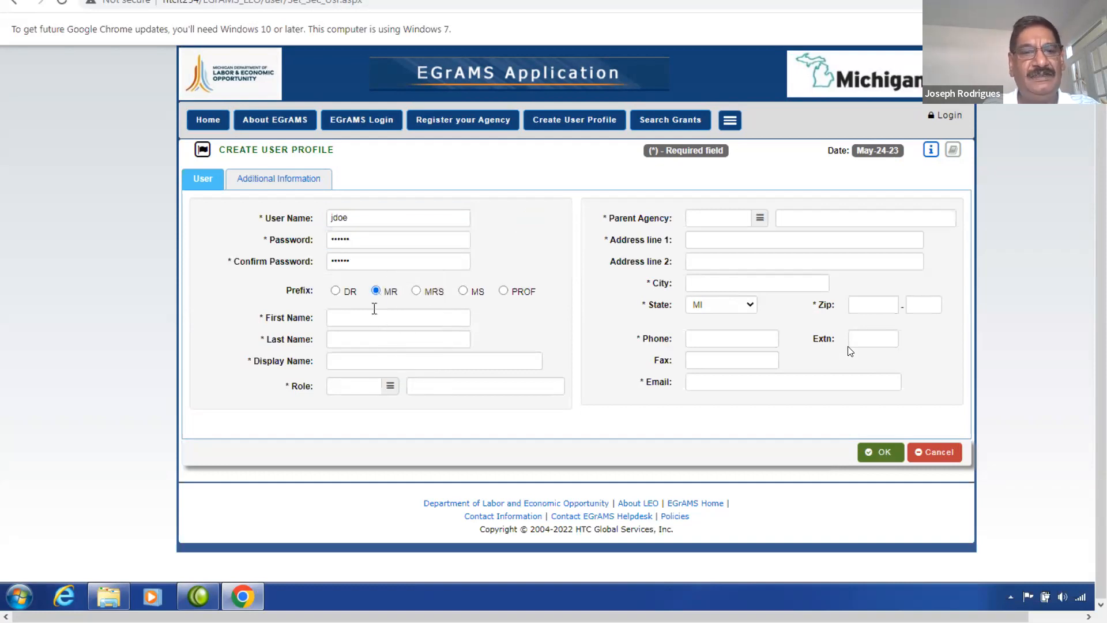
# Enter the user's first and last names.
pyautogui.click(370, 316)
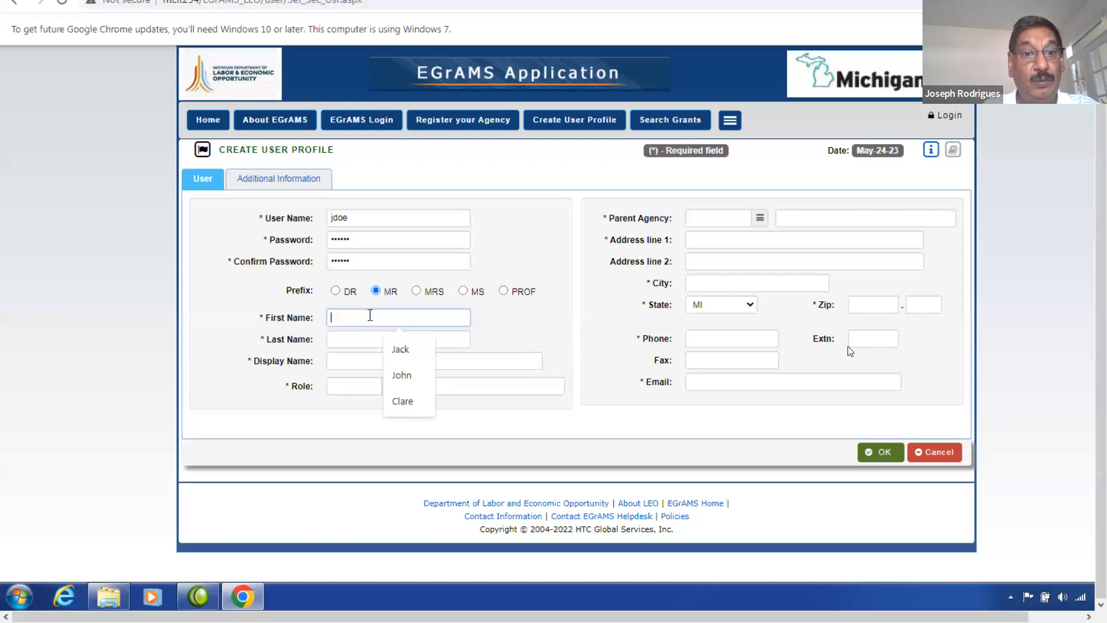
pyautogui.write('John')
pyautogui.press('Tab')
pyautogui.write('Doe')
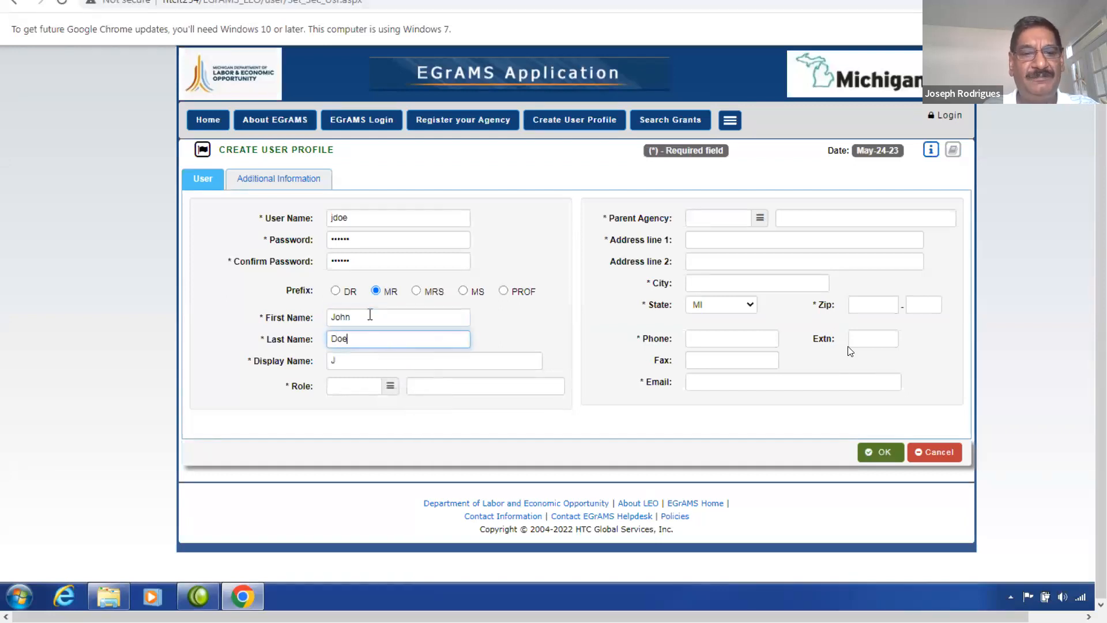
pyautogui.press('Tab')
pyautogui.press('Tab')
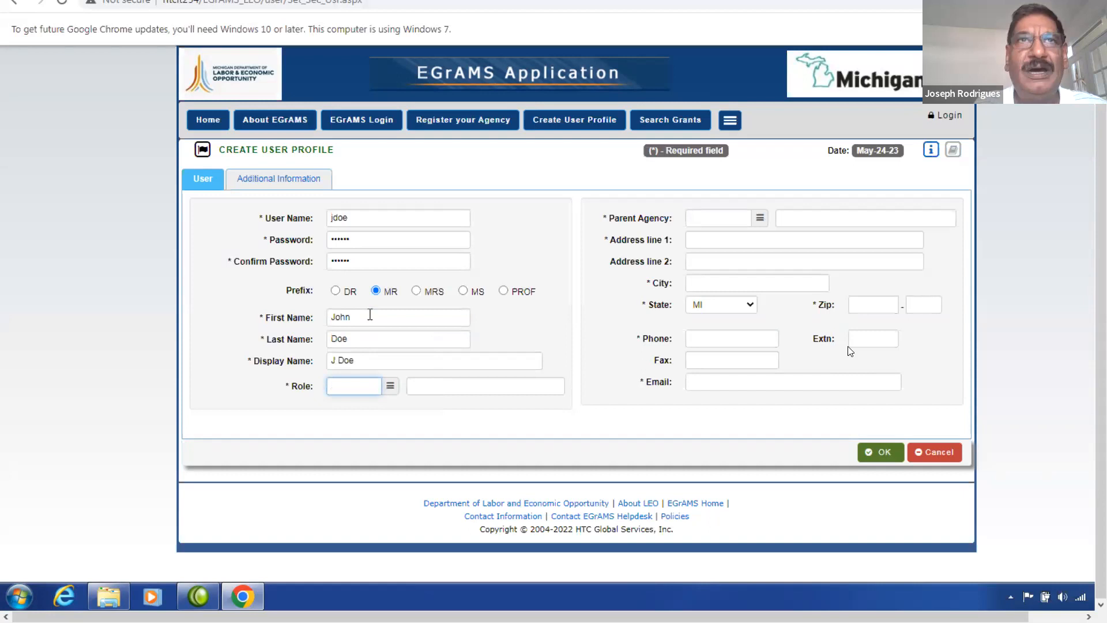
# Give the user the Grantee role and set parent agency Any Michigan Non-Profit Agency via an any% search.
pyautogui.click(390, 386)
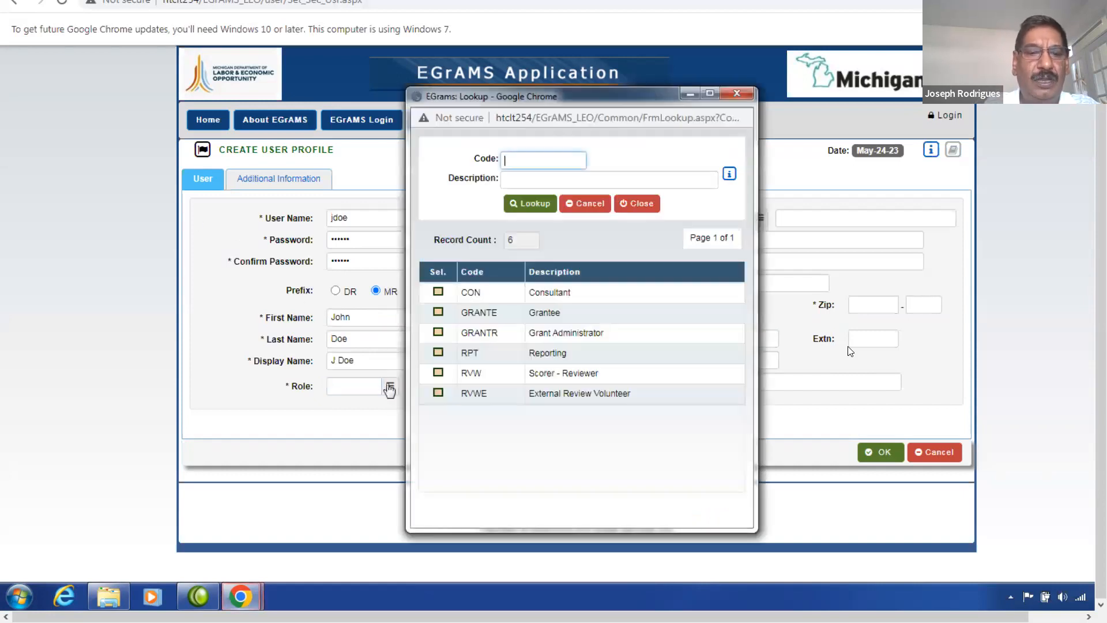
pyautogui.click(440, 314)
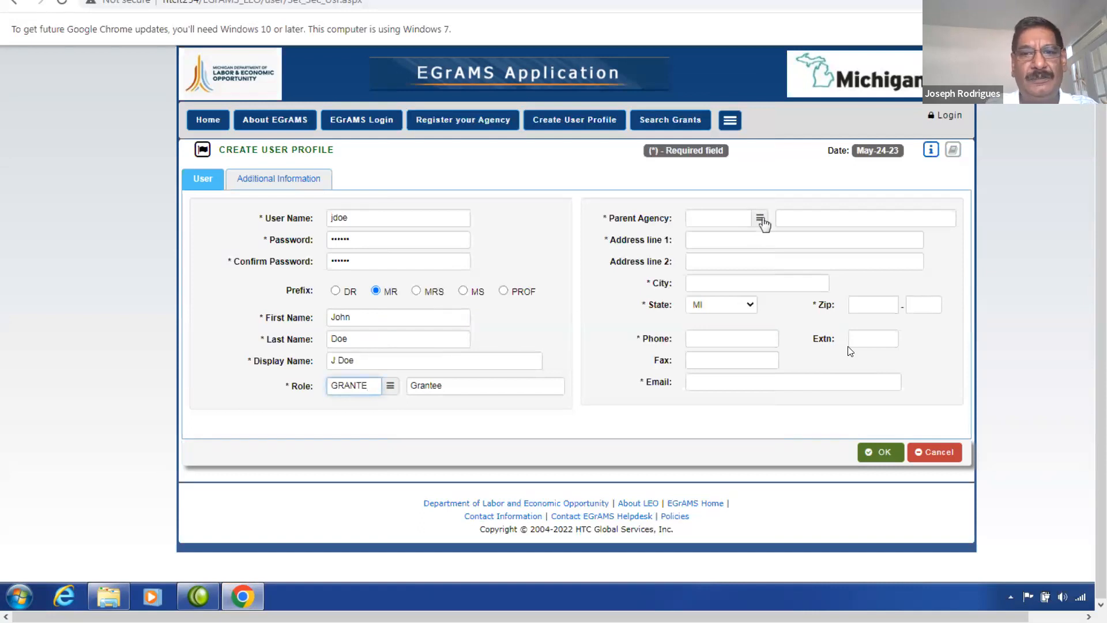
pyautogui.click(760, 220)
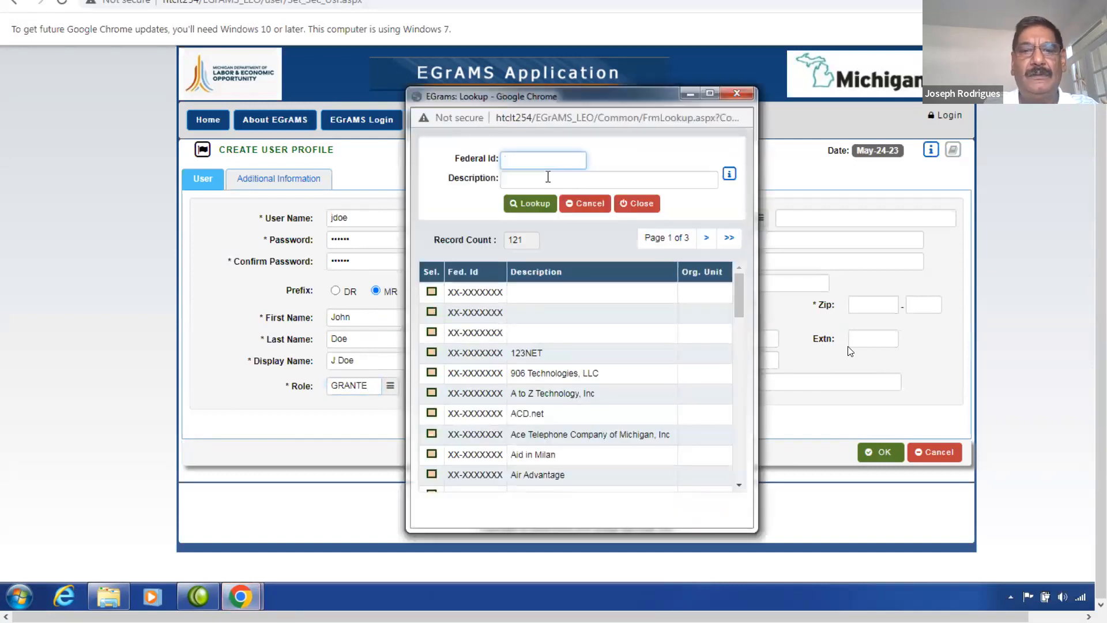
pyautogui.click(535, 179)
pyautogui.write('any%')
pyautogui.click(547, 208)
pyautogui.click(431, 292)
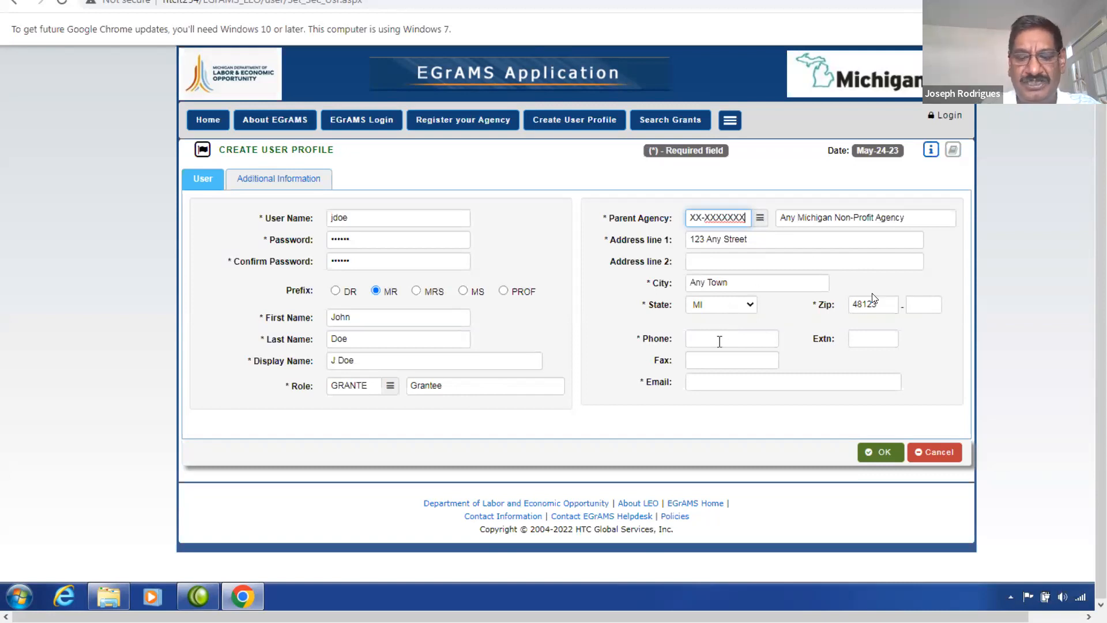
# Fill in the new user's phone number and e-mail address on the User tab.
pyautogui.click(701, 339)
pyautogui.write('5171234321')
pyautogui.press('Tab')
pyautogui.press('Tab')
pyautogui.press('Tab')
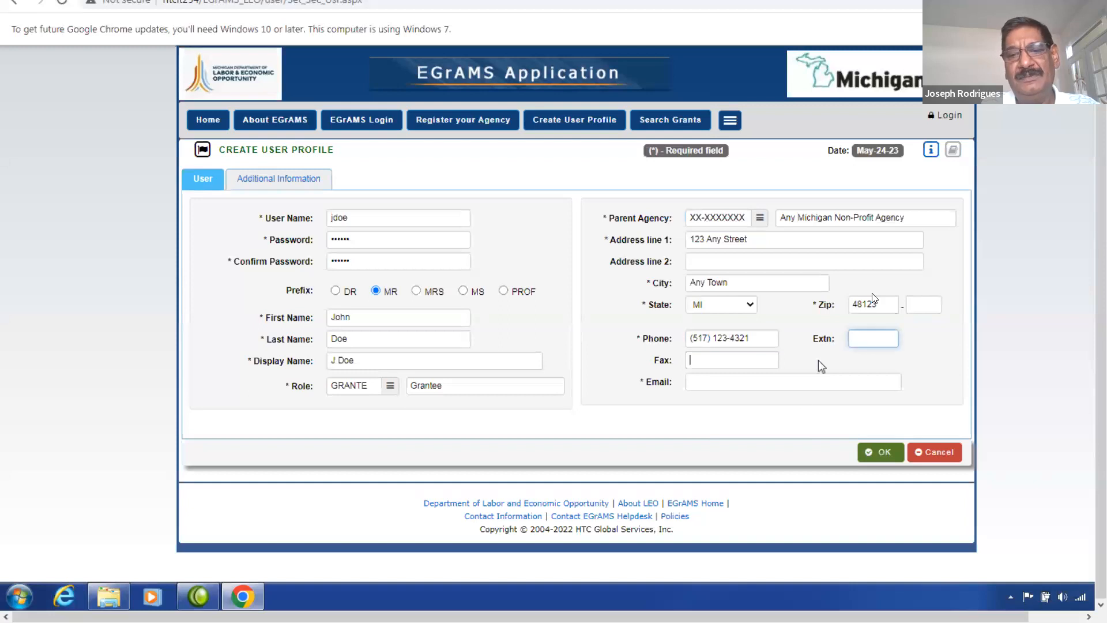
pyautogui.write('john.doe@anynpo.')
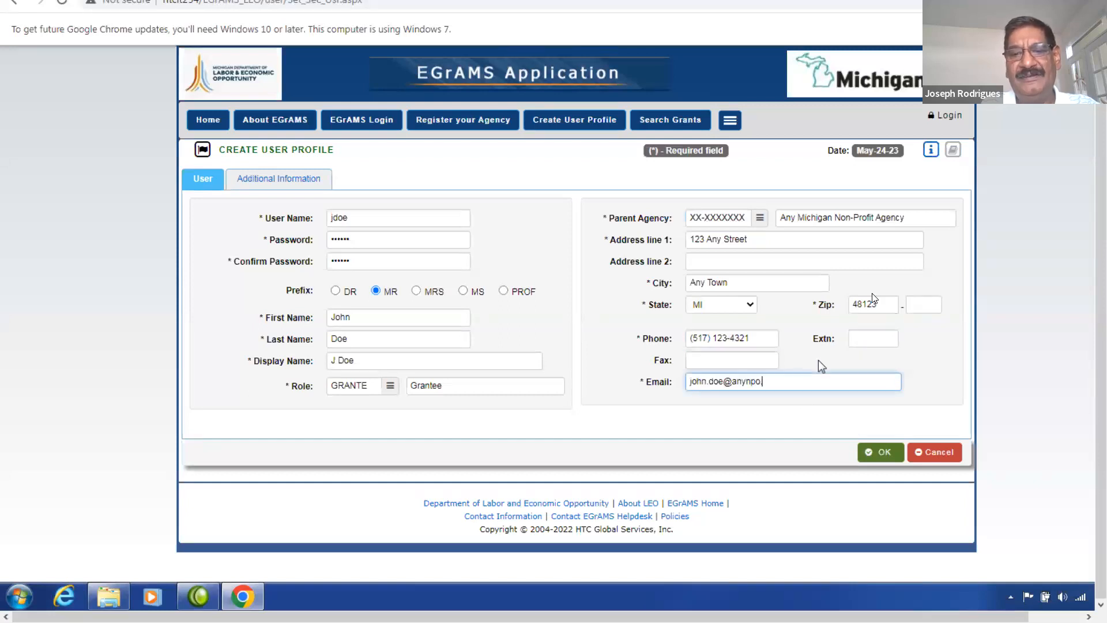
pyautogui.write('org')
pyautogui.press('Tab')
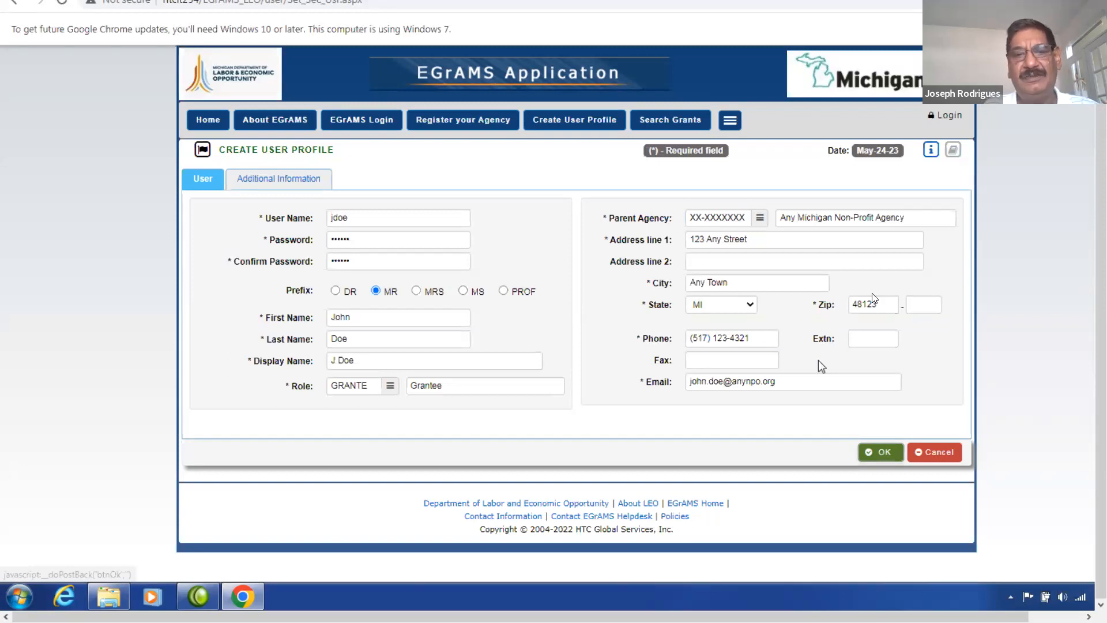
pyautogui.press('Tab')
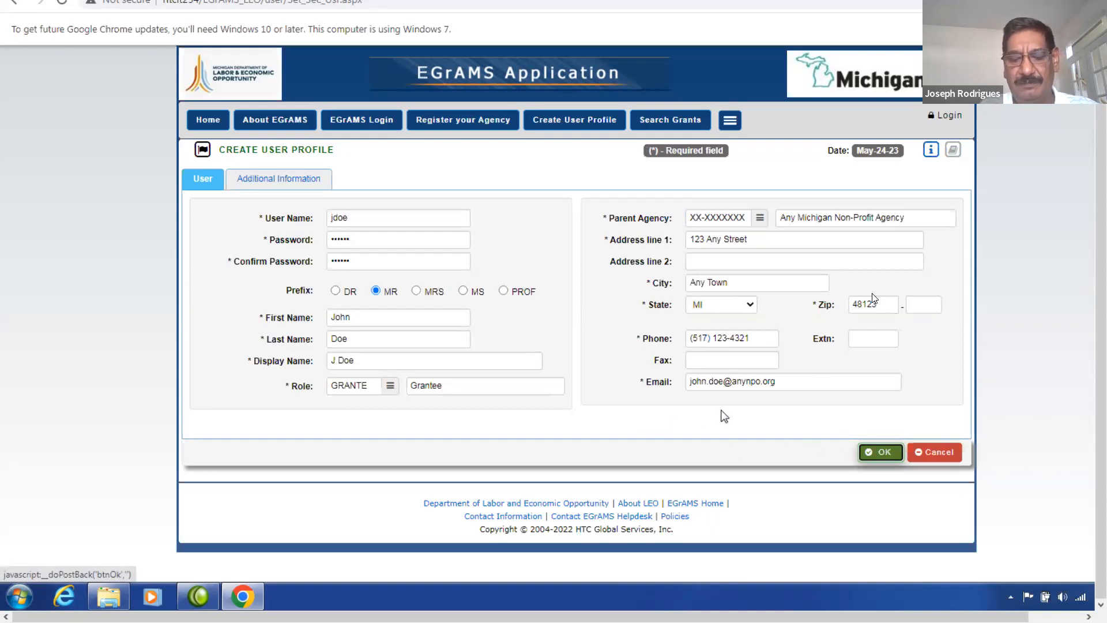
pyautogui.click(281, 179)
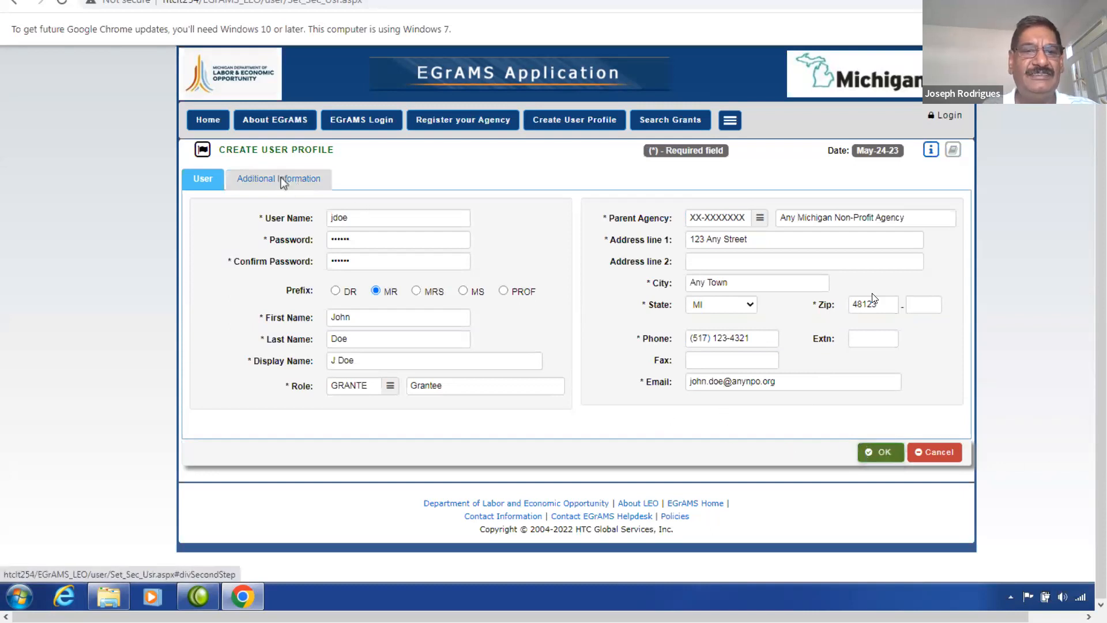
# Set the designation to GA (Grants Administrator) by searching descriptions for %admin%.
pyautogui.click(402, 215)
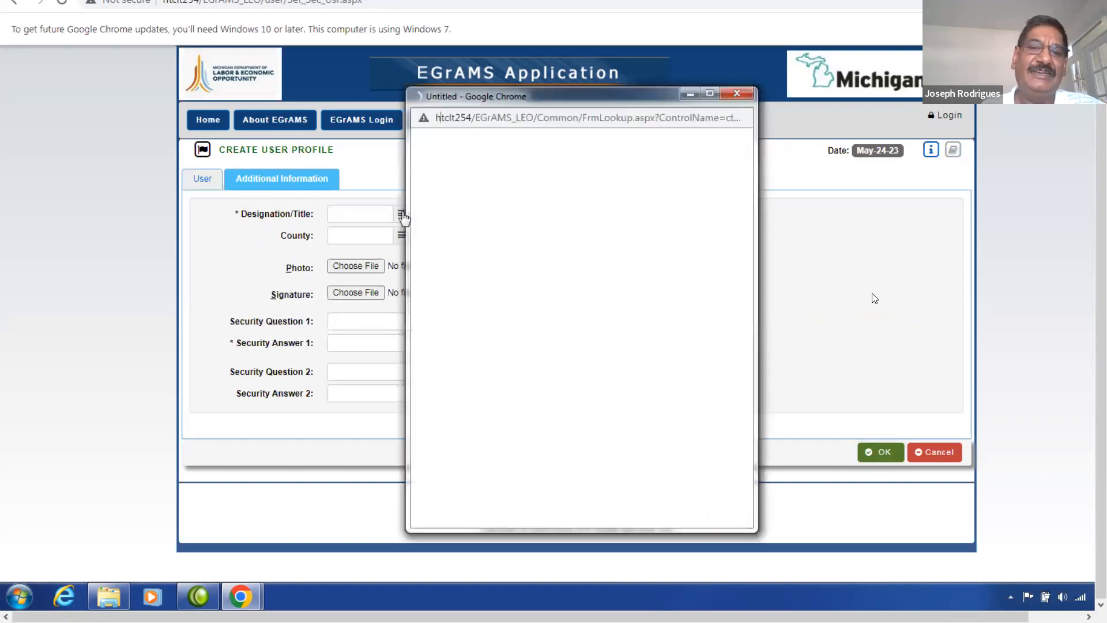
pyautogui.click(520, 174)
pyautogui.write('%admin%')
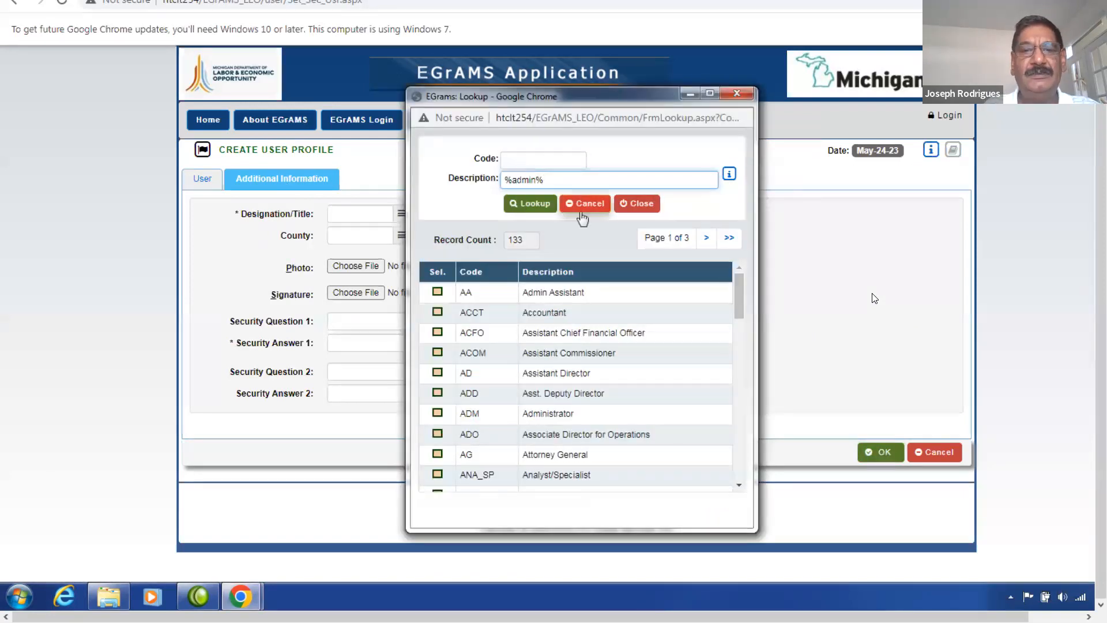
pyautogui.click(528, 204)
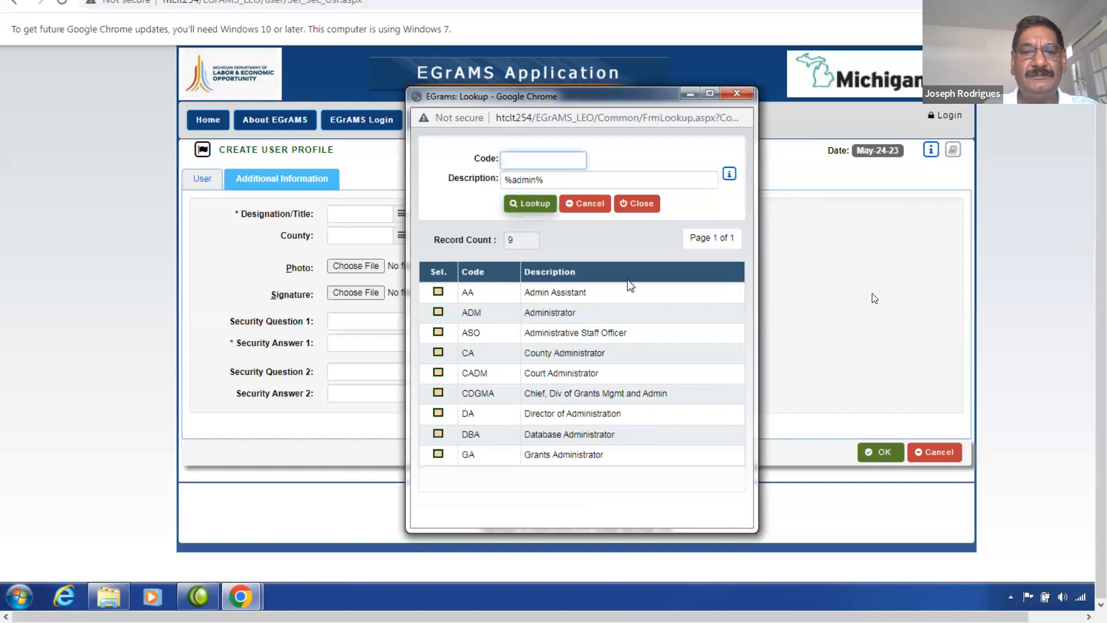
pyautogui.click(438, 453)
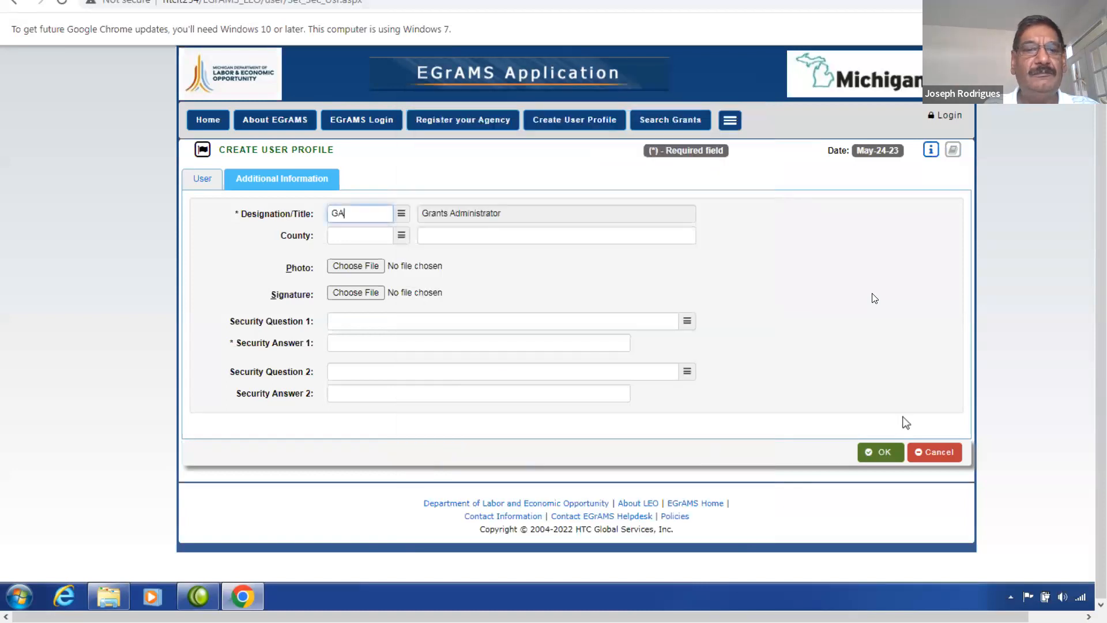
# Set county to 065 Ingham and Security Question 1 to the last-four-SSN-digits question.
pyautogui.click(401, 235)
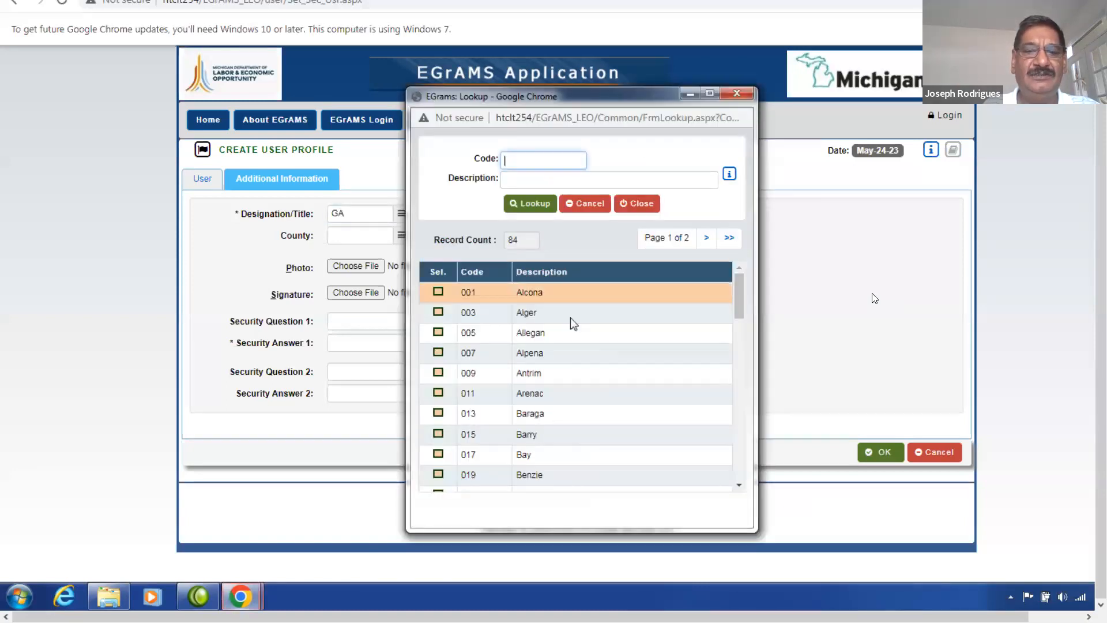
pyautogui.press('Tab')
pyautogui.write('in%')
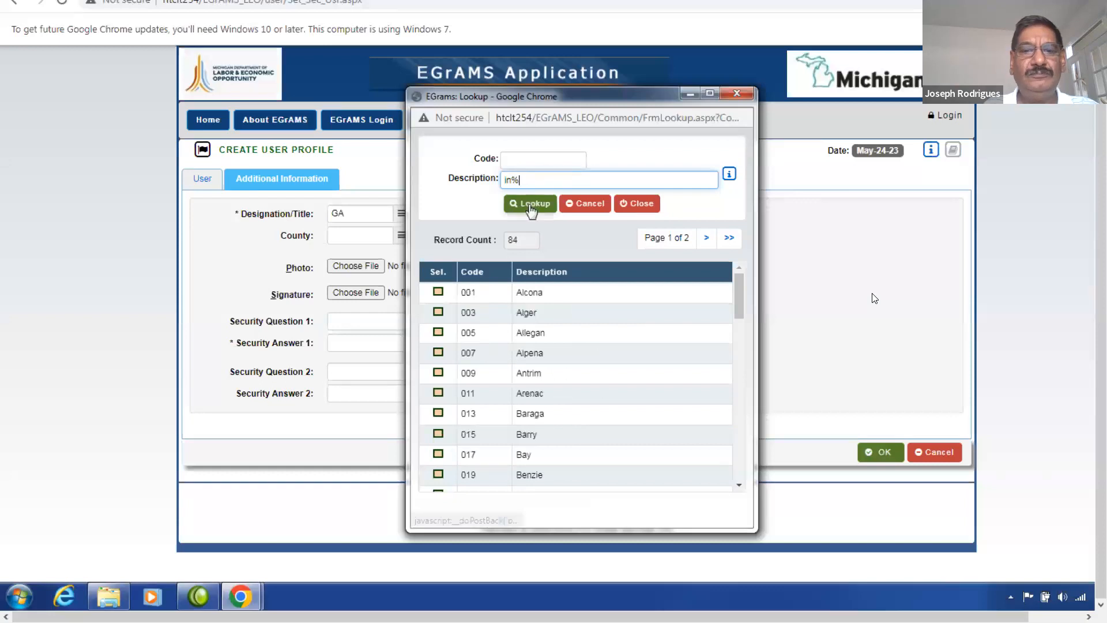
pyautogui.click(529, 206)
pyautogui.click(438, 292)
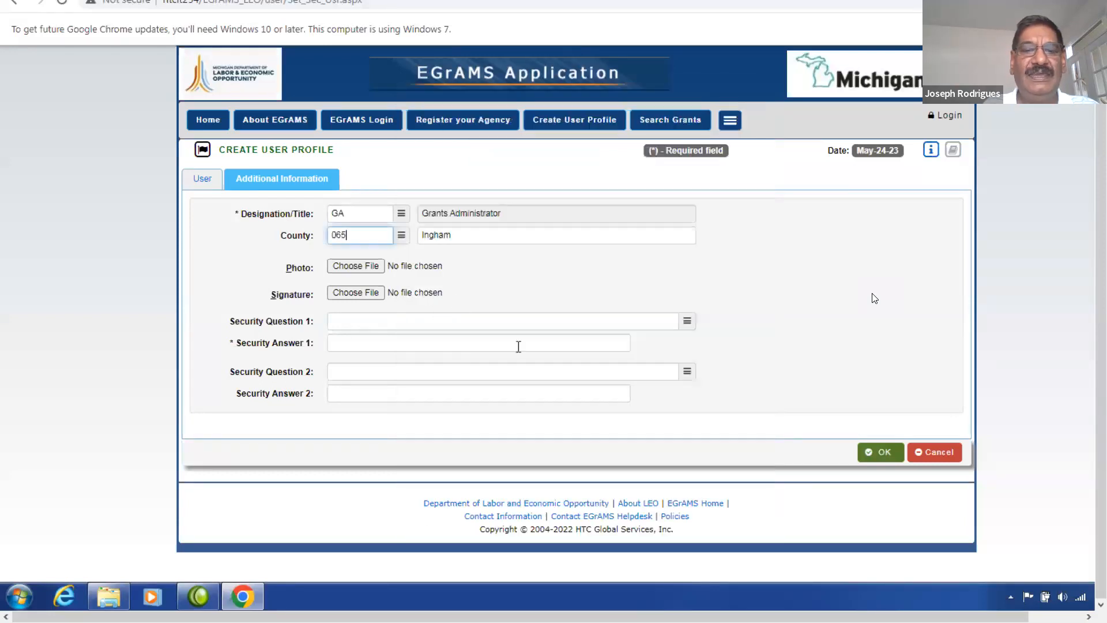
pyautogui.click(686, 321)
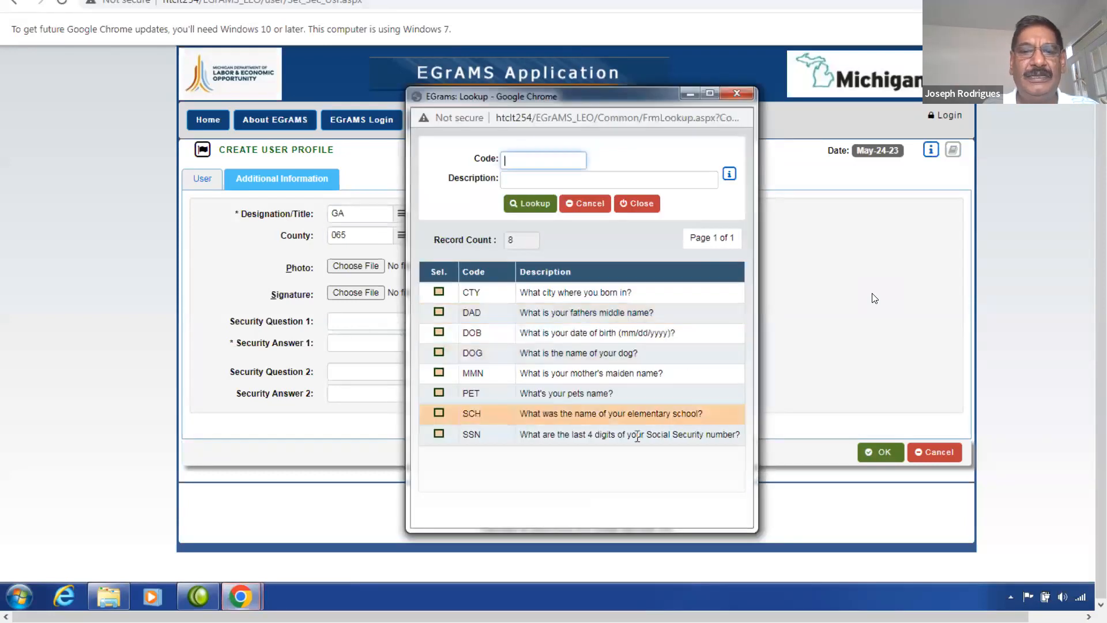
pyautogui.click(439, 435)
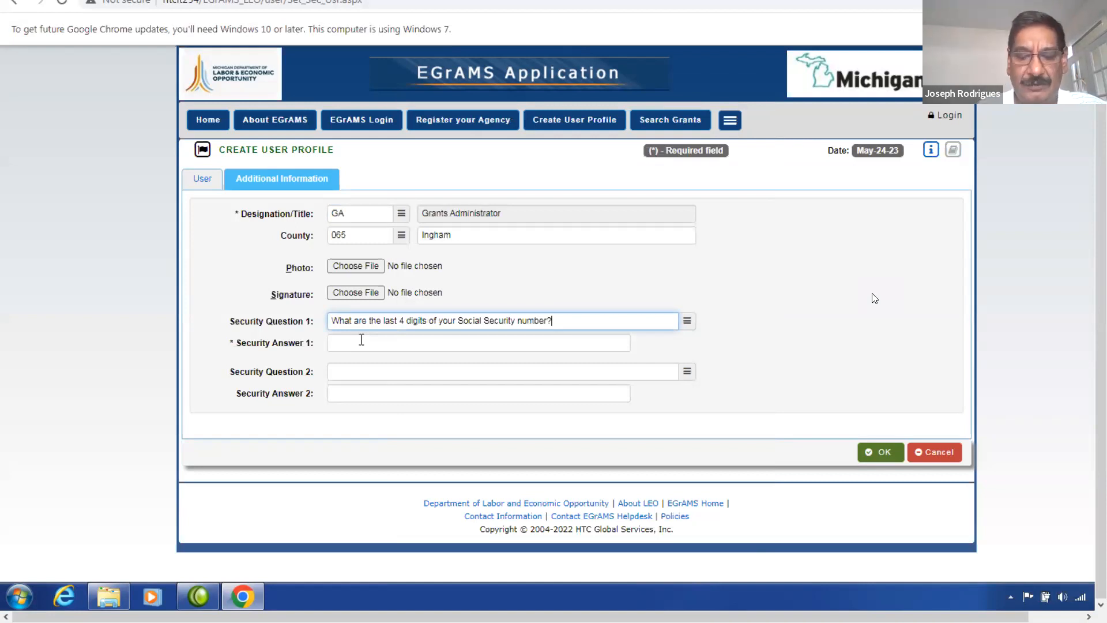
# Enter the answer for Security Question 1 and submit the Create User Profile form.
pyautogui.click(362, 340)
pyautogui.write('1234')
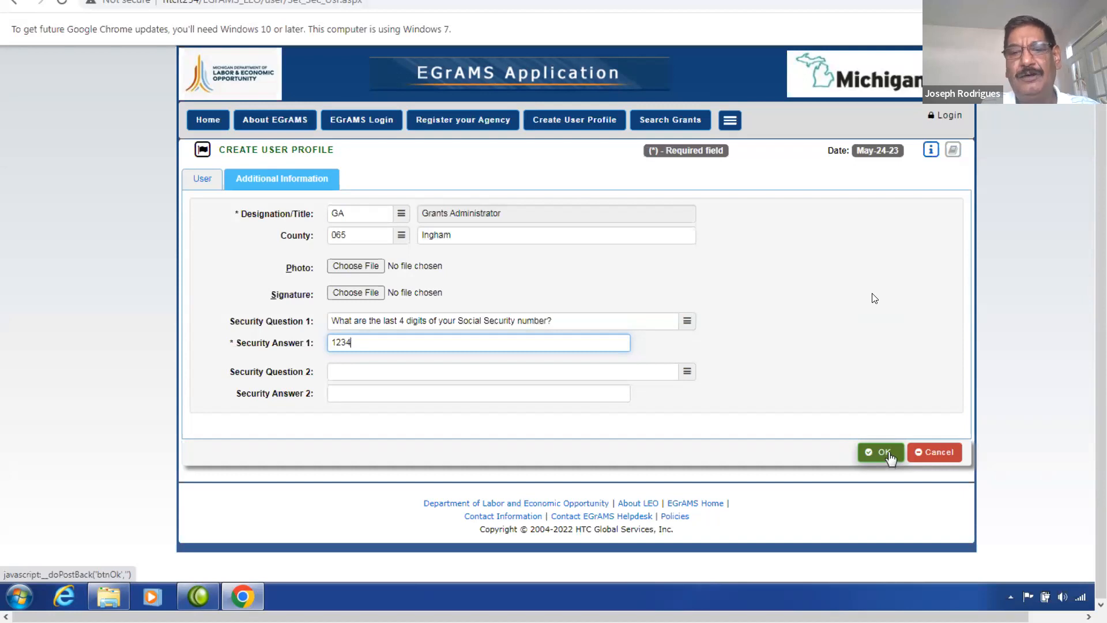
pyautogui.click(889, 455)
pyautogui.click(734, 312)
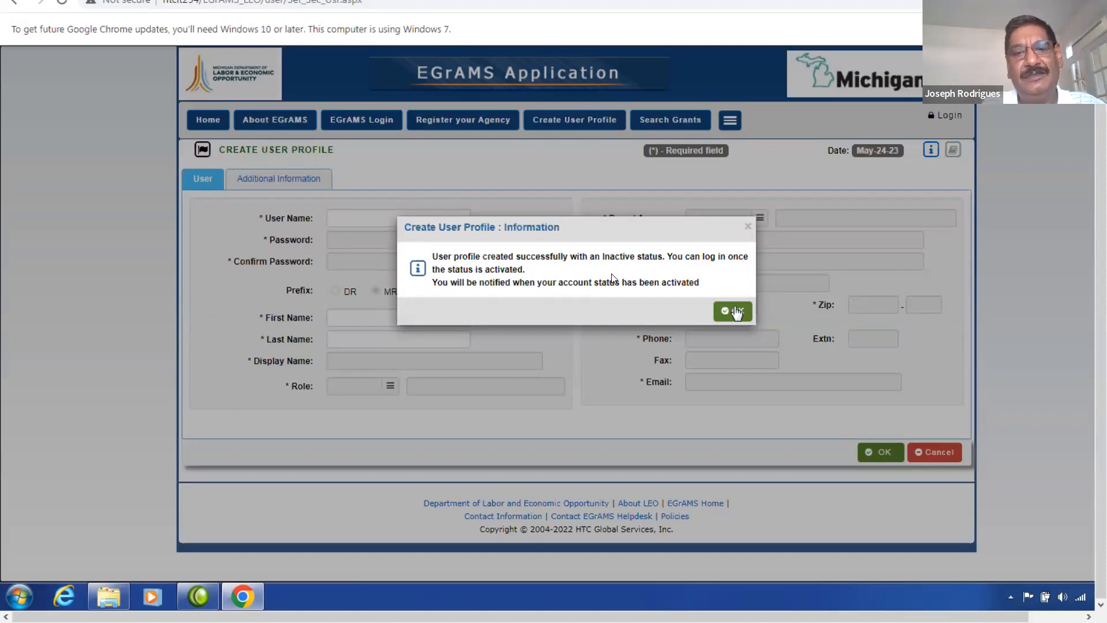
# Dismiss the profile-created message and exit full-screen playback.
pyautogui.click(737, 311)
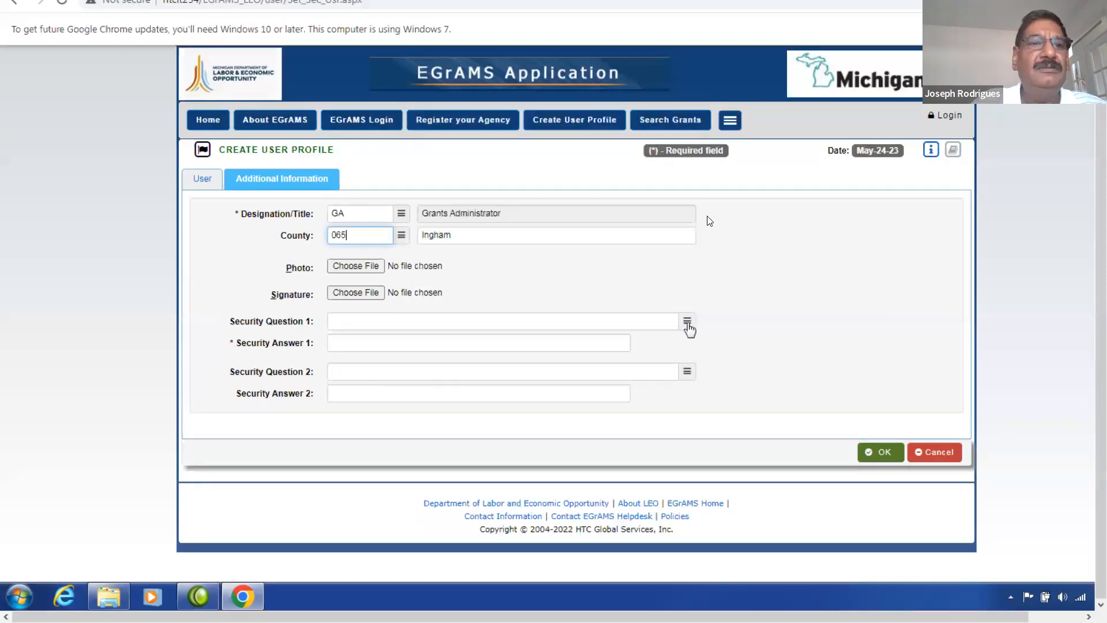
pyautogui.press('Escape')
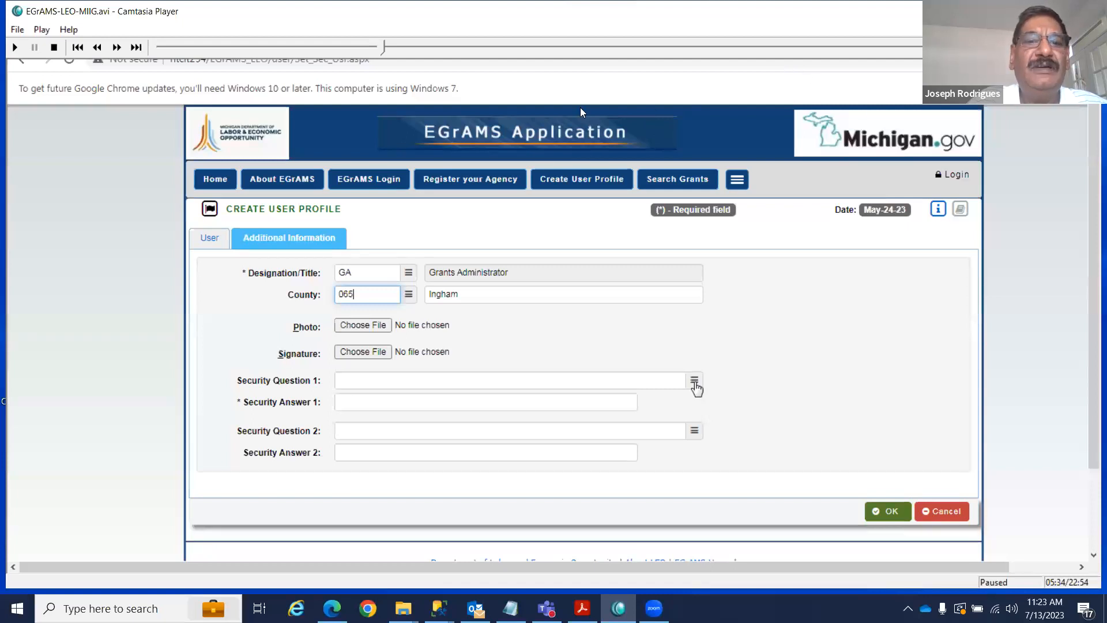
# Step the paused recording backward with the left arrow to the agency registration screens.
pyautogui.press('Left')
pyautogui.press('Left')
pyautogui.press('Left')
pyautogui.press('Left')
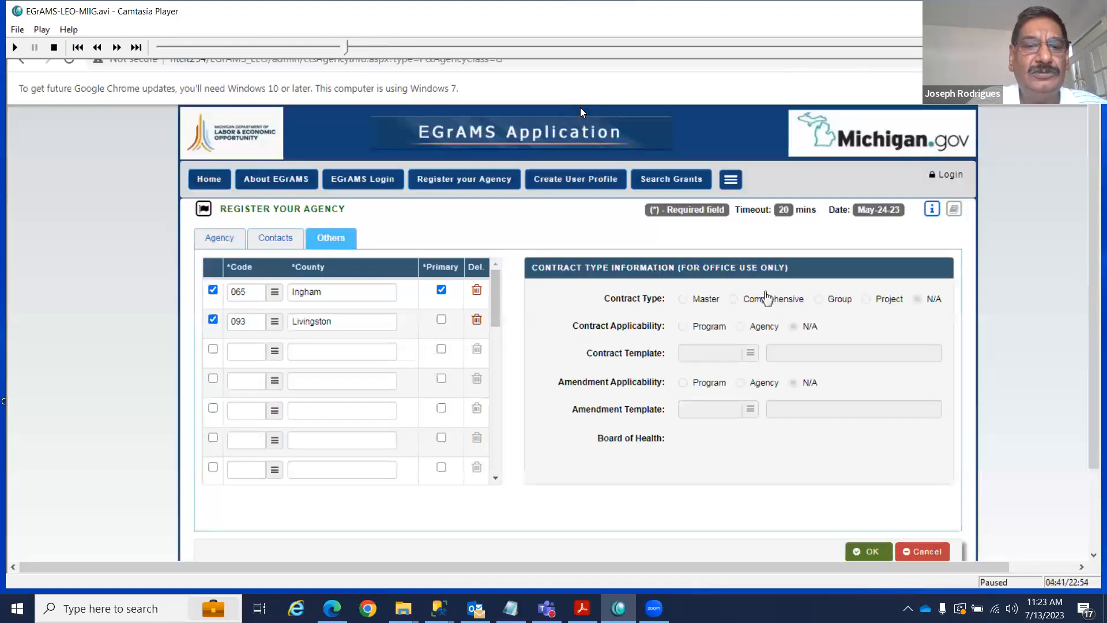
pyautogui.press('Left')
pyautogui.press('Left')
pyautogui.press('Left')
pyautogui.press('Left')
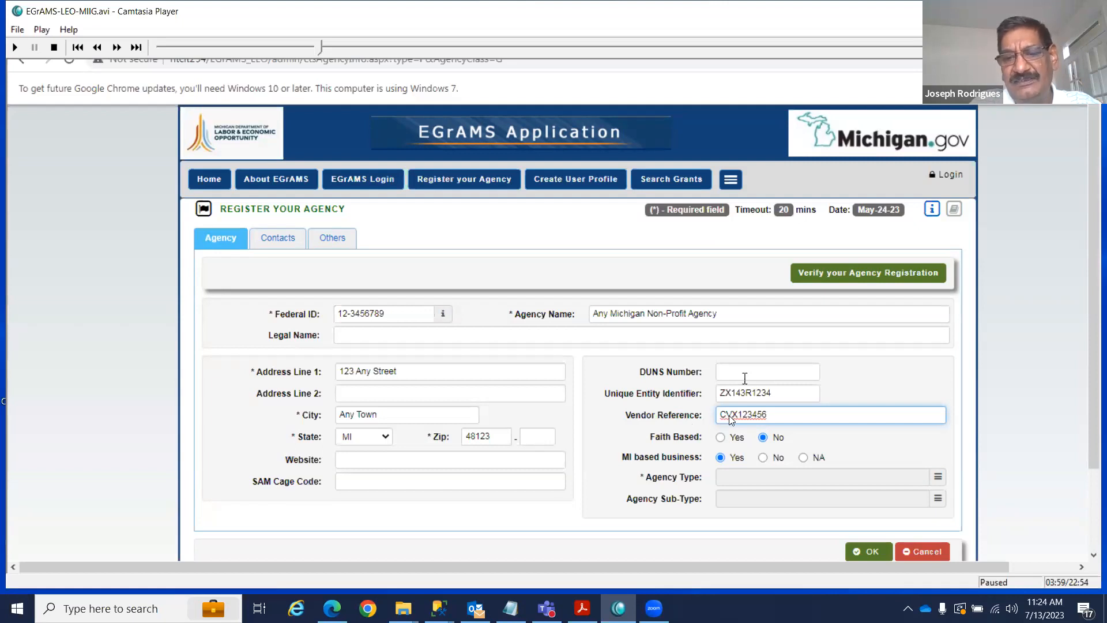
# Drag the Camtasia Player window about 44 px to the left.
pyautogui.moveTo(729, 415); pyautogui.dragTo(703, 415)
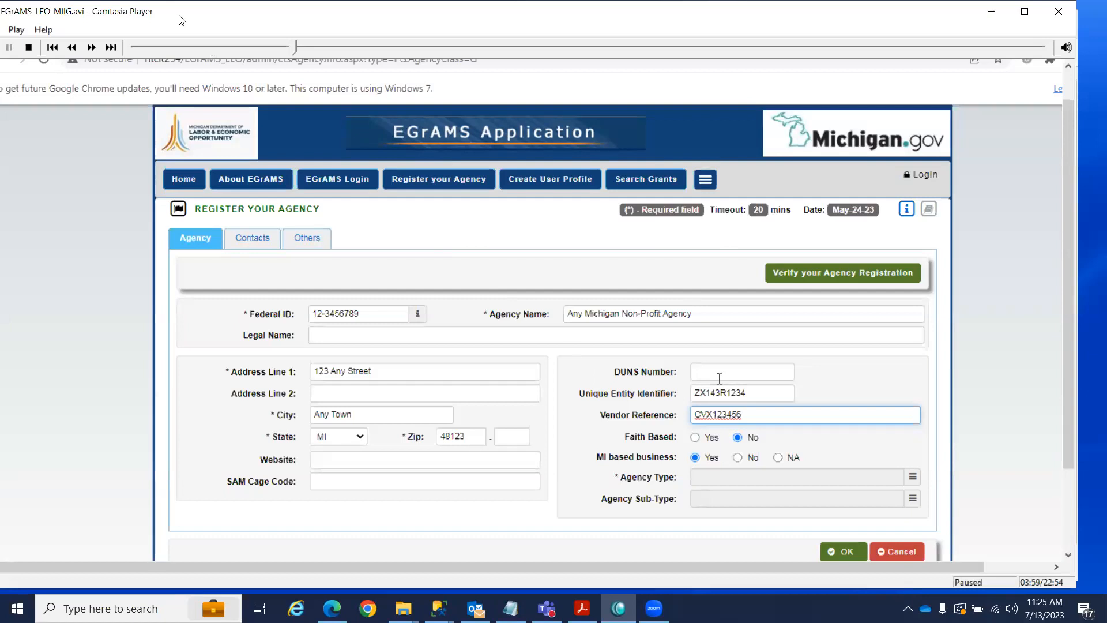
# Move the player window back on screen and scrub the recording back to 00:53.
pyautogui.moveTo(178, 16); pyautogui.dragTo(205, 19)
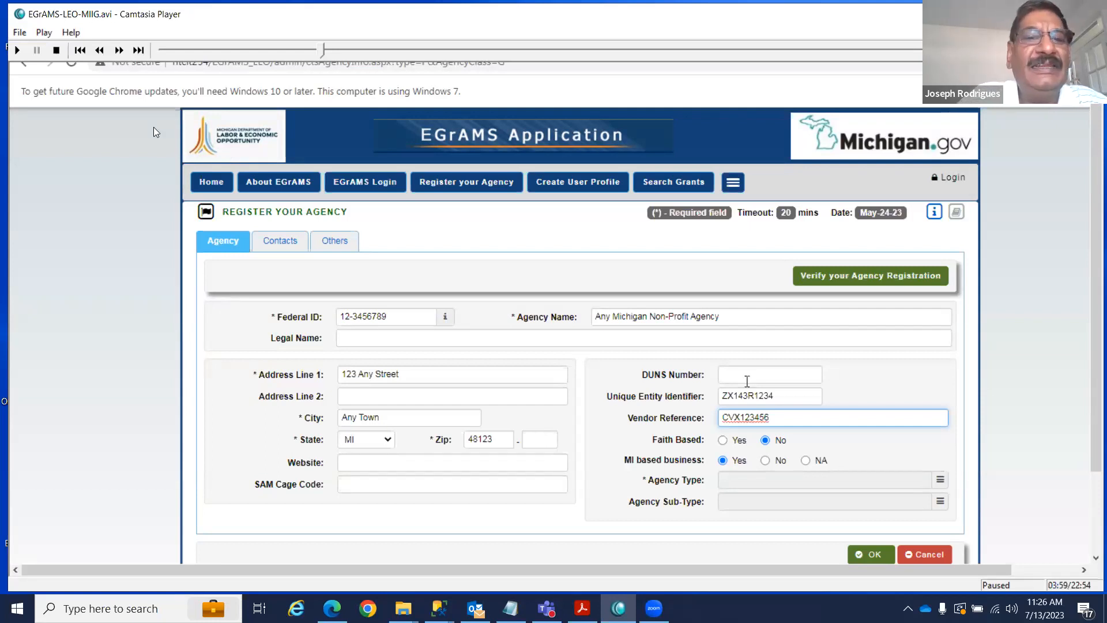
pyautogui.moveTo(323, 50); pyautogui.dragTo(208, 63)
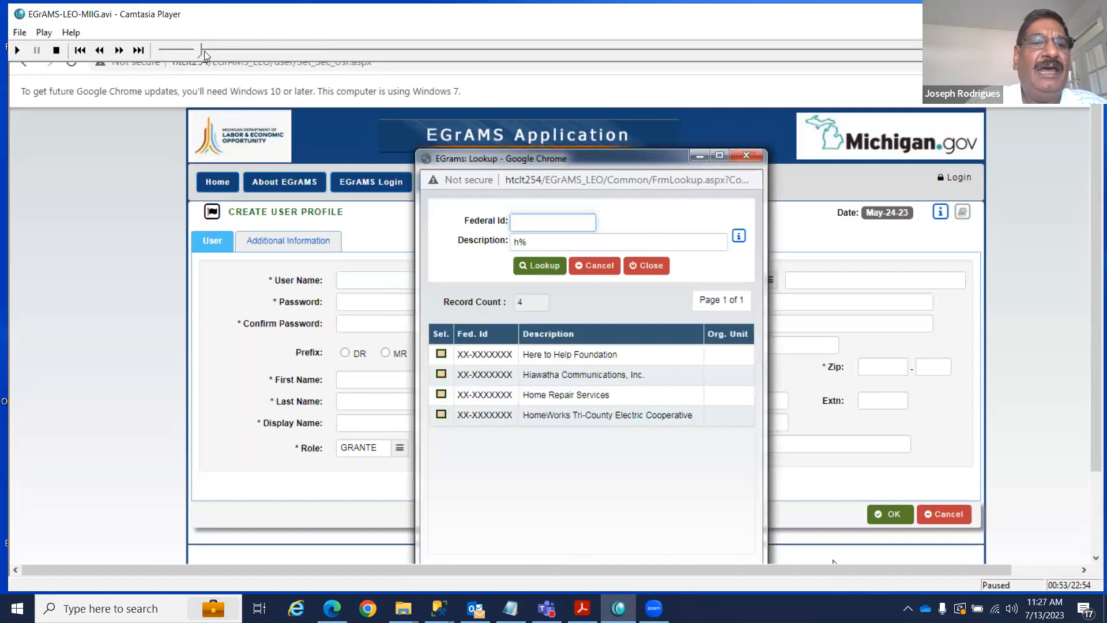
# Restart the recording from the beginning and pause at 00:07 on 'How to start EGrAMS?'.
pyautogui.moveTo(198, 52); pyautogui.dragTo(162, 56)
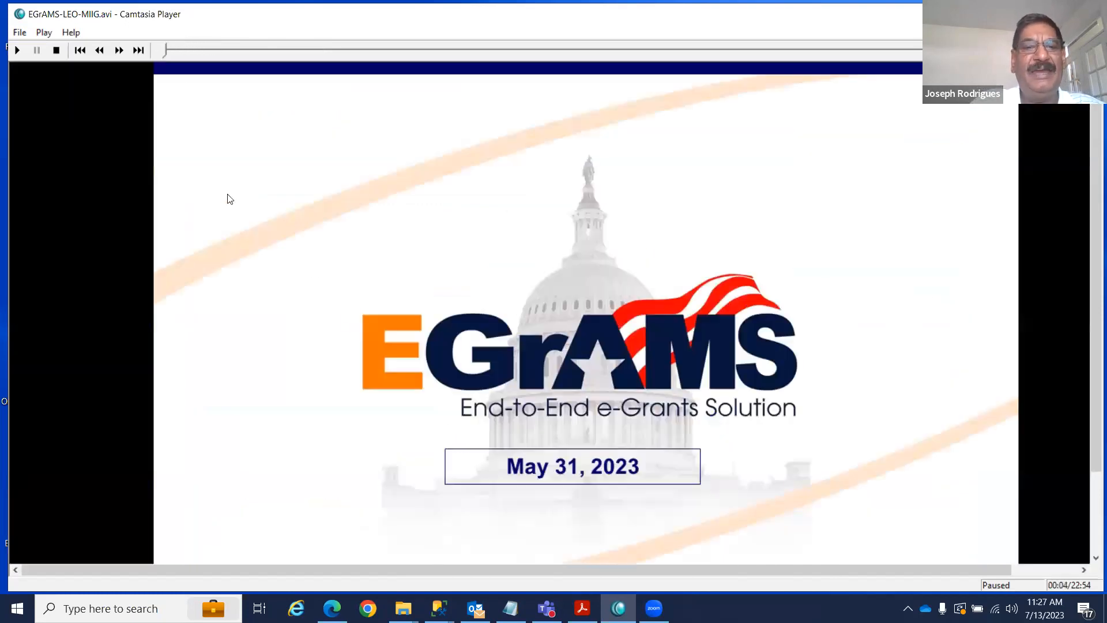
pyautogui.click(17, 51)
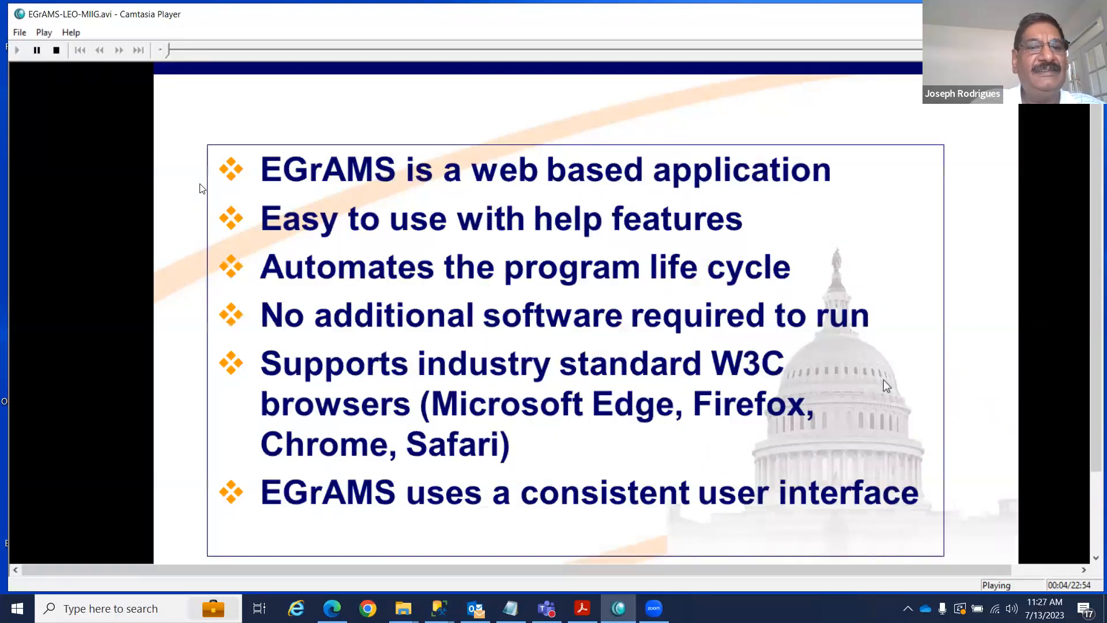
pyautogui.click(36, 50)
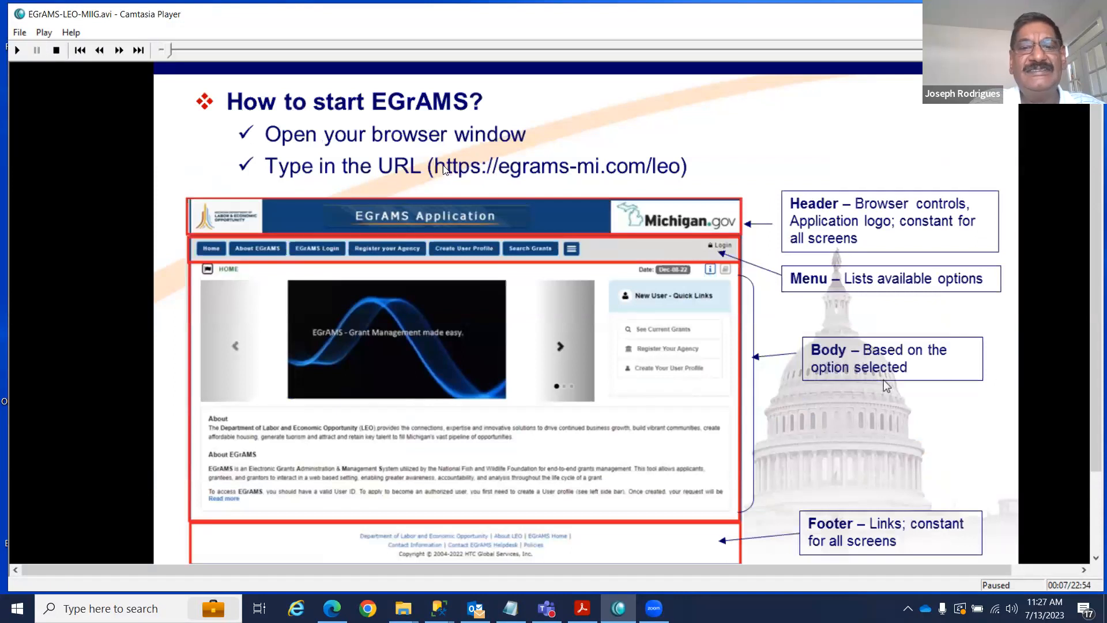
pyautogui.moveTo(731, 196); pyautogui.dragTo(727, 194)
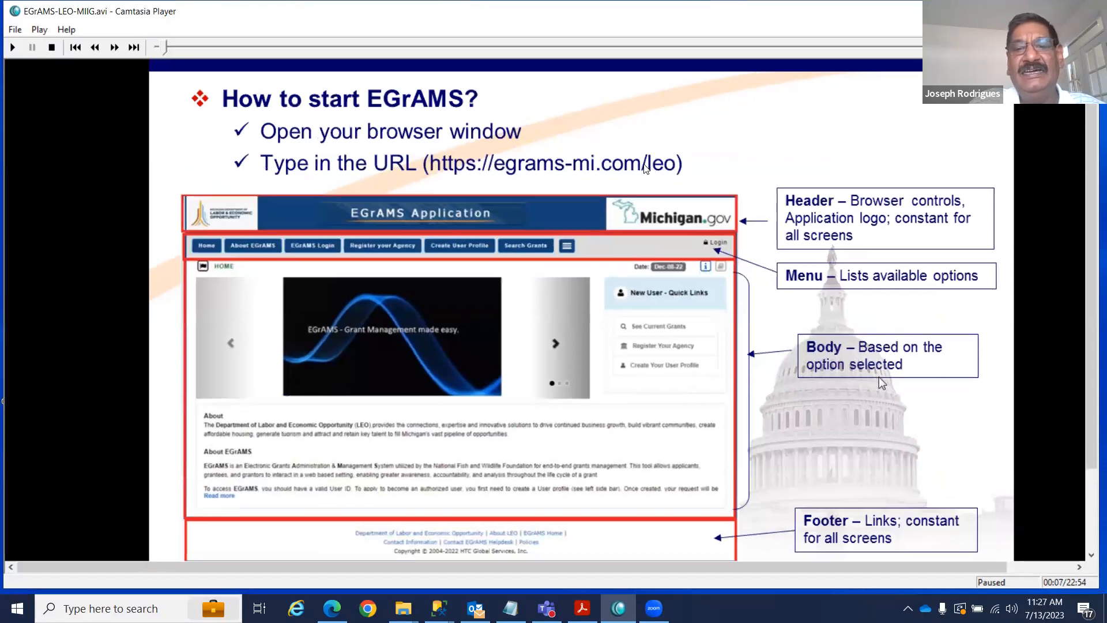
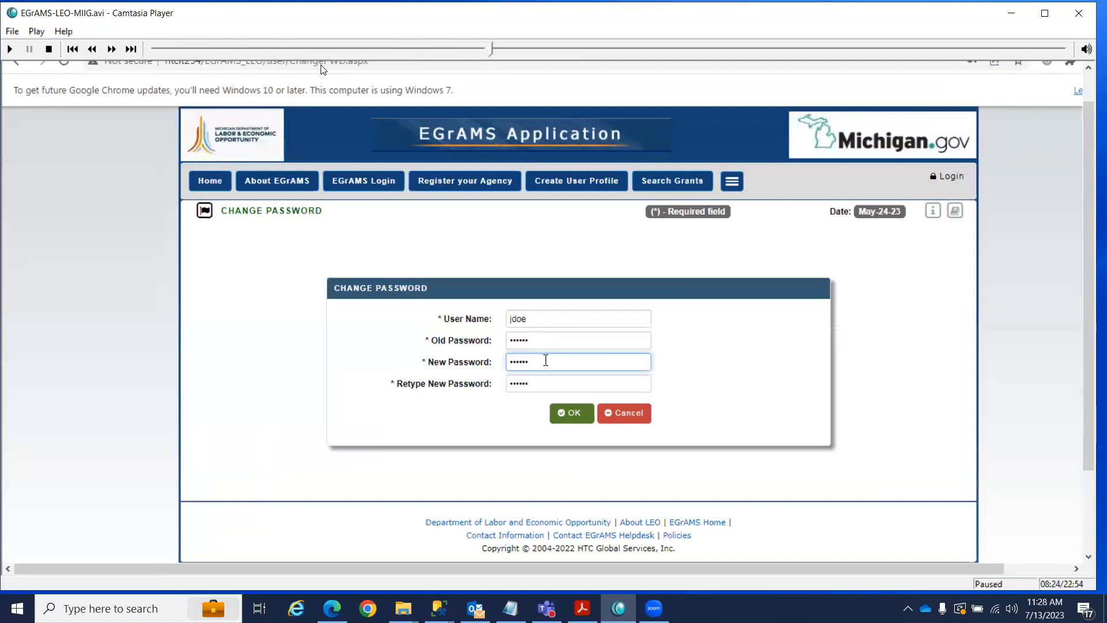
# Step back and forth through the paused recording around the agency, contacts and password-change parts.
pyautogui.press('Left')
pyautogui.press('Left')
pyautogui.press('Left')
pyautogui.press('Left')
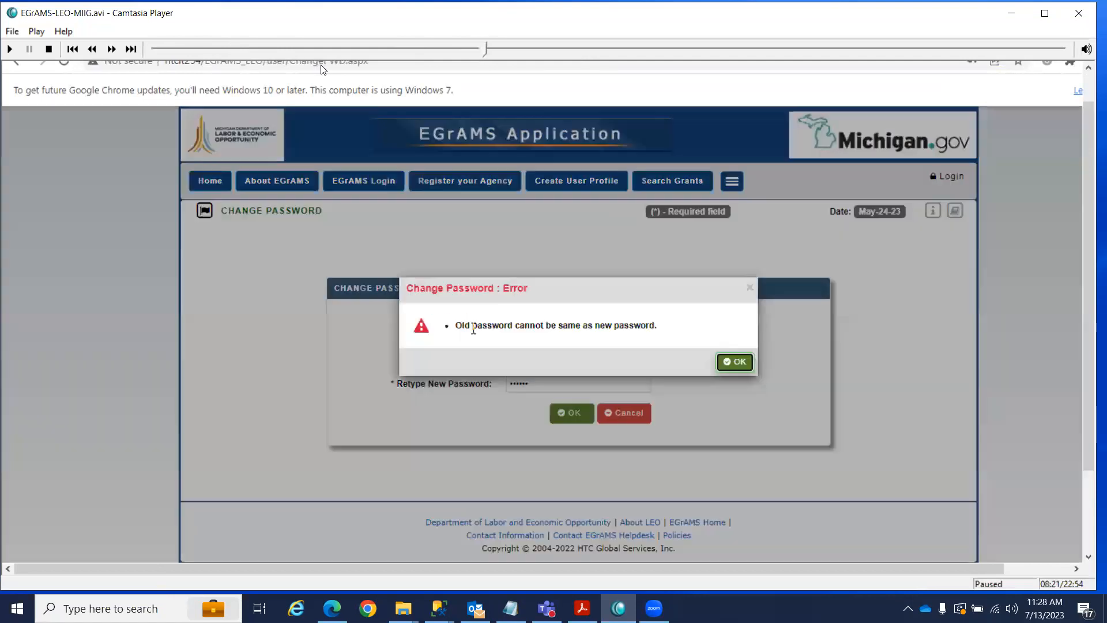
pyautogui.press('Left')
pyautogui.press('Left')
pyautogui.press('Left')
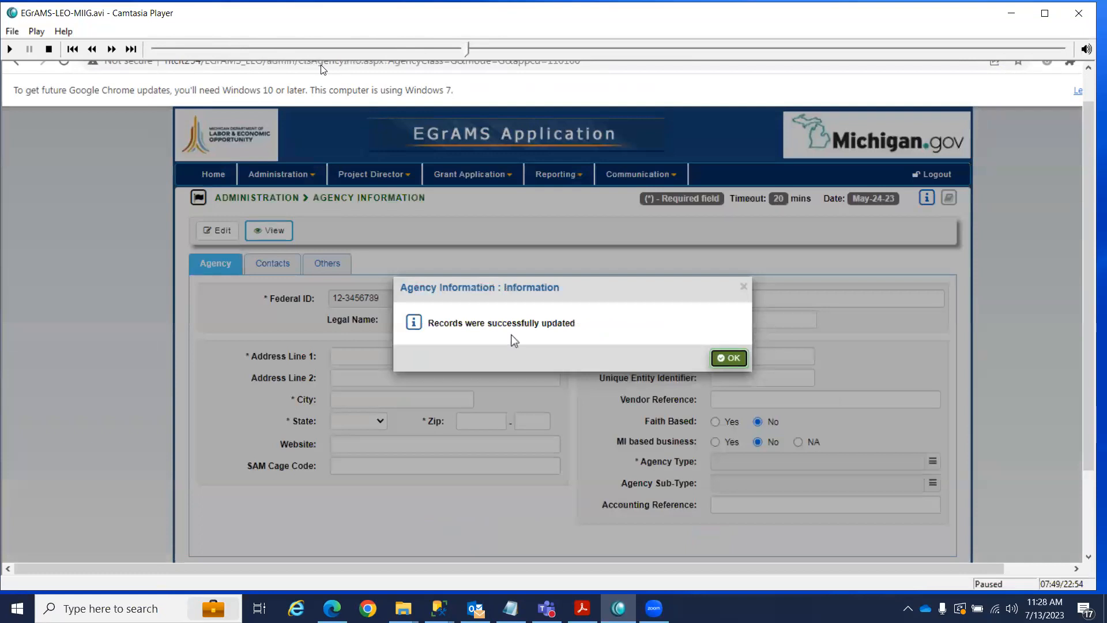
pyautogui.press('Left')
pyautogui.press('Left')
pyautogui.press('Left')
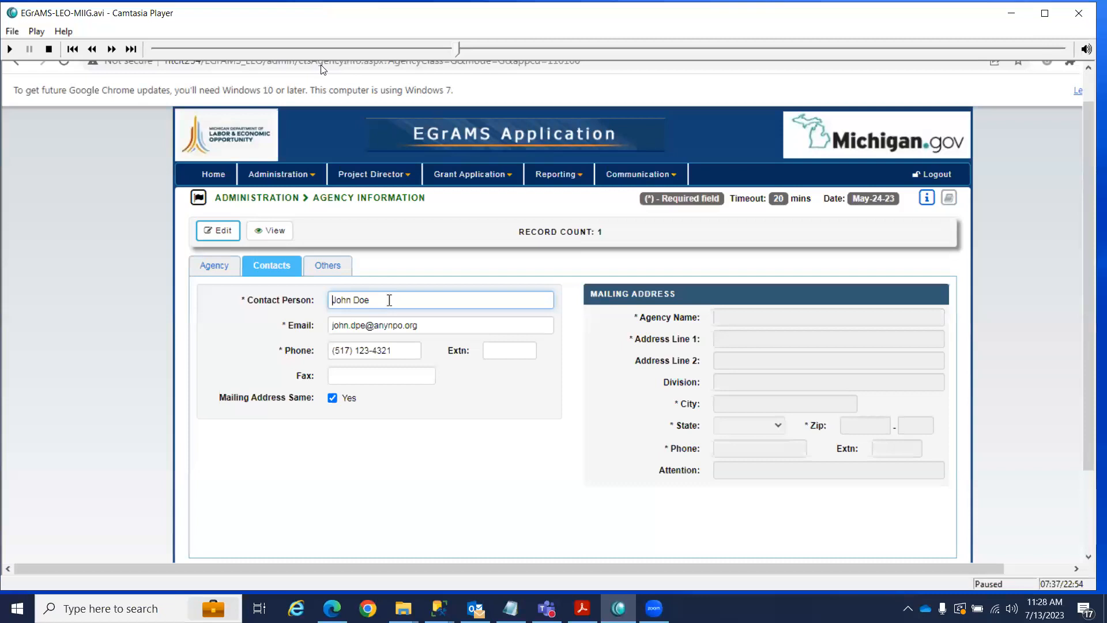
pyautogui.press('Right')
pyautogui.press('Right')
pyautogui.press('Right')
pyautogui.press('Right')
pyautogui.press('Right')
pyautogui.press('Right')
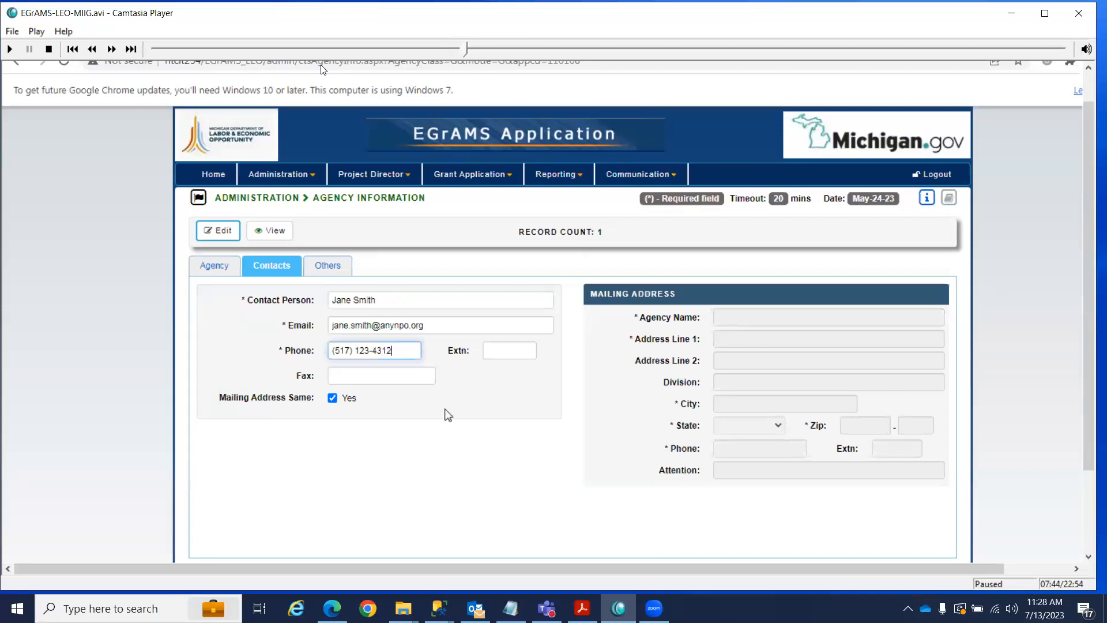
pyautogui.press('Right')
pyautogui.press('Right')
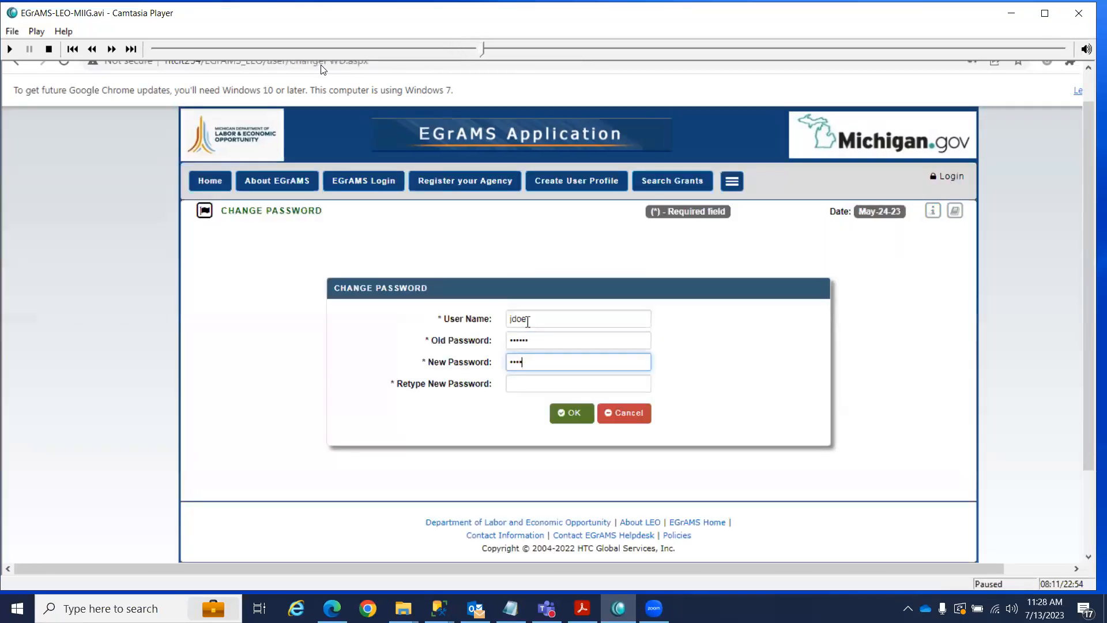
pyautogui.press('Left')
pyautogui.press('Left')
pyautogui.press('Left')
pyautogui.press('Left')
pyautogui.press('Left')
pyautogui.press('Left')
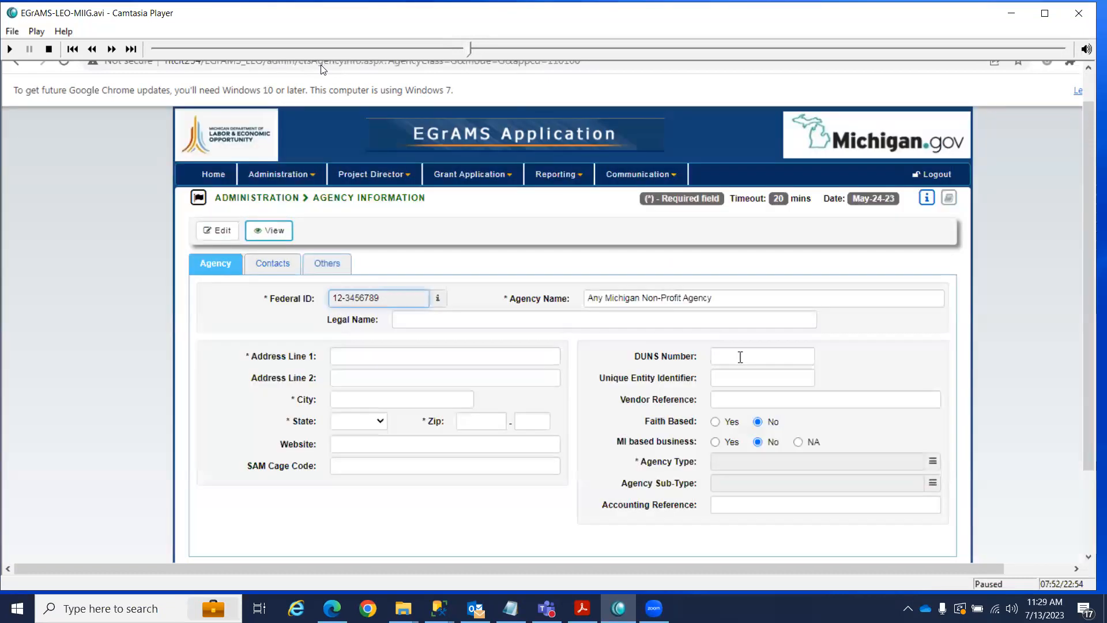
pyautogui.press('Left')
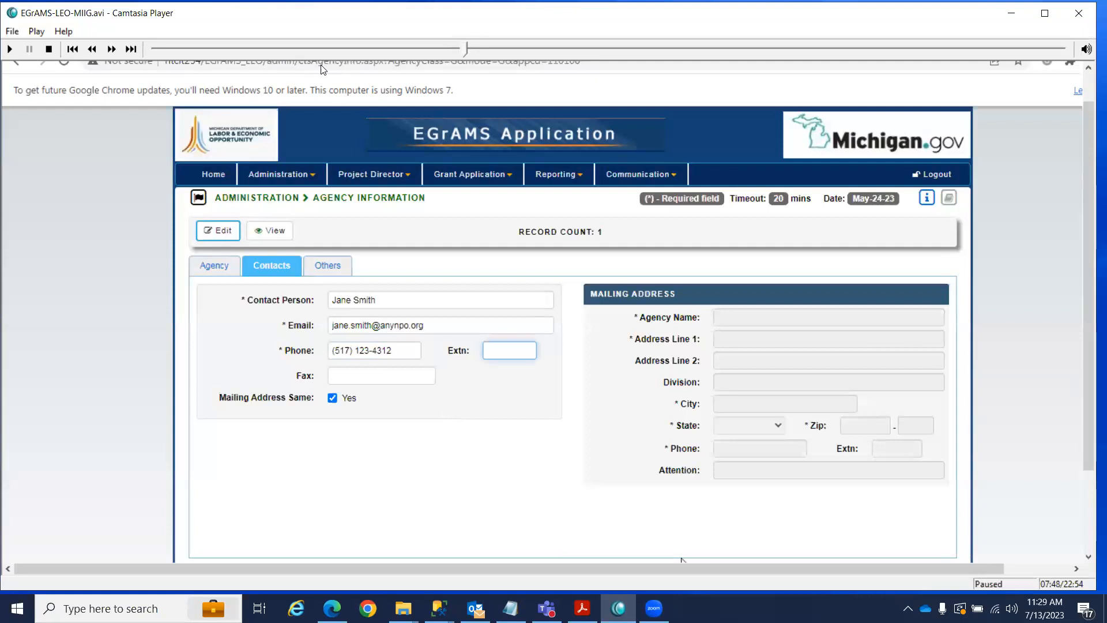
pyautogui.press('Right')
pyautogui.press('Right')
pyautogui.press('Right')
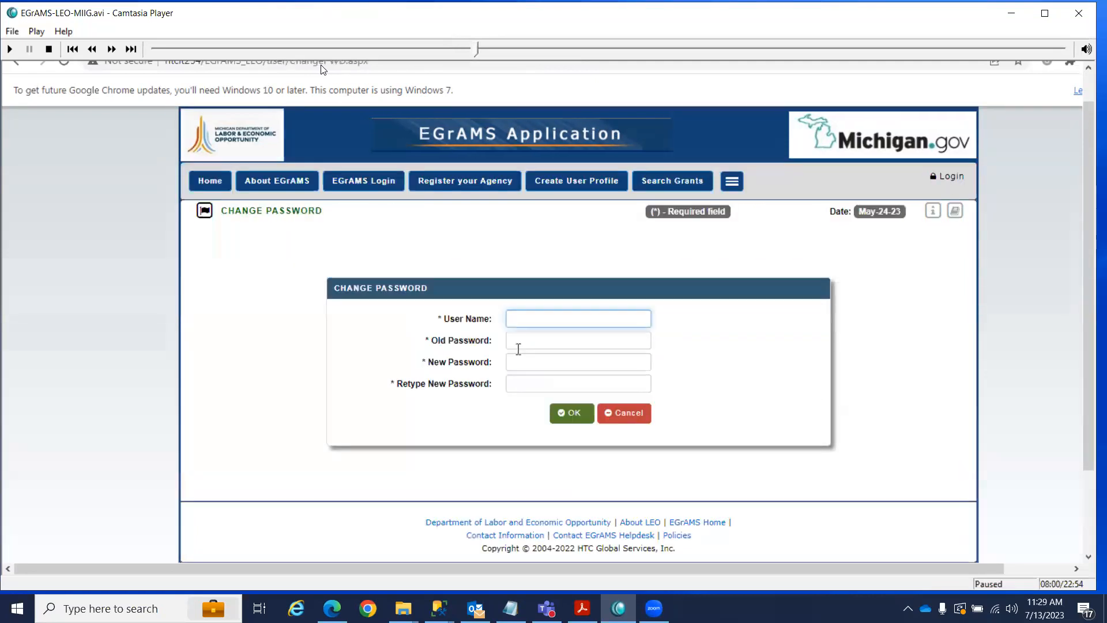
pyautogui.press('Left')
pyautogui.press('Left')
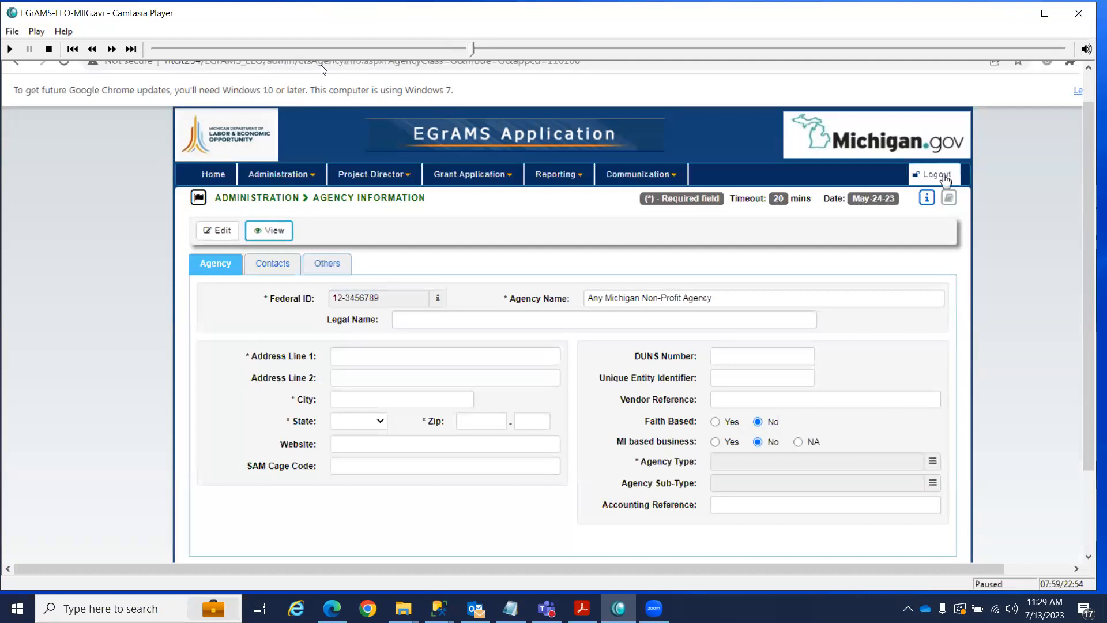
# Step back to the user setup form, then briefly play and pause at the 07:17 welcome screen.
pyautogui.press('Right')
pyautogui.press('Right')
pyautogui.press('Right')
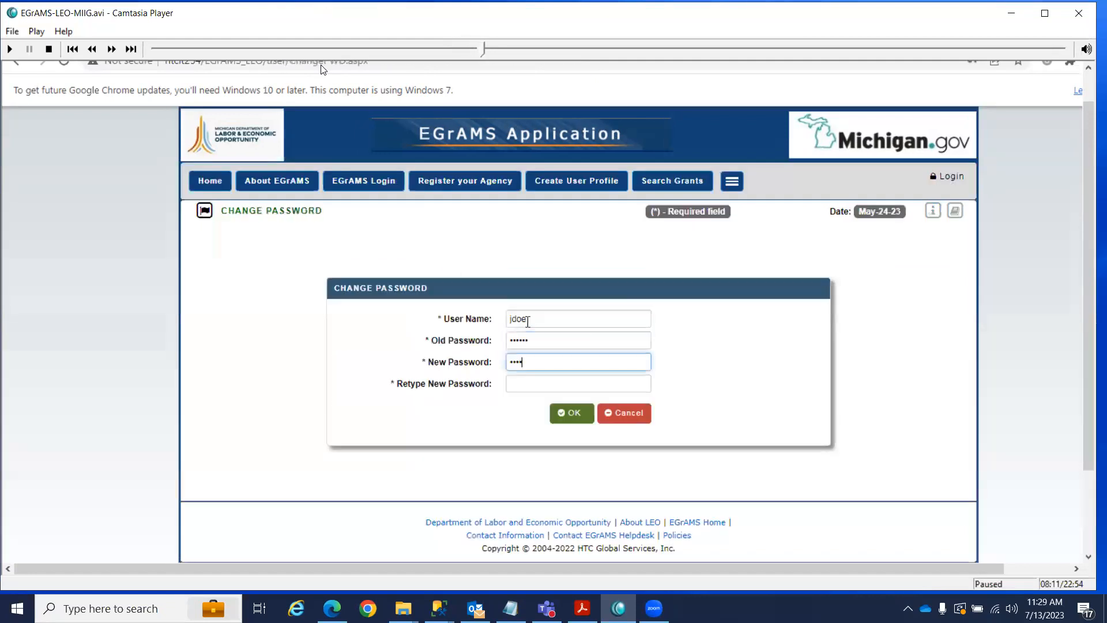
pyautogui.press('Left')
pyautogui.press('Left')
pyautogui.press('Left')
pyautogui.press('Left')
pyautogui.press('Left')
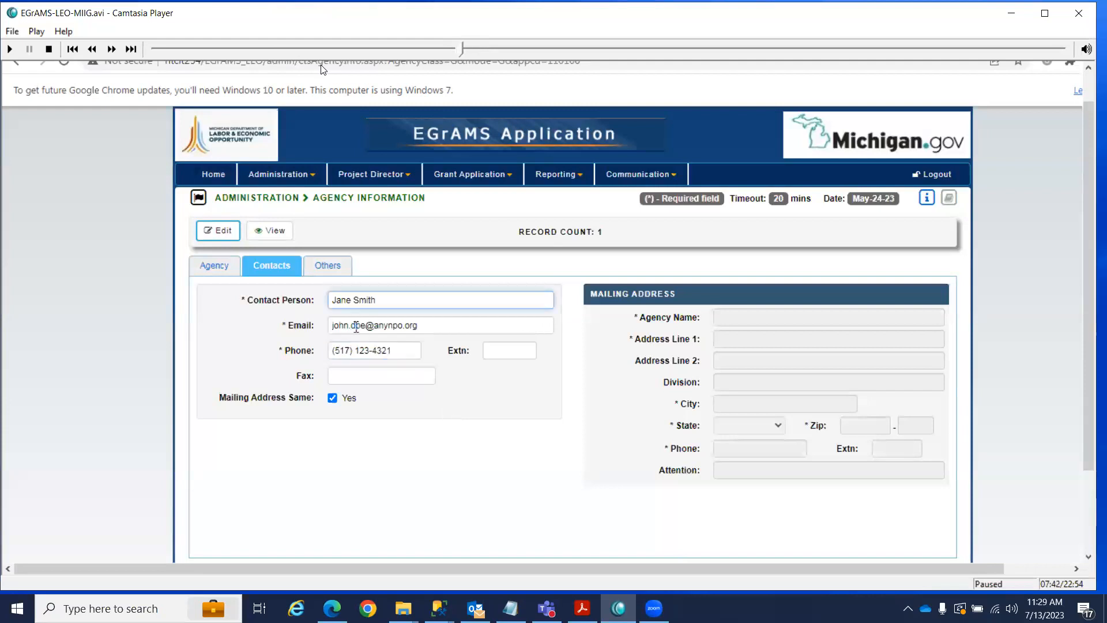
pyautogui.press('Left')
pyautogui.press('Left')
pyautogui.press('Left')
pyautogui.press('Left')
pyautogui.press('Left')
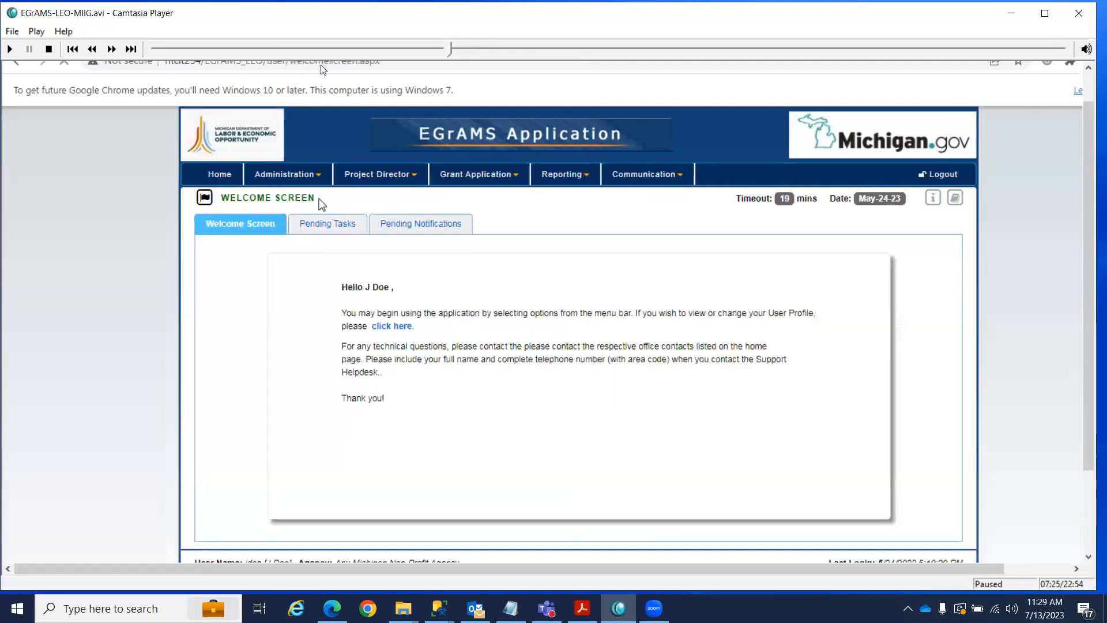
pyautogui.press('Left')
pyautogui.press('Left')
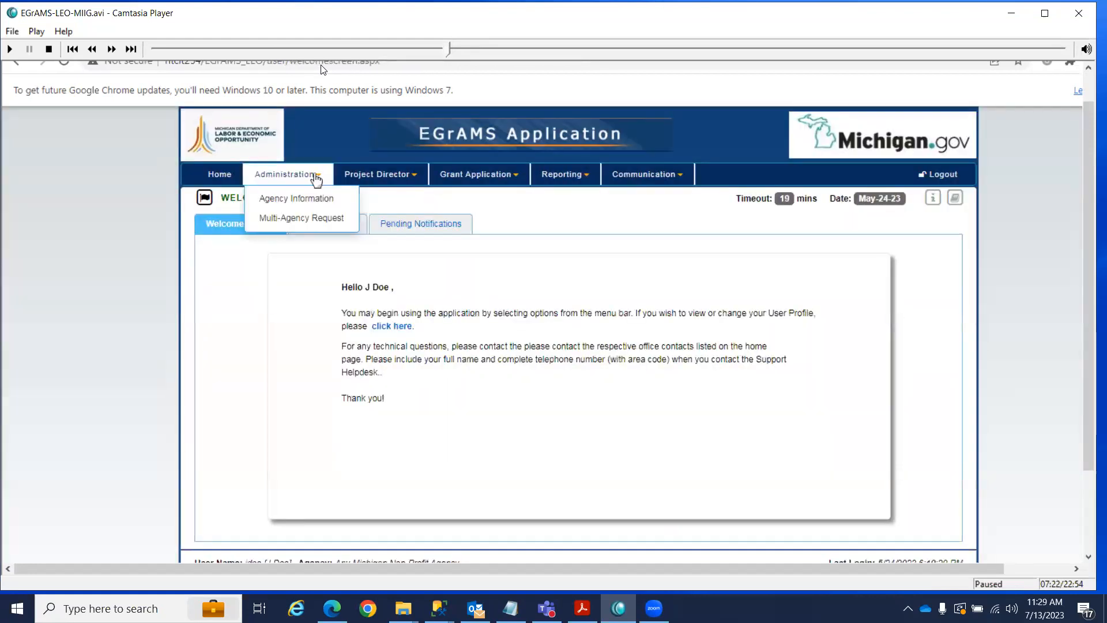
pyautogui.press('Left')
pyautogui.press('Left')
pyautogui.press('Left')
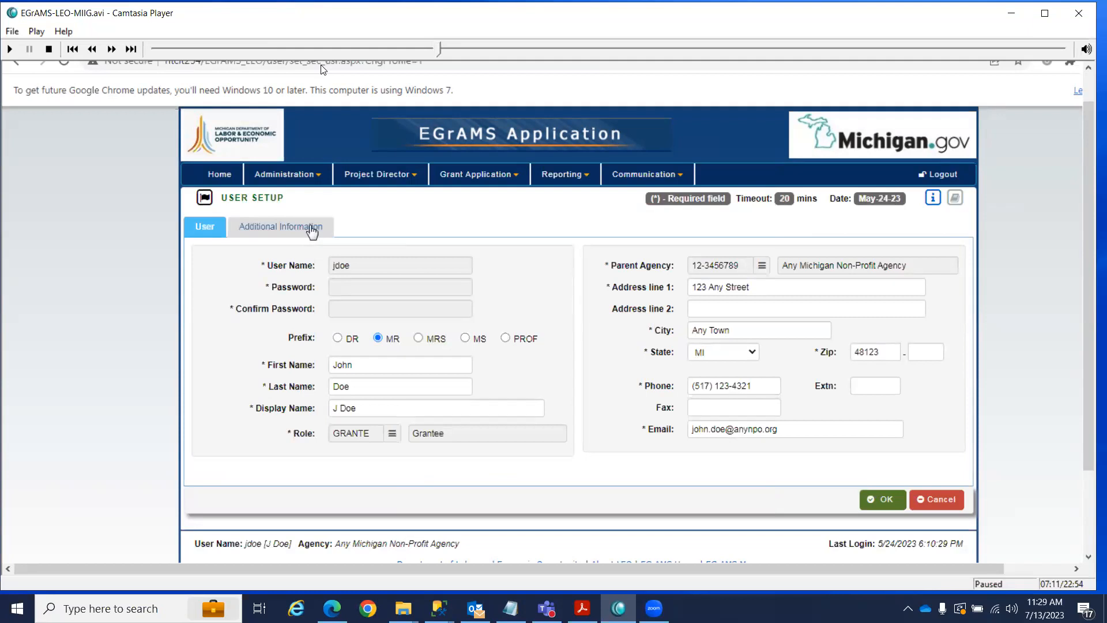
pyautogui.press('Right')
pyautogui.press('Right')
pyautogui.press('Right')
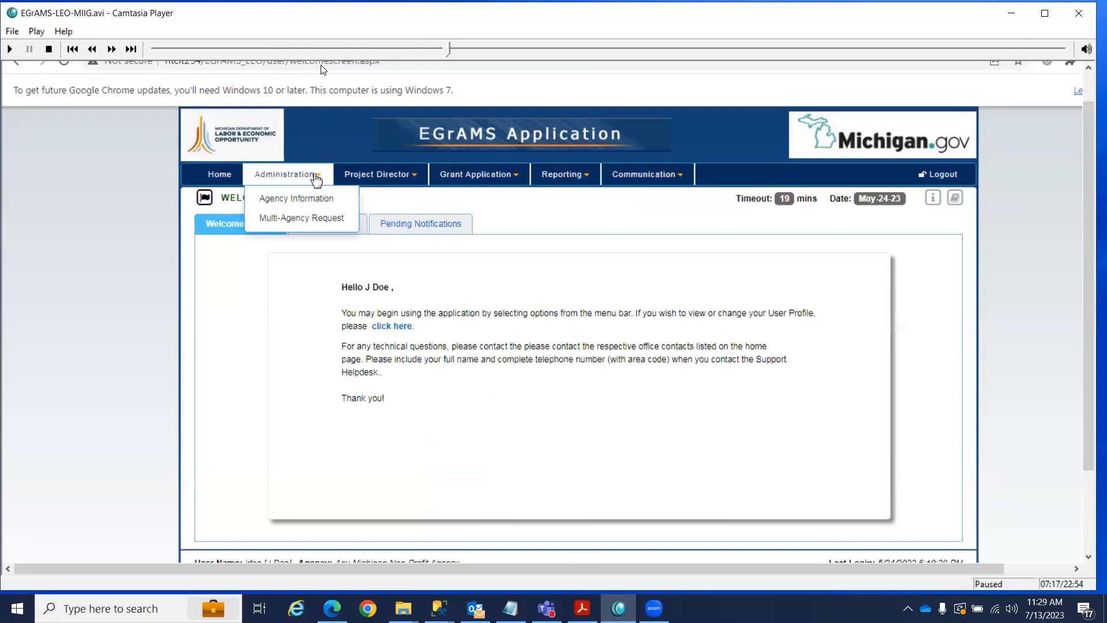
pyautogui.press('Left')
pyautogui.press('Left')
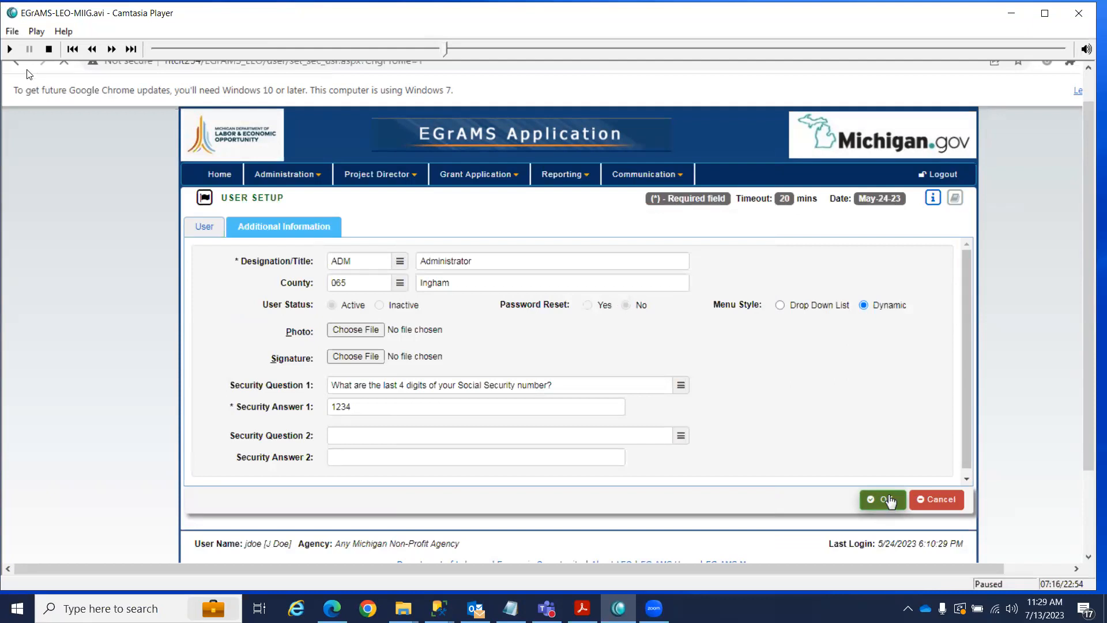
pyautogui.click(9, 50)
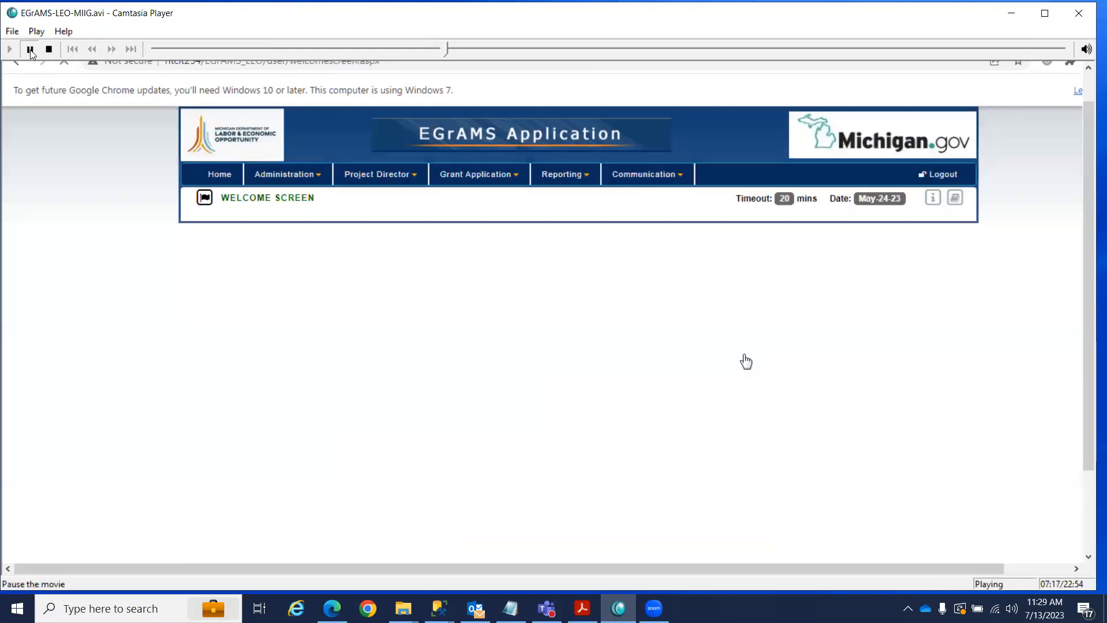
pyautogui.click(30, 50)
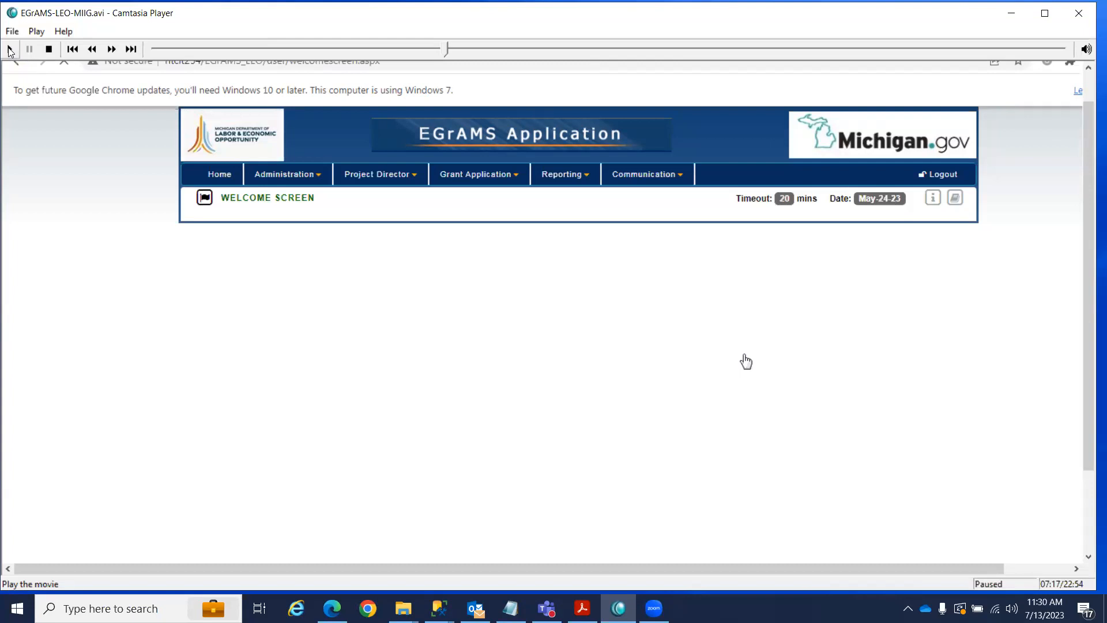
# Play, pause and step the recording back to 07:18 at the agency information step.
pyautogui.click(9, 50)
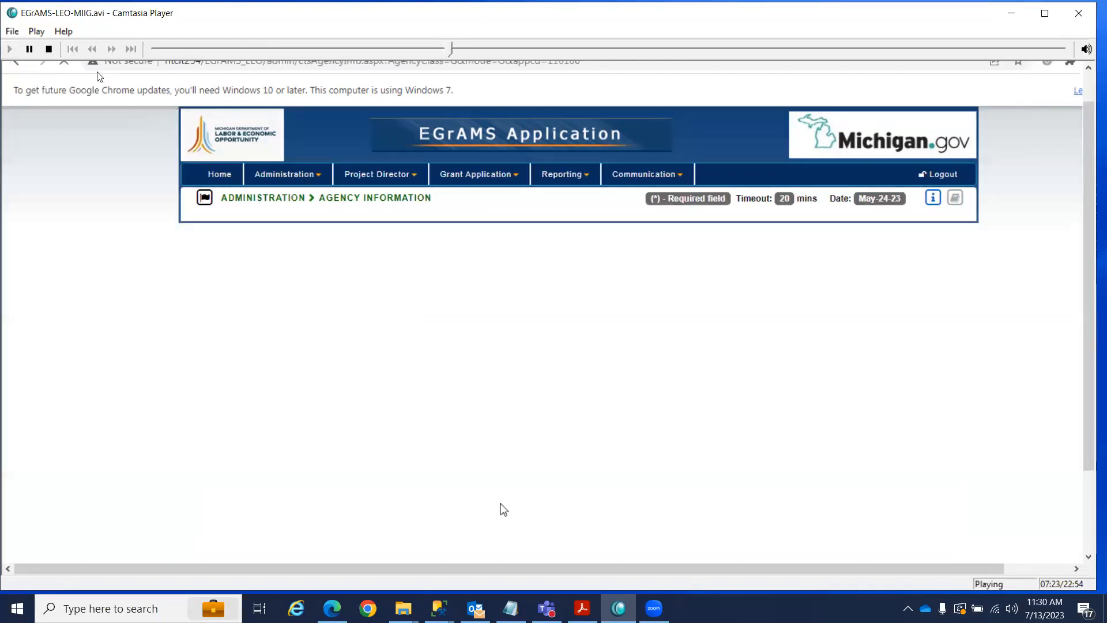
pyautogui.click(30, 49)
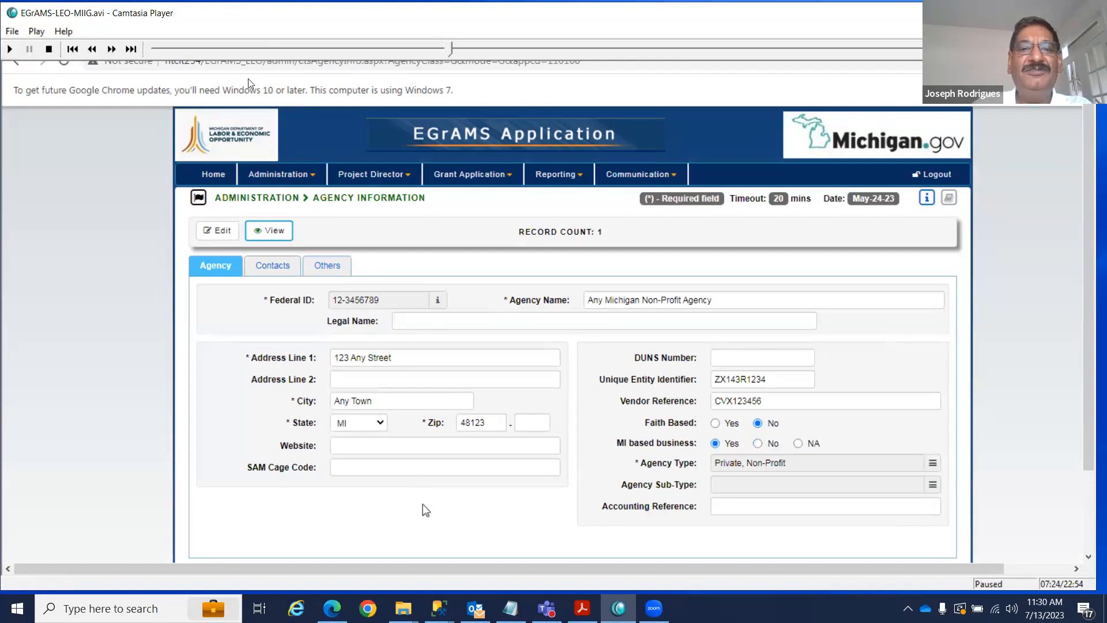
pyautogui.press('Left')
pyautogui.press('Left')
pyautogui.press('Left')
pyautogui.press('Left')
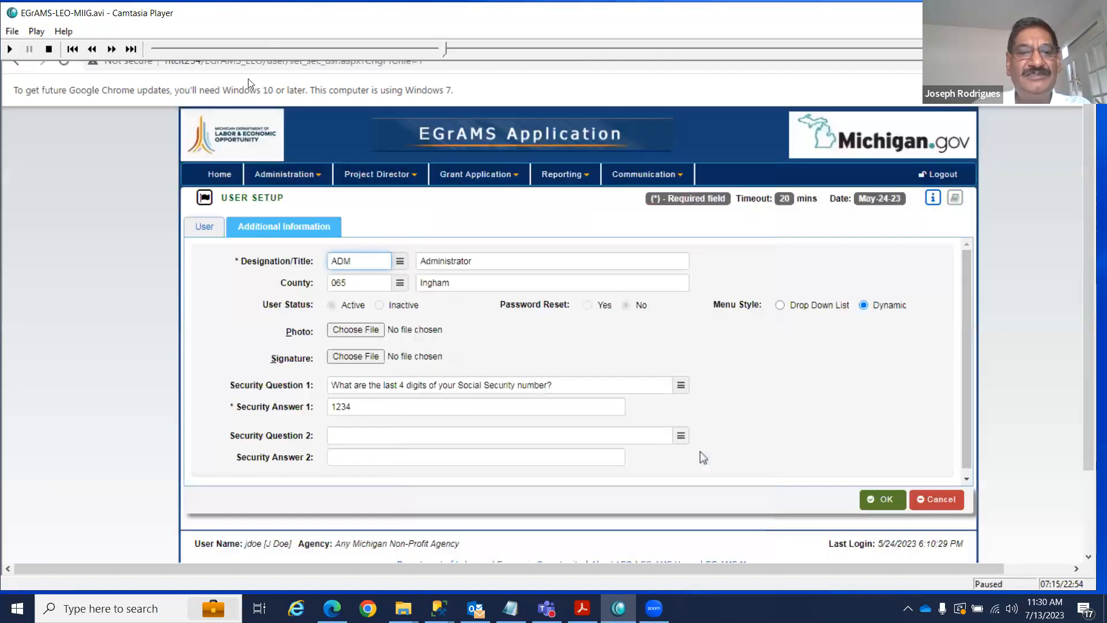
pyautogui.click(10, 50)
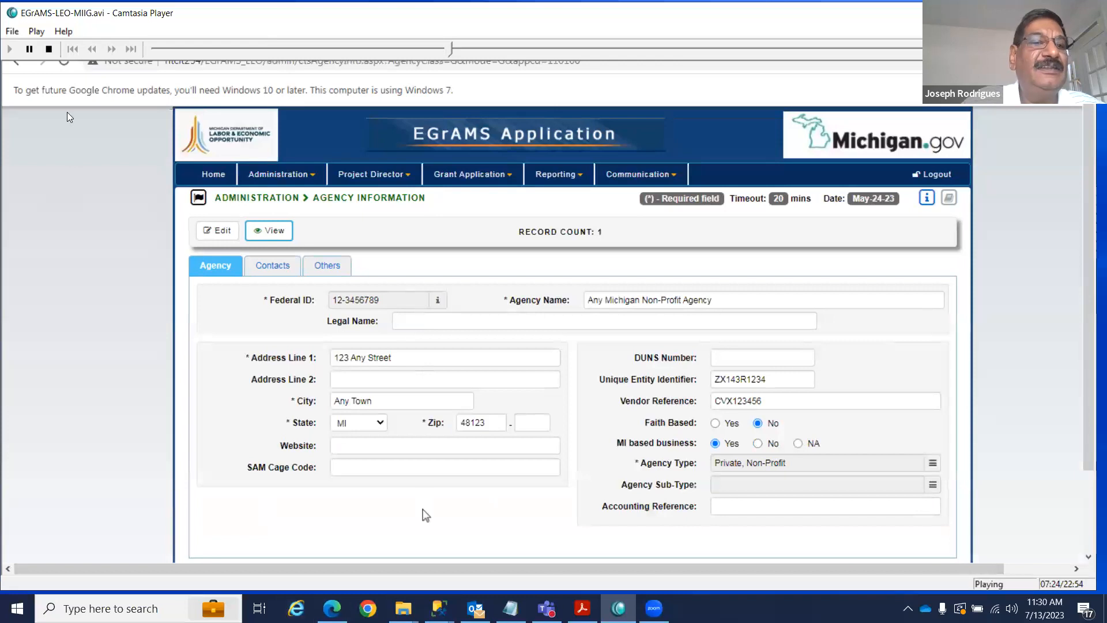
pyautogui.click(30, 49)
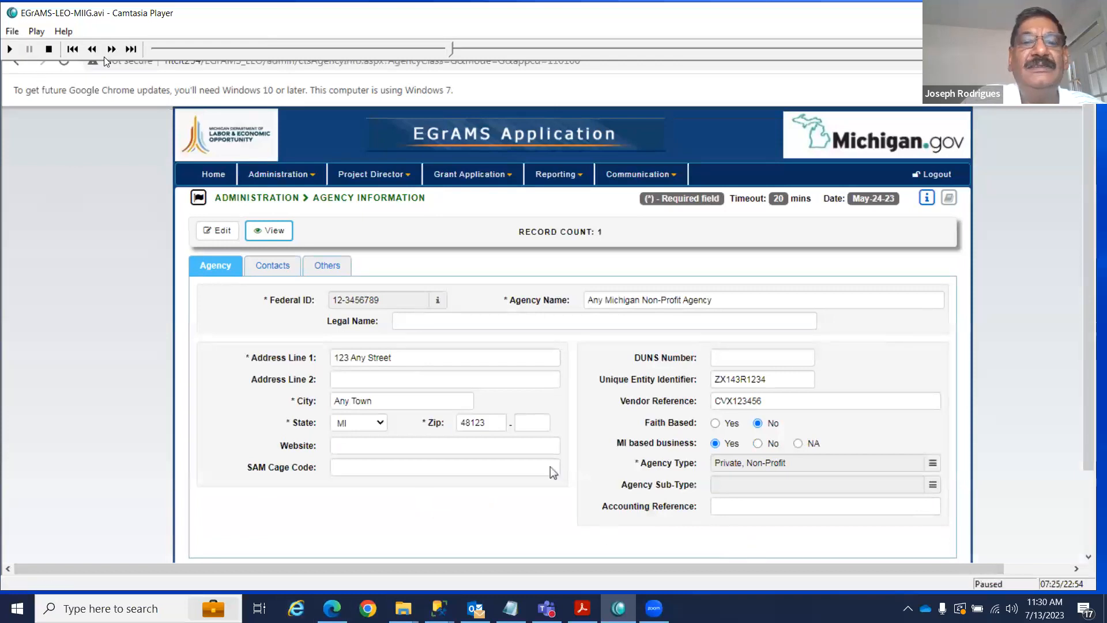
pyautogui.click(94, 51)
pyautogui.click(94, 51)
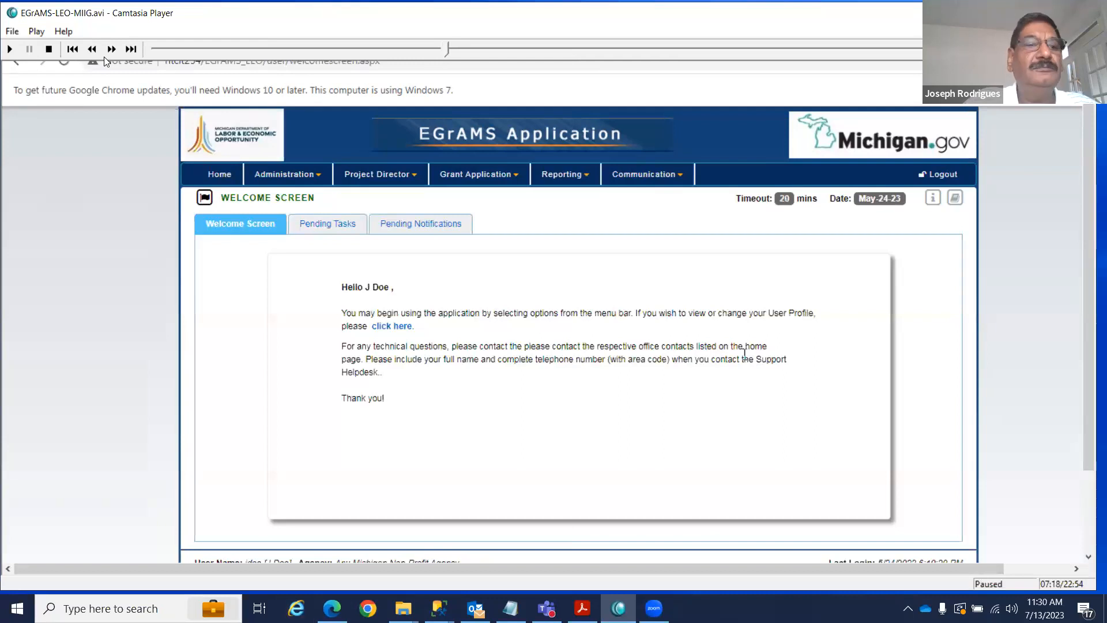
# Resume playback from 07:18 and switch the player to Full Screen.
pyautogui.click(11, 49)
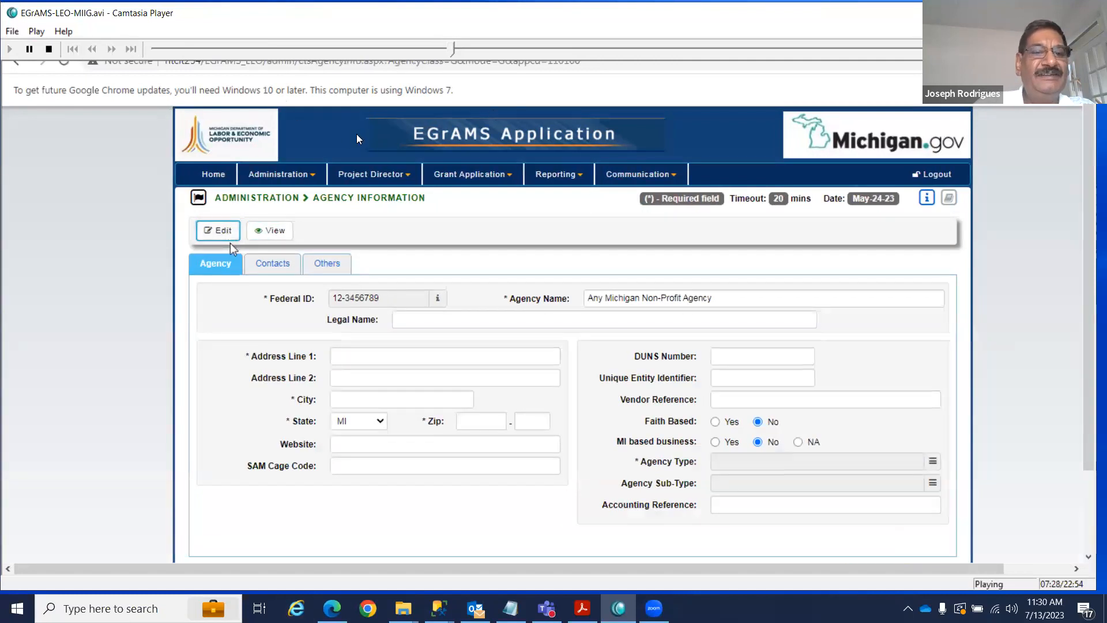
pyautogui.click(35, 30)
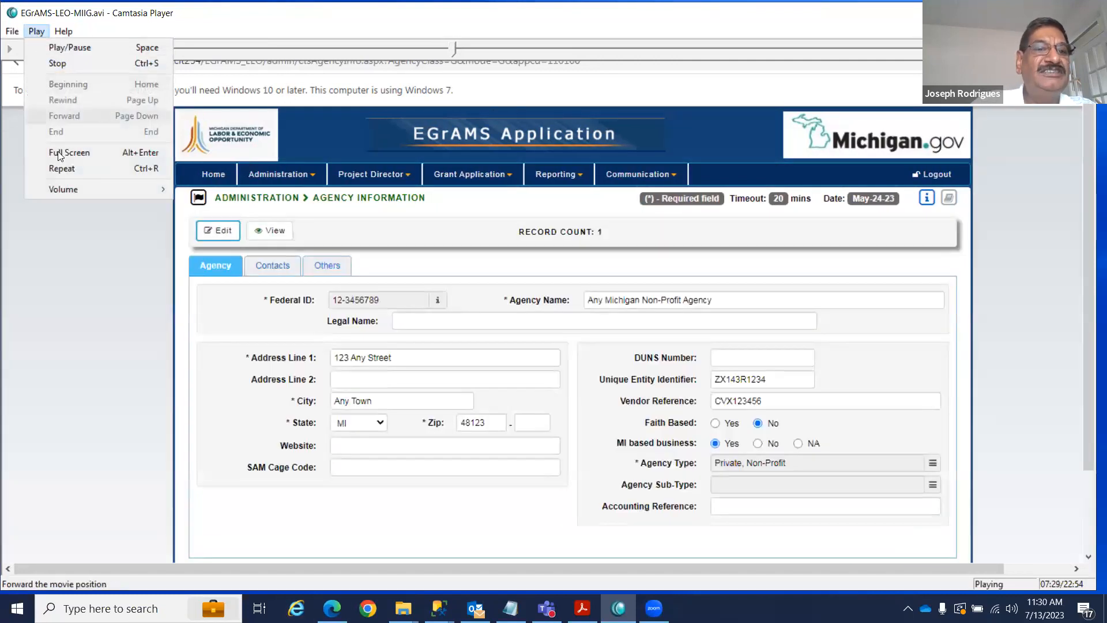
pyautogui.click(59, 151)
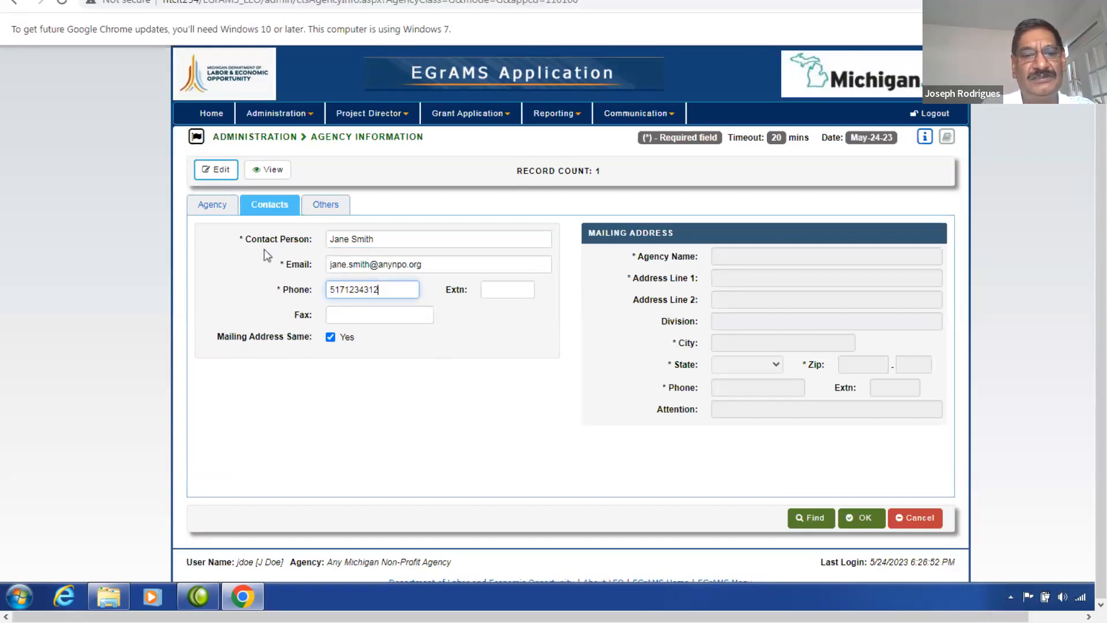
# Finish the phone entry, save the contact update with OK, dismiss the confirmation and log out.
pyautogui.press('Tab')
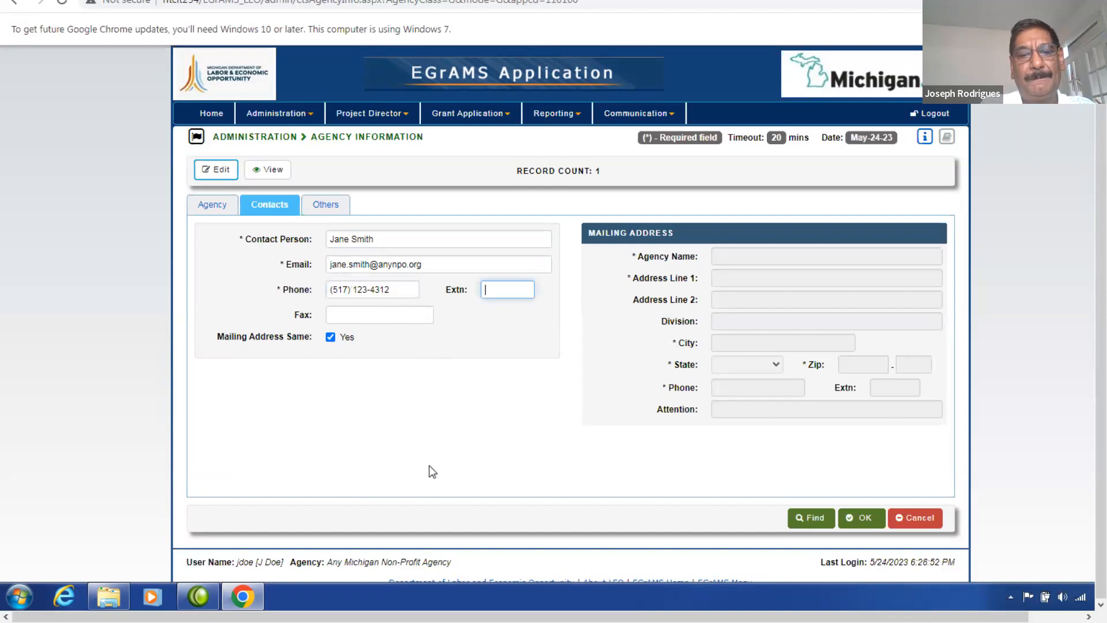
pyautogui.click(861, 518)
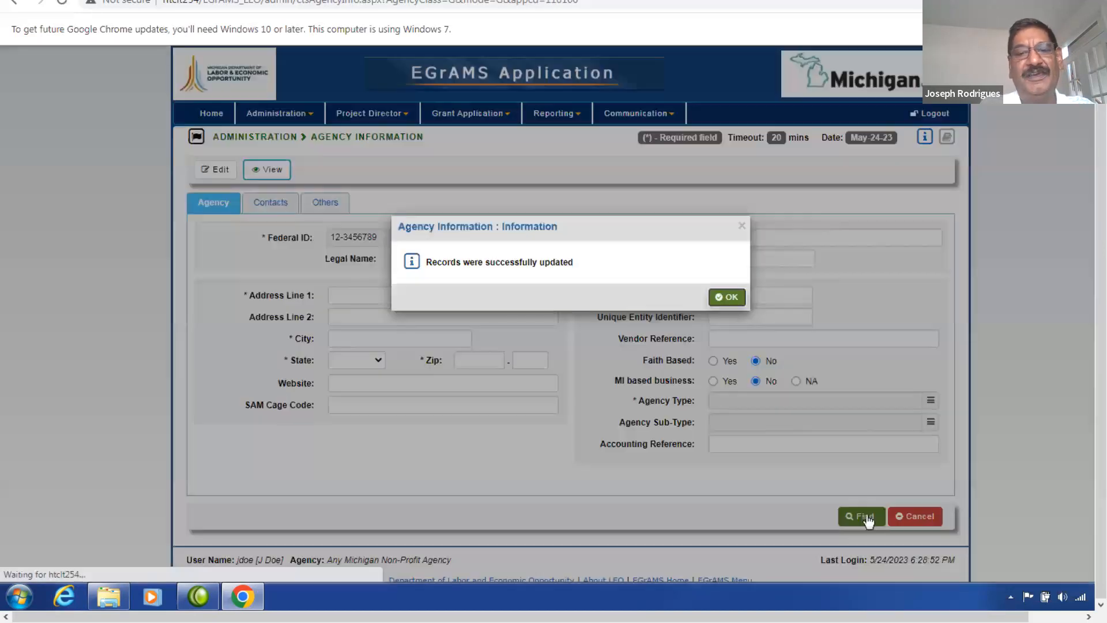
pyautogui.click(727, 297)
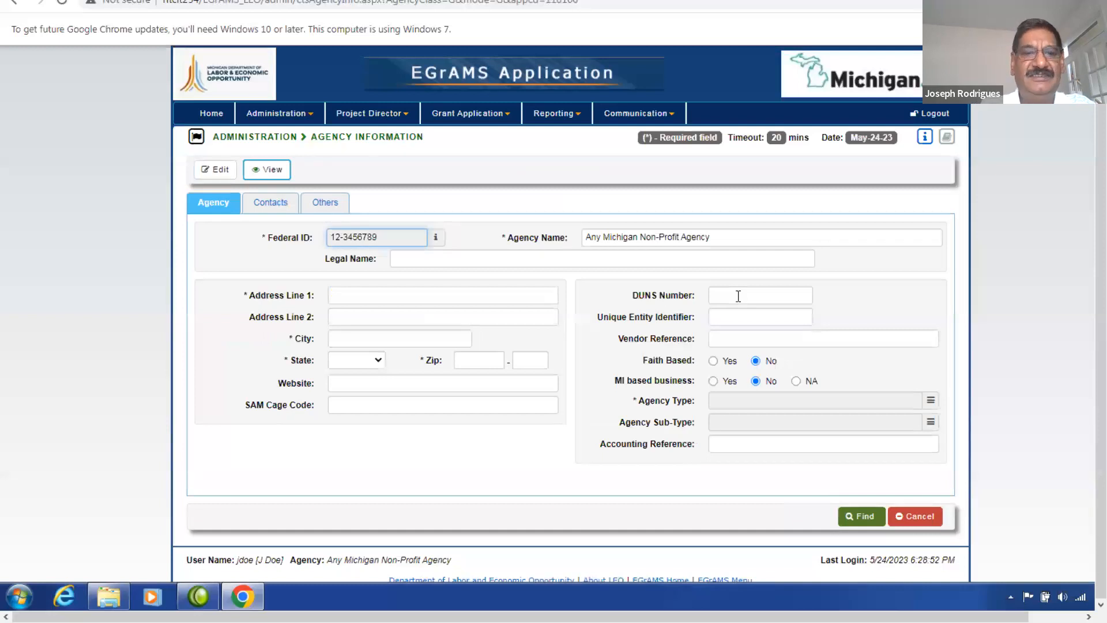
pyautogui.click(943, 117)
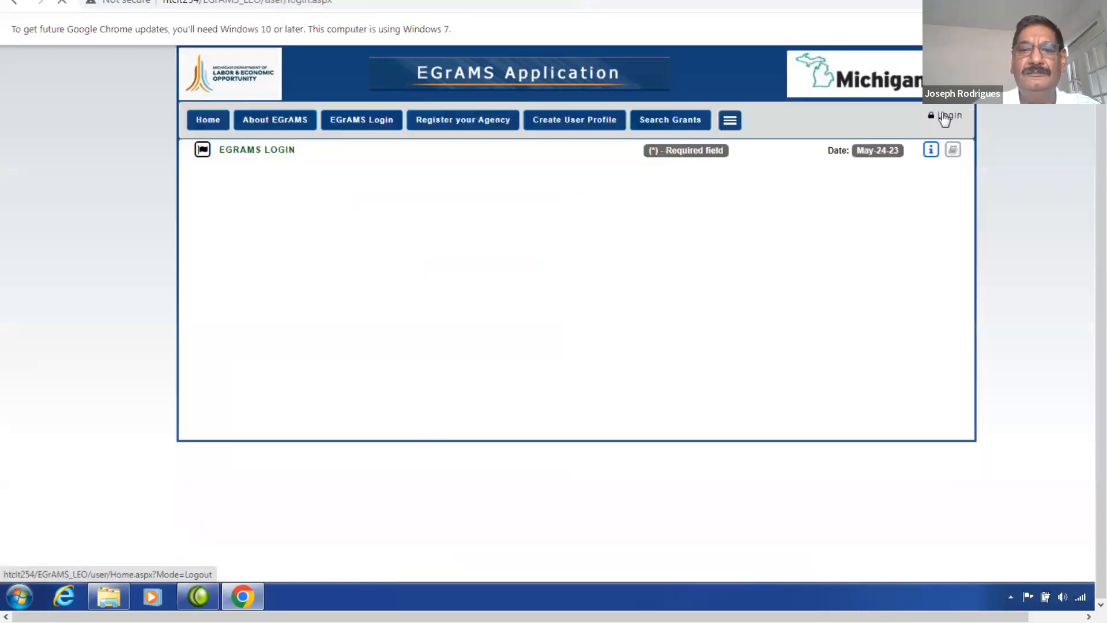
pyautogui.click(461, 392)
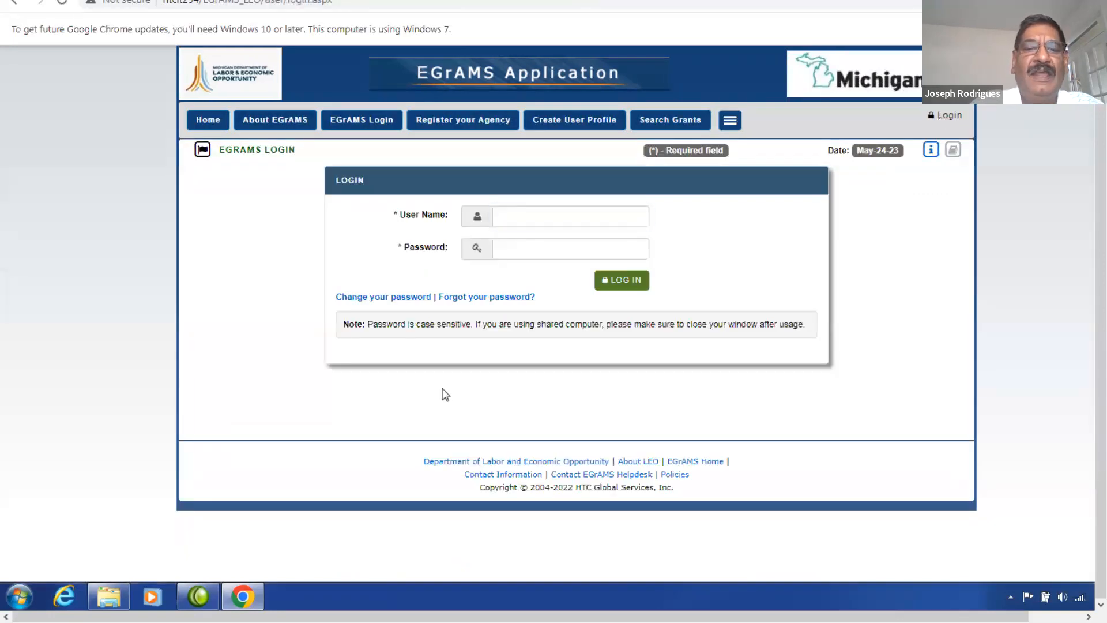
pyautogui.click(420, 298)
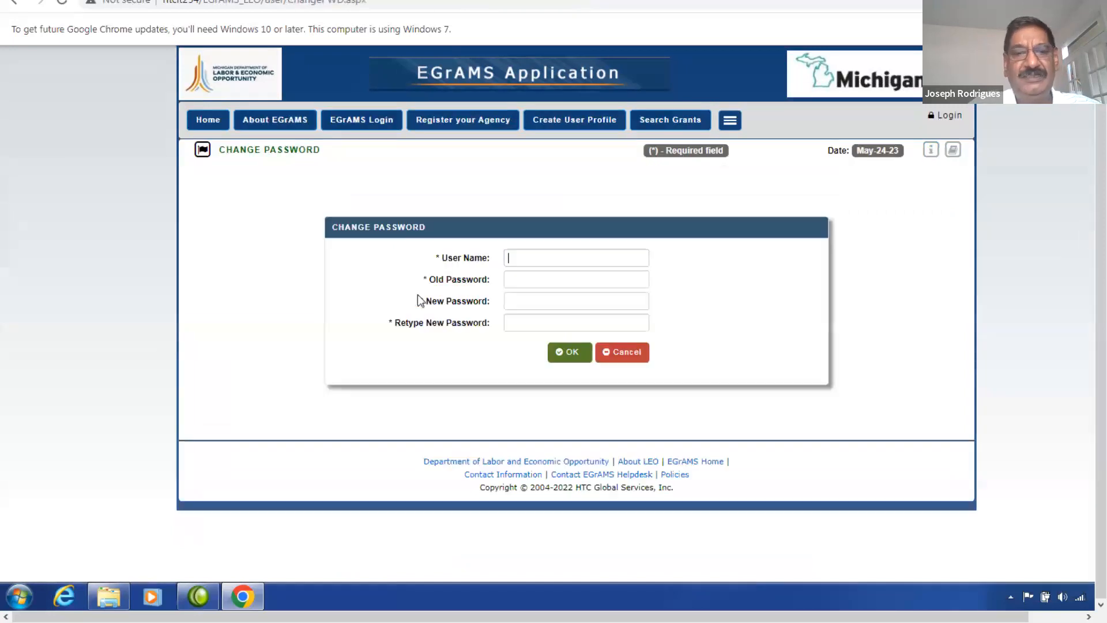
pyautogui.write('jdoe')
pyautogui.press('Tab')
pyautogui.write('••••••')
pyautogui.press('Tab')
pyautogui.write('••••')
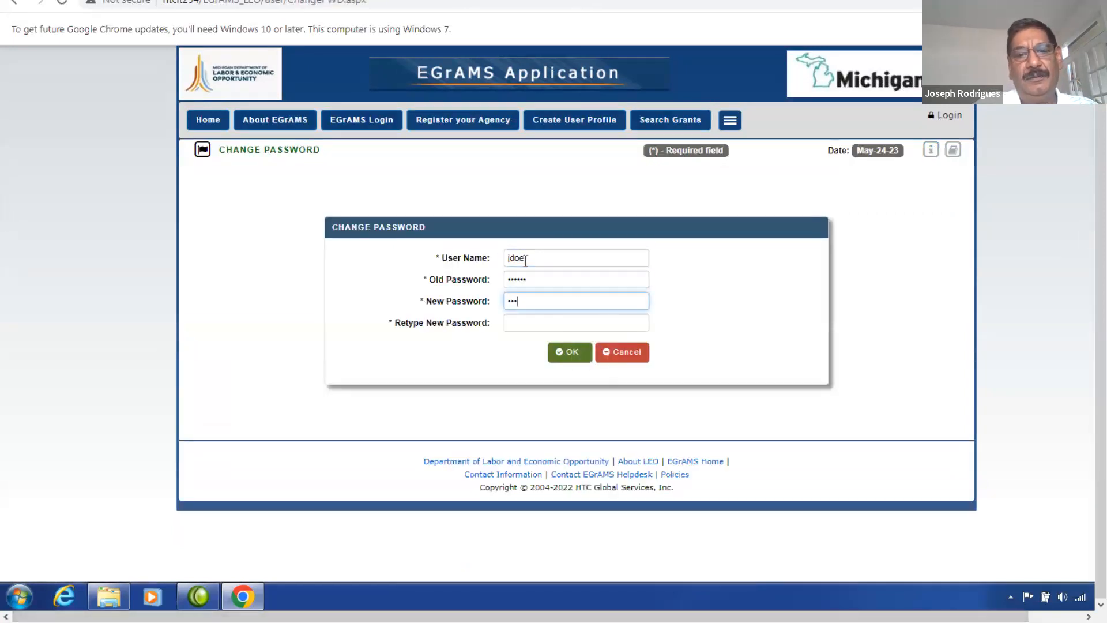
pyautogui.write('••')
pyautogui.press('BackSpace')
pyautogui.press('BackSpace')
pyautogui.press('BackSpace')
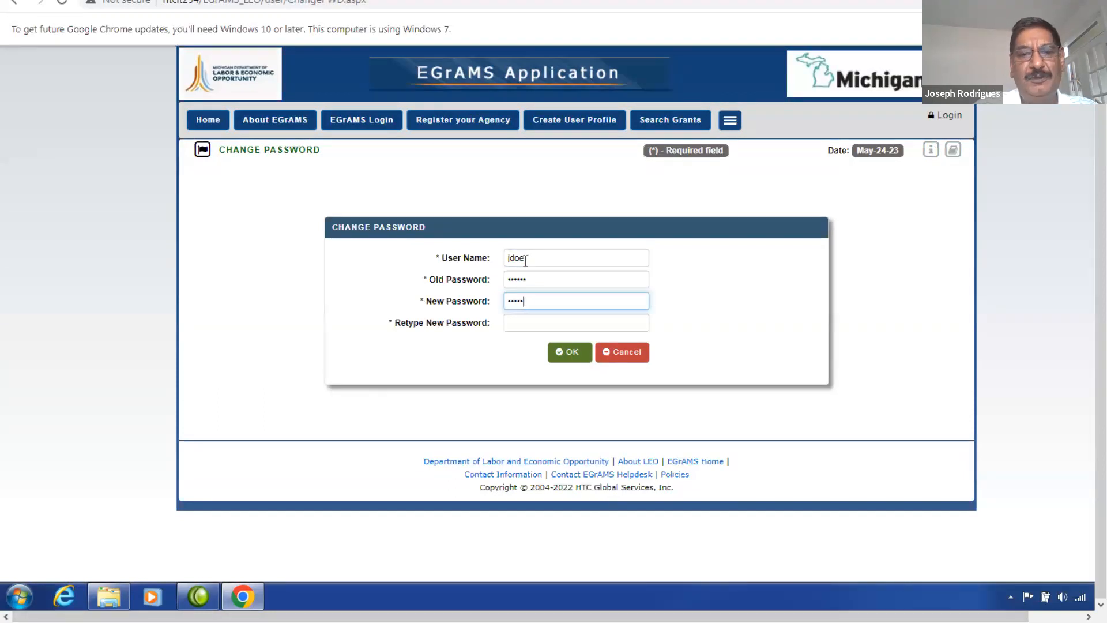
pyautogui.write('•••')
pyautogui.press('Tab')
pyautogui.write('••••••')
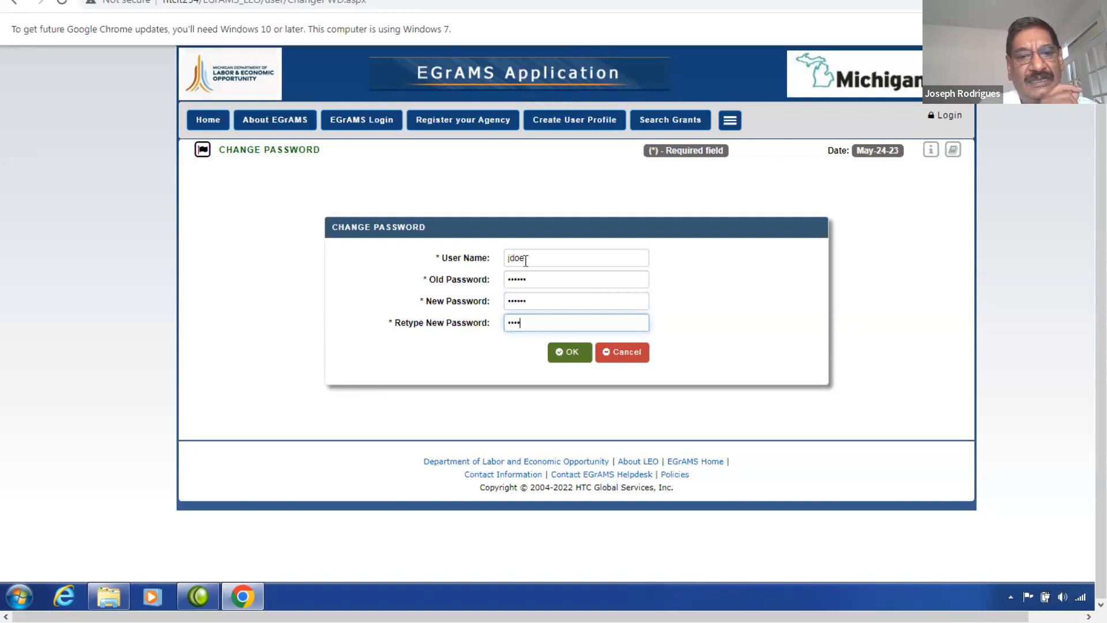
pyautogui.click(563, 351)
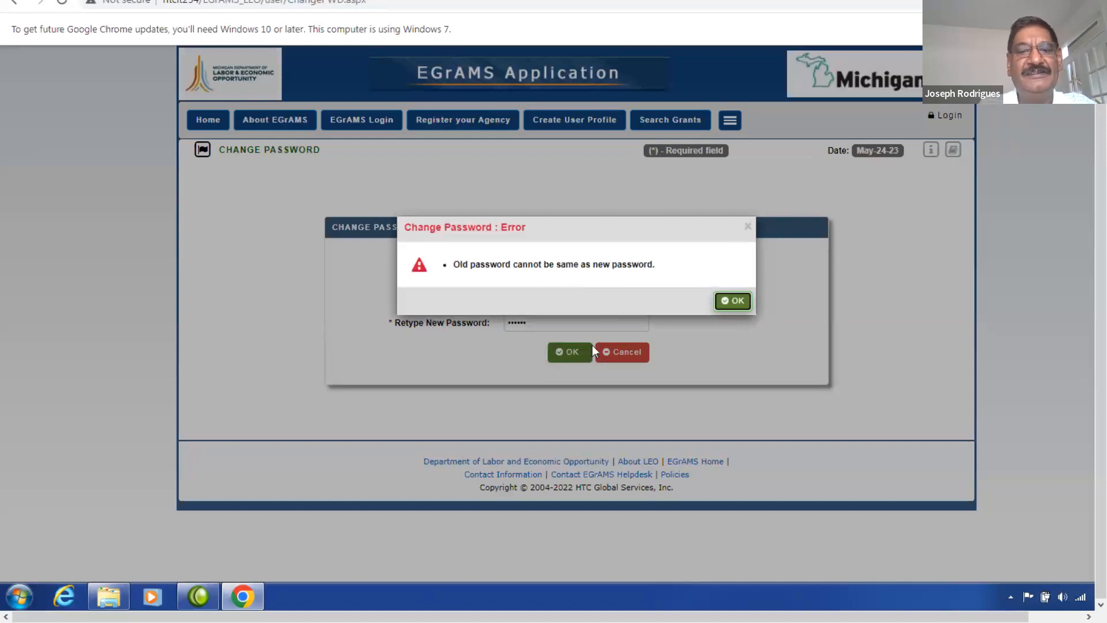
pyautogui.click(733, 301)
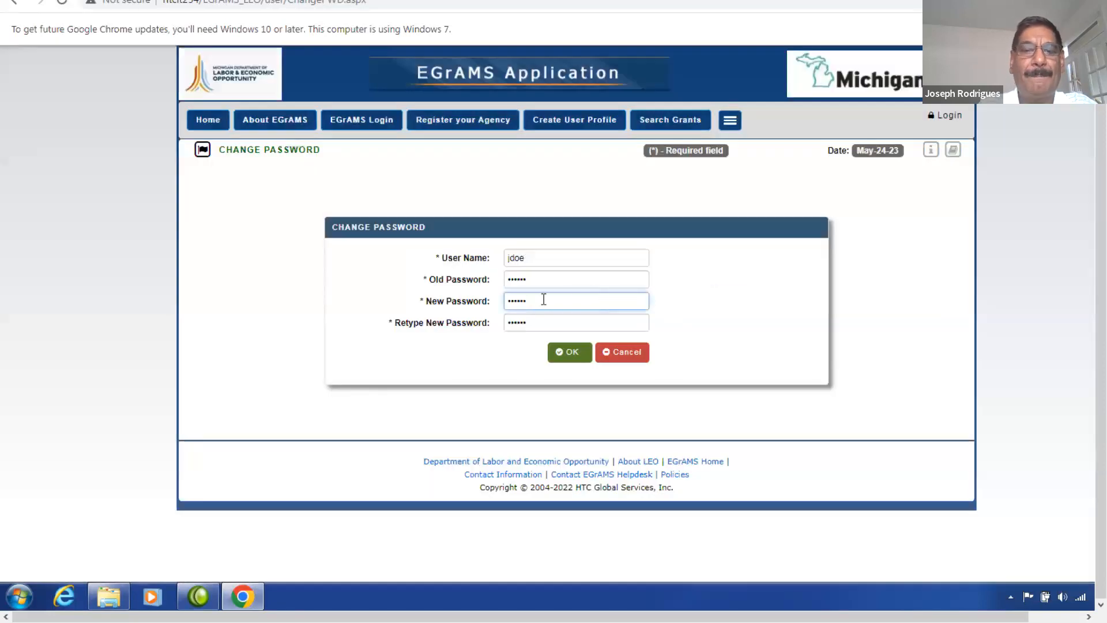
pyautogui.click(630, 352)
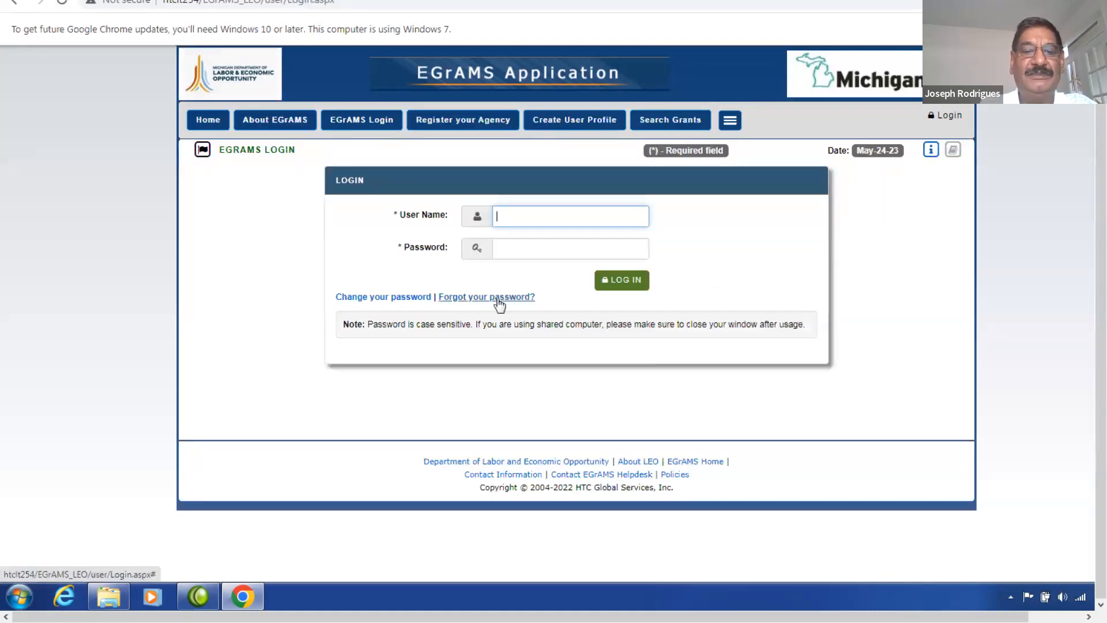
# Fill the forgotten-password form with the demo user name, security answer and a new password.
pyautogui.click(519, 300)
pyautogui.write('jdoe')
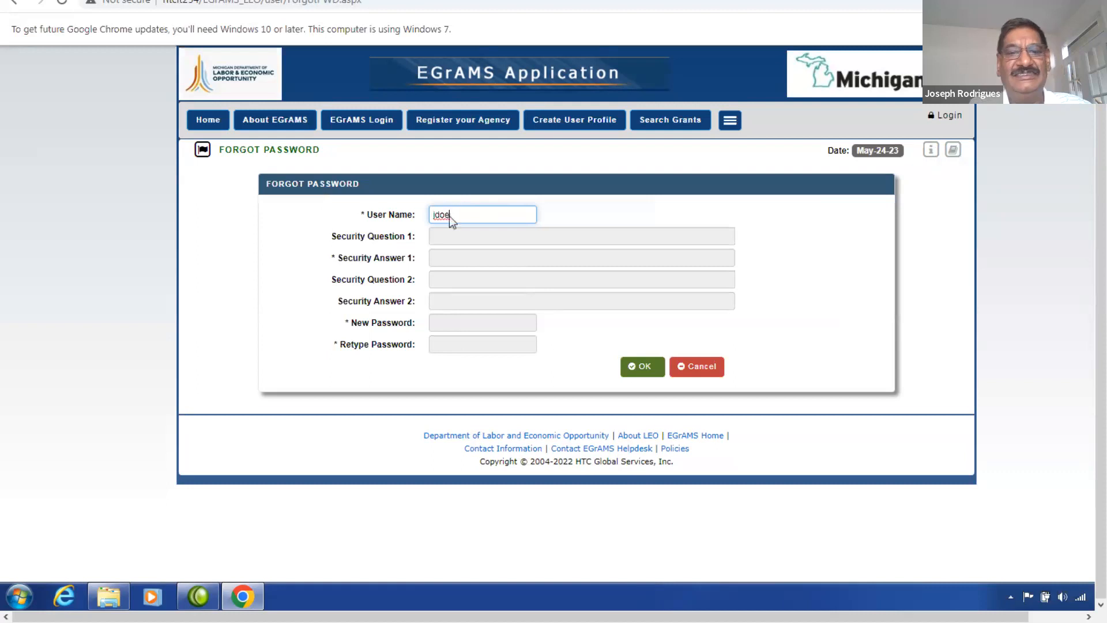
pyautogui.press('Tab')
pyautogui.write('4321')
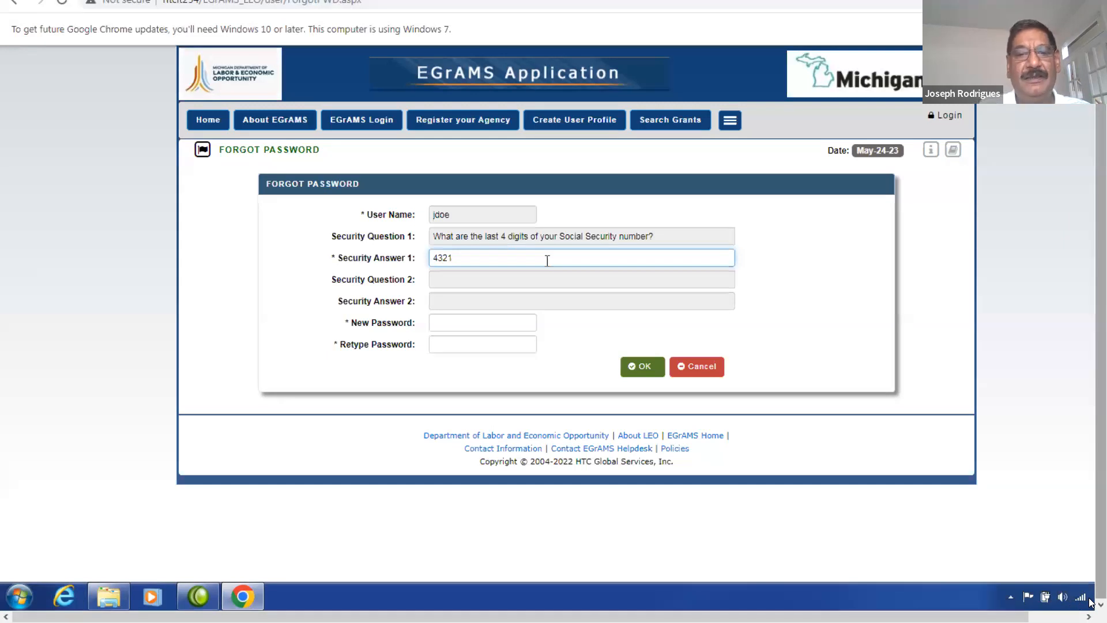
pyautogui.press('Tab')
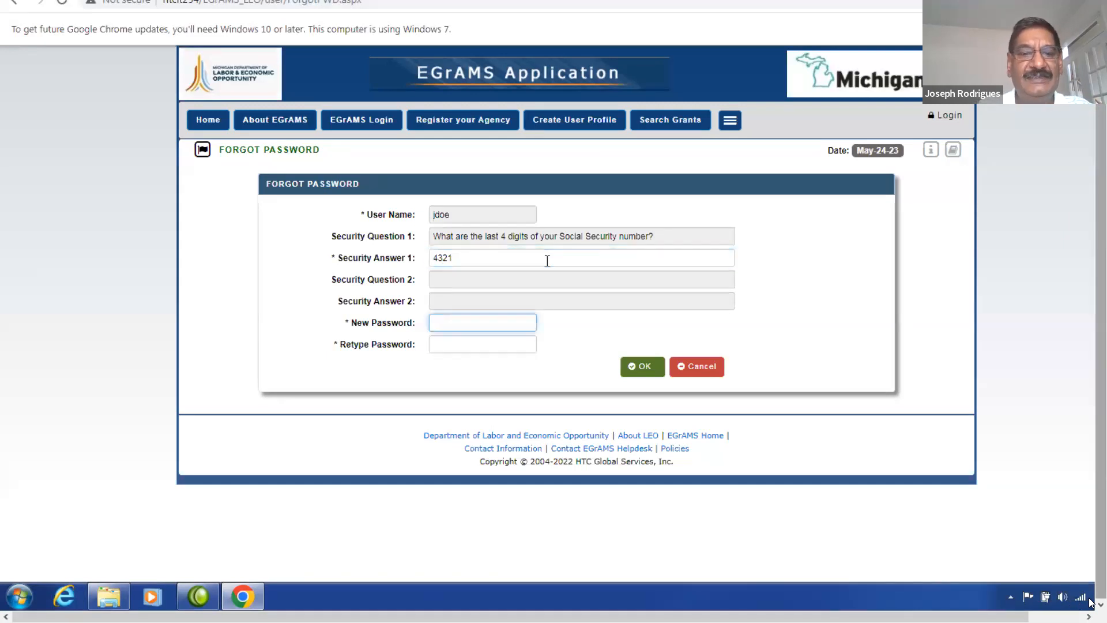
pyautogui.write('••••••')
pyautogui.press('Tab')
pyautogui.write('••••••')
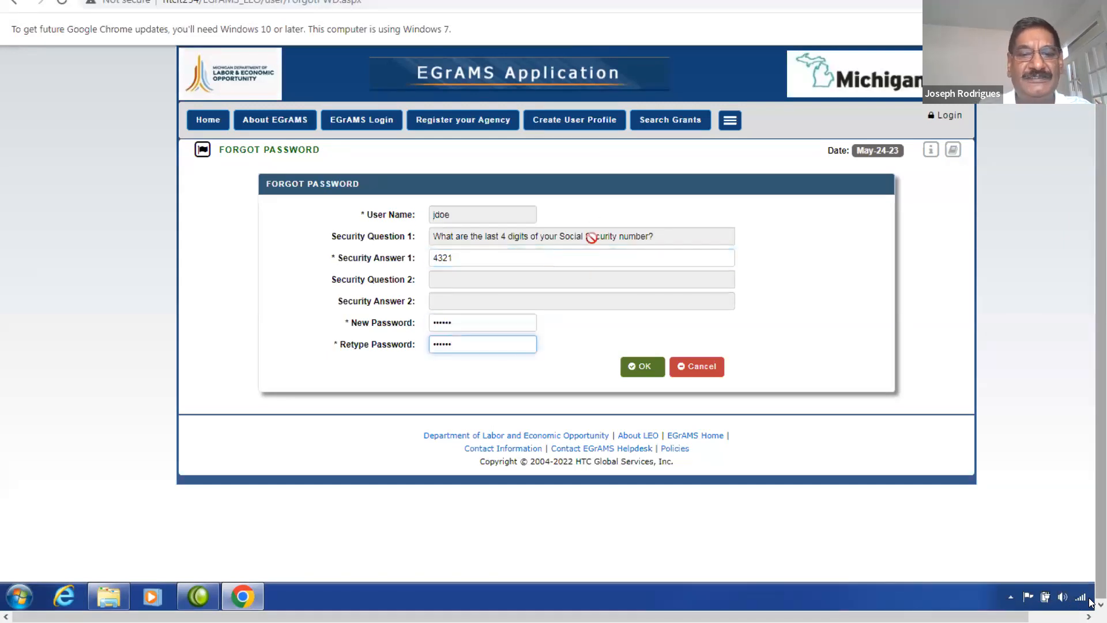
# Submit the reset, dismiss the security-answer error and continue to the agenda slide.
pyautogui.click(649, 366)
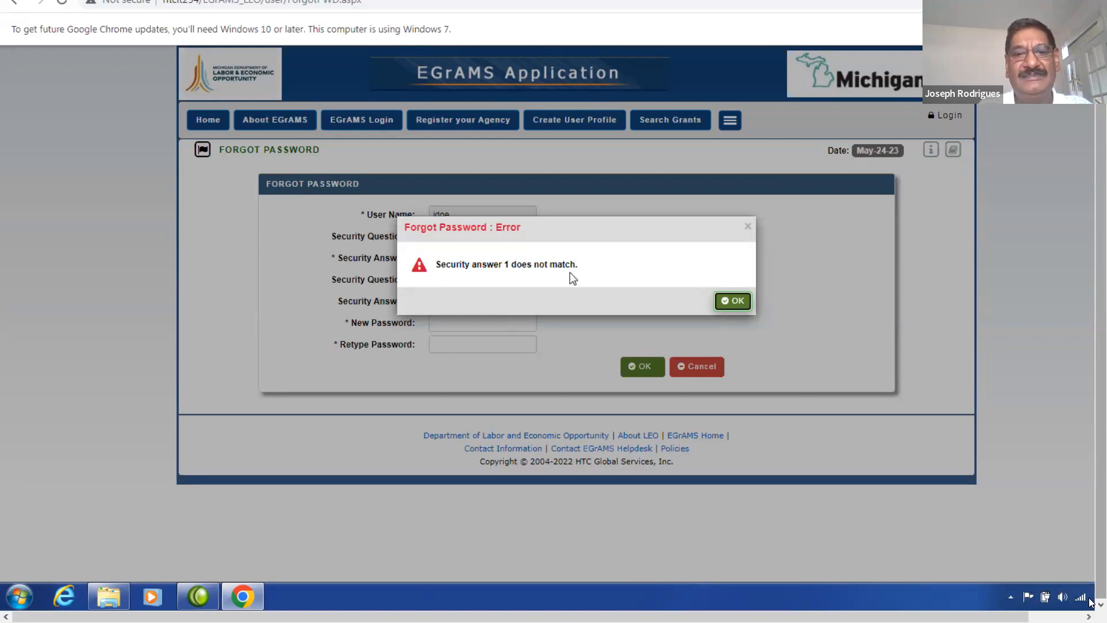
pyautogui.click(737, 301)
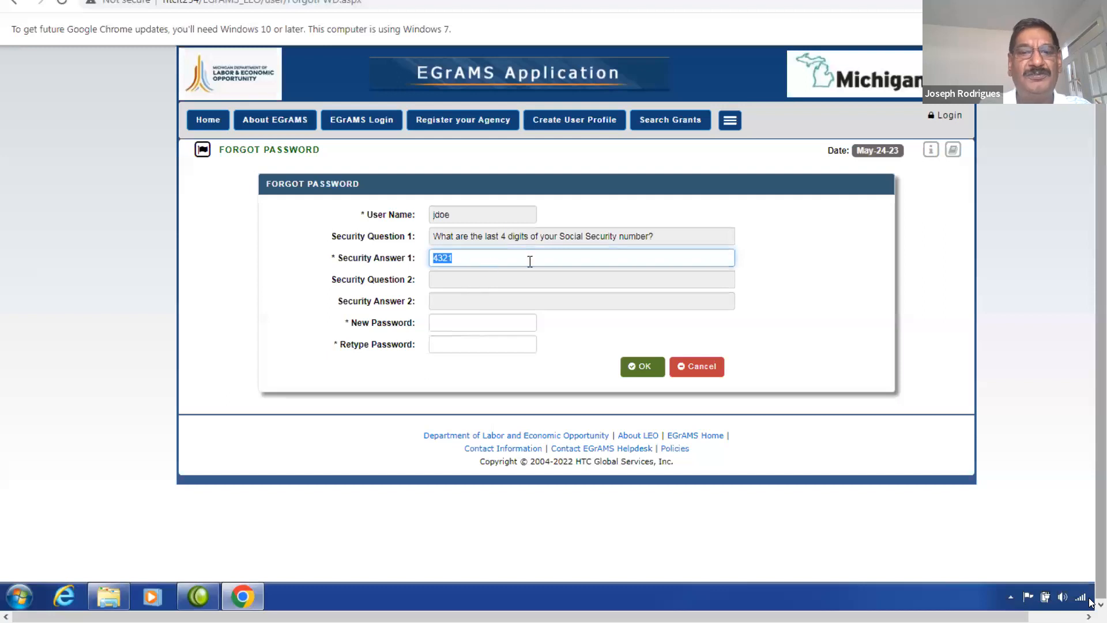
pyautogui.click(643, 367)
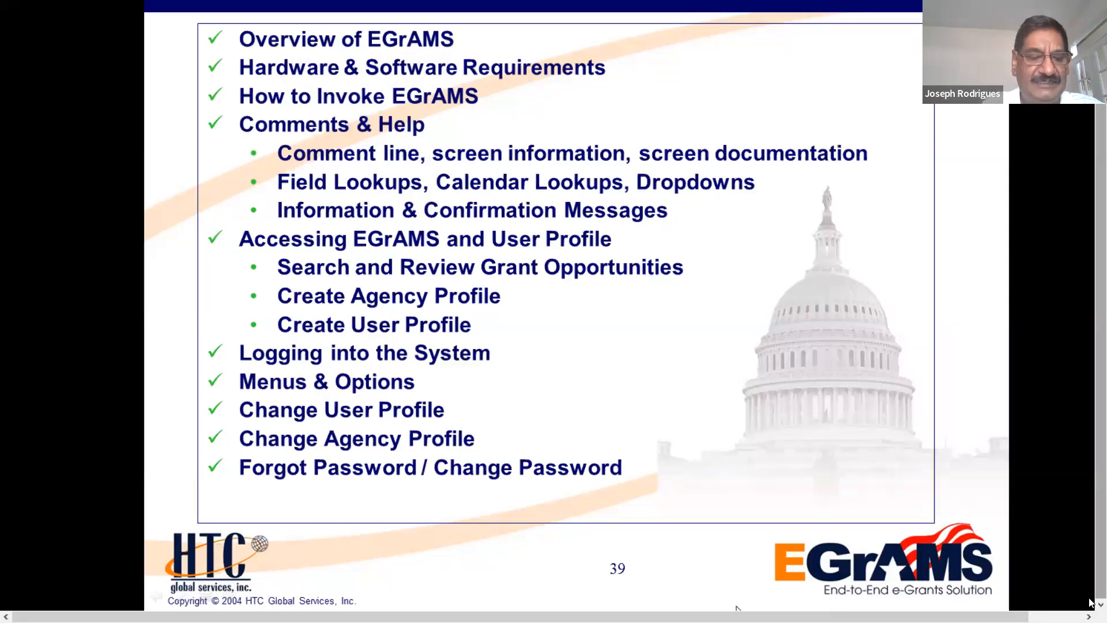
# Advance past the Questions?, agency profile and title slides to Application Entry & Submission, then exit full screen.
pyautogui.click(797, 403)
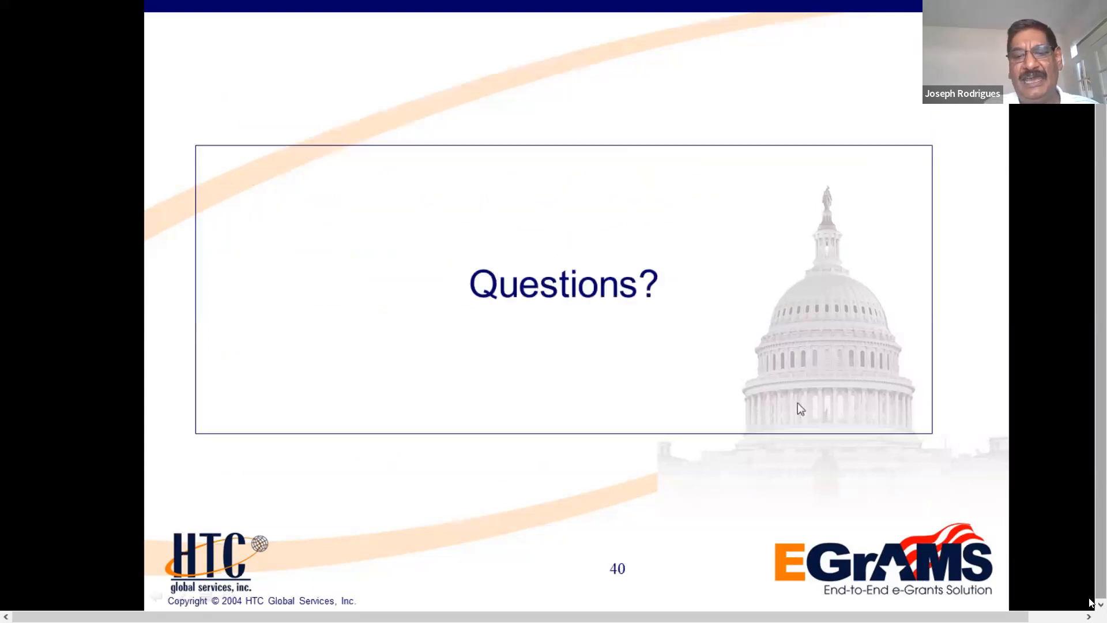
pyautogui.click(1057, 447)
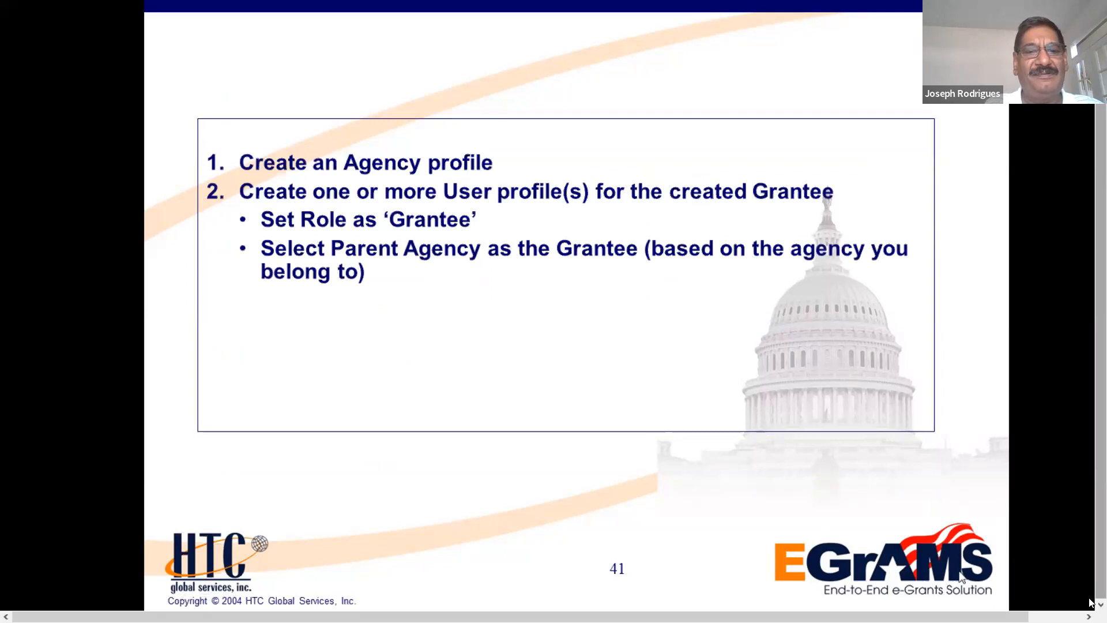
pyautogui.click(960, 572)
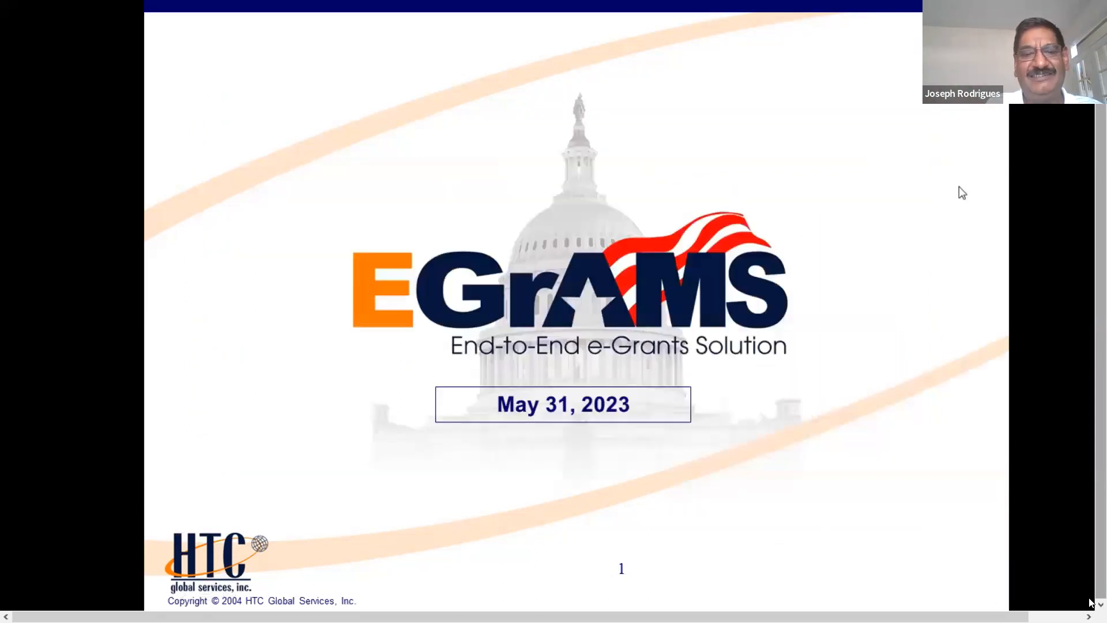
pyautogui.click(932, 135)
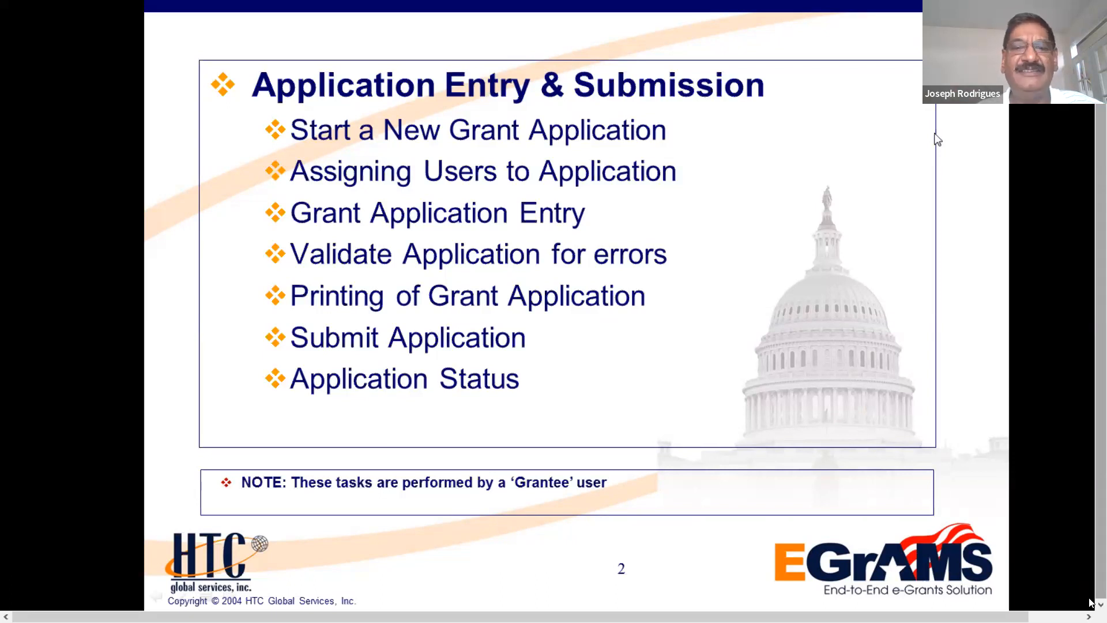
pyautogui.press('Escape')
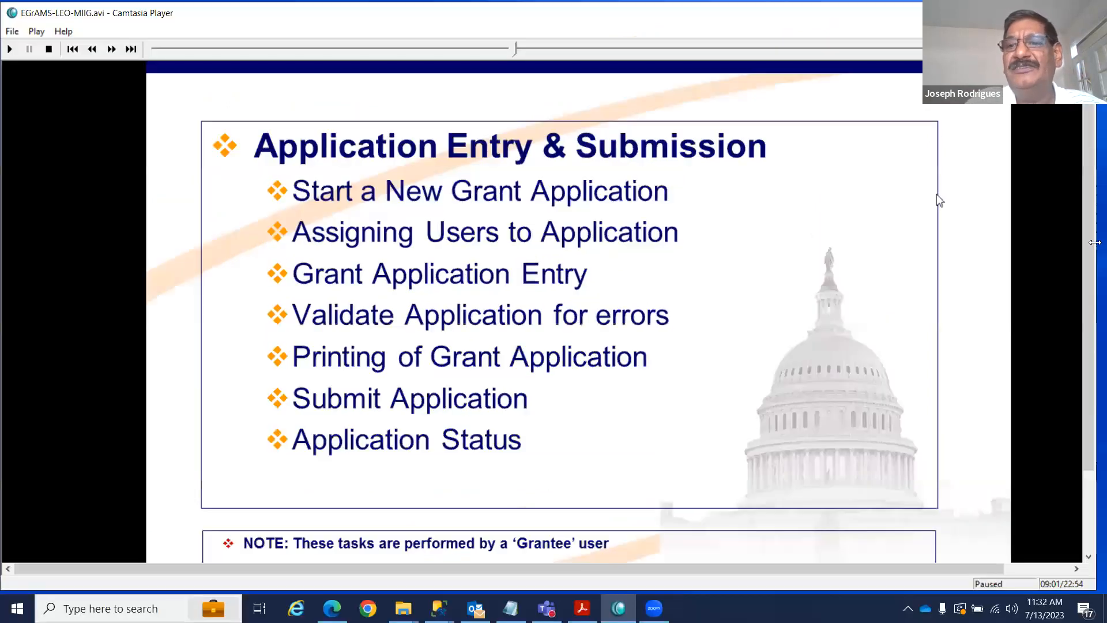
# Minimise the player and Training folder, nudge the browser up, open EGrAMS Login and widen the window.
pyautogui.click(1013, 12)
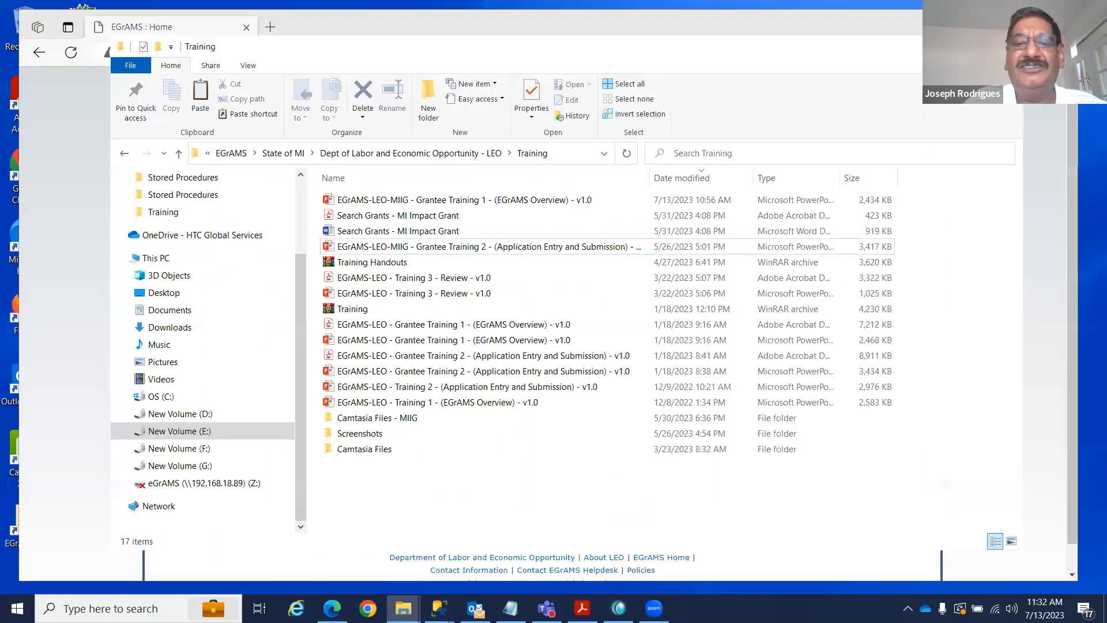
pyautogui.click(939, 46)
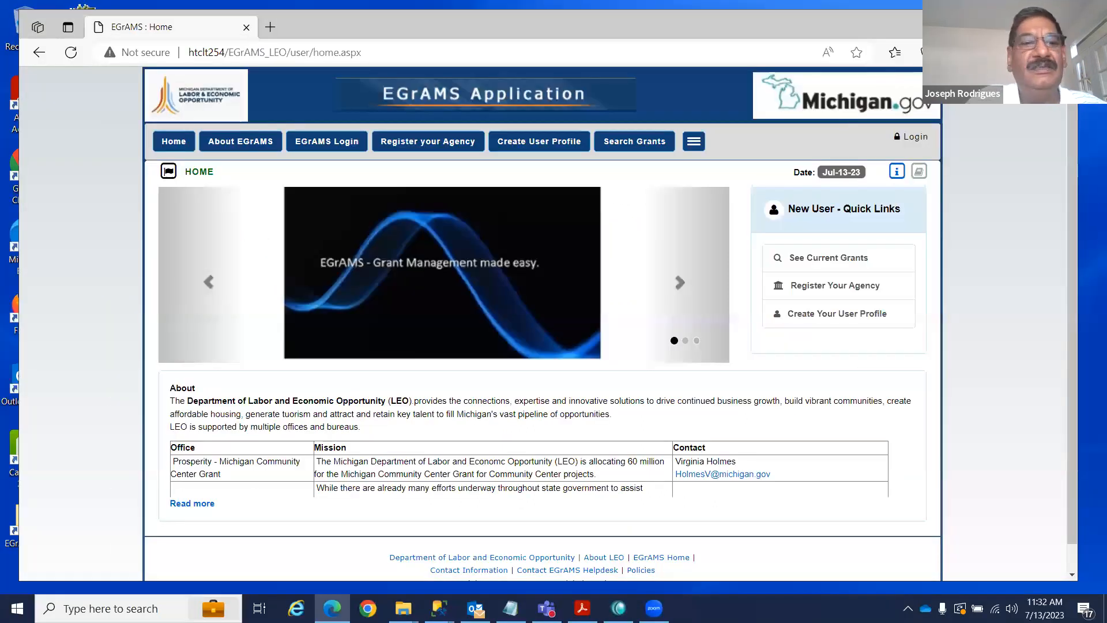
pyautogui.moveTo(945, 27); pyautogui.dragTo(949, 19)
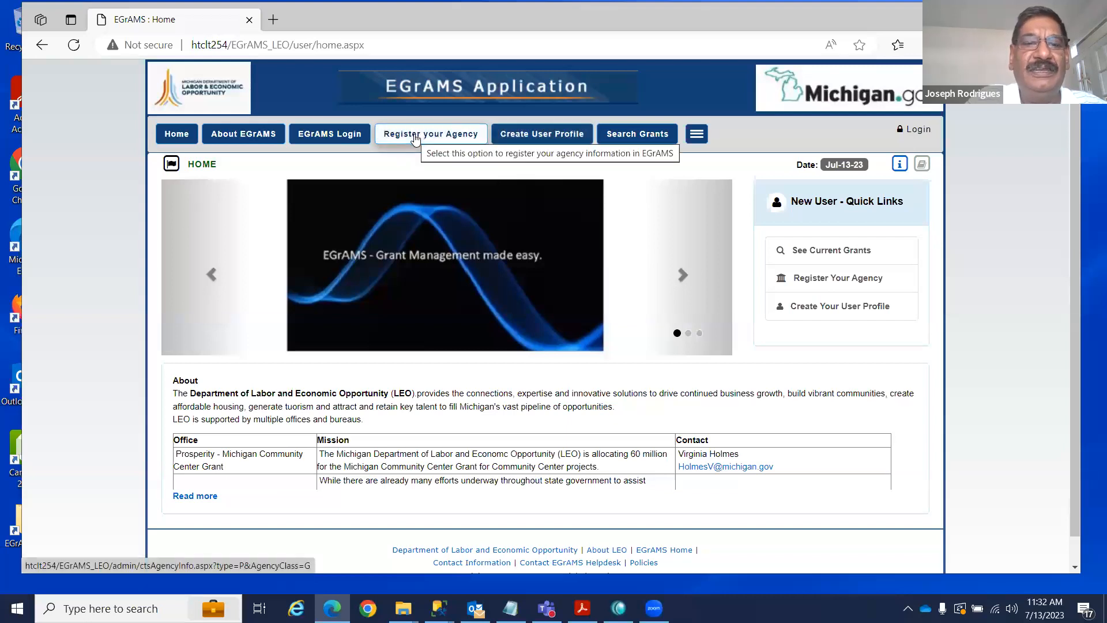
pyautogui.click(324, 135)
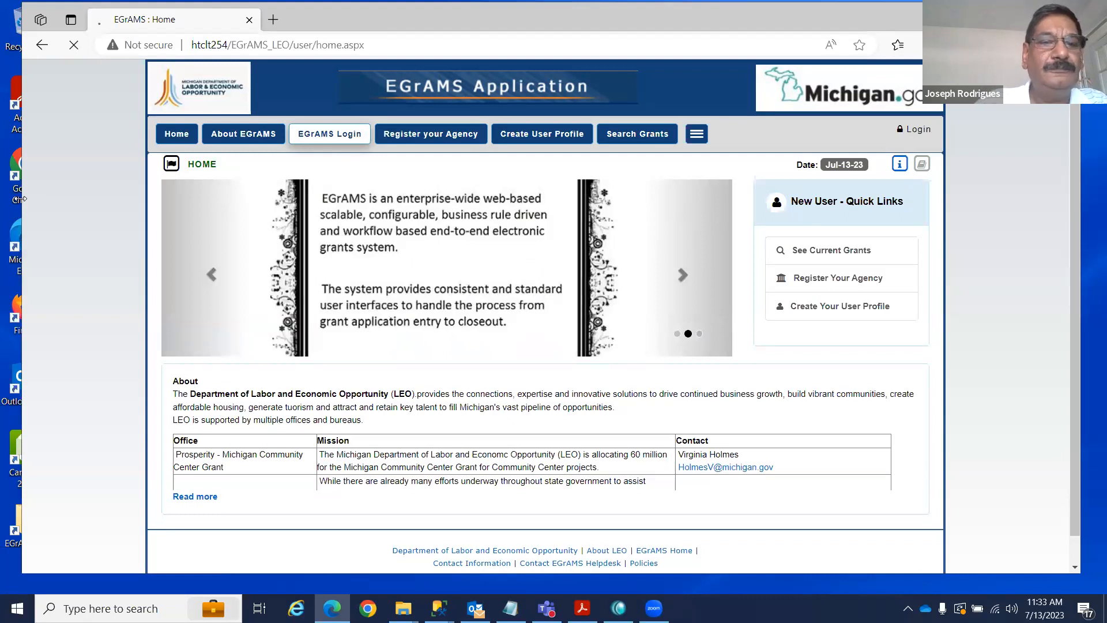
pyautogui.moveTo(20, 199); pyautogui.dragTo(0, 198)
pyautogui.write('jdoe')
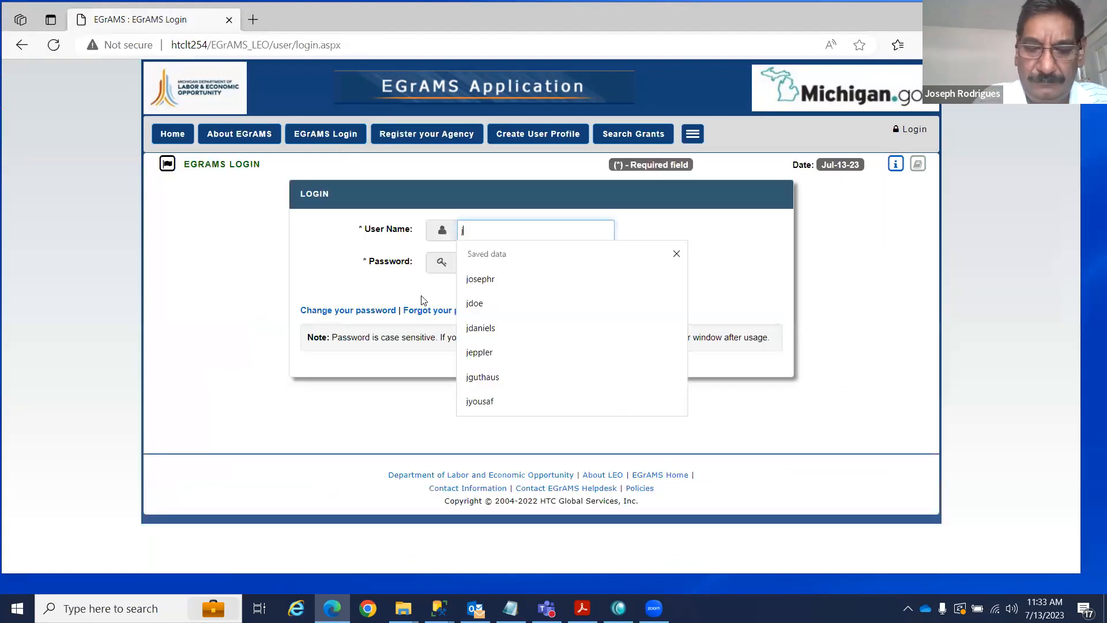
pyautogui.press('Tab')
pyautogui.write('p')
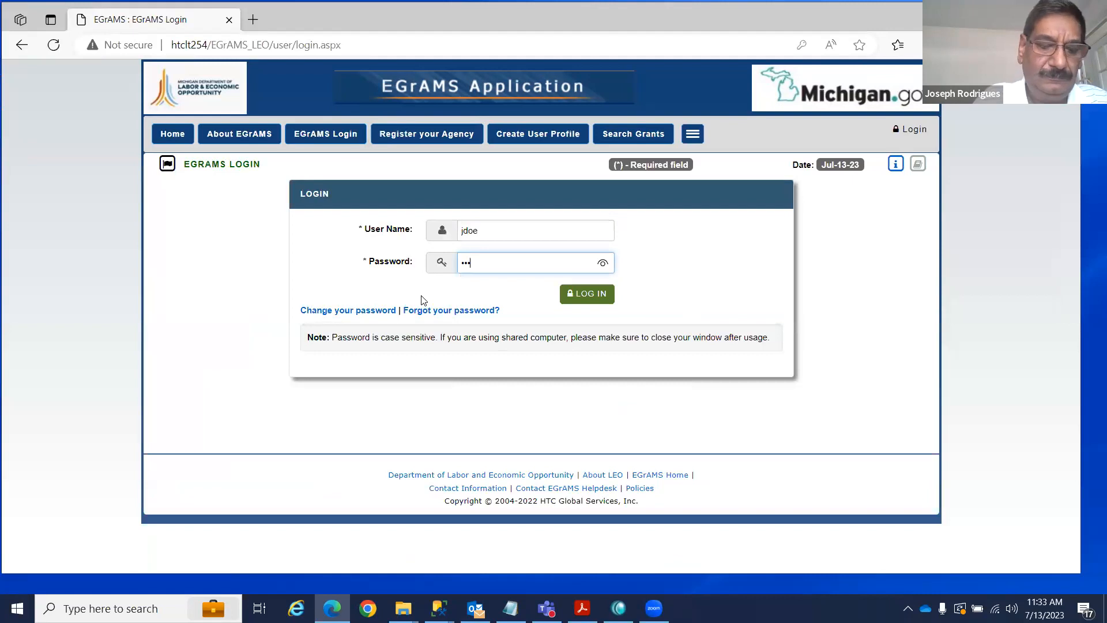
pyautogui.press('Return')
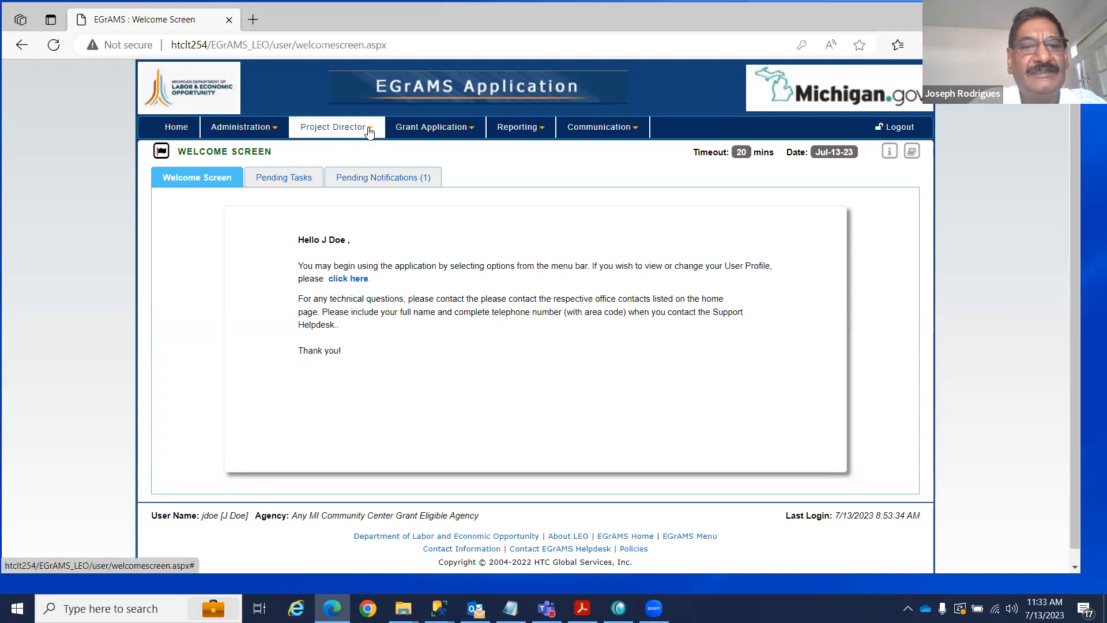
pyautogui.click(899, 128)
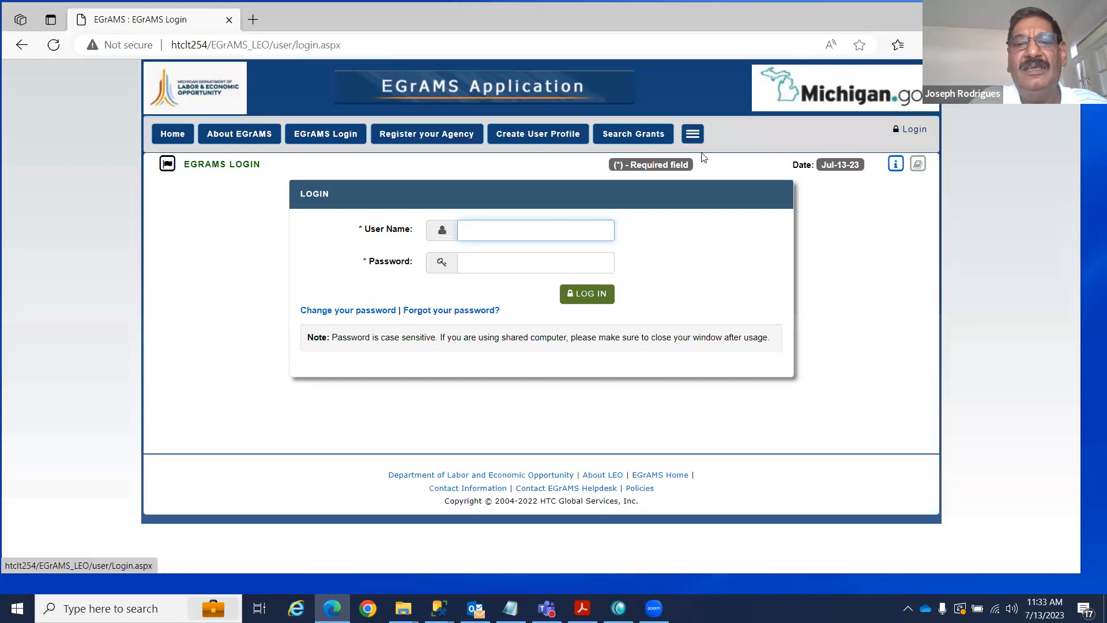
# List the current grants, view the MI Community Center Grant synopsis and user documents, then close it.
pyautogui.click(694, 136)
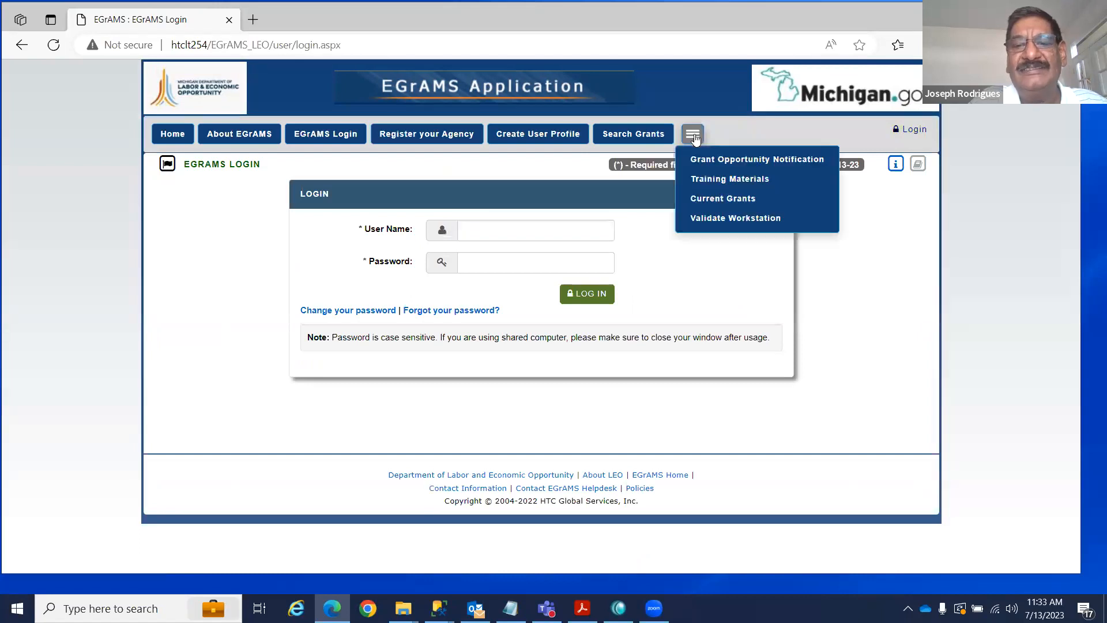
pyautogui.click(715, 197)
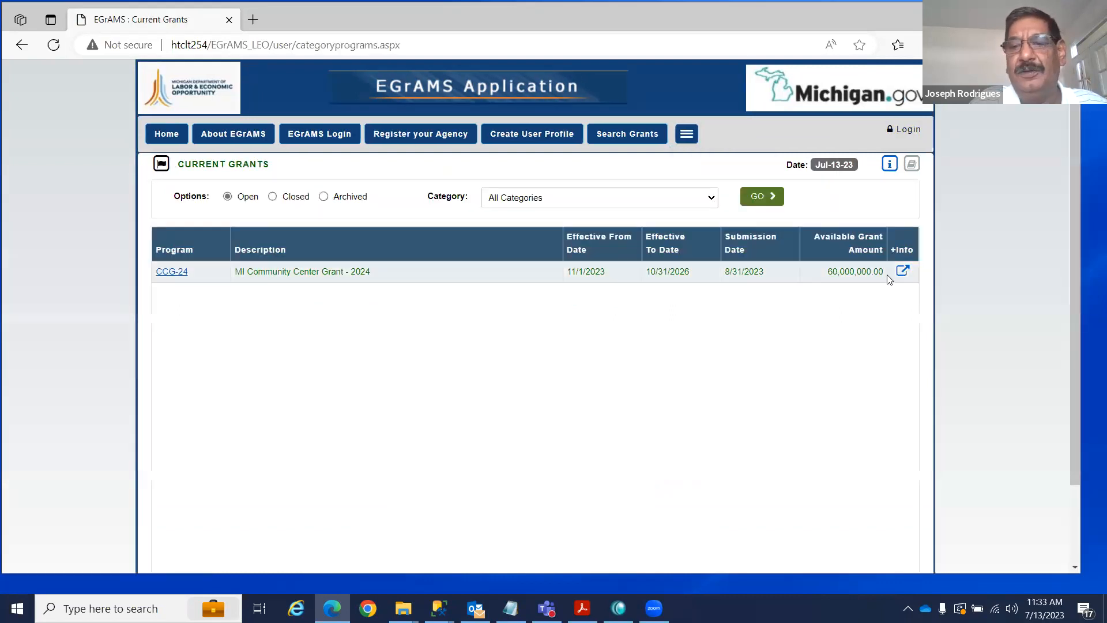
pyautogui.click(902, 273)
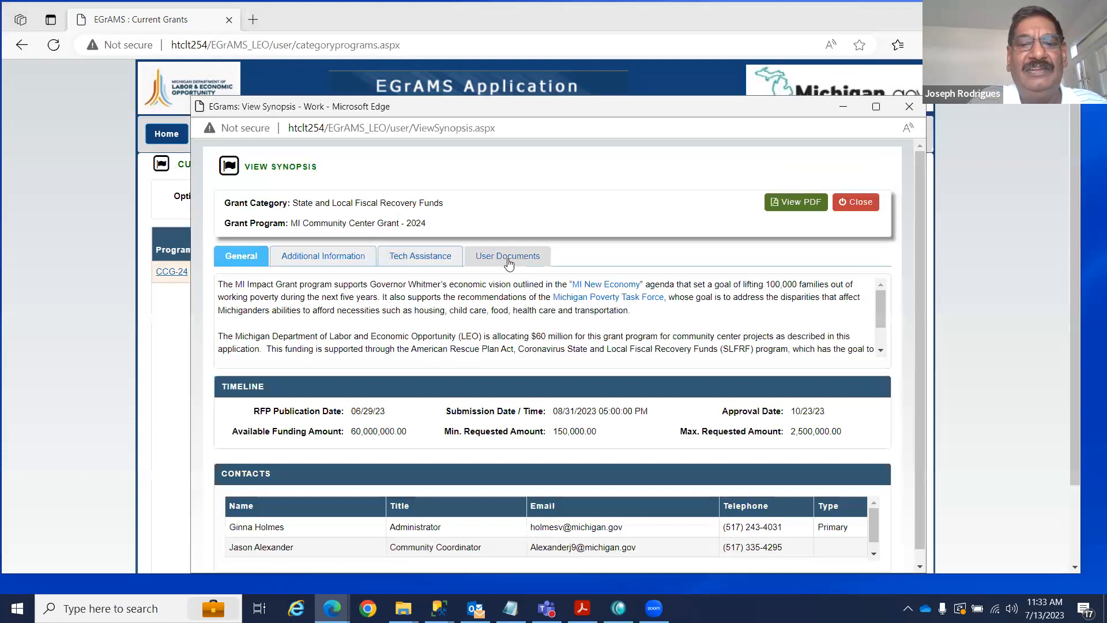
pyautogui.click(506, 259)
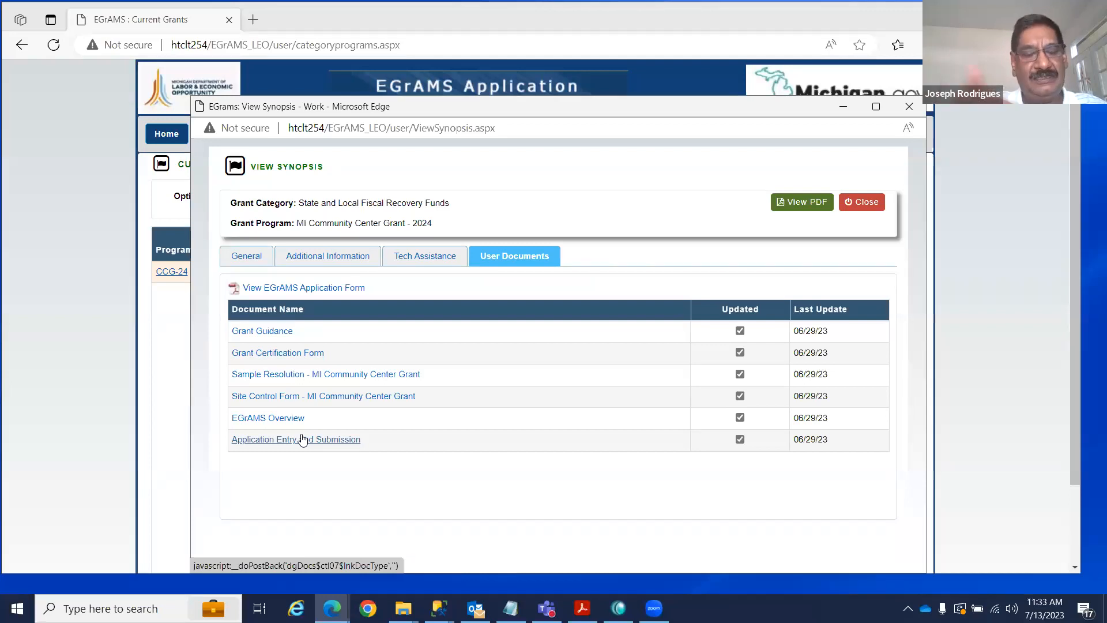
pyautogui.click(862, 203)
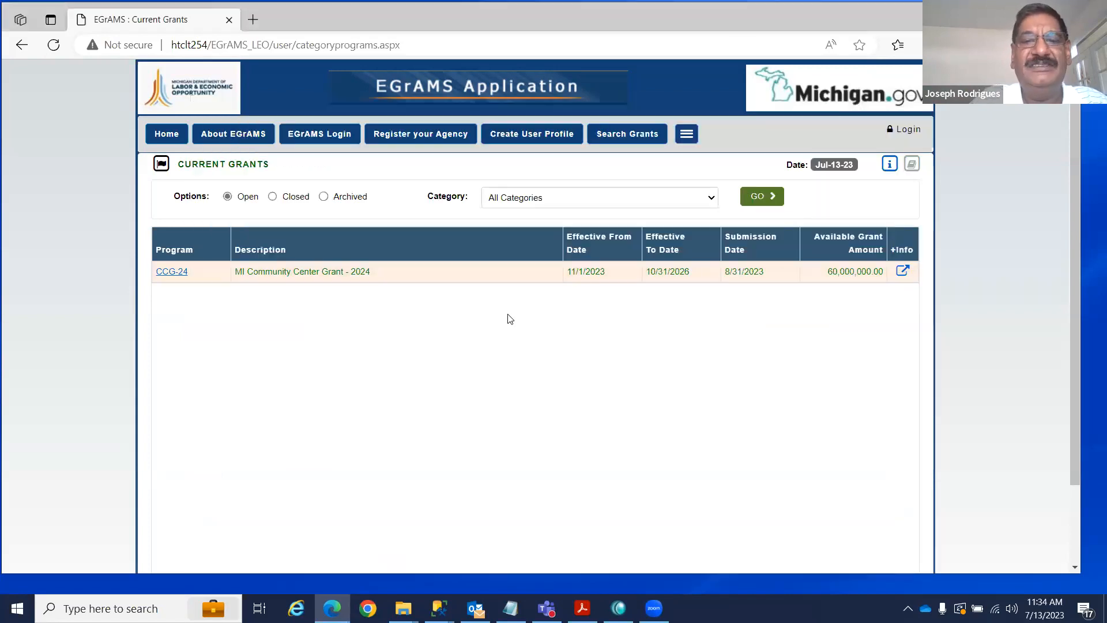
# Open Training Materials from the navigation menu and close the Screen Help Documents window.
pyautogui.click(686, 134)
pyautogui.click(701, 177)
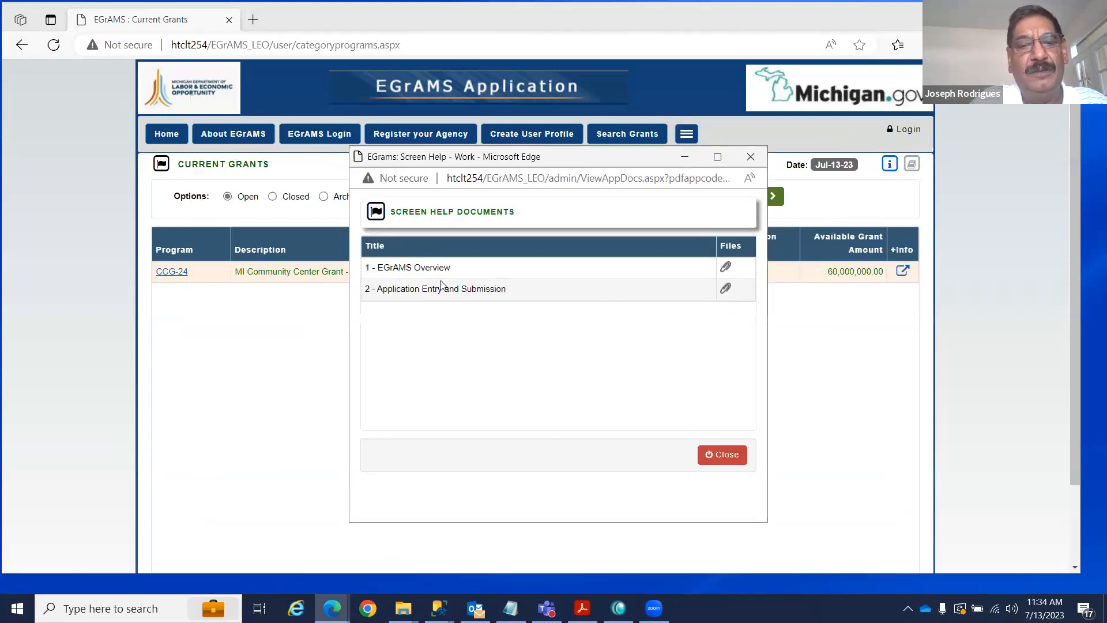
pyautogui.click(751, 157)
pyautogui.click(314, 134)
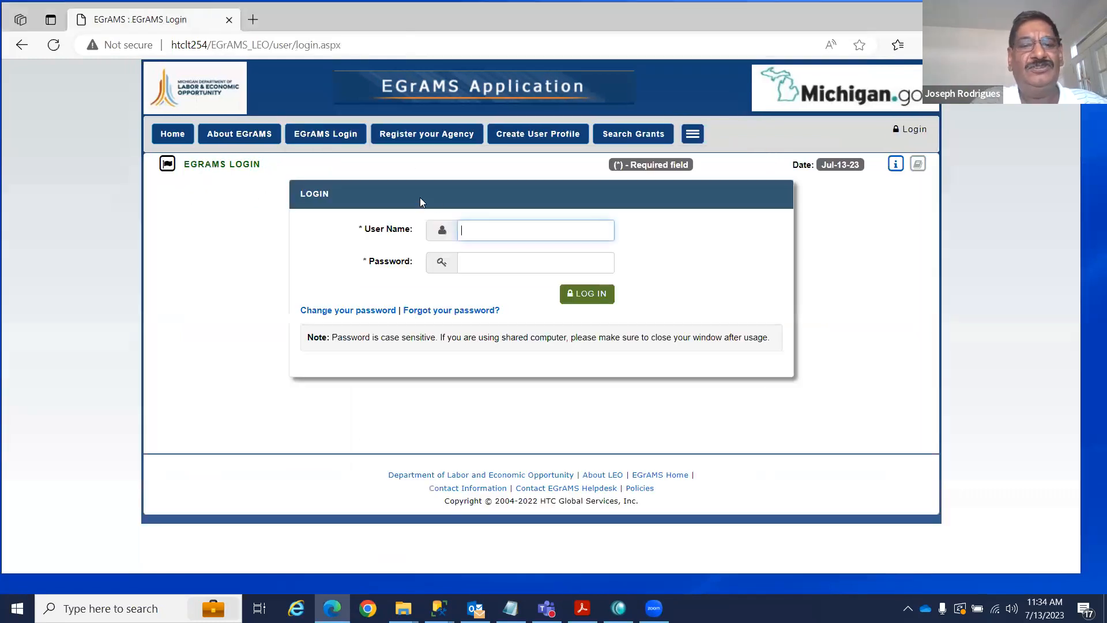
pyautogui.write('jdoe')
pyautogui.press('Tab')
pyautogui.write('••••••')
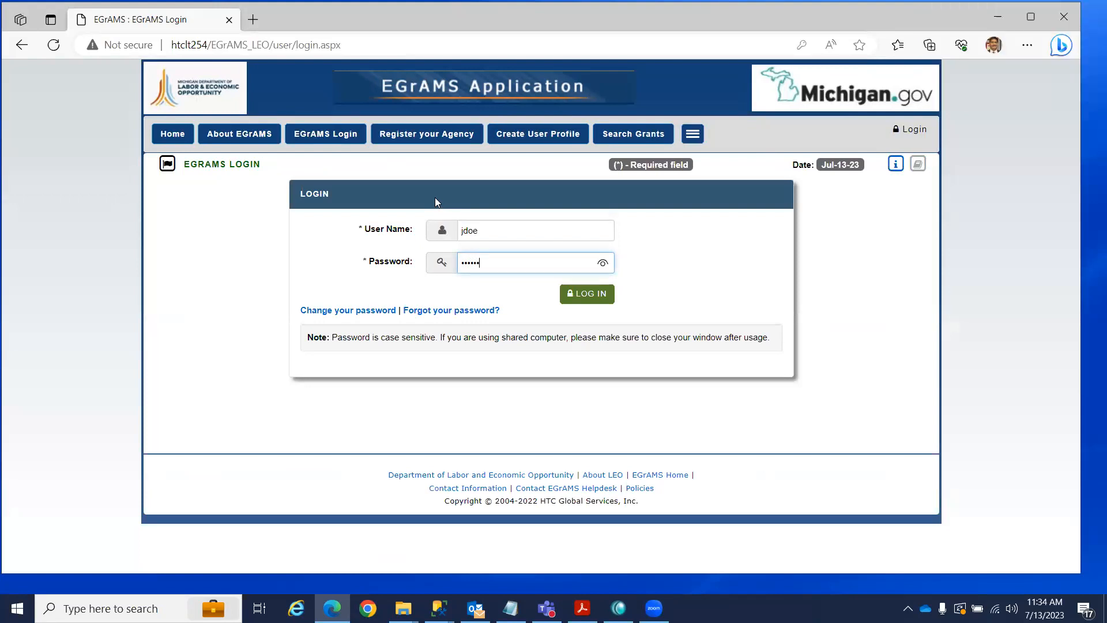
pyautogui.click(191, 211)
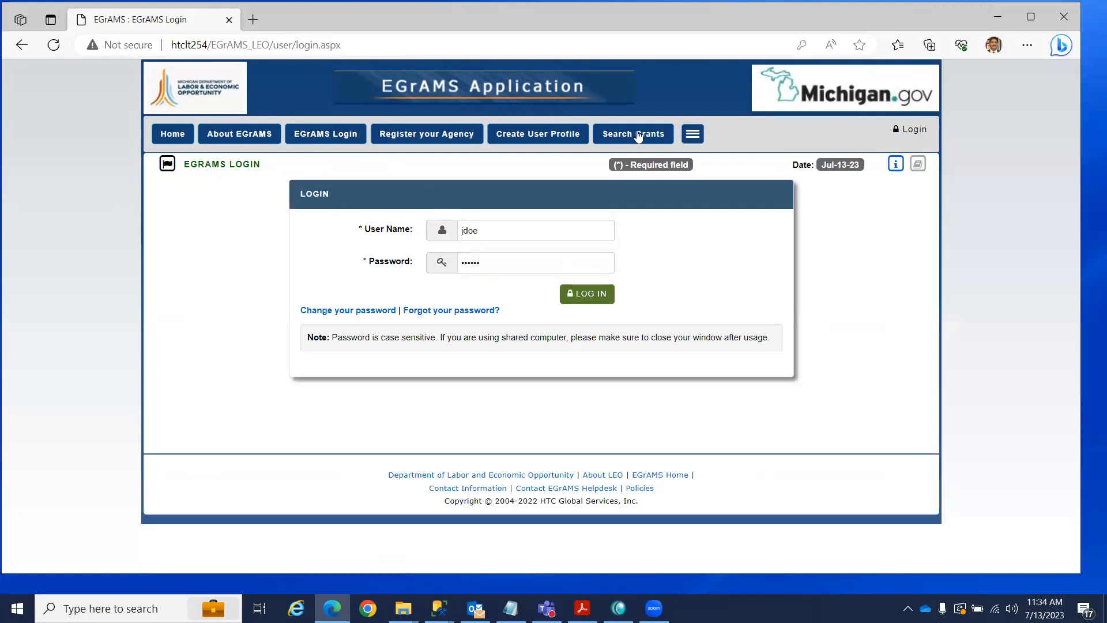
pyautogui.click(695, 137)
pyautogui.click(716, 200)
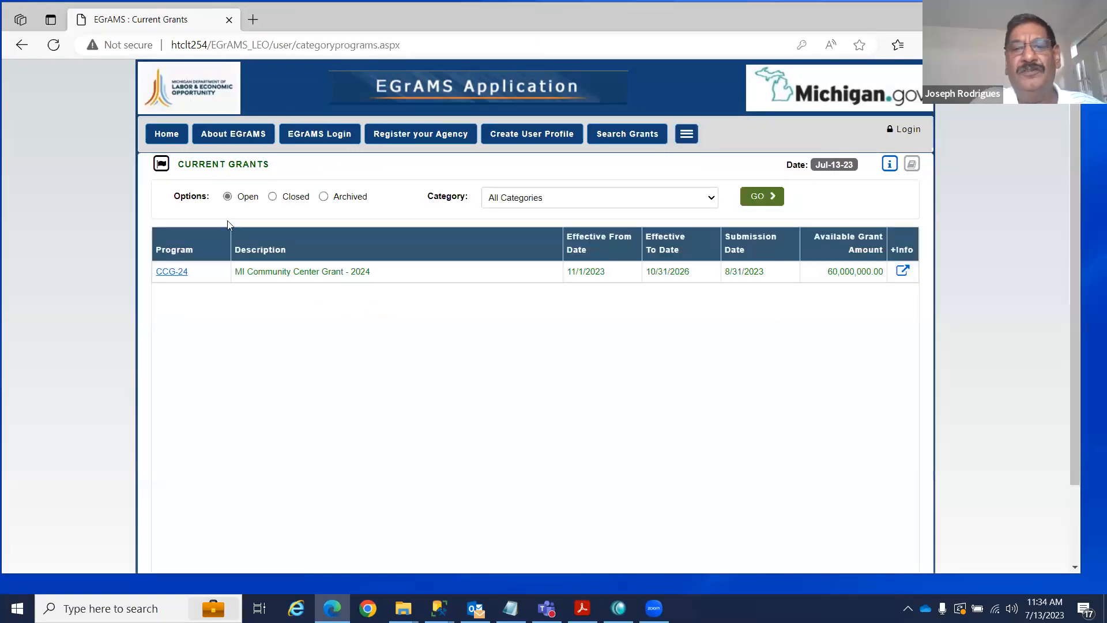
pyautogui.click(903, 275)
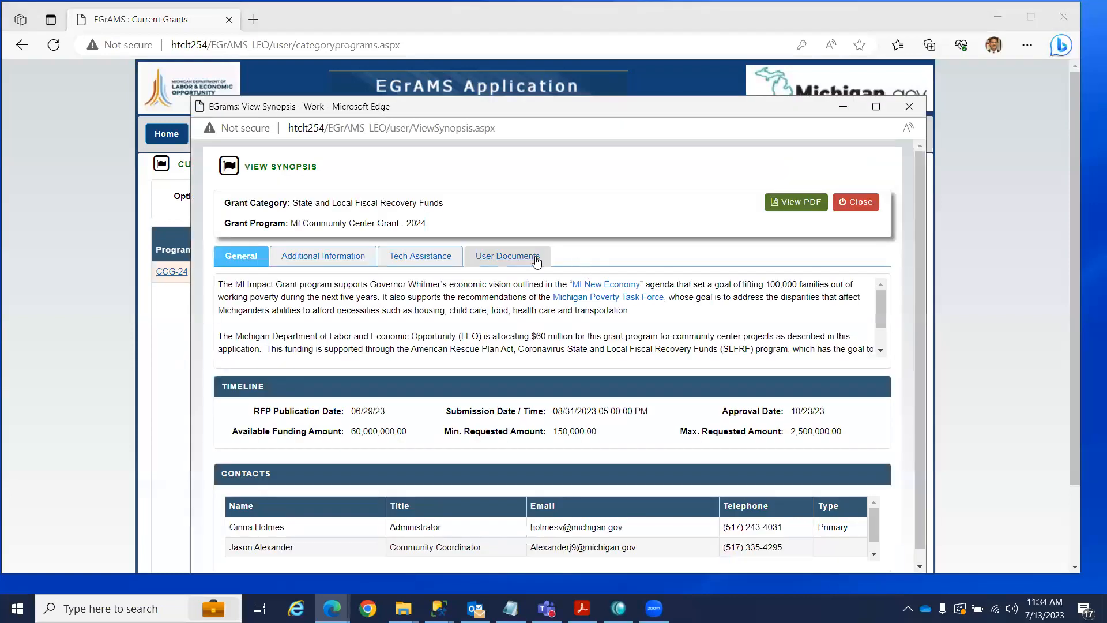
pyautogui.click(536, 261)
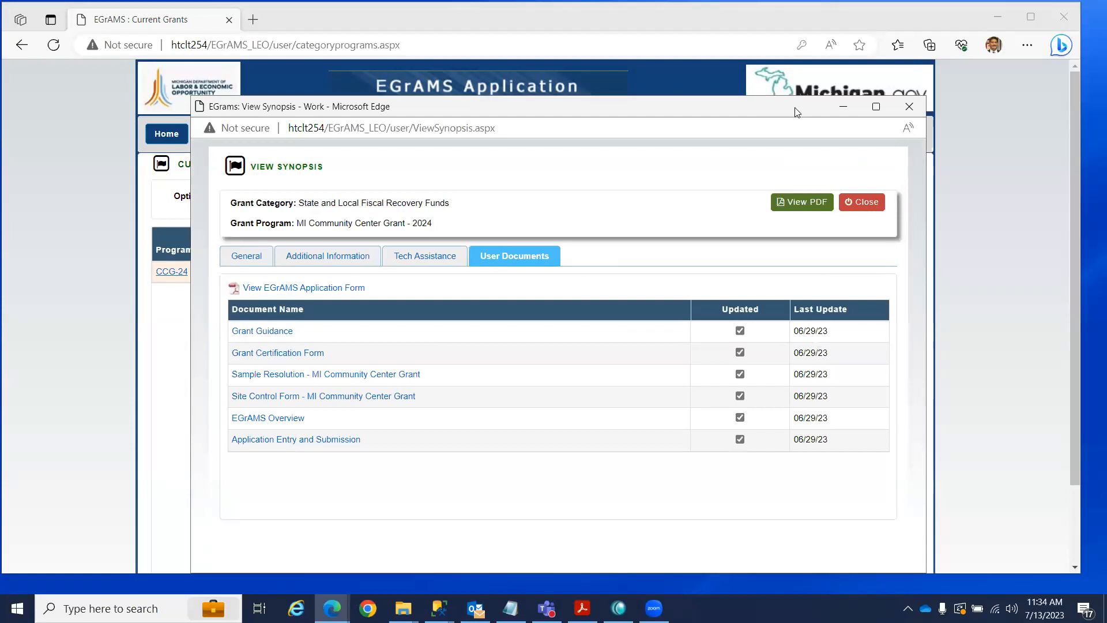
pyautogui.moveTo(794, 107); pyautogui.dragTo(786, 71)
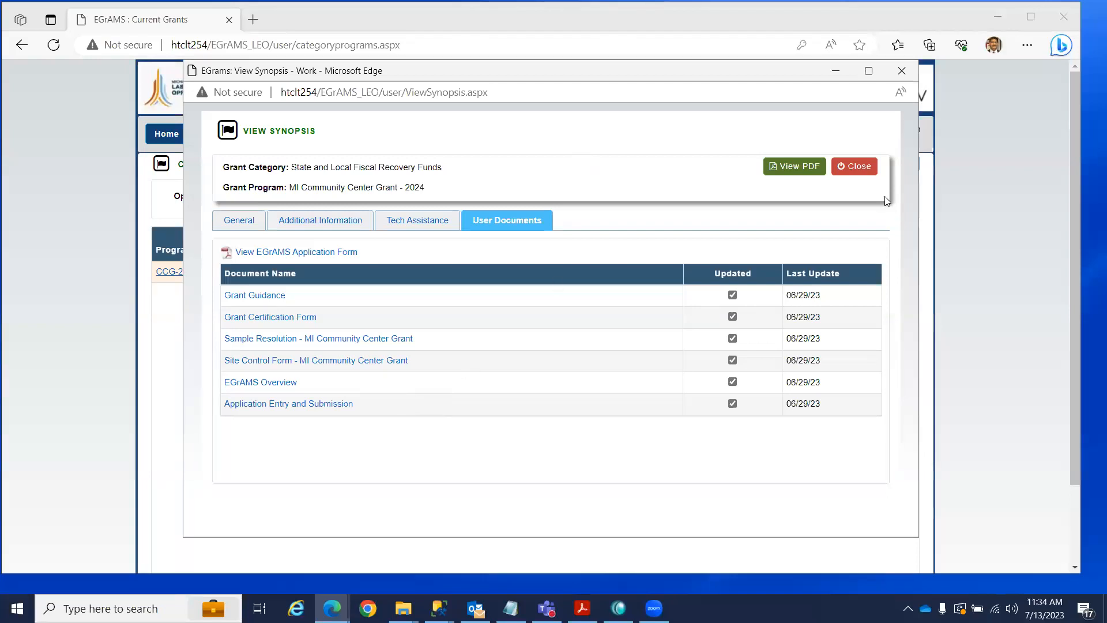
pyautogui.click(874, 169)
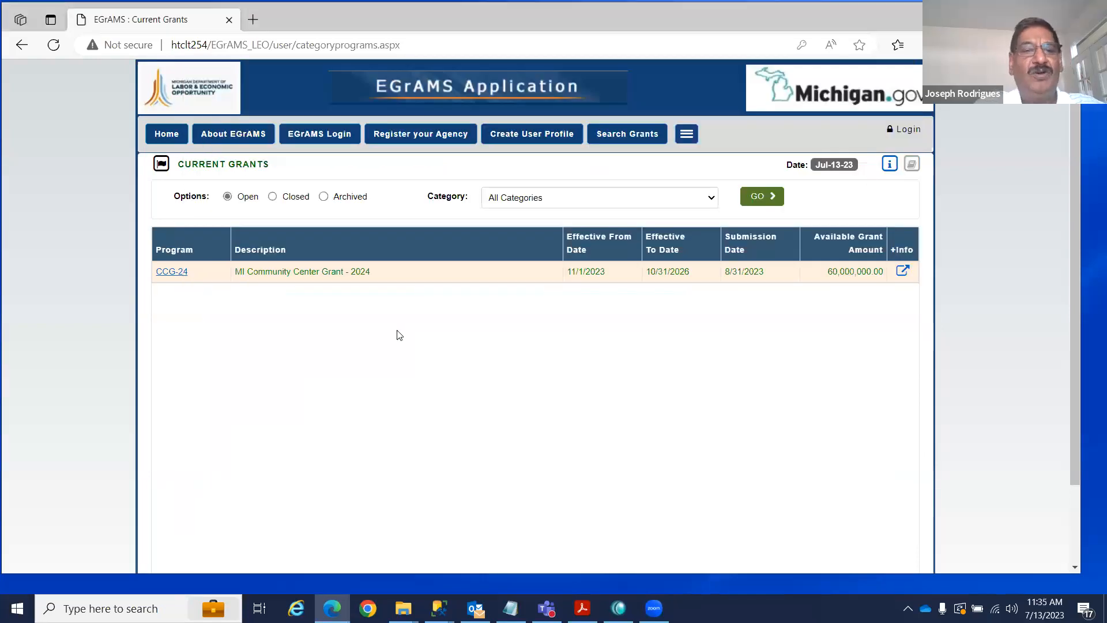
# Log in with the demo user's name and password, then choose Project Director > Start a New Application.
pyautogui.click(332, 134)
pyautogui.write('j')
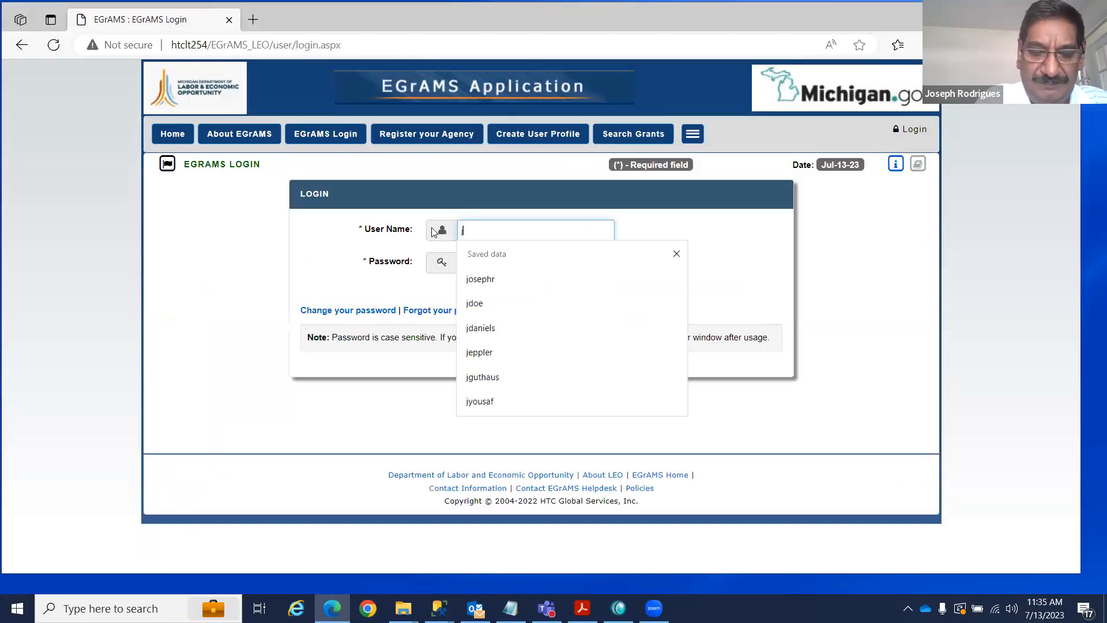
pyautogui.write('doe••')
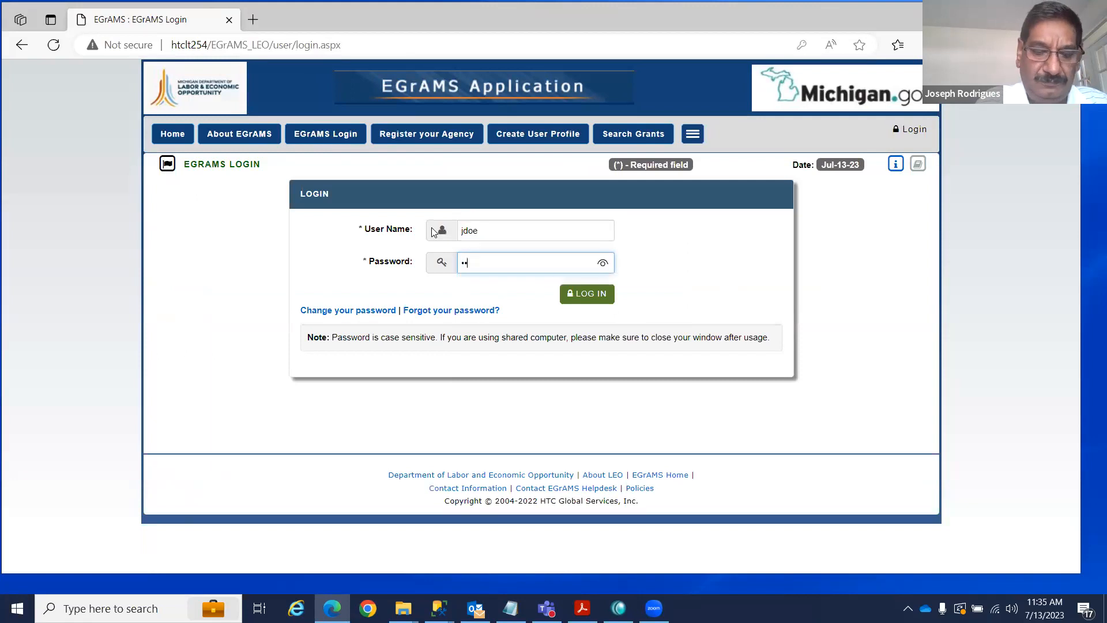
pyautogui.write('••••')
pyautogui.press('Return')
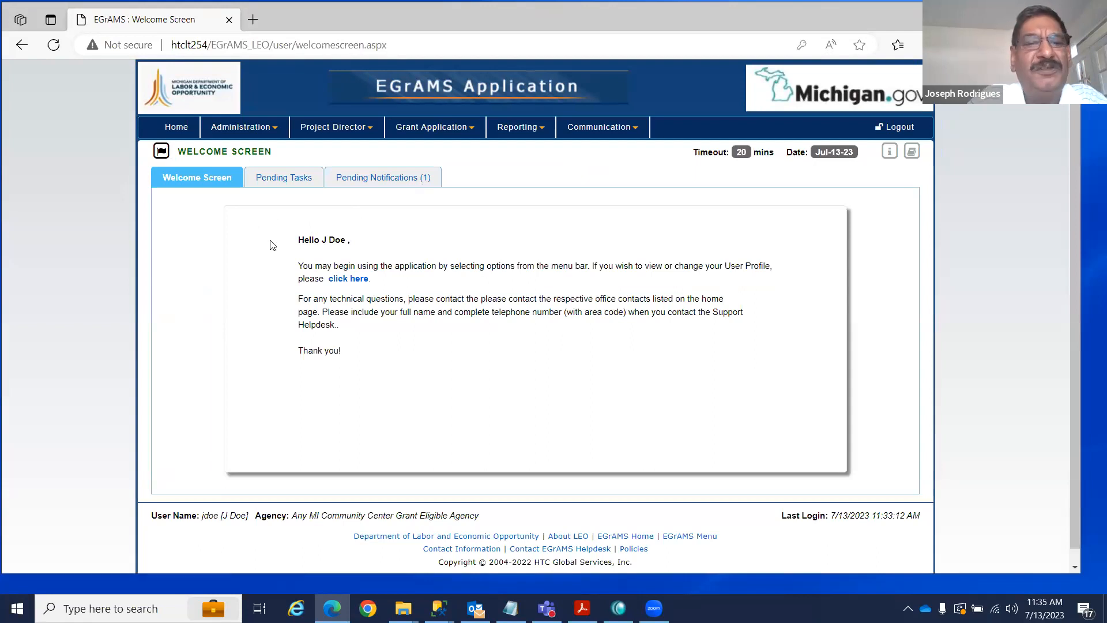
pyautogui.click(276, 131)
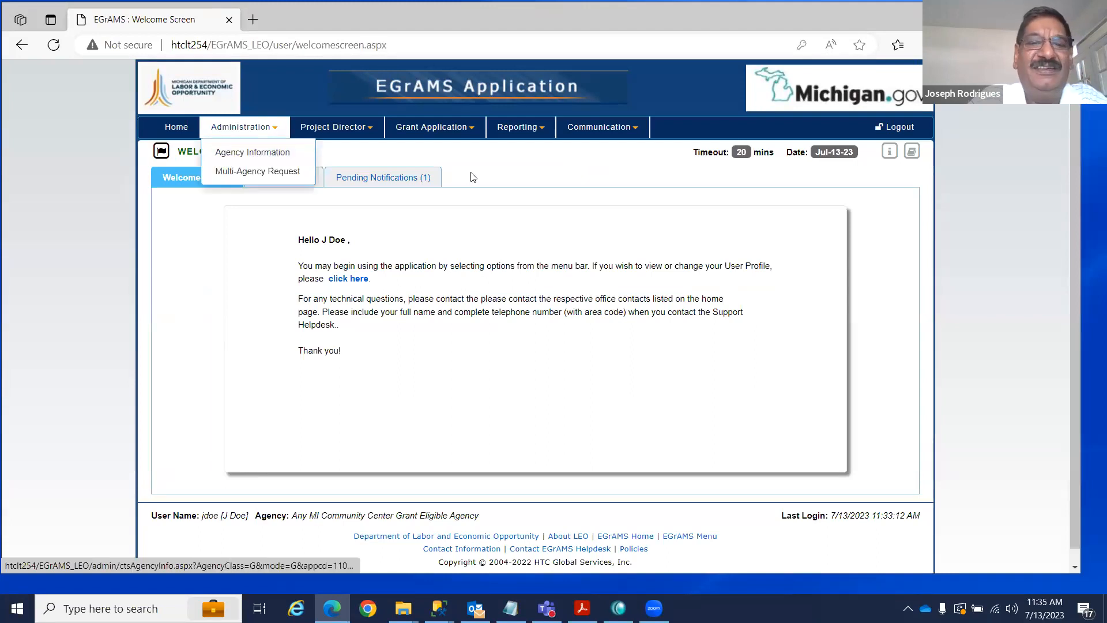
pyautogui.click(370, 132)
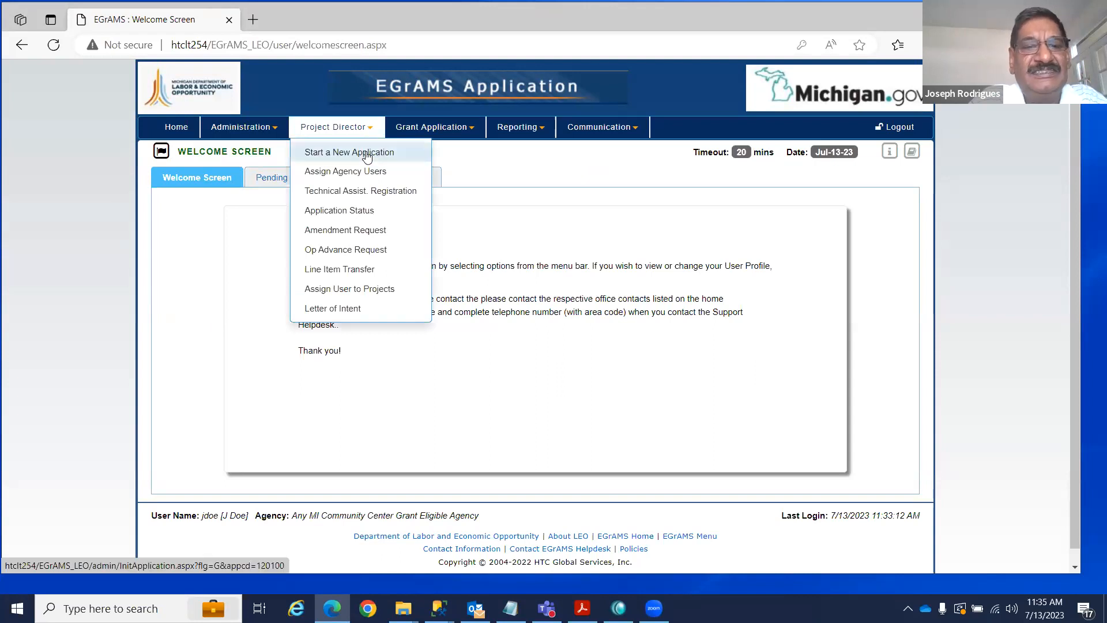
pyautogui.click(369, 152)
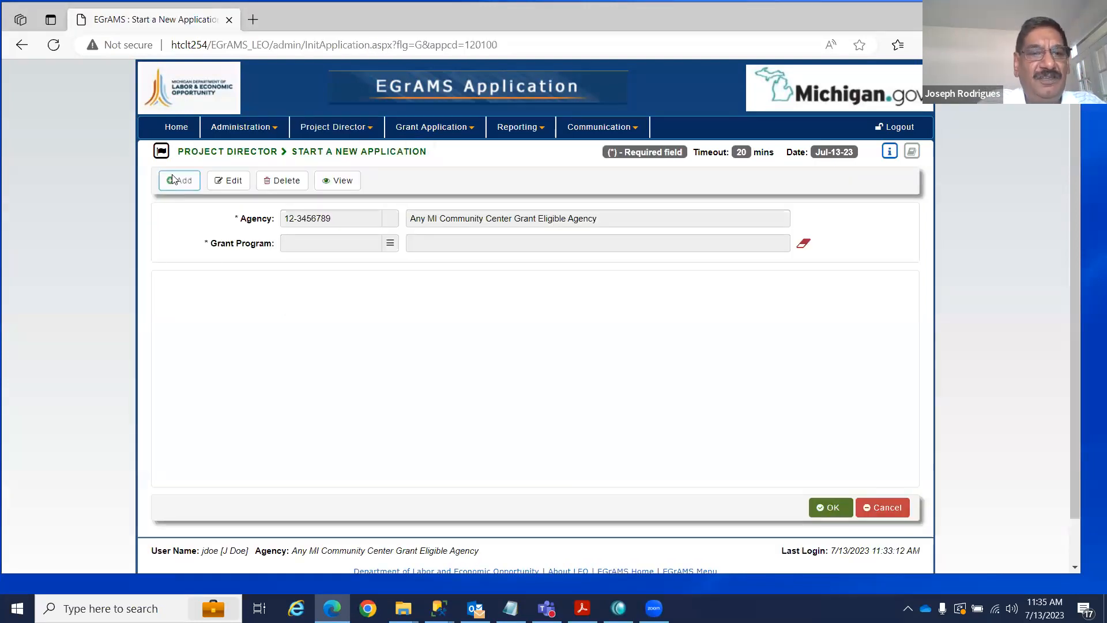
# Select CCG-24 as the grant program, acknowledge the notice, and find the existing application record to edit.
pyautogui.click(389, 245)
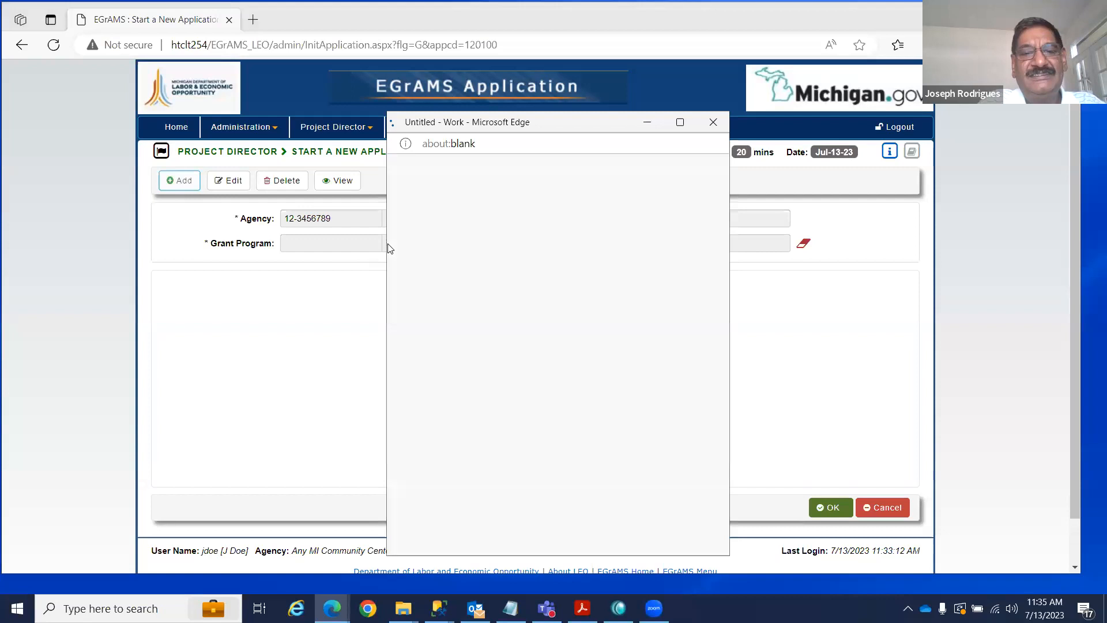
pyautogui.click(414, 318)
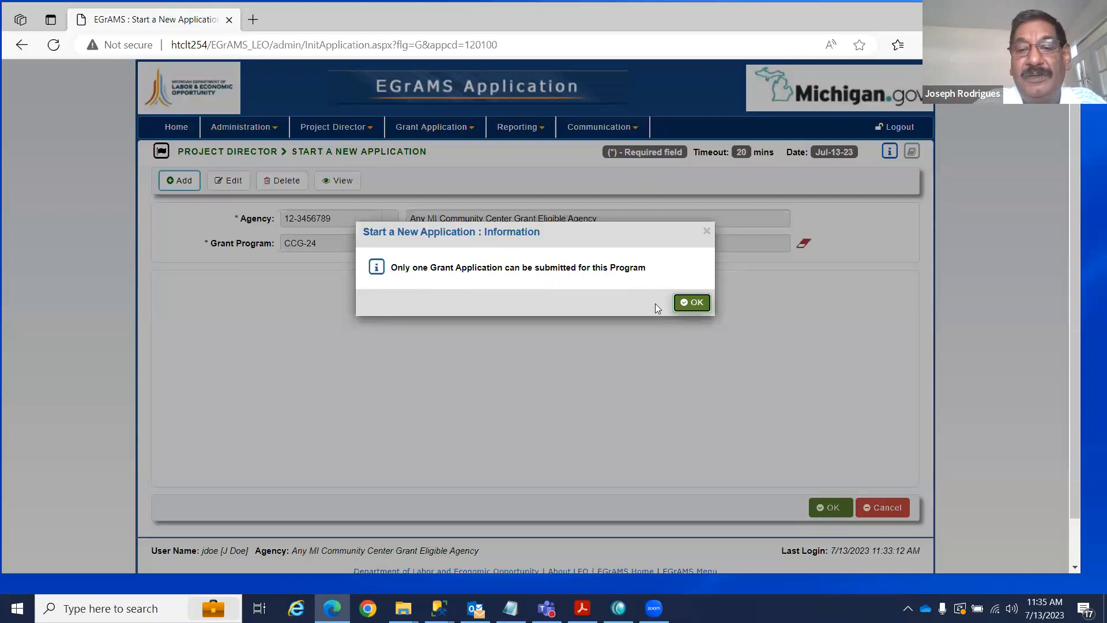
pyautogui.click(693, 302)
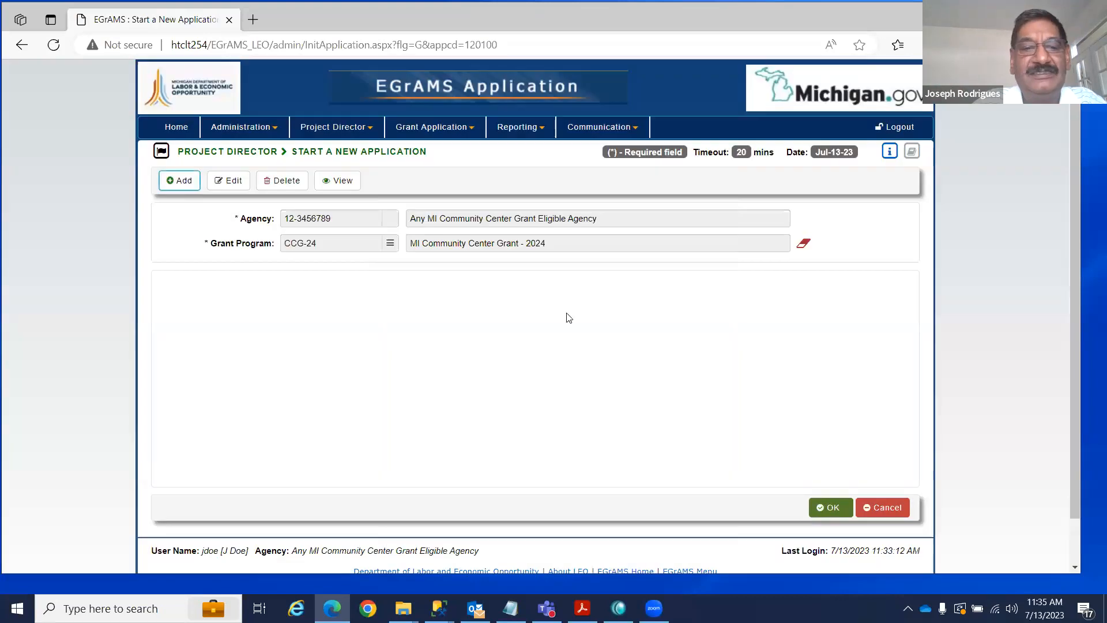
pyautogui.click(239, 180)
pyautogui.click(787, 508)
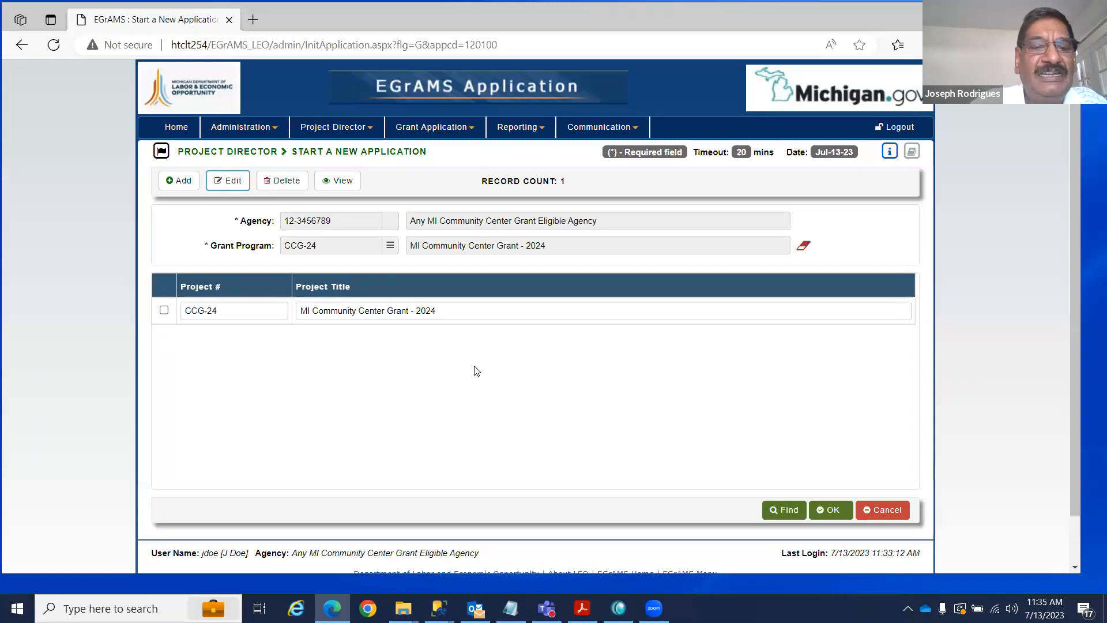
# Insert 'Test Application' after 'Grant' in the Project Title and save the change.
pyautogui.moveTo(301, 313); pyautogui.dragTo(477, 310)
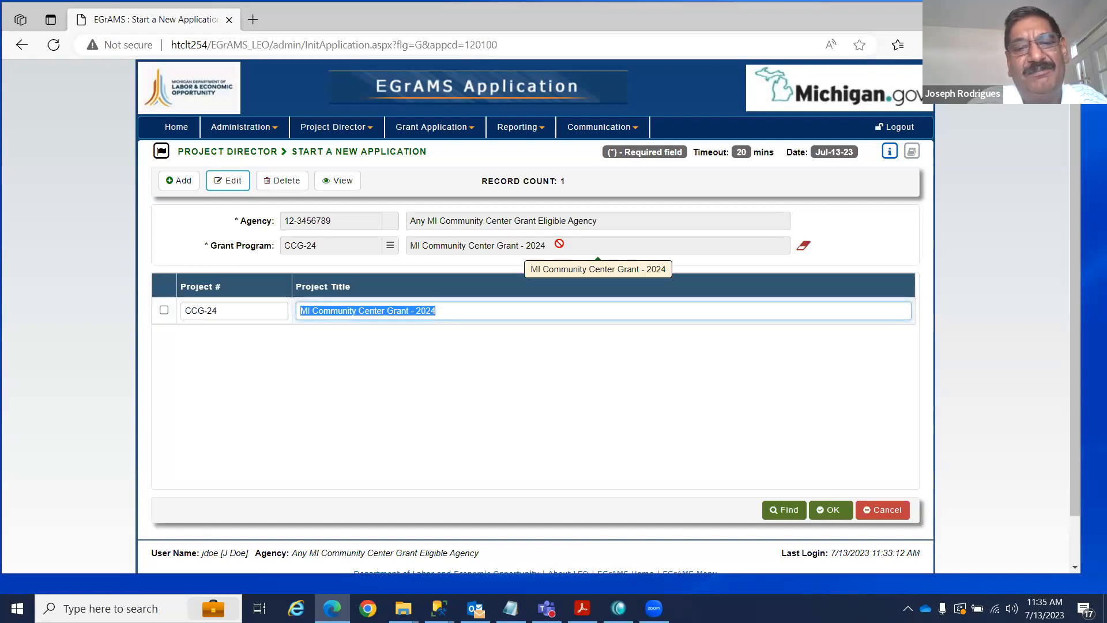
pyautogui.click(503, 367)
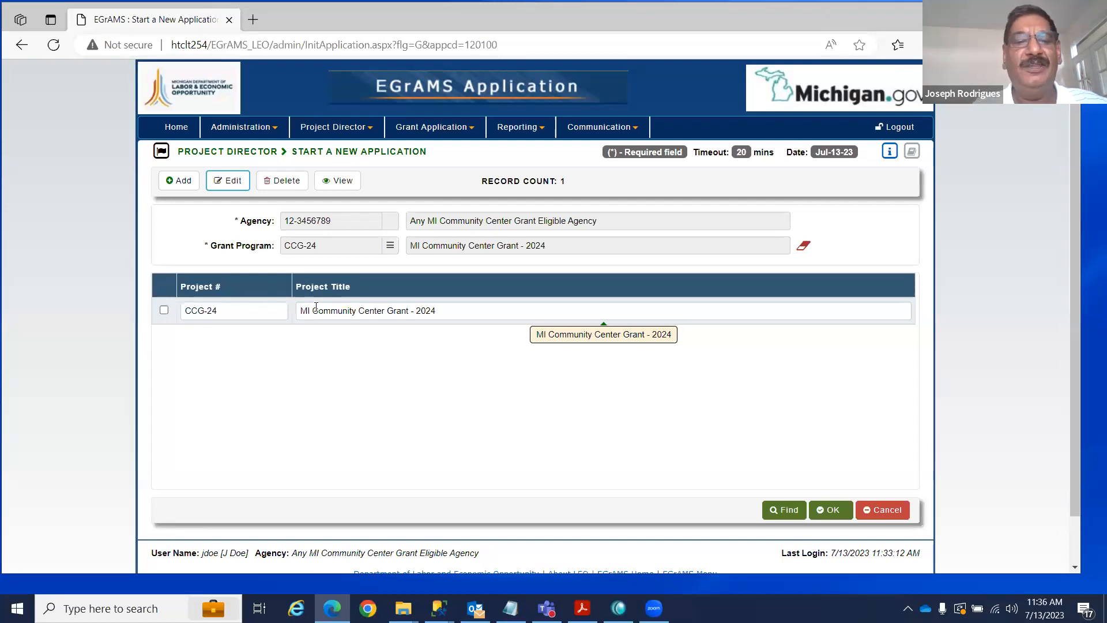
pyautogui.click(410, 311)
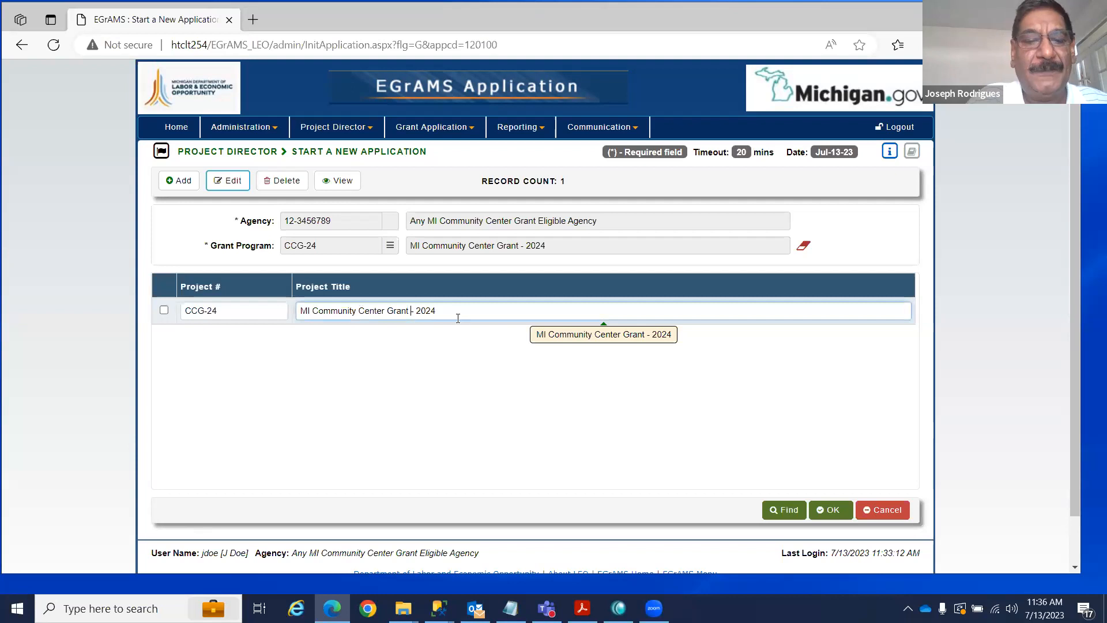
pyautogui.write('Test Appli')
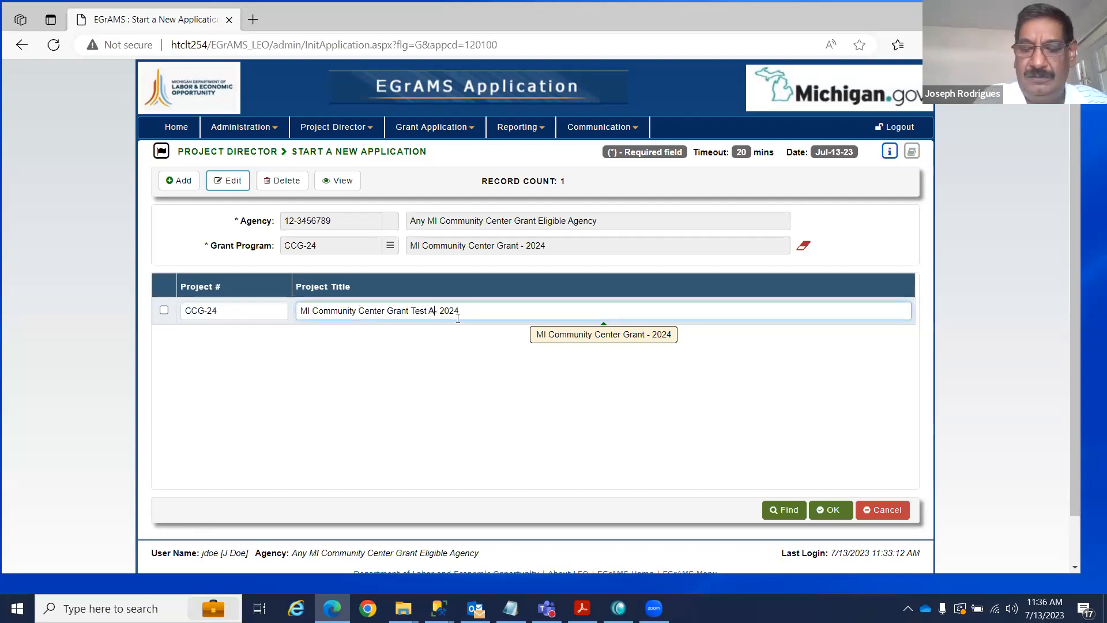
pyautogui.write('cation')
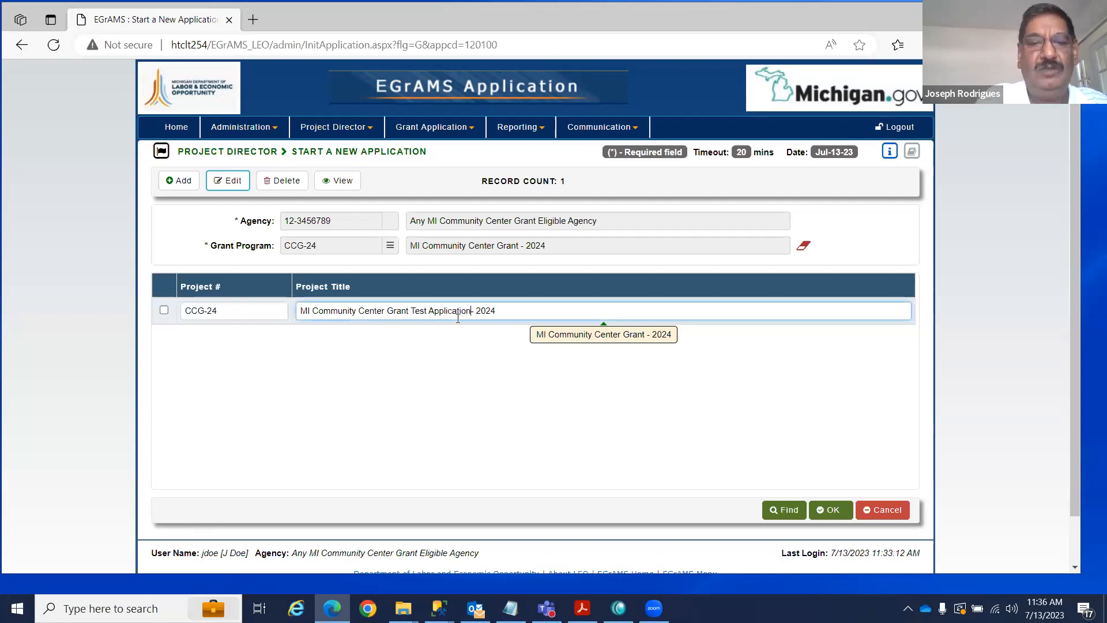
pyautogui.click(829, 509)
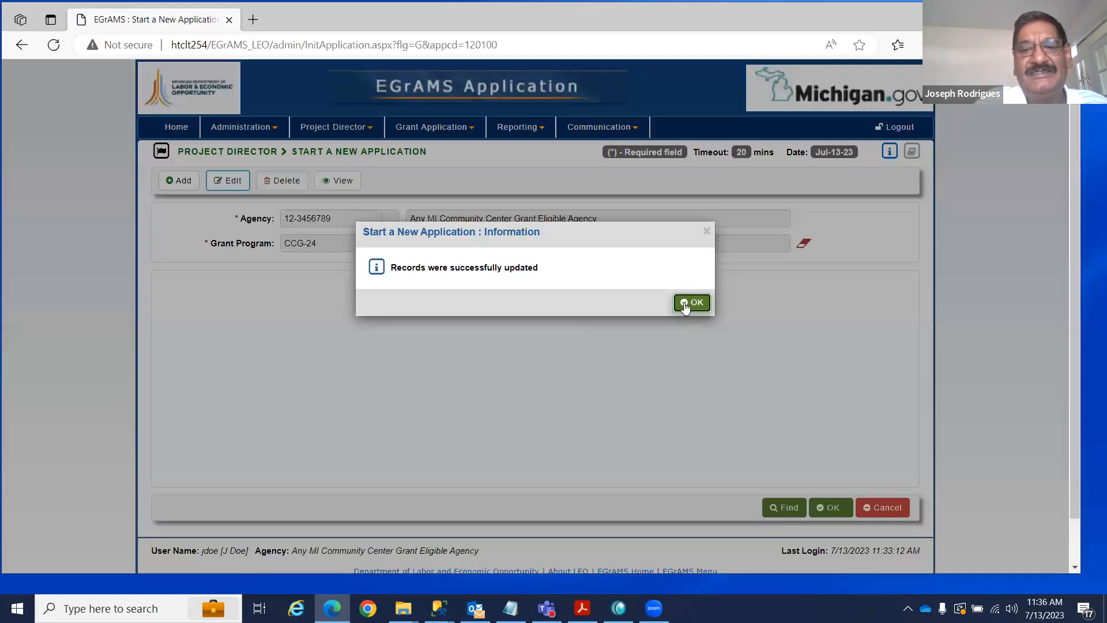
pyautogui.click(689, 302)
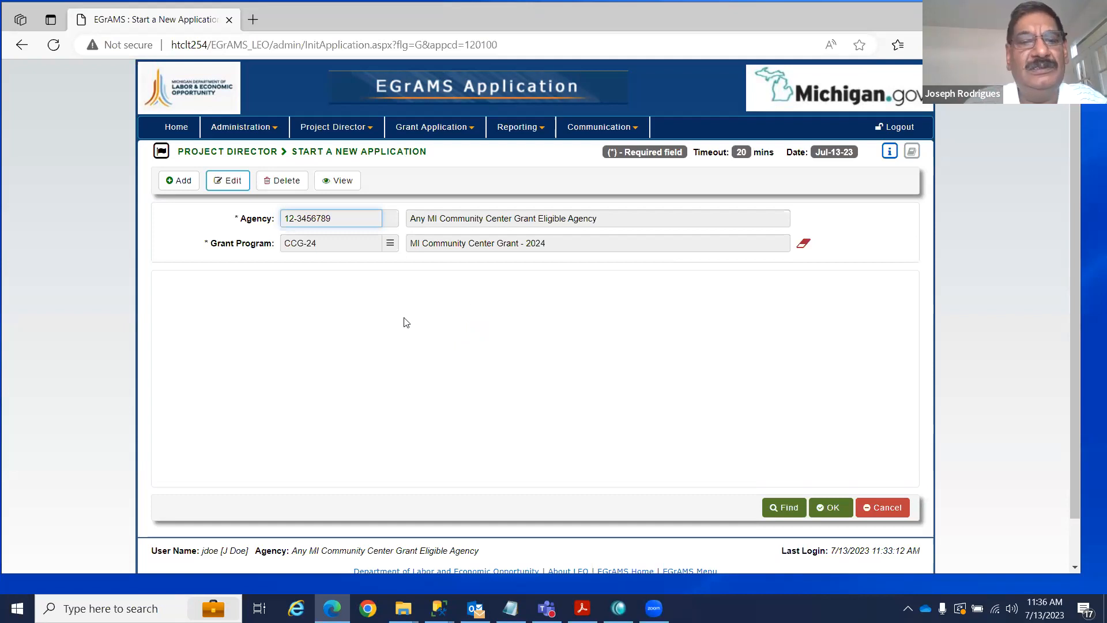
pyautogui.click(371, 131)
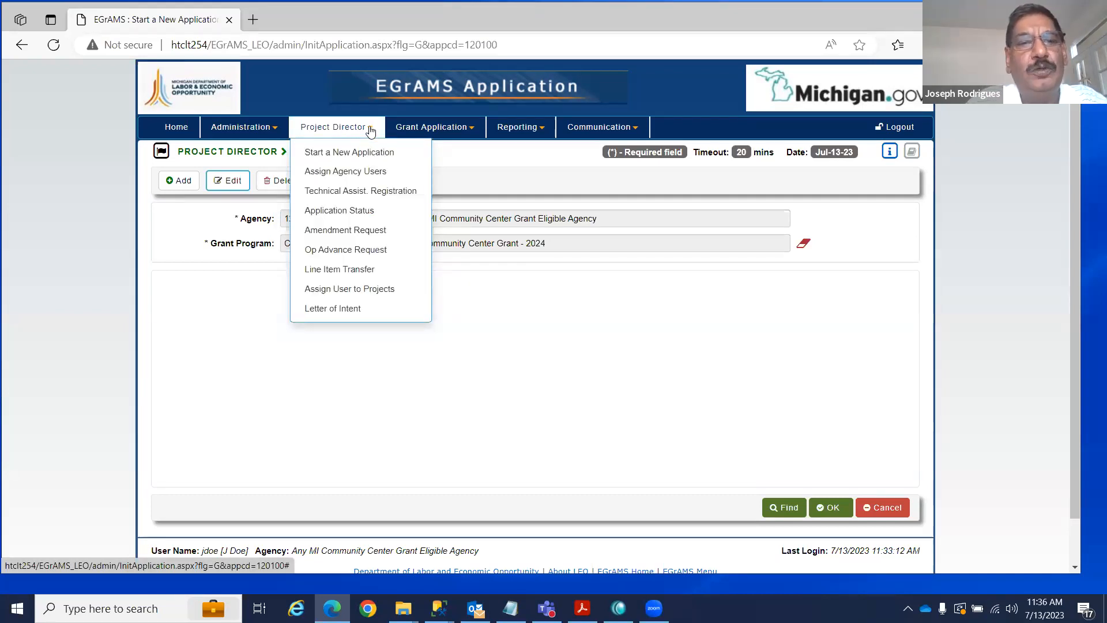
# Give the third CCG-24 agency user code 9 Authorized Official with Appl. access, then open their Section Category.
pyautogui.click(323, 173)
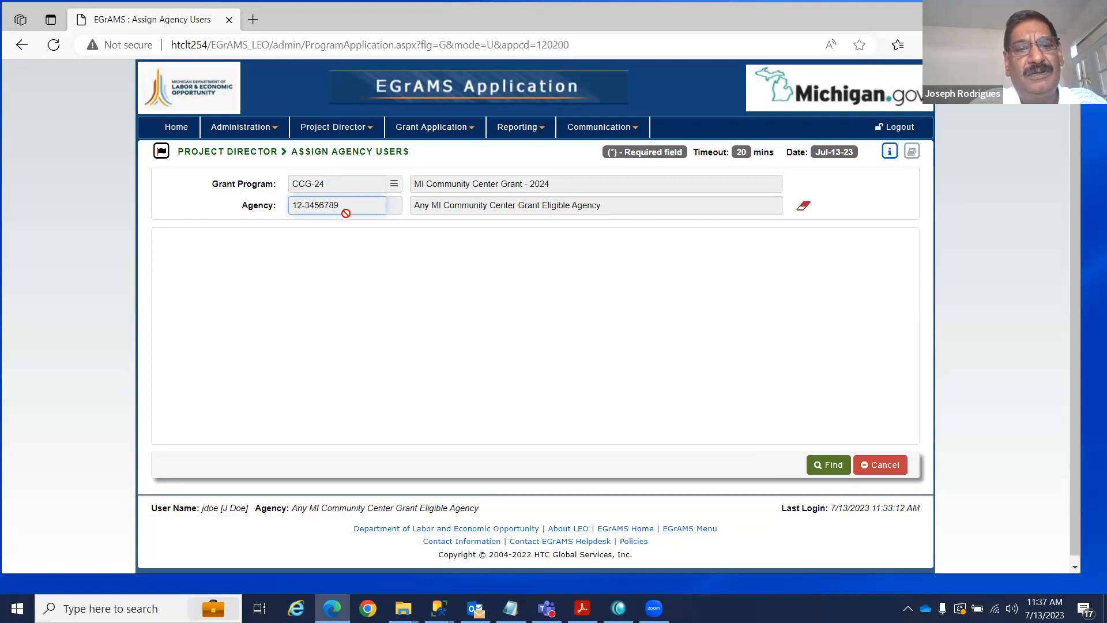
pyautogui.click(833, 464)
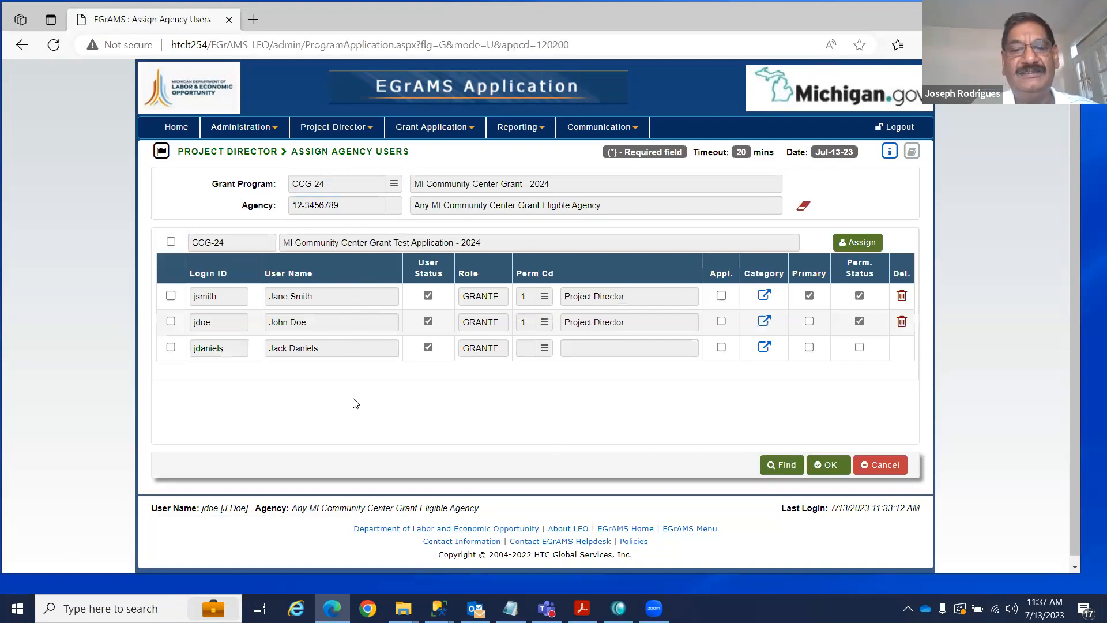
pyautogui.click(544, 349)
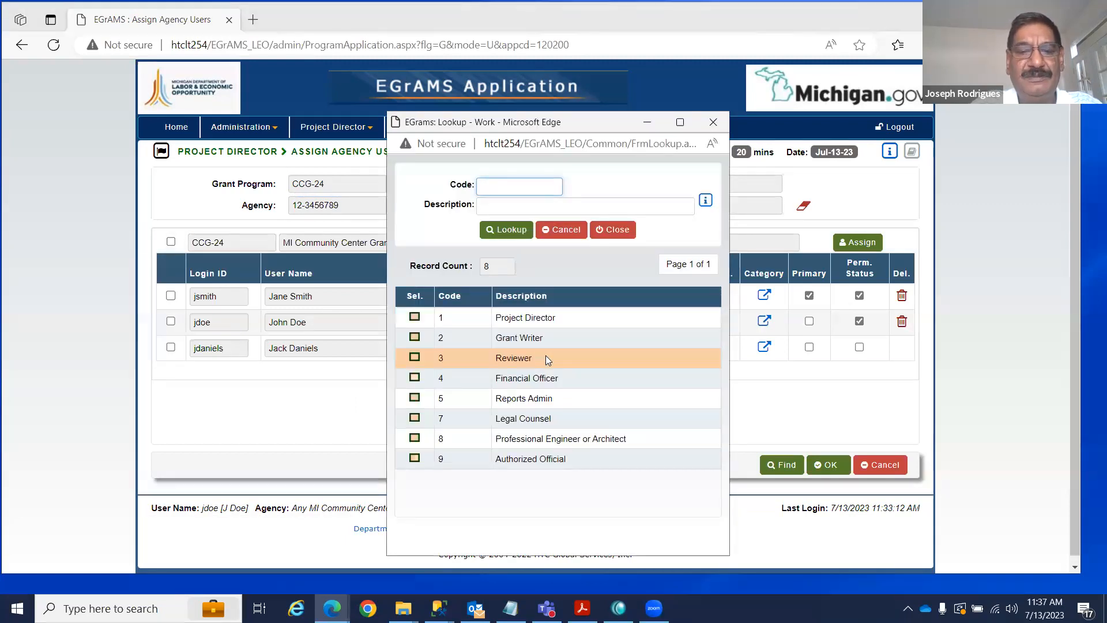
pyautogui.click(414, 458)
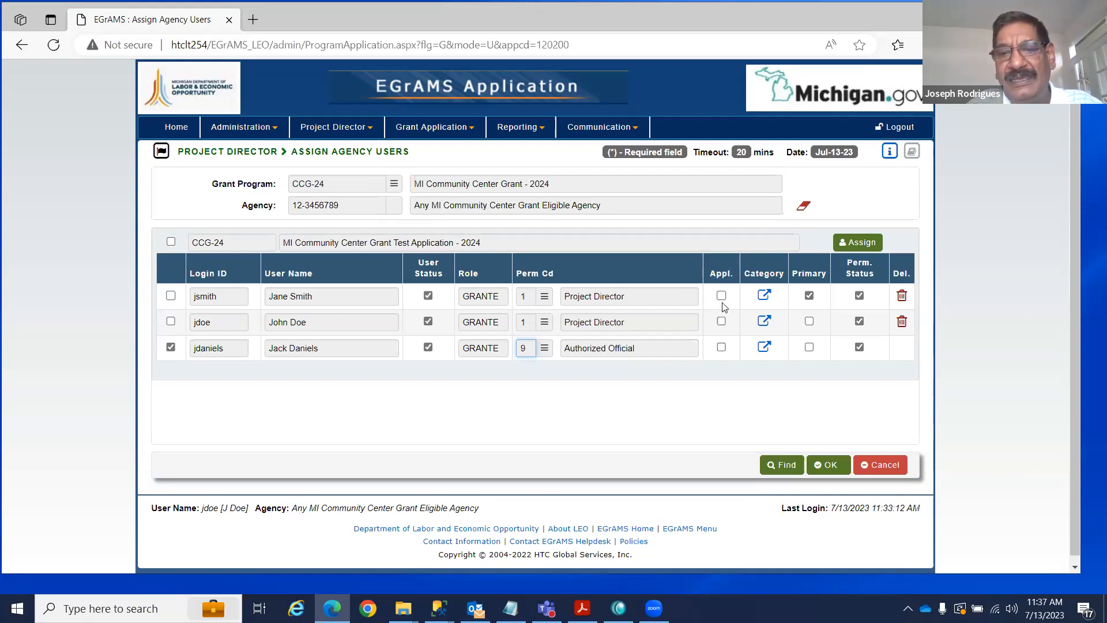
pyautogui.click(721, 348)
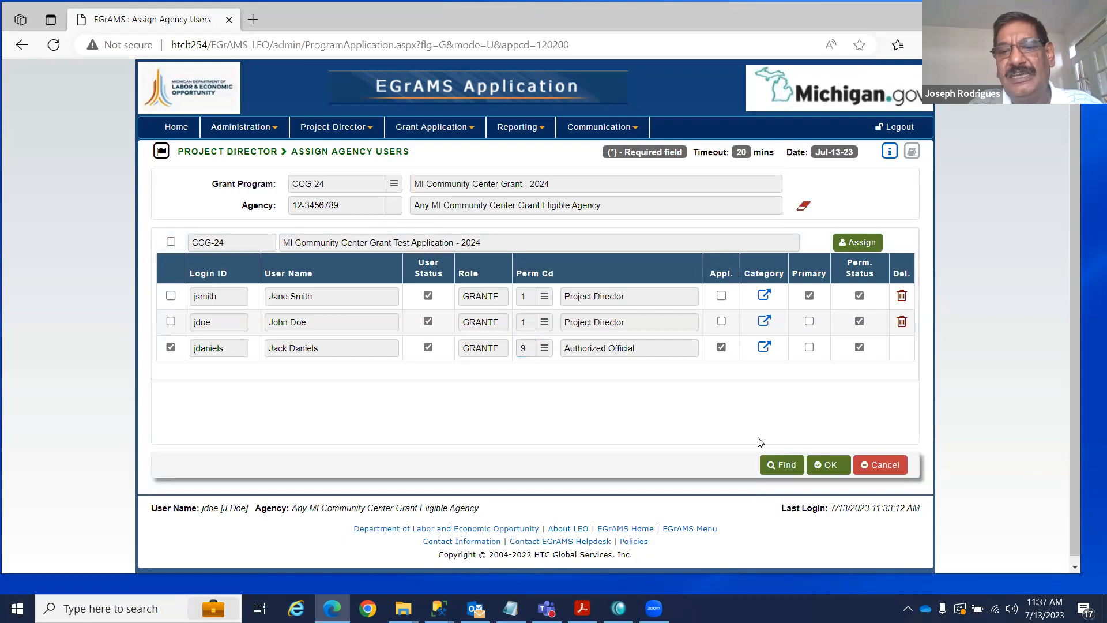
pyautogui.click(765, 347)
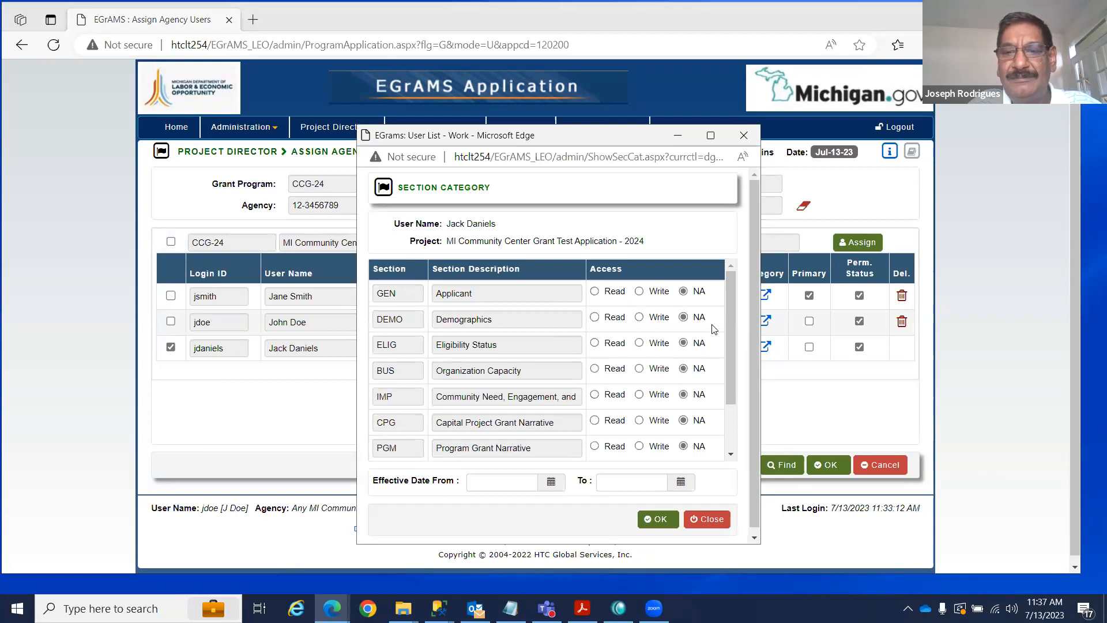
# Grant Read on GEN and DEMO and Write on ELIG, CPG, PGM and CERT, then save the assignment.
pyautogui.moveTo(730, 337); pyautogui.dragTo(732, 400)
pyautogui.moveTo(738, 351); pyautogui.dragTo(743, 281)
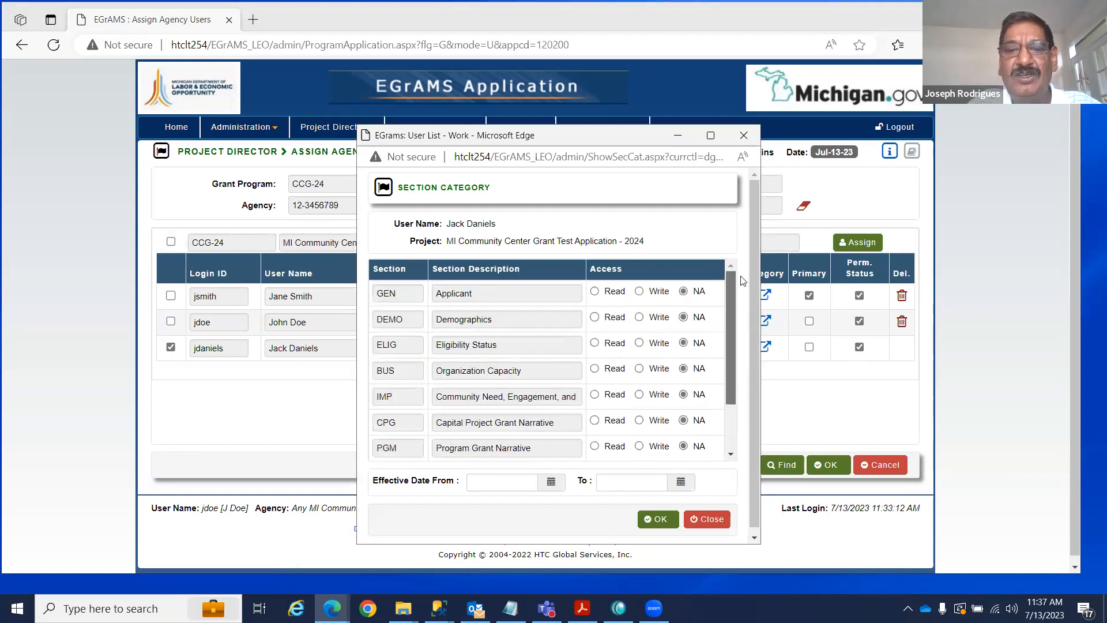
pyautogui.click(594, 292)
pyautogui.click(594, 317)
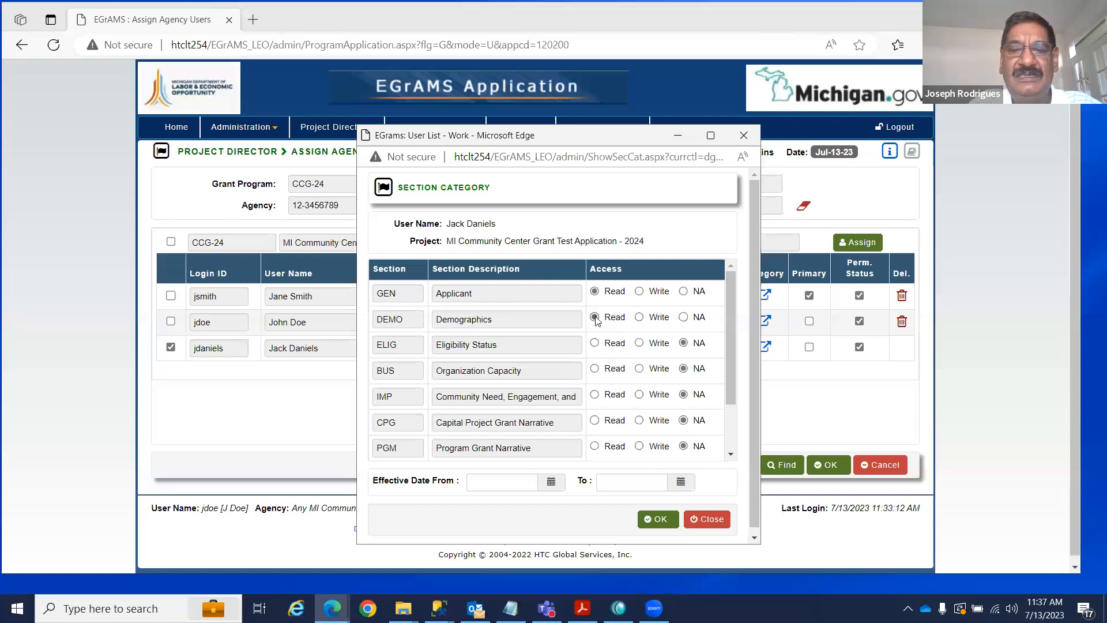
pyautogui.click(639, 343)
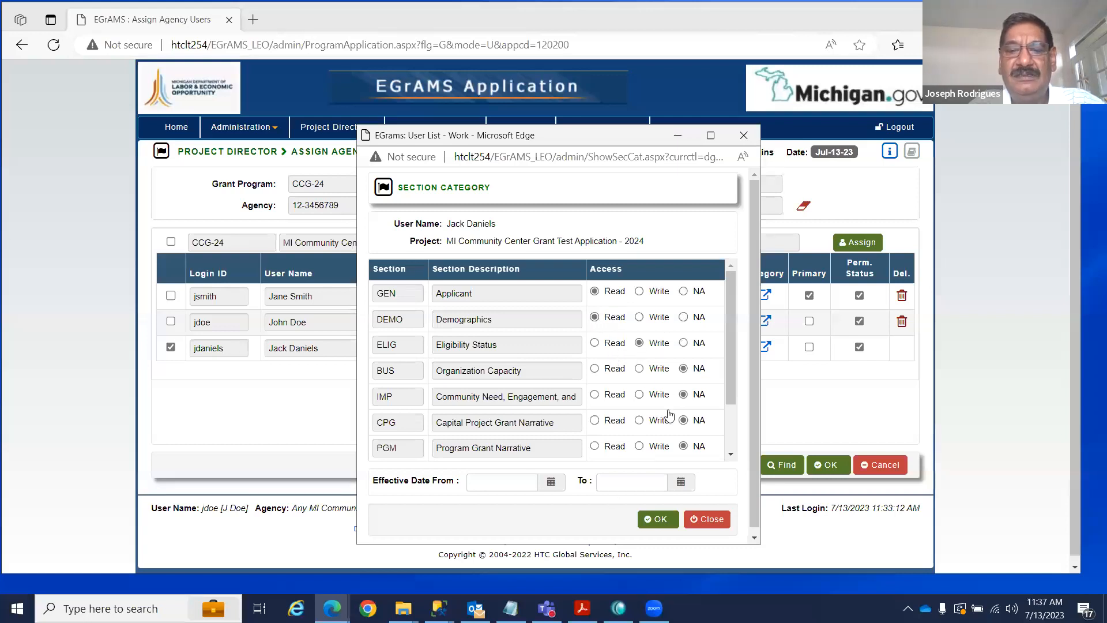
pyautogui.click(640, 421)
pyautogui.click(639, 446)
pyautogui.scroll(-2, 641, 448)
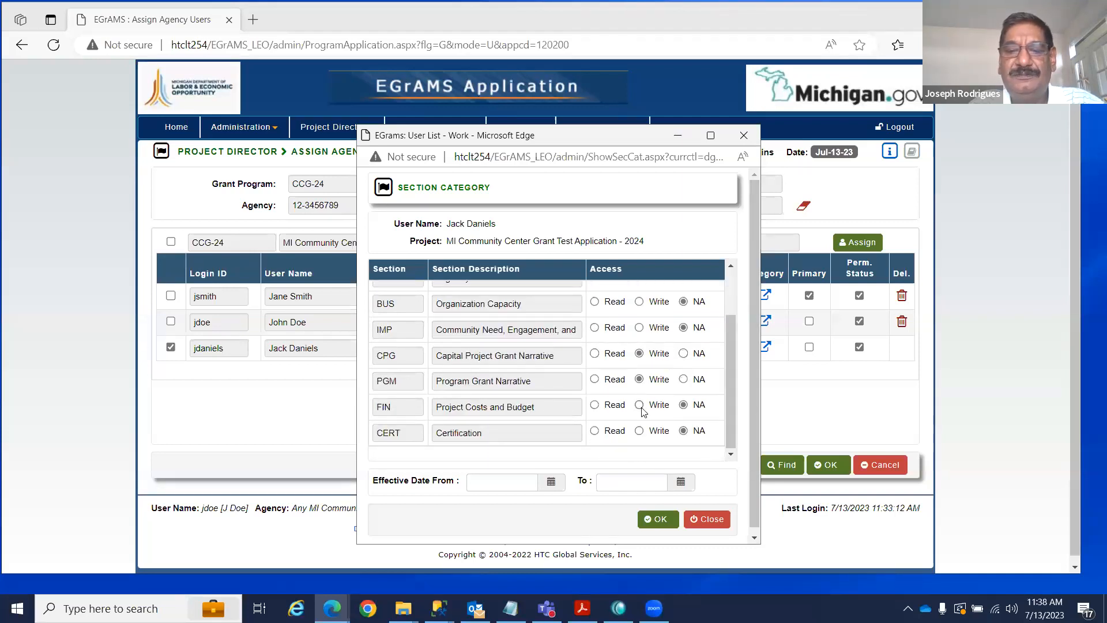
pyautogui.click(639, 431)
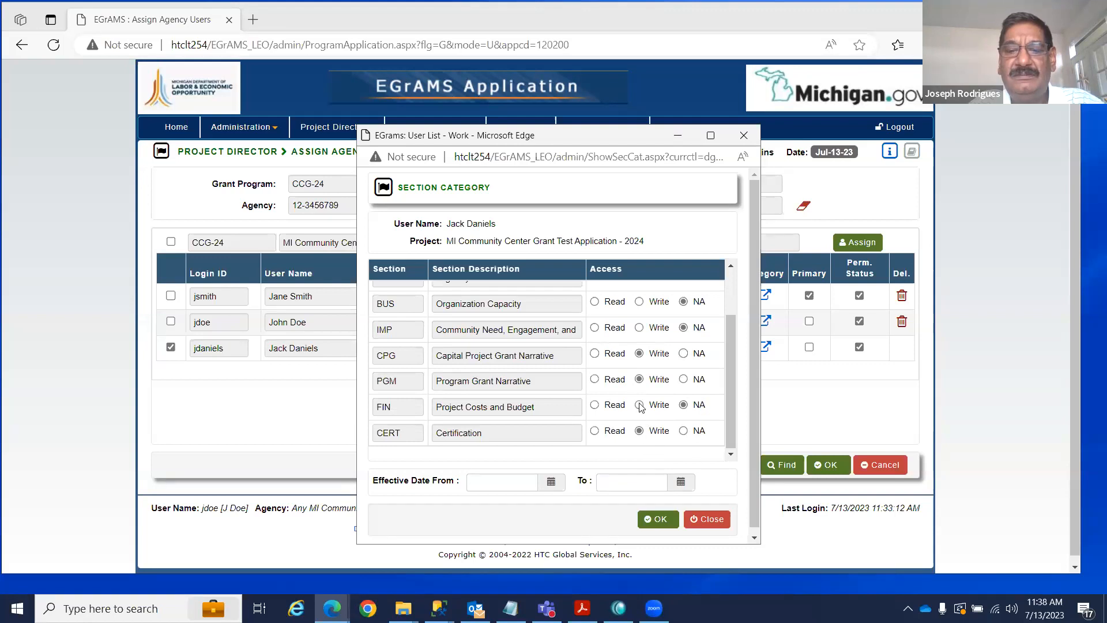
pyautogui.click(657, 518)
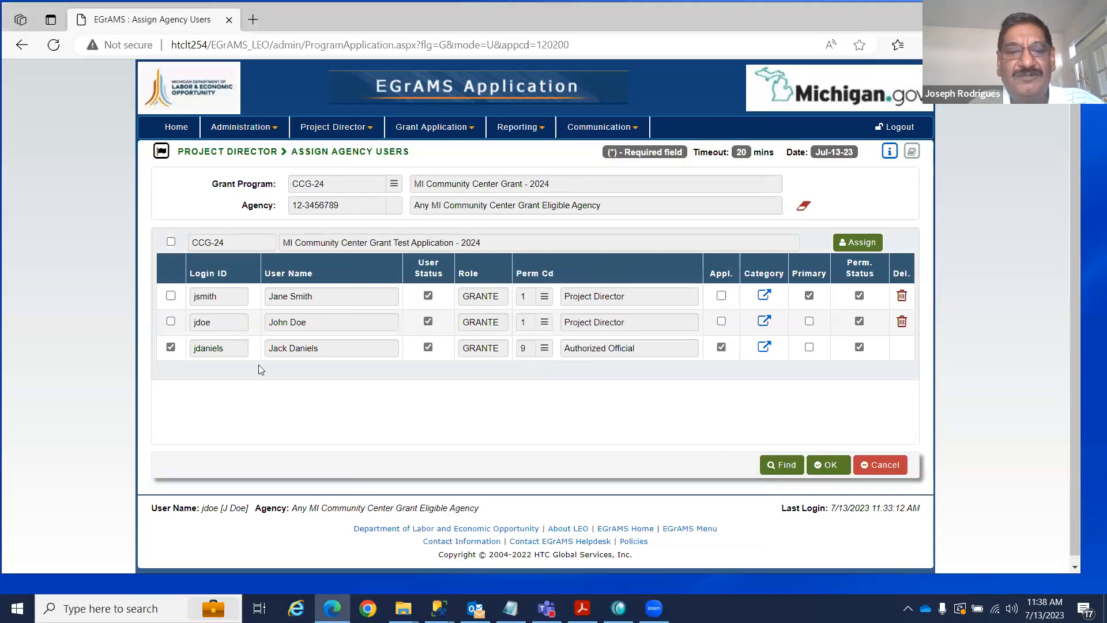
pyautogui.click(830, 467)
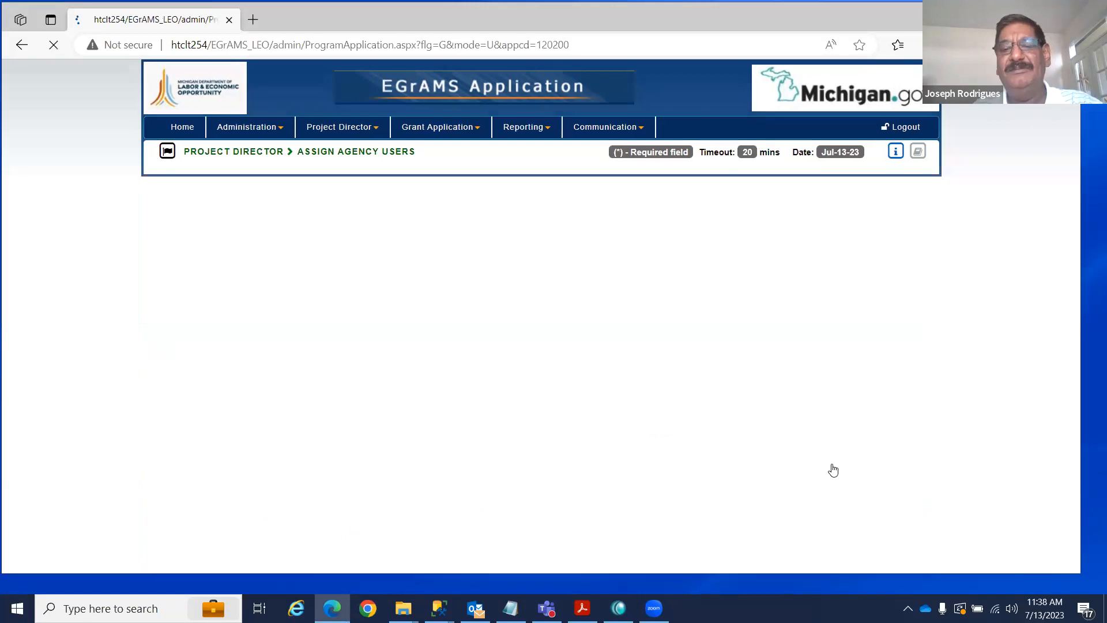
pyautogui.click(694, 302)
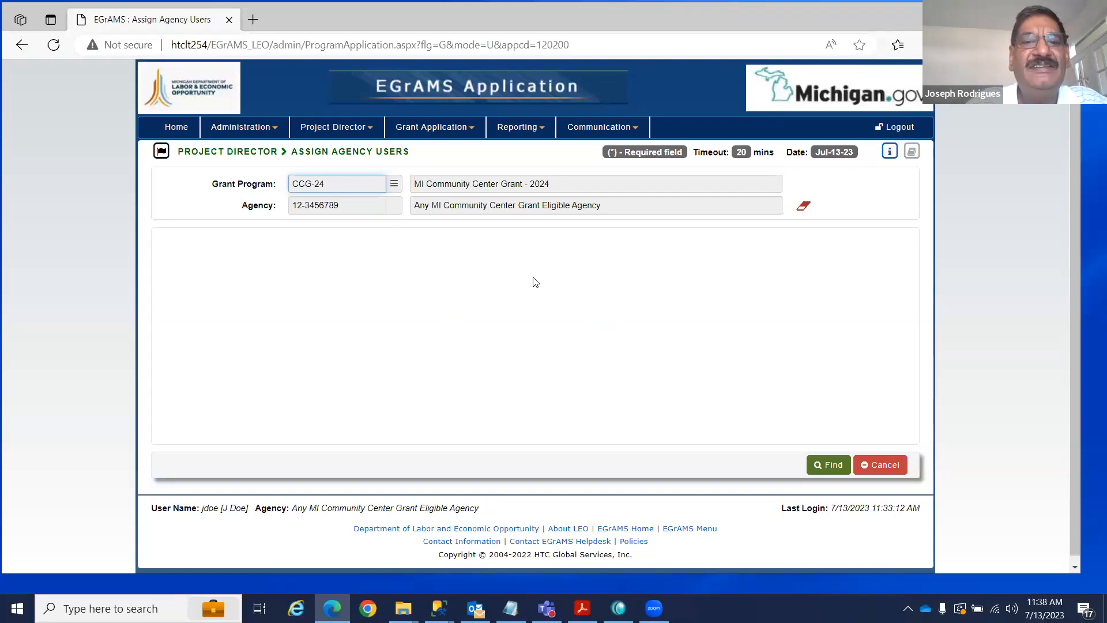
# Open the work-in-progress CCG-24 test application via Enter / Edit Application, starting from the beginning.
pyautogui.click(453, 129)
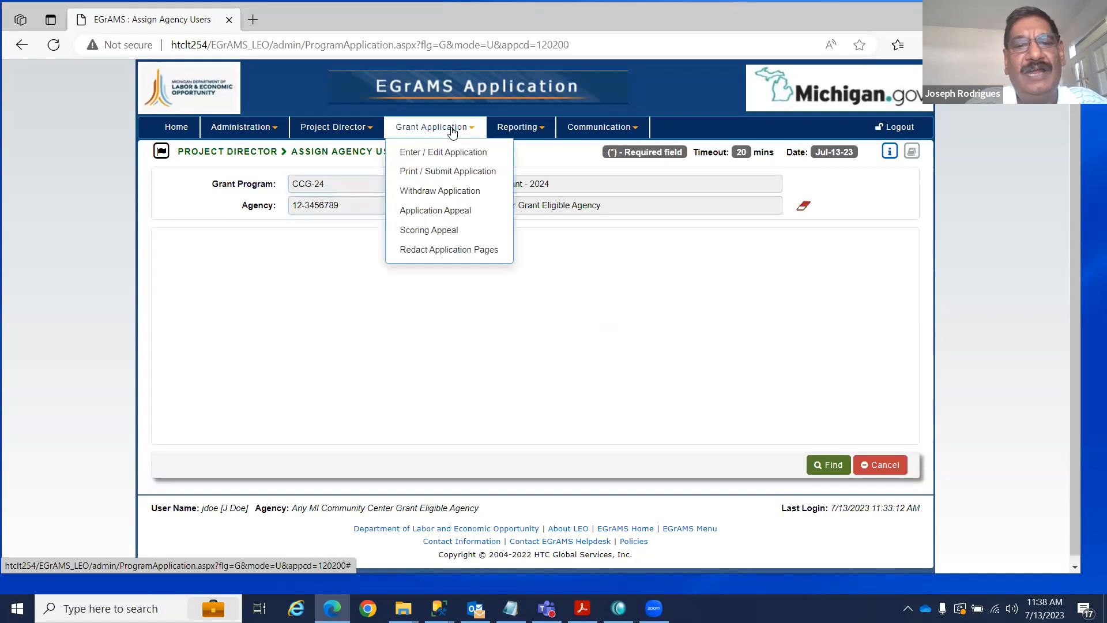
pyautogui.click(463, 155)
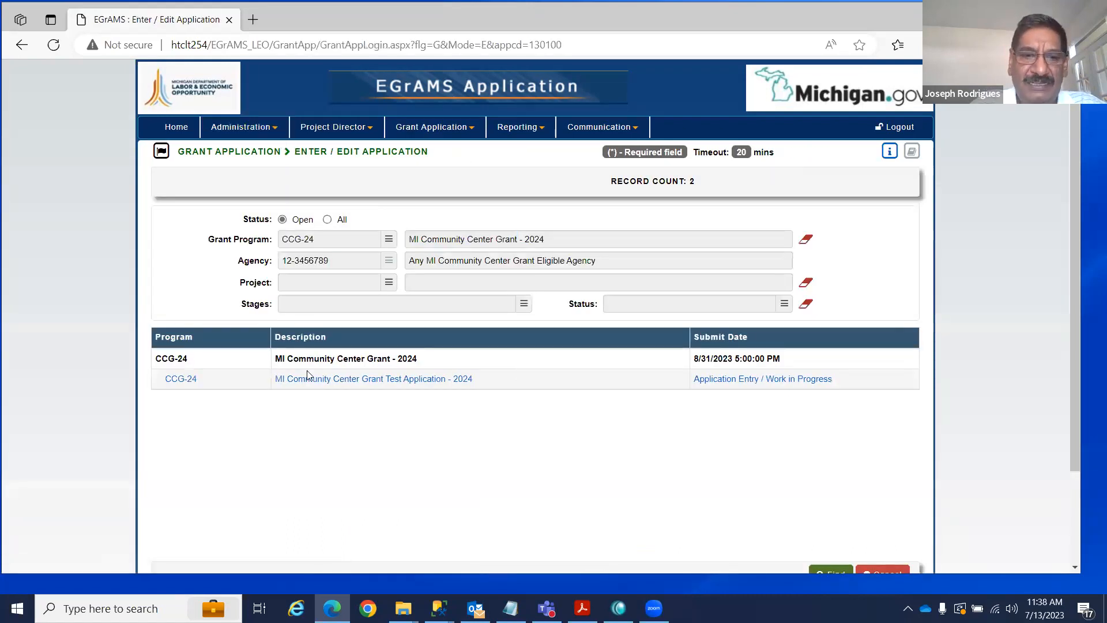
pyautogui.click(781, 383)
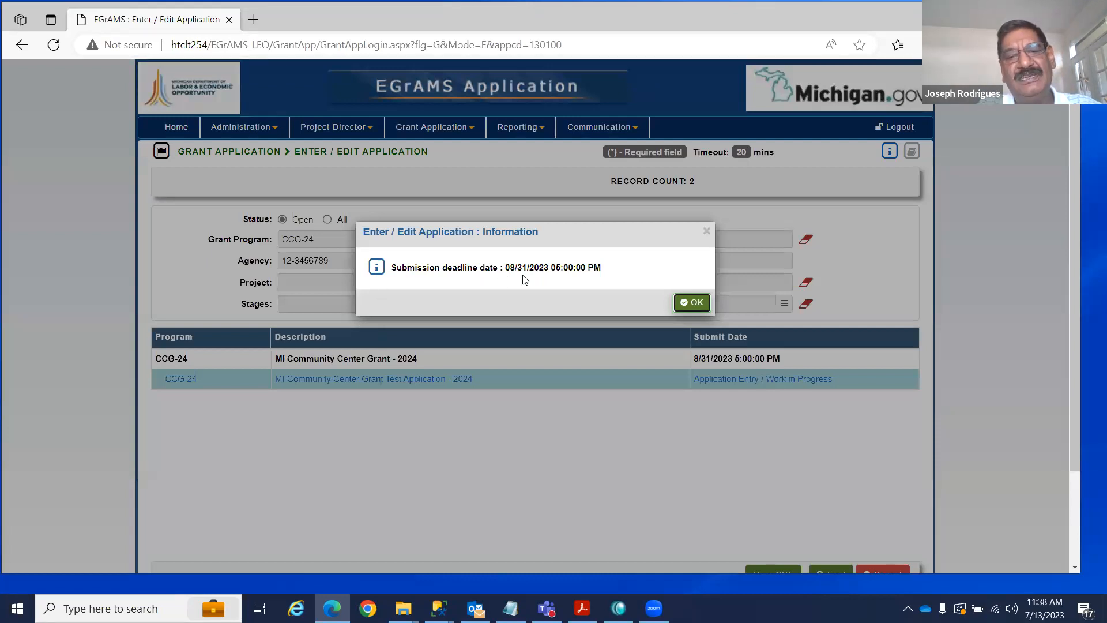
pyautogui.click(686, 302)
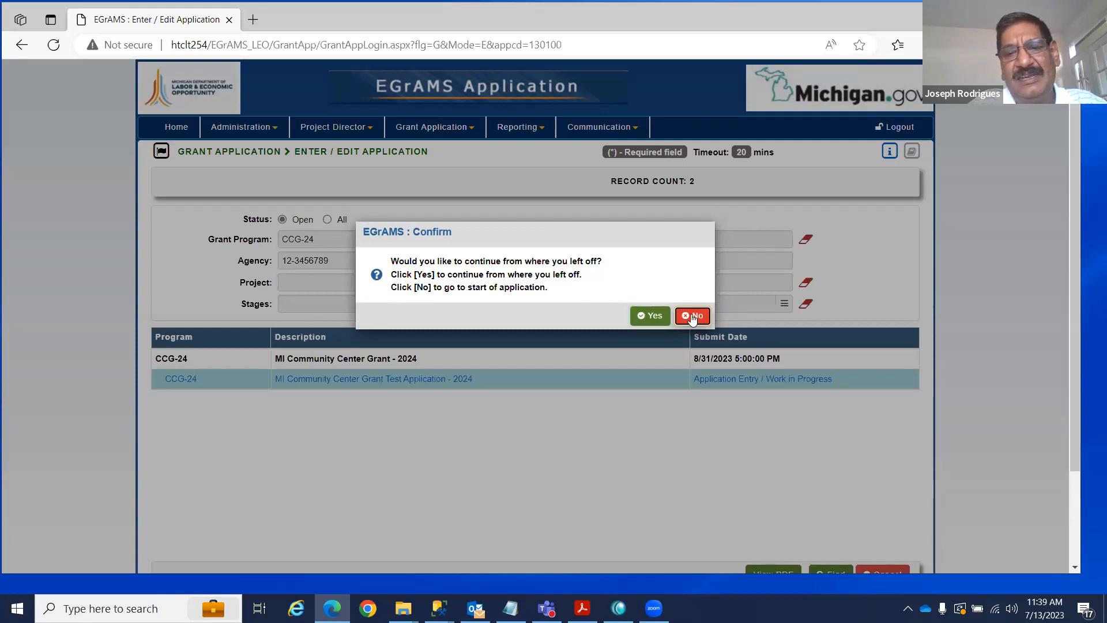
pyautogui.click(692, 316)
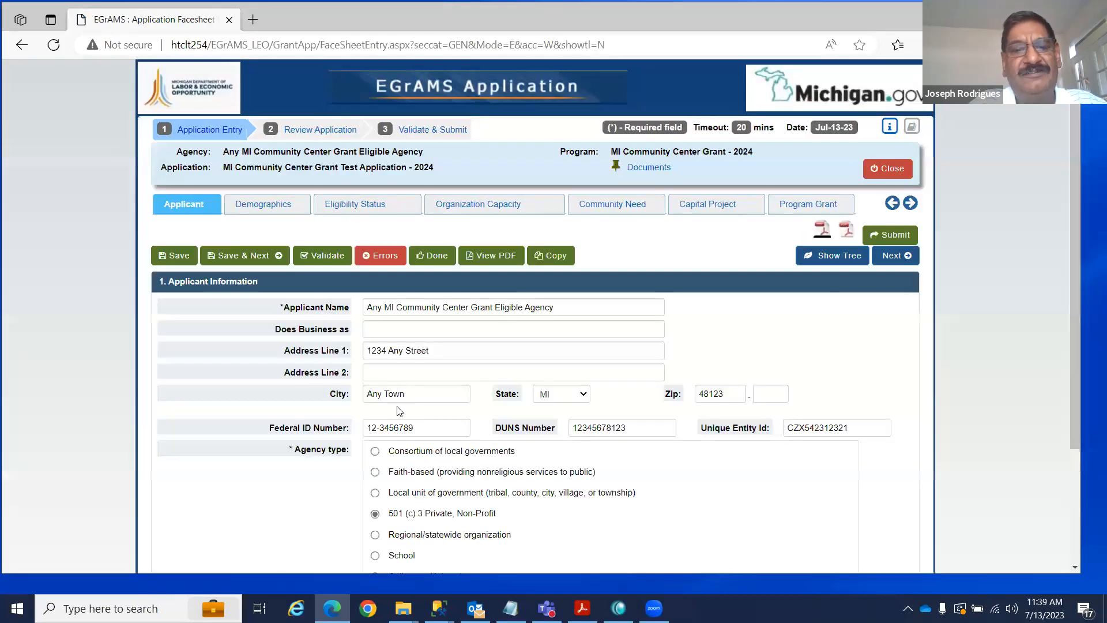
pyautogui.scroll(-2, 761, 319)
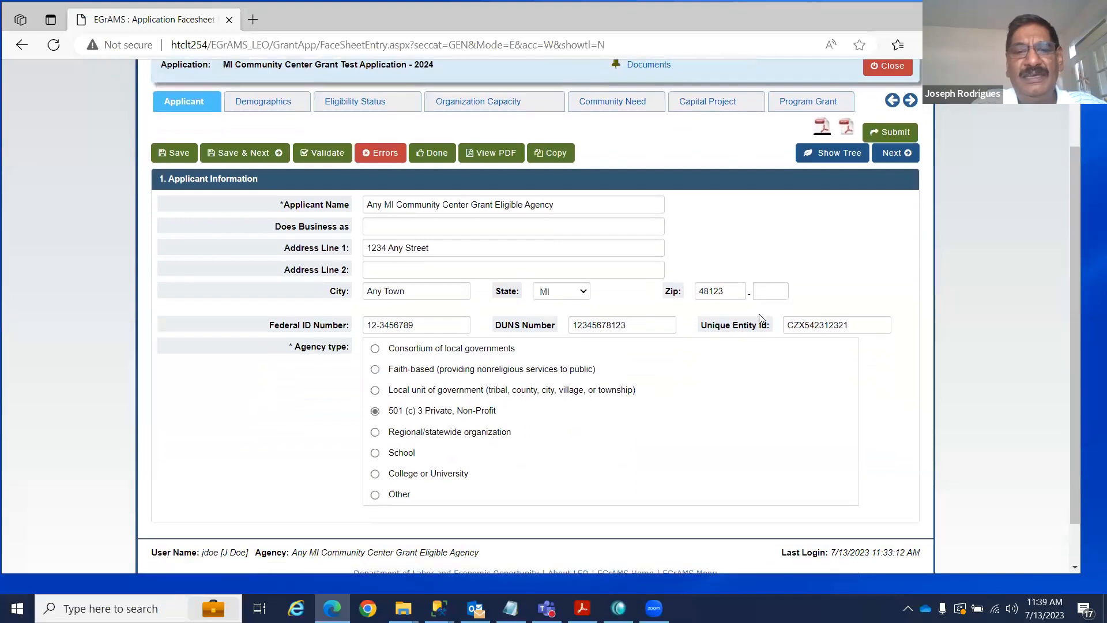
pyautogui.scroll(1, 769, 400)
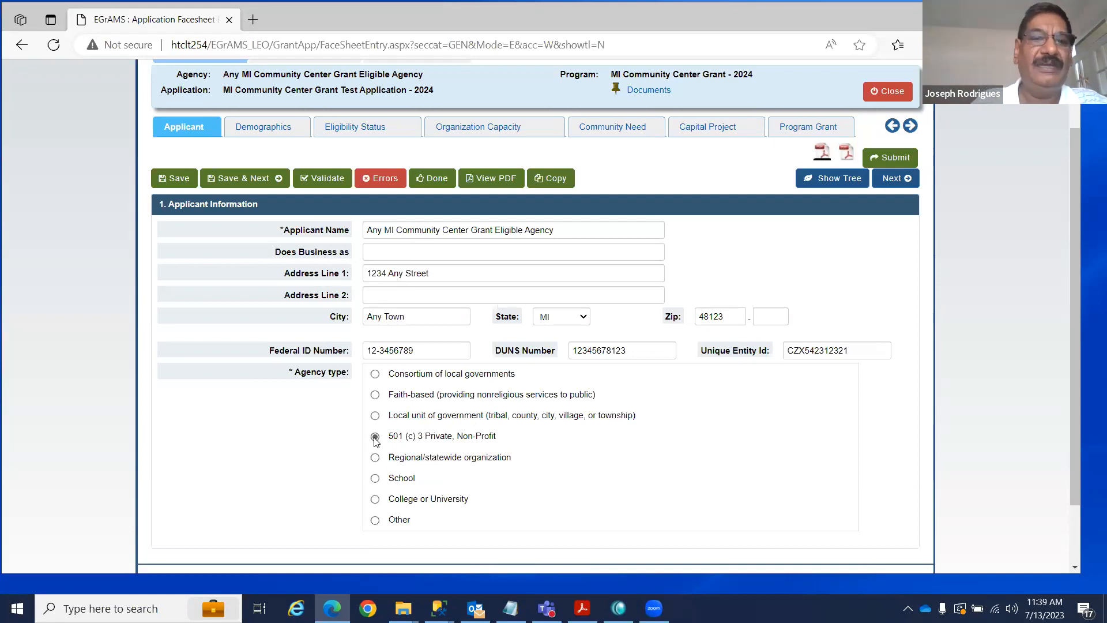
pyautogui.scroll(1, 753, 289)
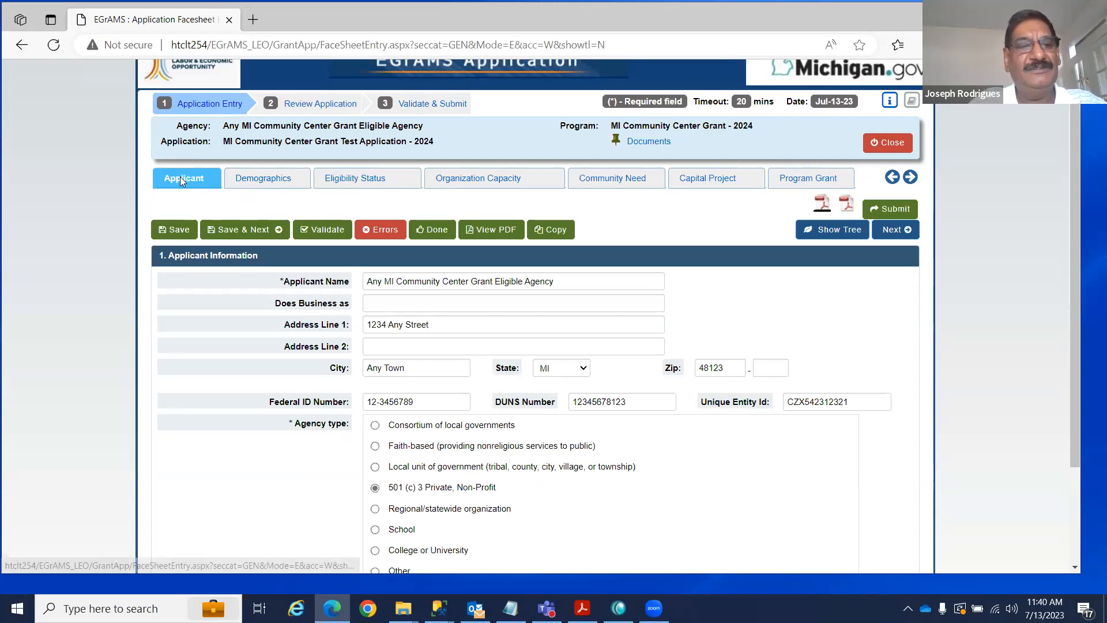
# Step through Demographics, Eligibility Status and Organization Capacity, then display the section tree.
pyautogui.click(277, 182)
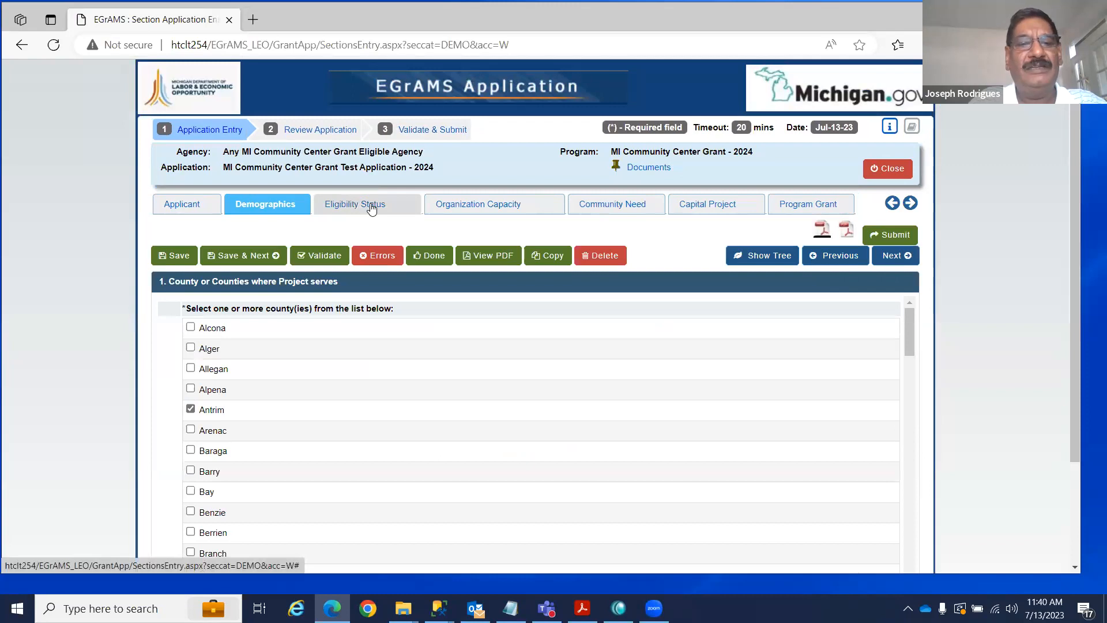
pyautogui.click(373, 209)
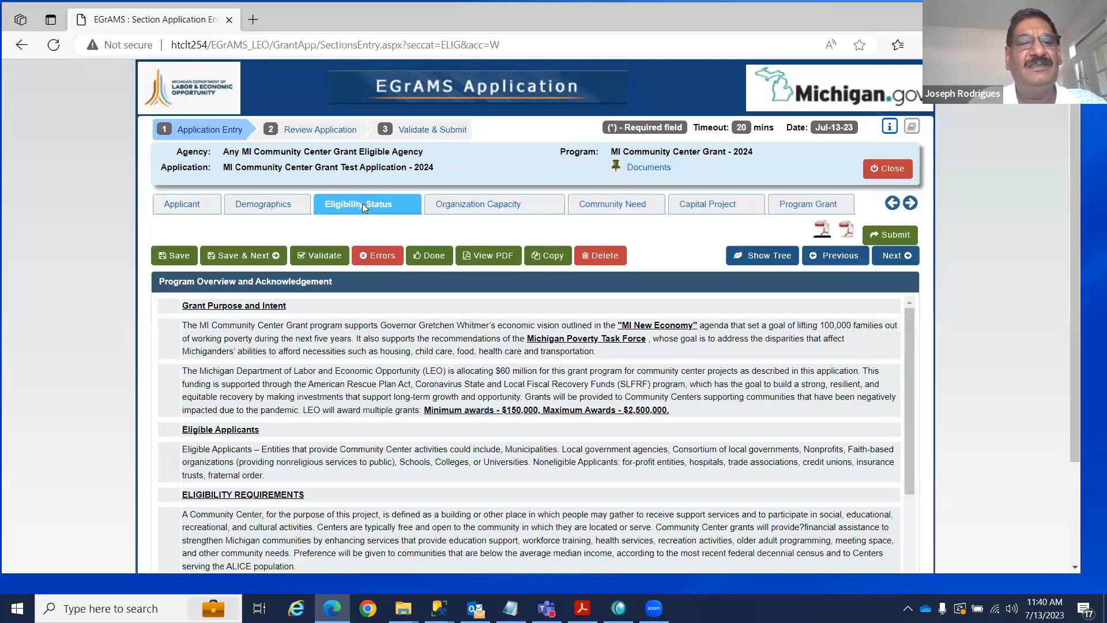
pyautogui.click(468, 206)
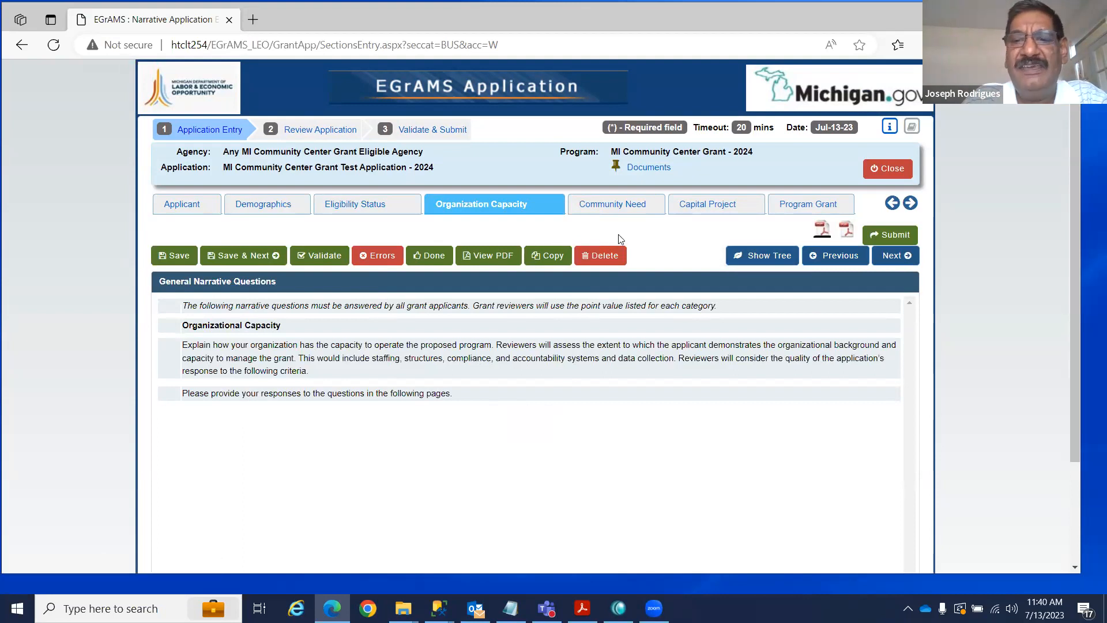
pyautogui.click(894, 256)
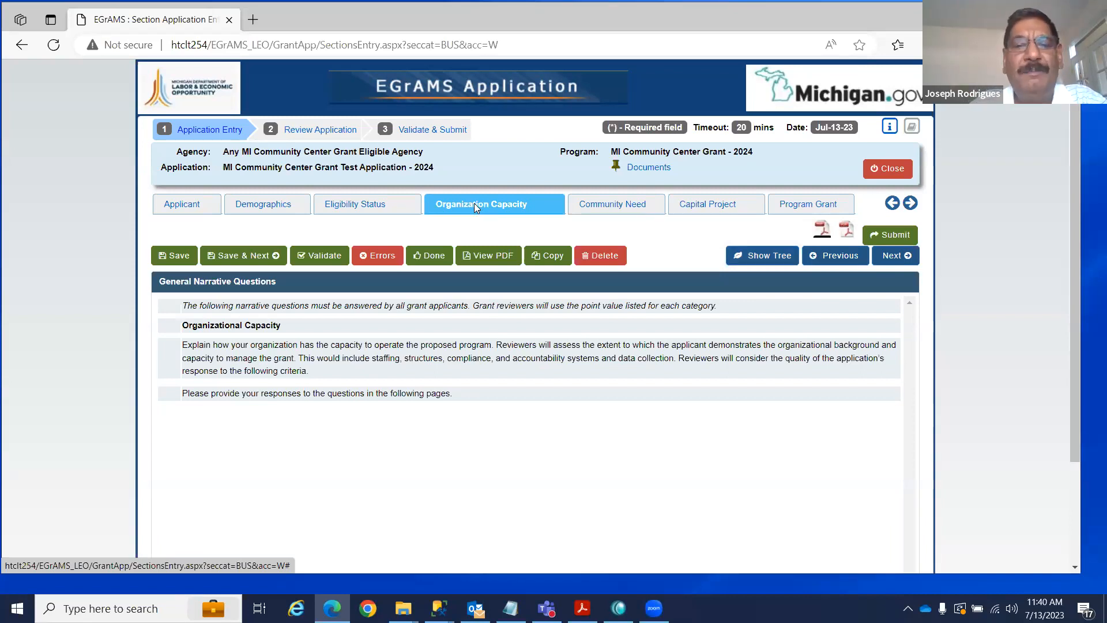
pyautogui.click(762, 260)
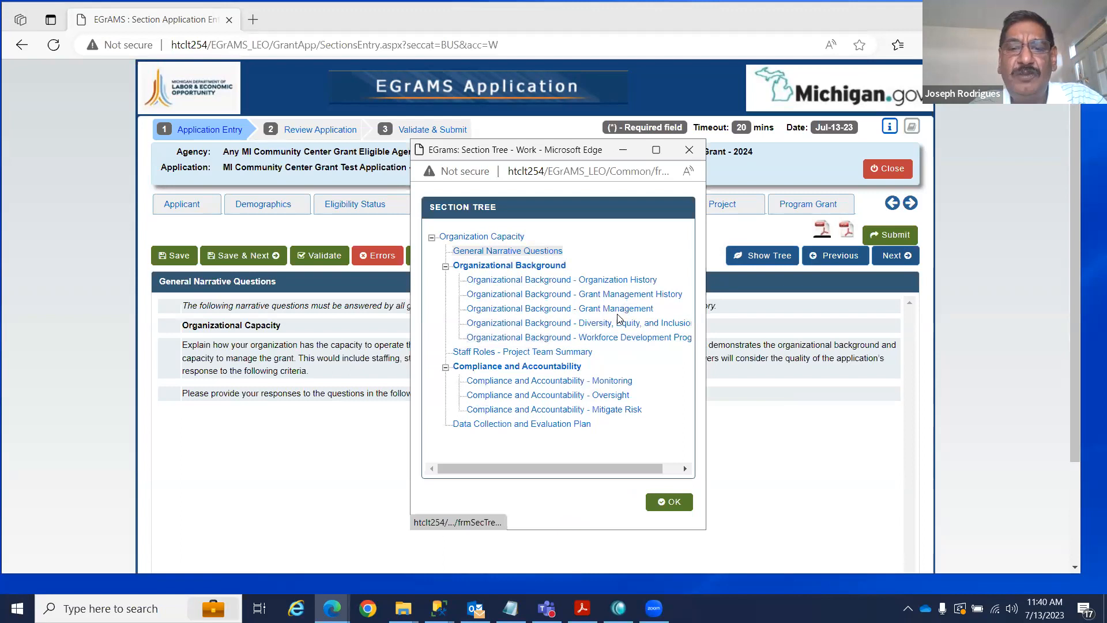
# Go to Organizational Background - Grant Management from the tree, then open the application Index.
pyautogui.click(565, 310)
pyautogui.click(667, 500)
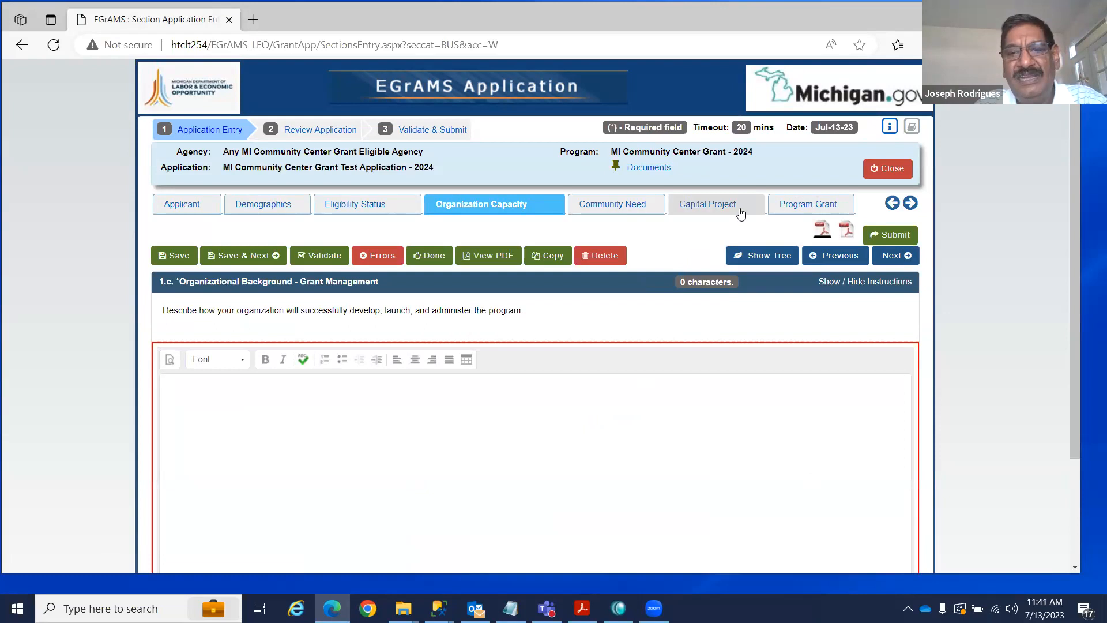
pyautogui.click(910, 204)
pyautogui.click(911, 205)
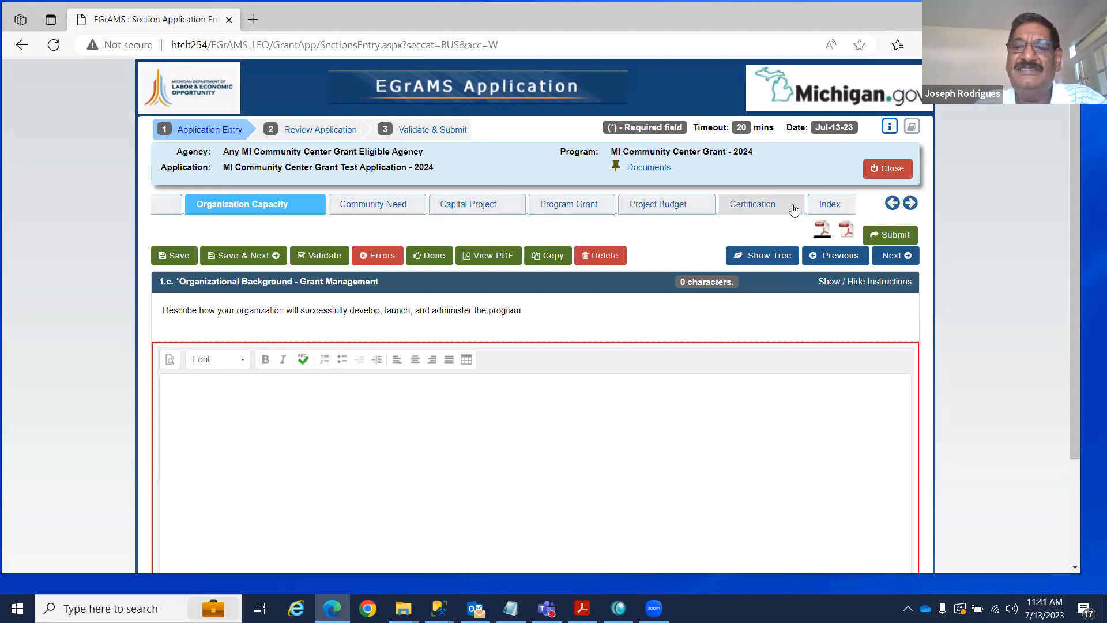
pyautogui.click(834, 206)
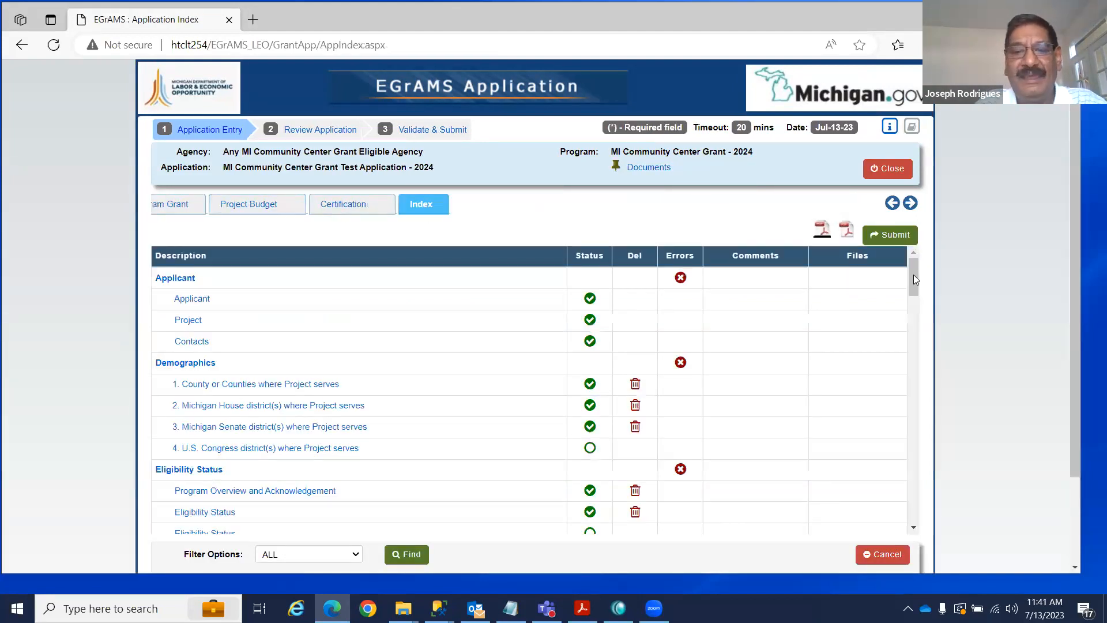
# Open '2. Michigan House district(s) where Project serves' from the index list.
pyautogui.moveTo(913, 275)
pyautogui.mouseDown()
pyautogui.moveTo(902, 516)
pyautogui.moveTo(925, 277)
pyautogui.mouseUp()
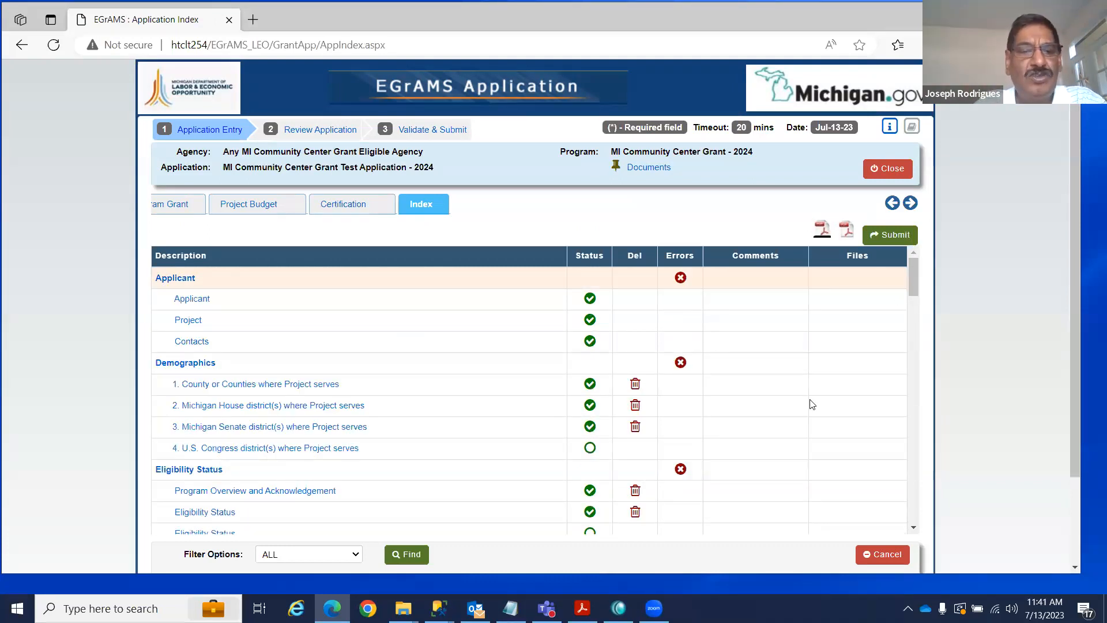
pyautogui.click(351, 406)
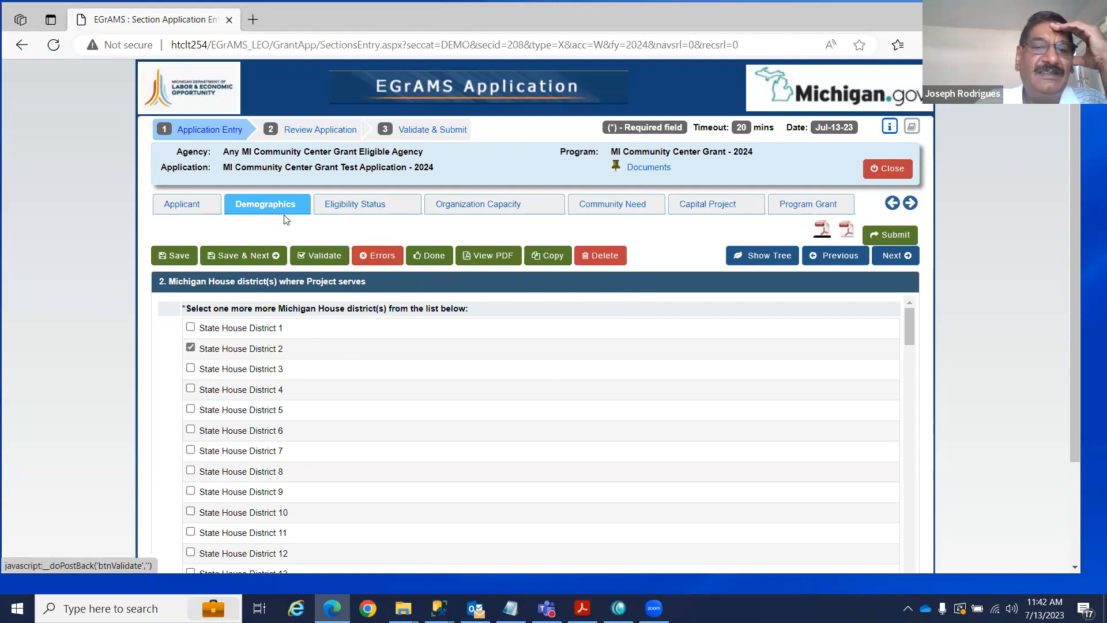
# Validate the Demographics section showing the House districts question.
pyautogui.click(325, 256)
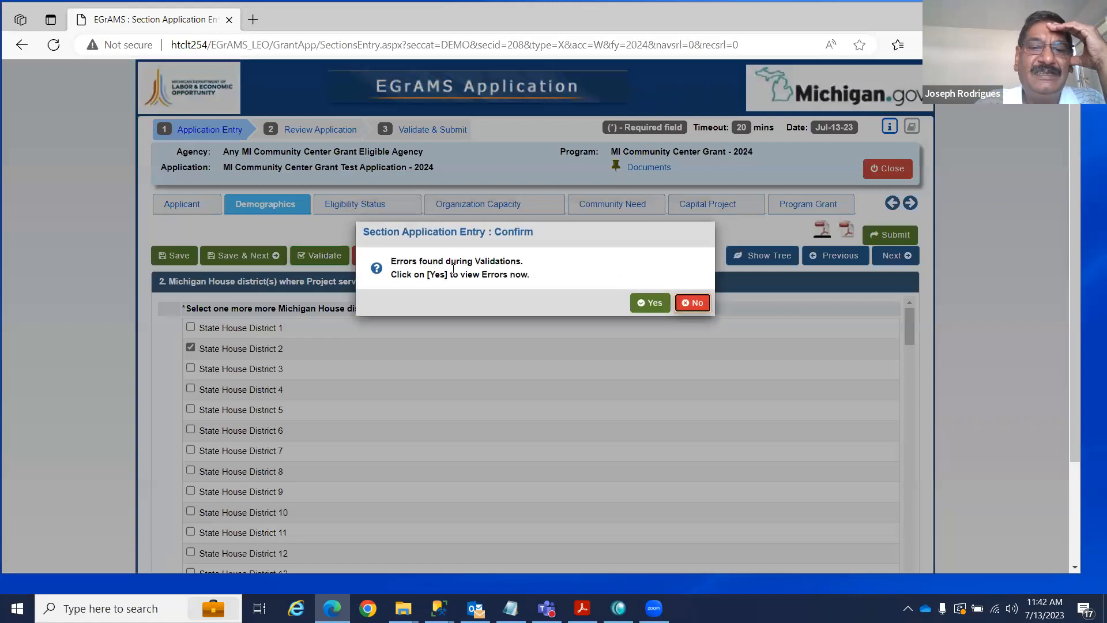
# Fix error FS-008 by ticking US Congress District 3, save and revalidate, then return to Applicant.
pyautogui.click(650, 281)
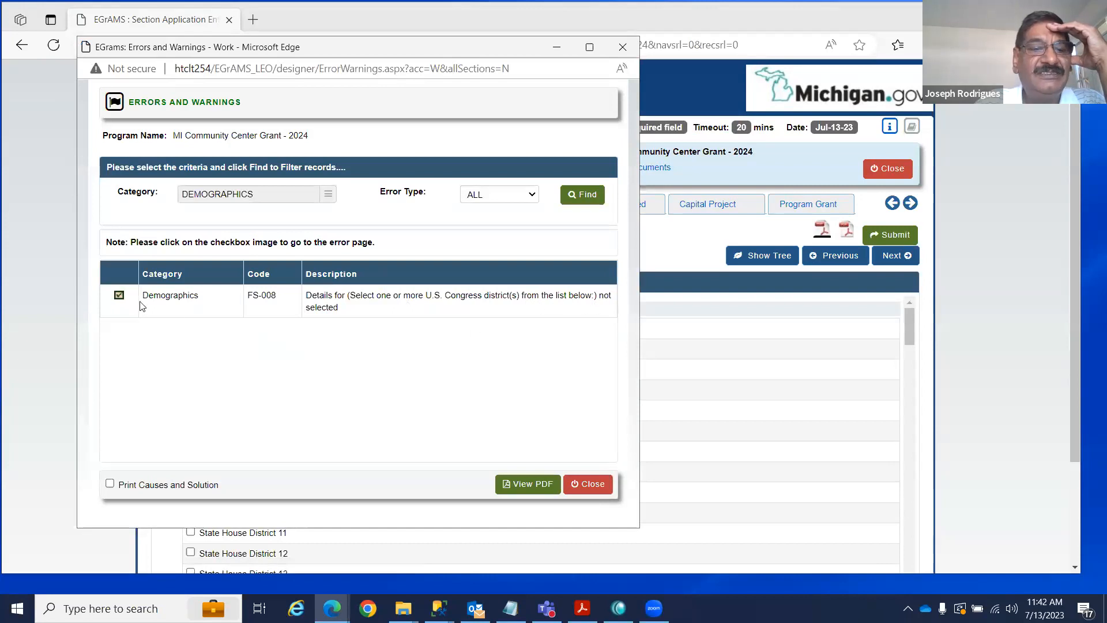
pyautogui.click(119, 295)
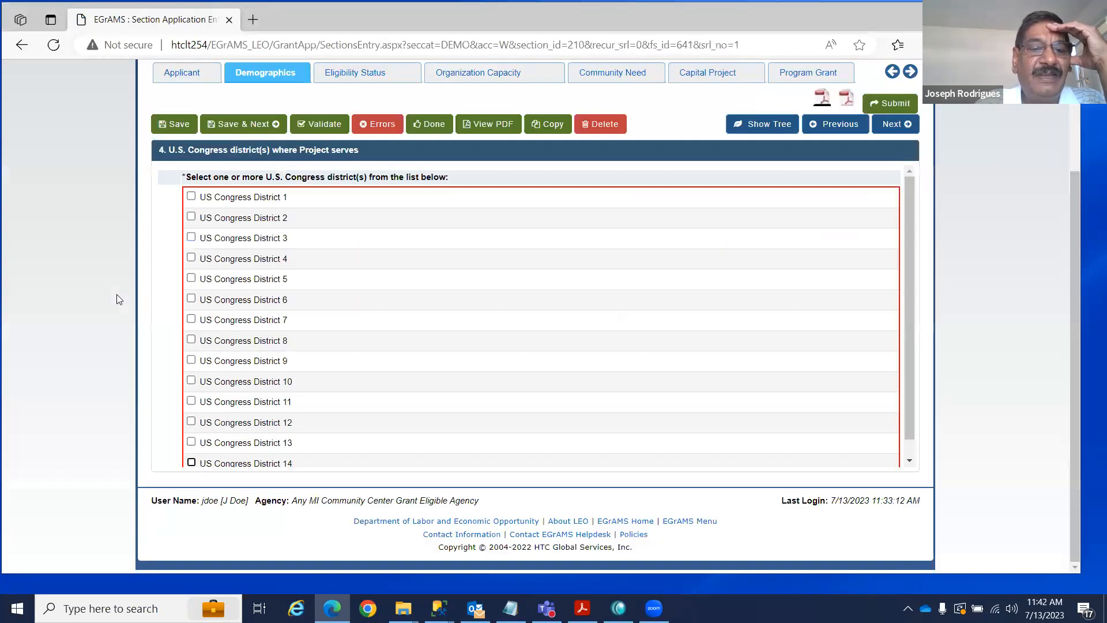
pyautogui.click(191, 237)
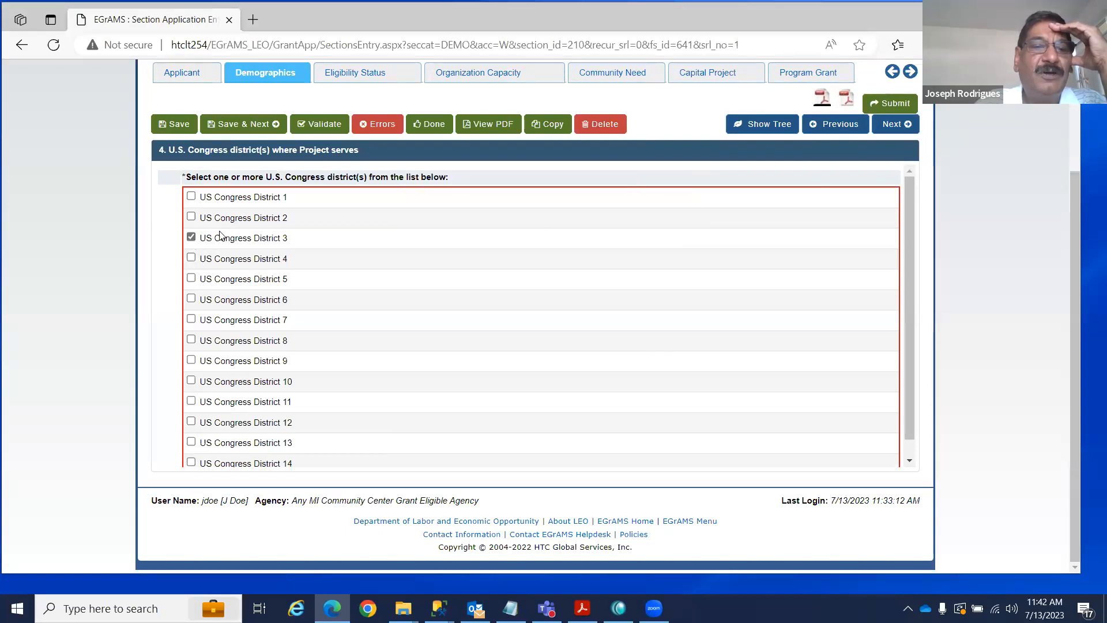
pyautogui.click(182, 128)
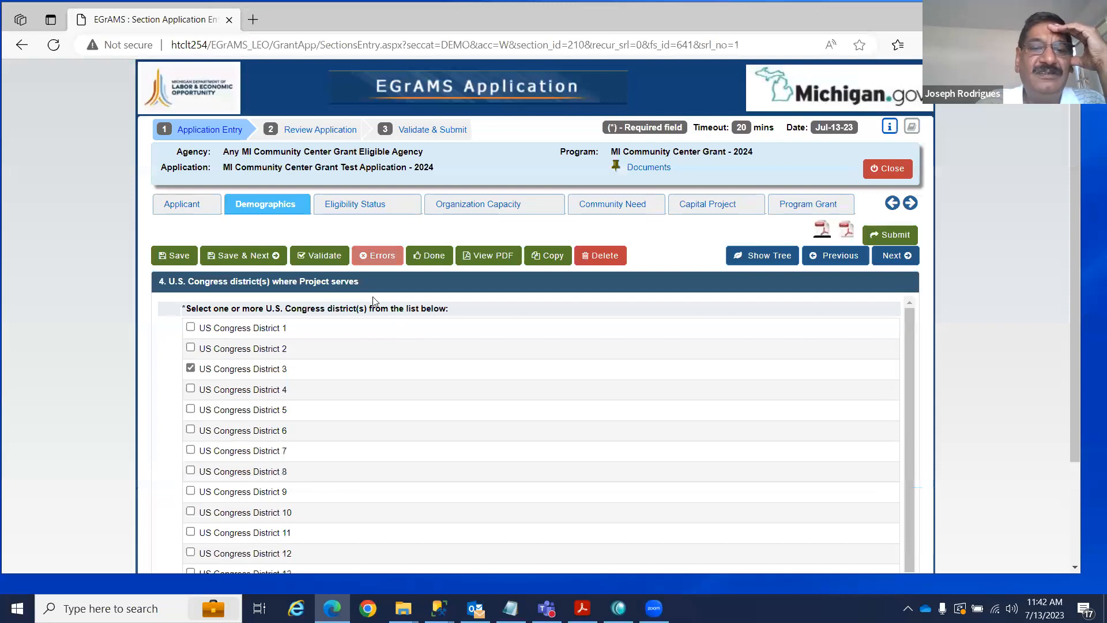
pyautogui.click(320, 256)
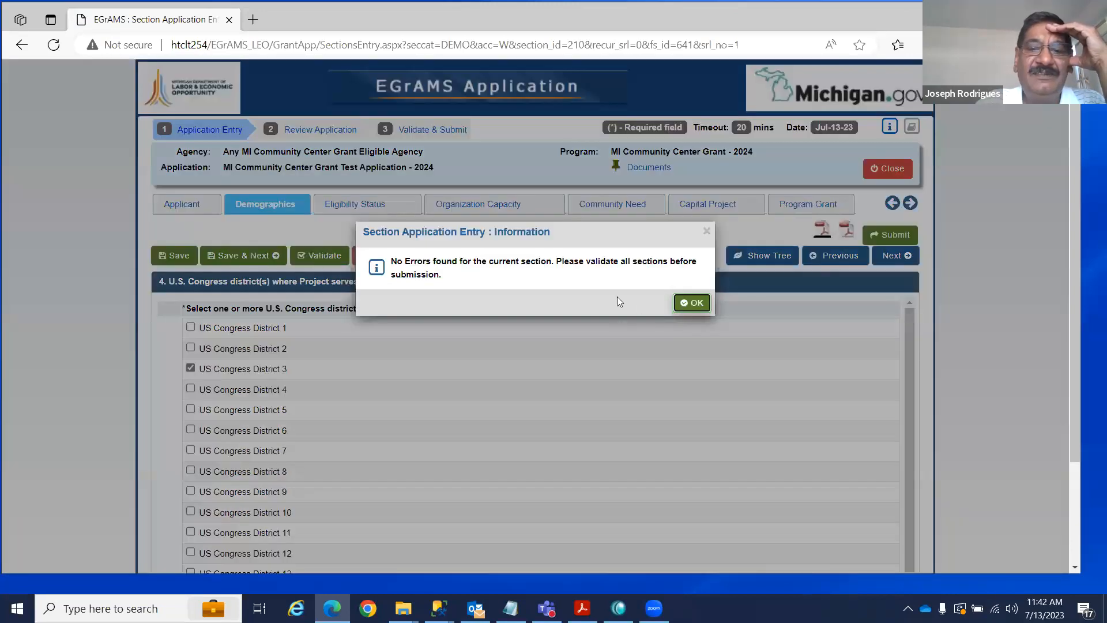
pyautogui.click(691, 303)
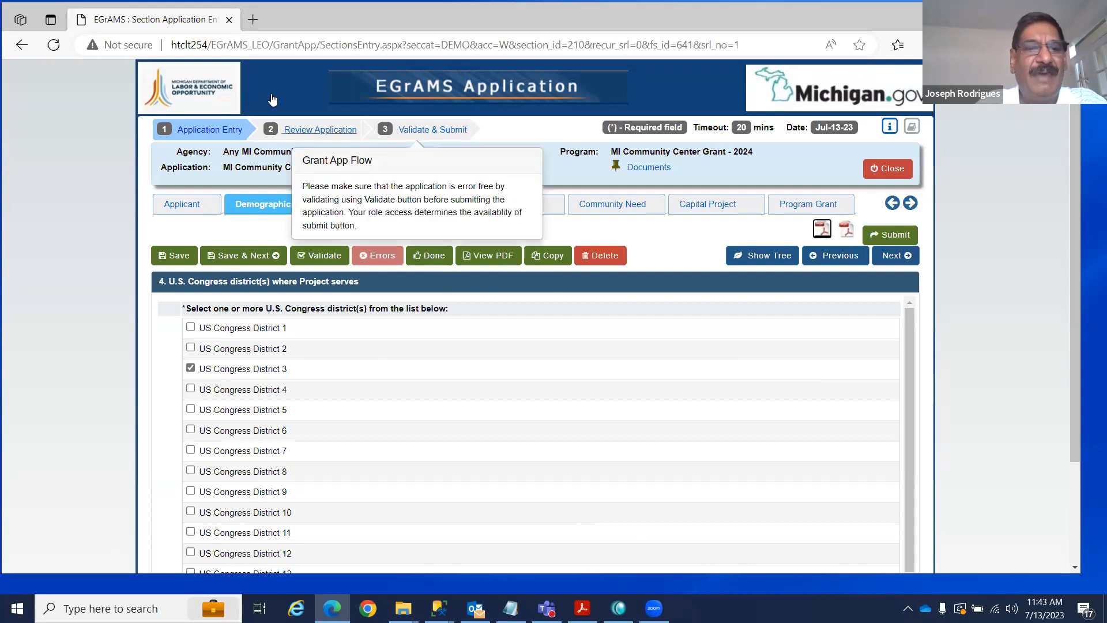
pyautogui.click(202, 204)
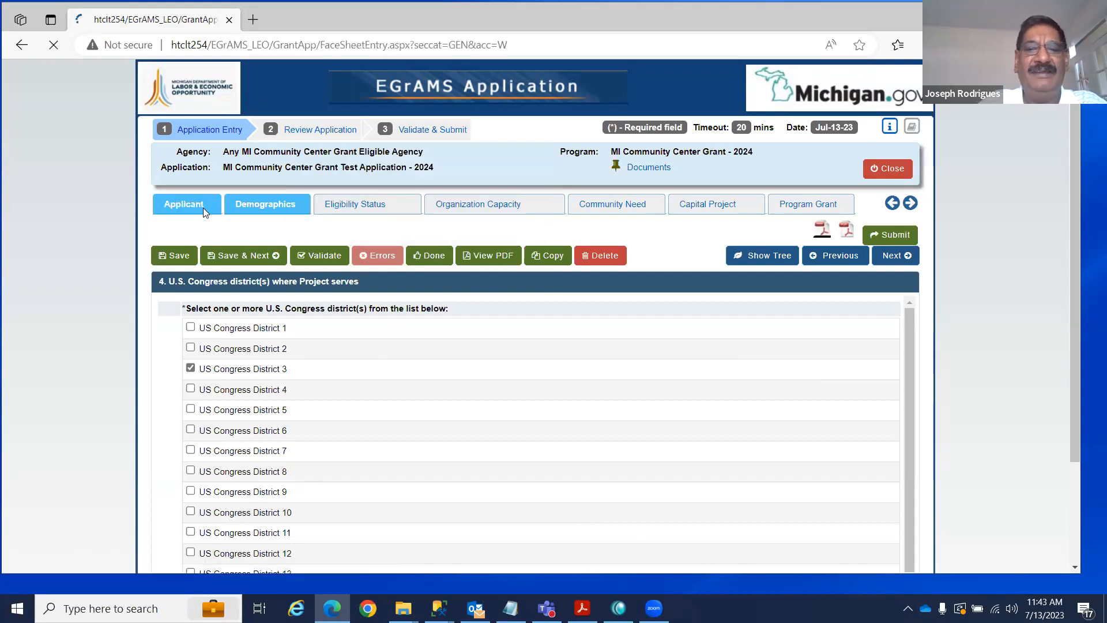
# Review the Applicant details and the Program Documents popup, then advance to Project Information.
pyautogui.scroll(-1, 757, 300)
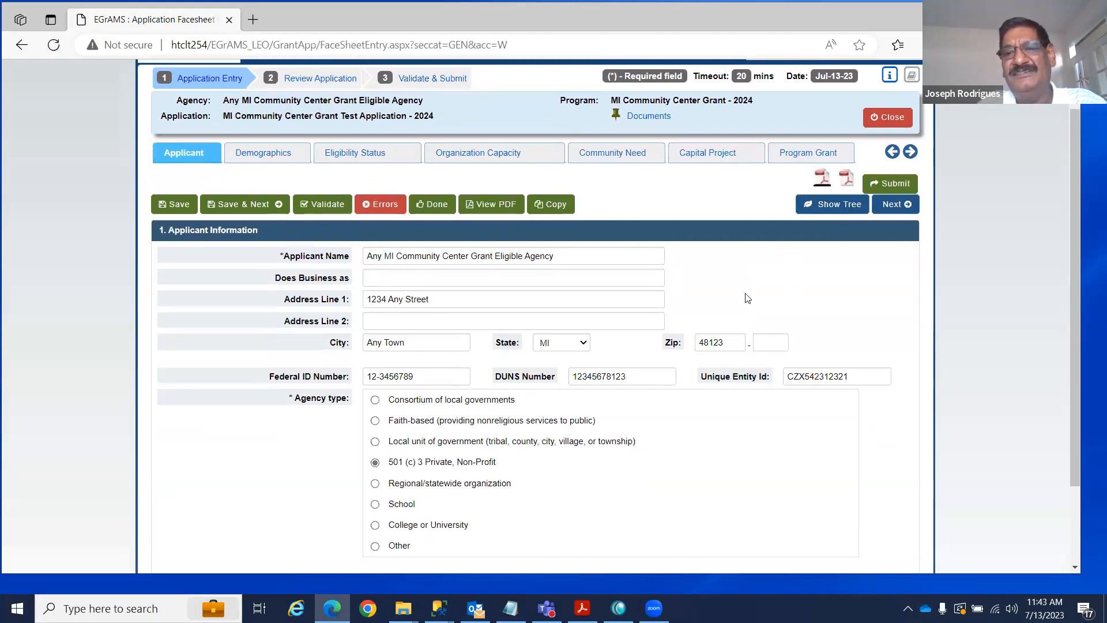
pyautogui.scroll(1, 747, 298)
pyautogui.scroll(1, 749, 298)
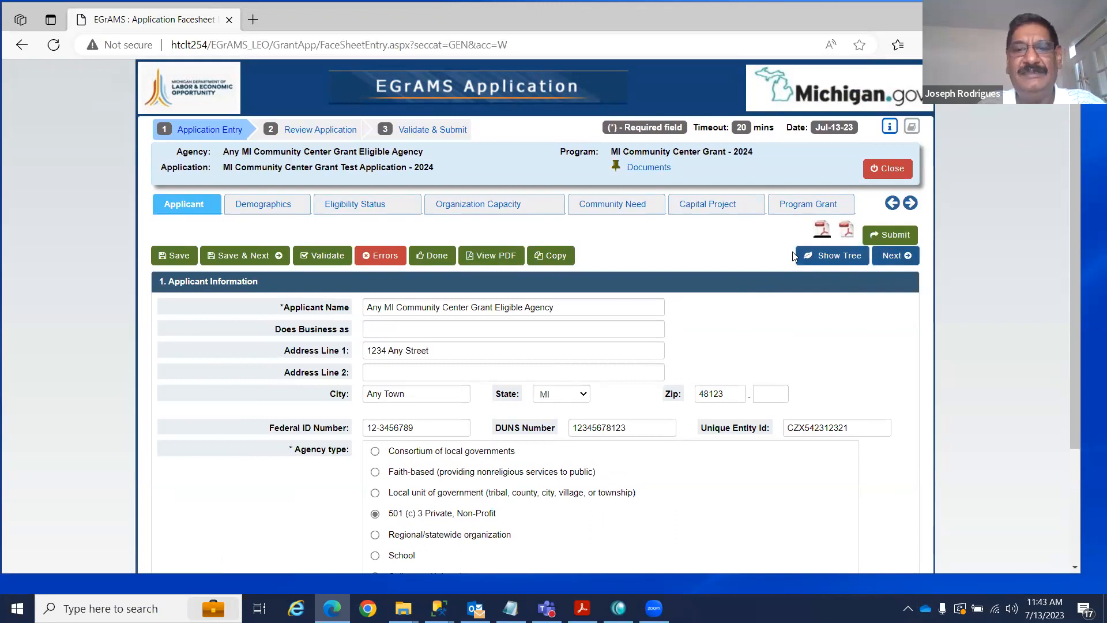
pyautogui.rightClick(664, 171)
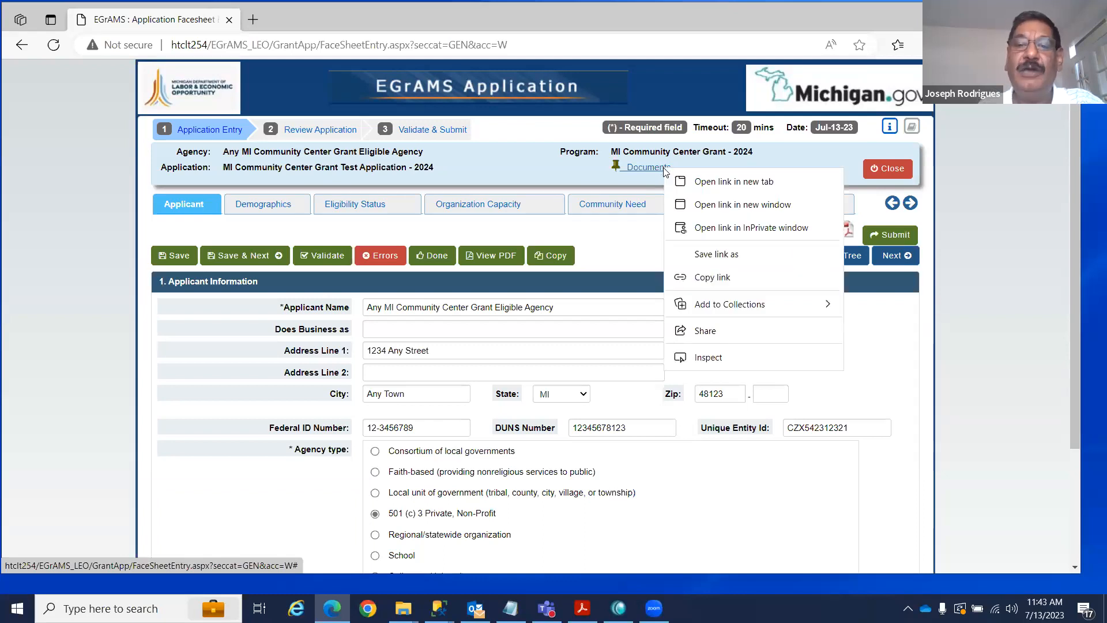
pyautogui.click(624, 243)
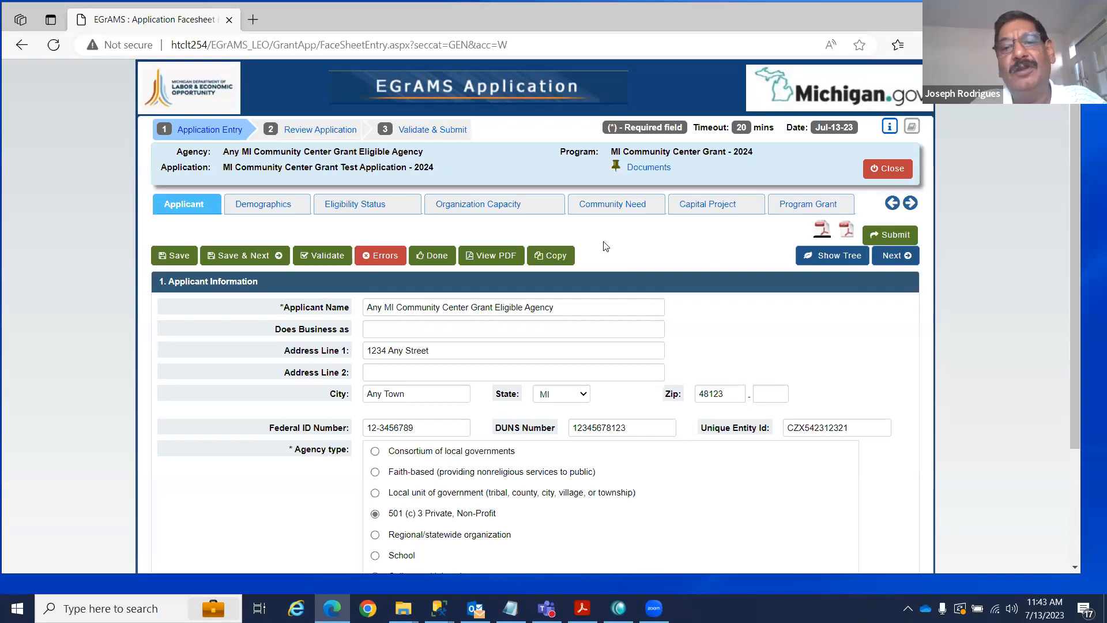
pyautogui.click(649, 168)
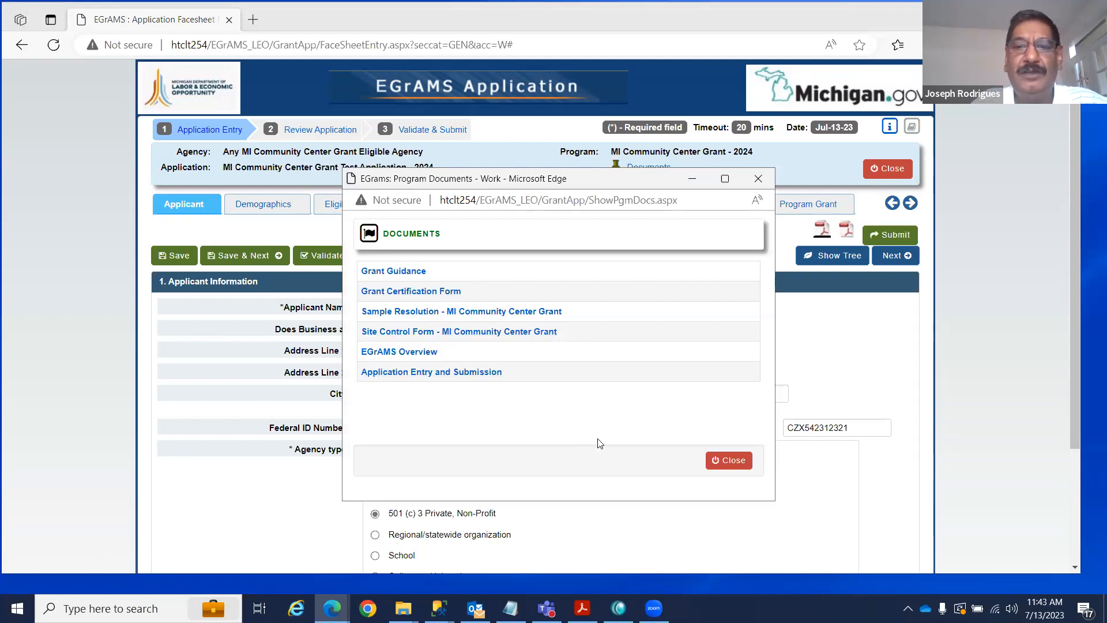
pyautogui.click(757, 183)
pyautogui.scroll(-1, 709, 340)
pyautogui.click(893, 231)
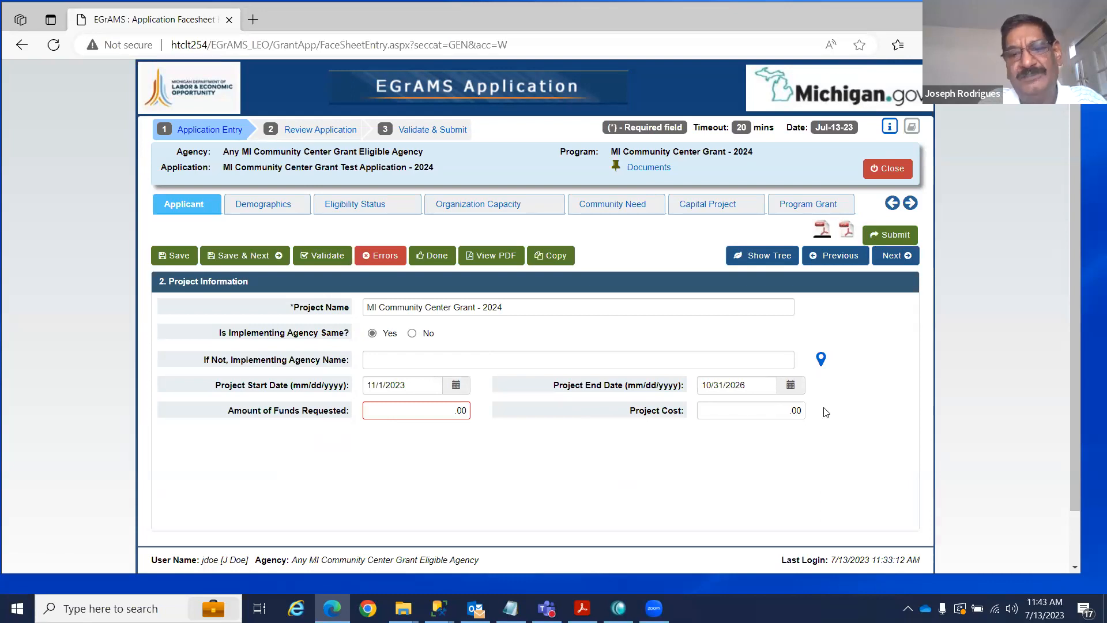
# Check the Project Cost and Amount of Funds Requested fields, then continue to Contacts.
pyautogui.moveTo(448, 413)
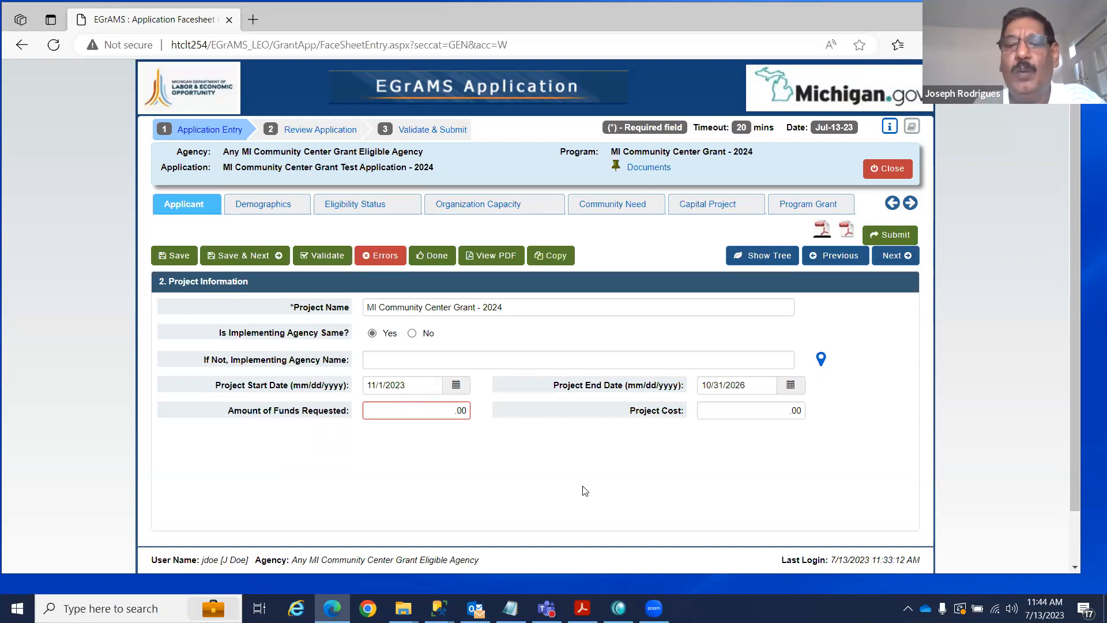
pyautogui.click(720, 410)
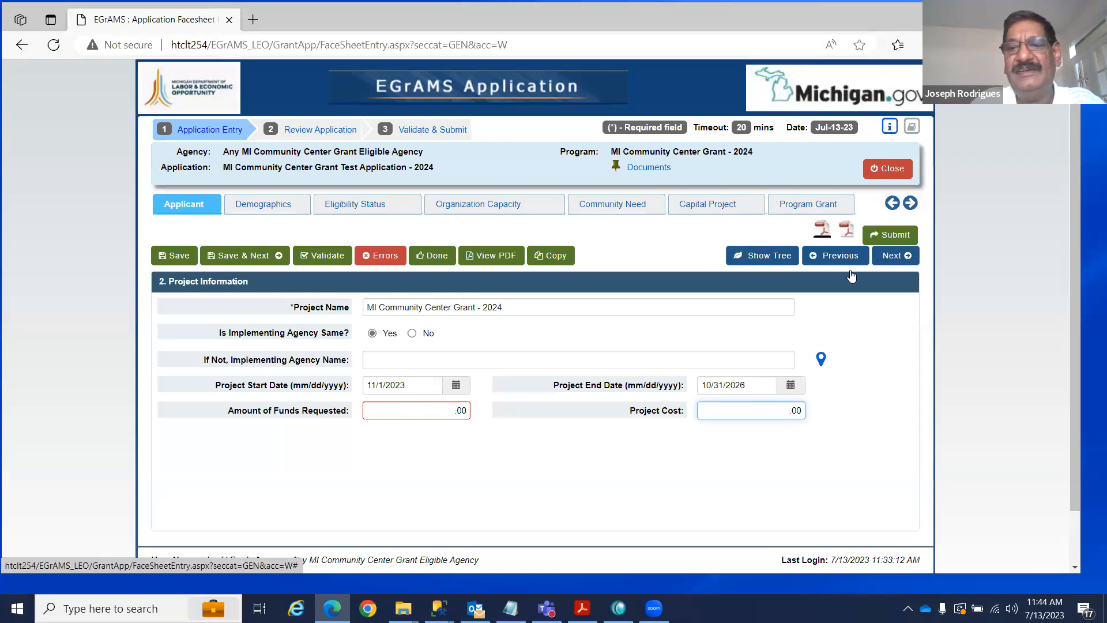
pyautogui.click(894, 261)
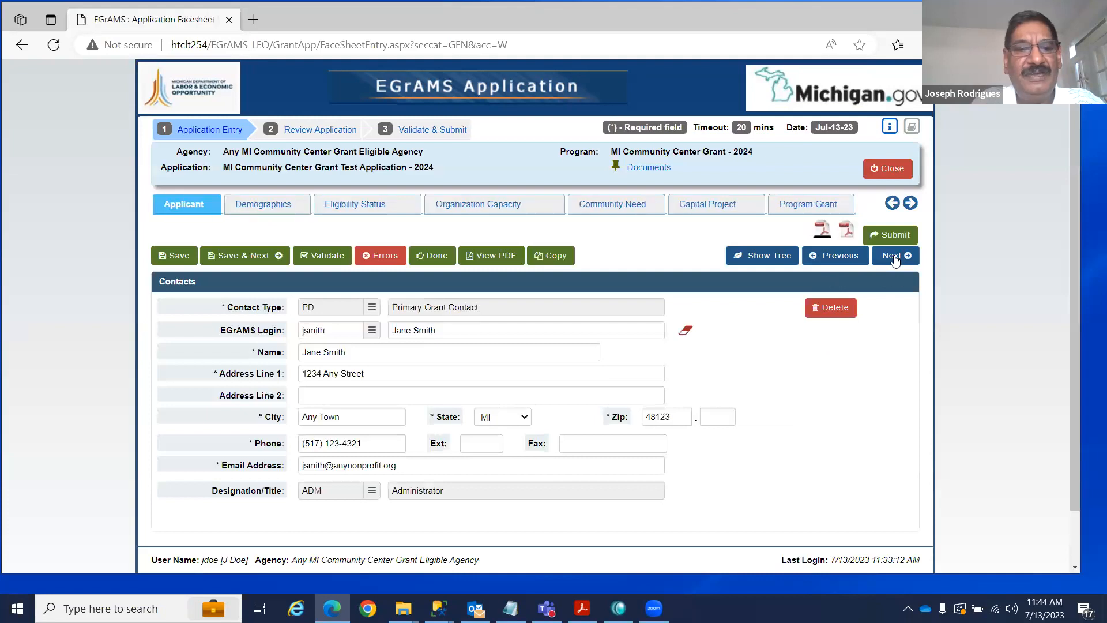
# Make the contact a PD Primary Grant Contact filled from the user's own login, save, and add a new contact.
pyautogui.click(372, 308)
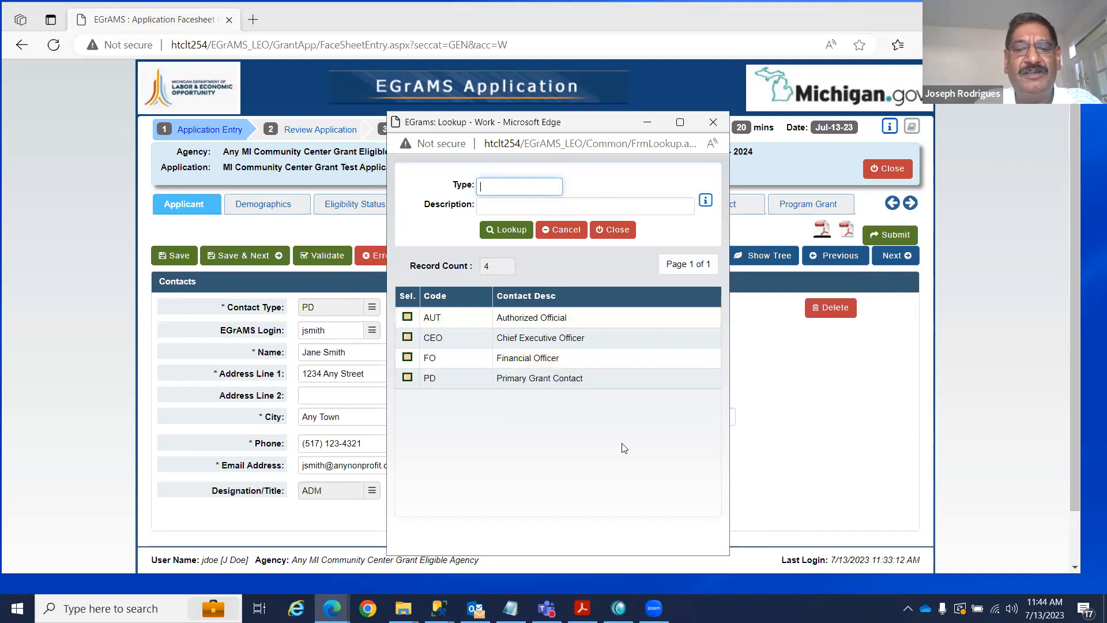
pyautogui.click(405, 379)
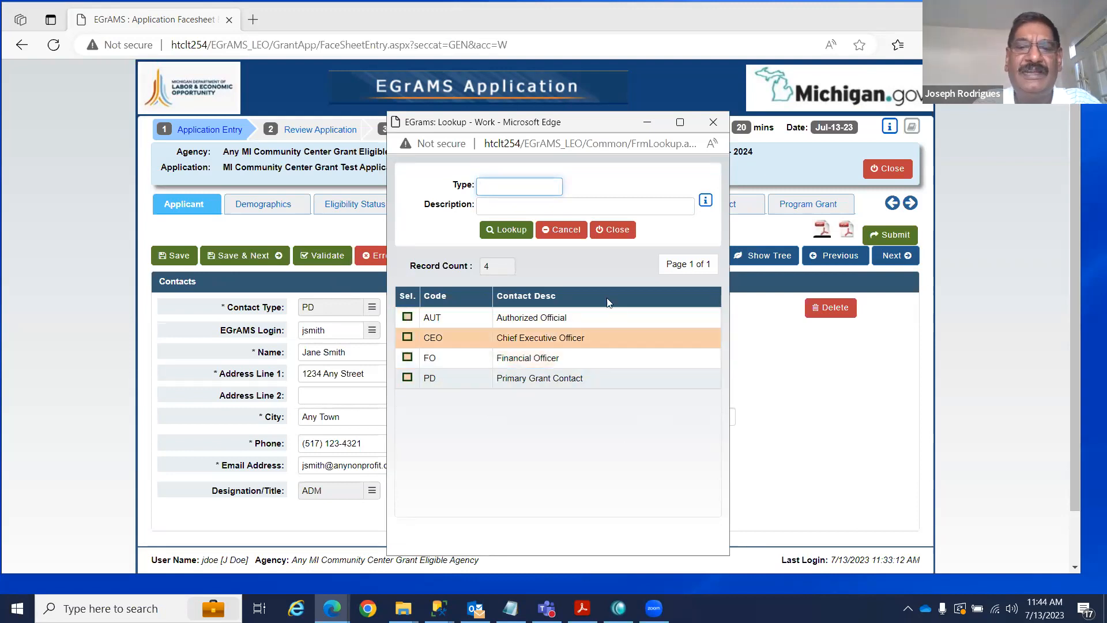
pyautogui.click(613, 230)
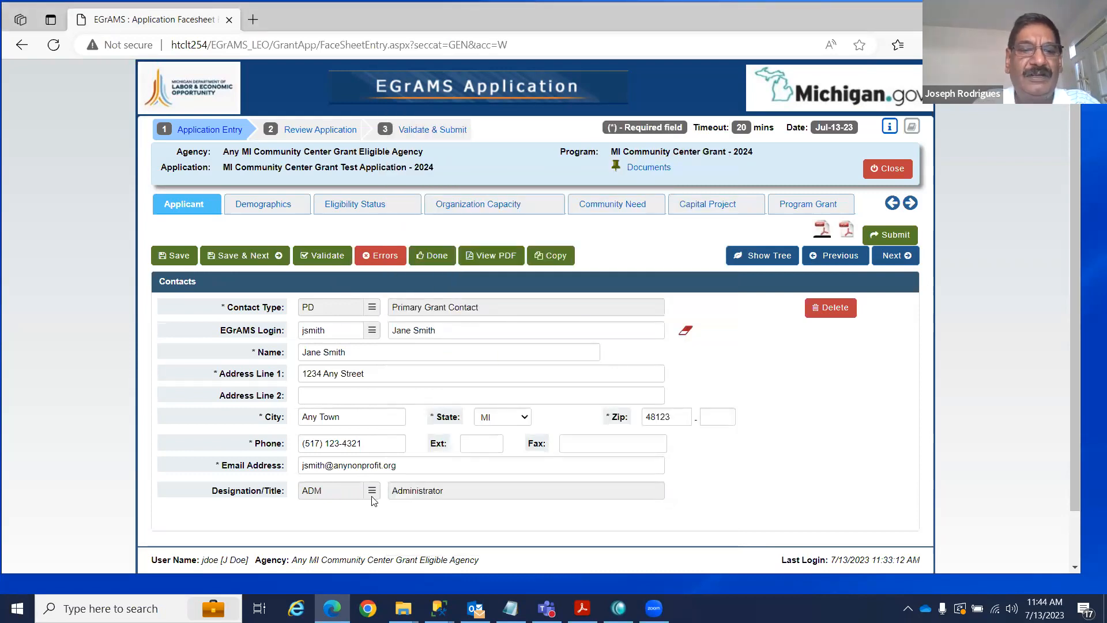
pyautogui.click(372, 331)
pyautogui.click(407, 370)
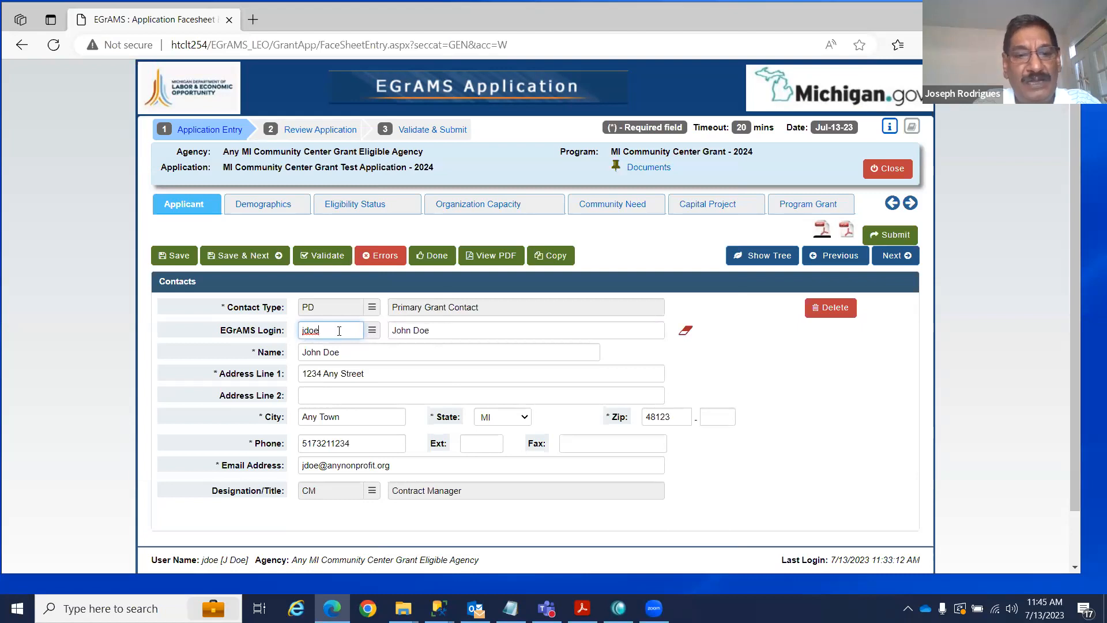
pyautogui.click(261, 259)
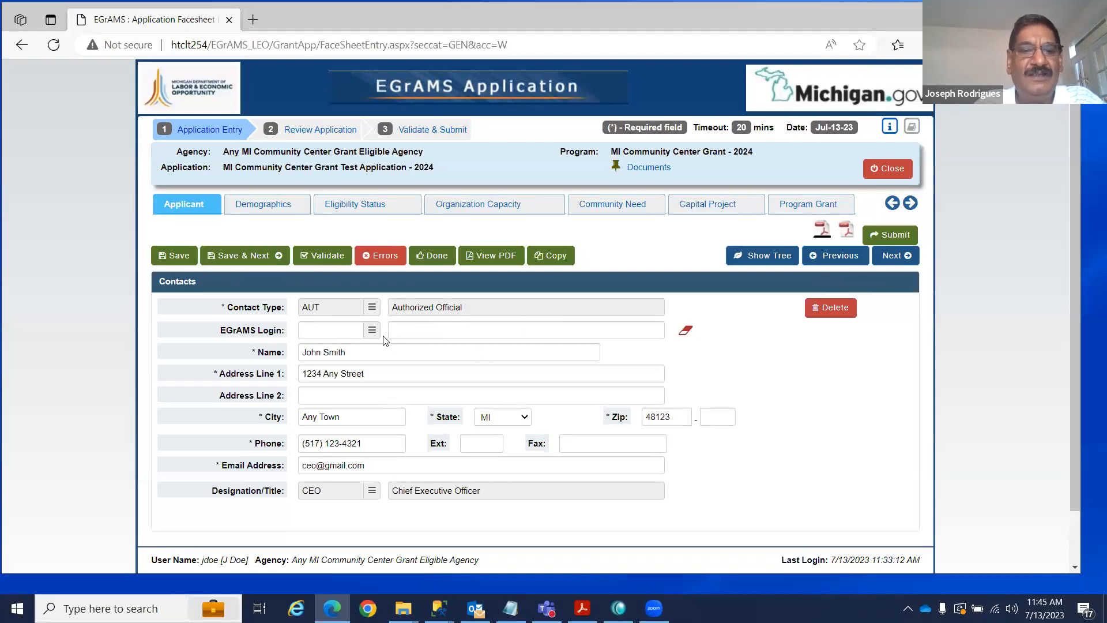
pyautogui.click(893, 255)
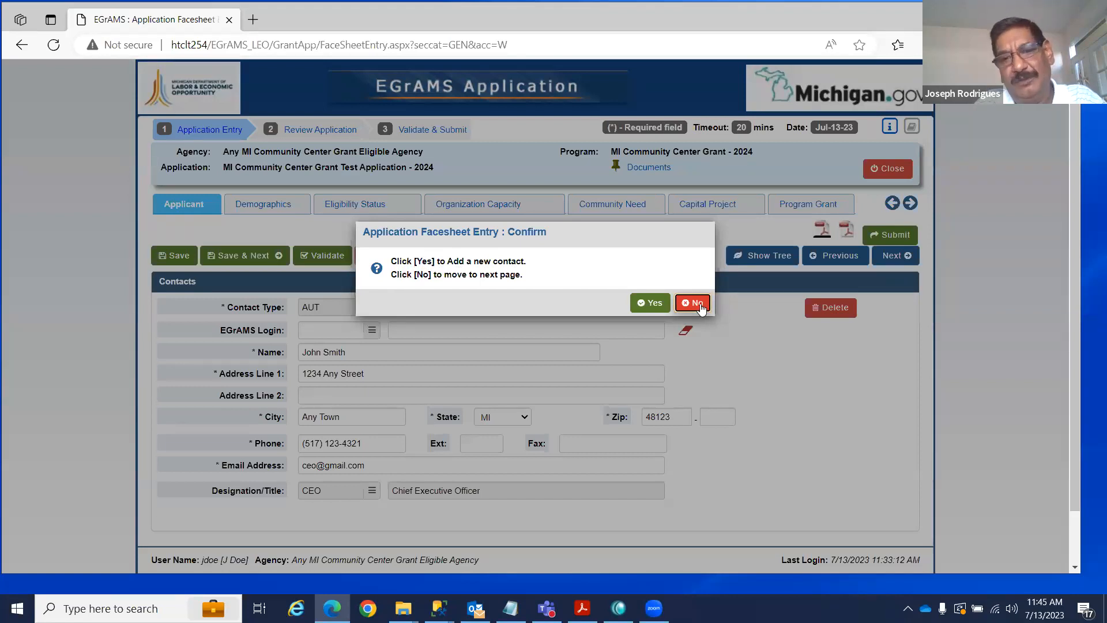
pyautogui.click(651, 303)
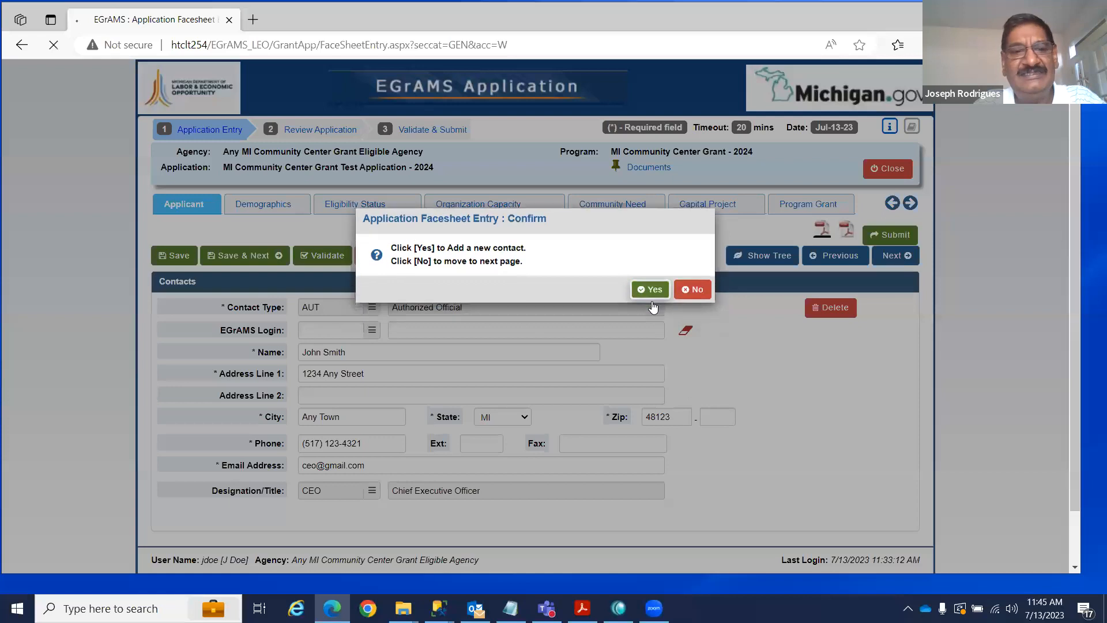
# Set the new contact's type to Chief Executive Officer and enter the contact's name, autofilling the address.
pyautogui.click(372, 308)
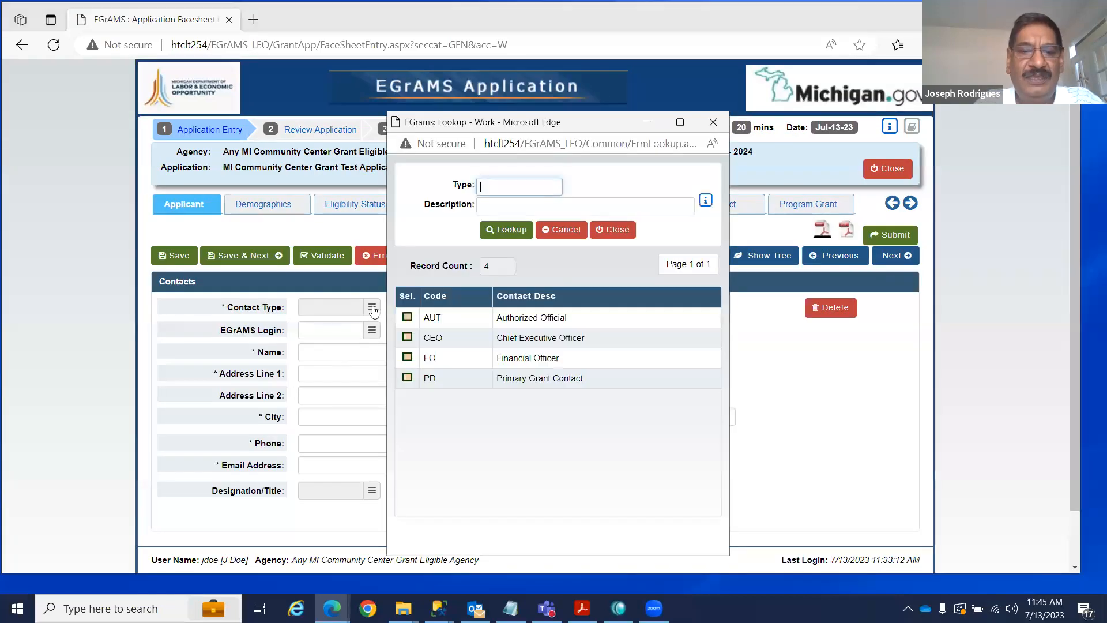
pyautogui.click(407, 338)
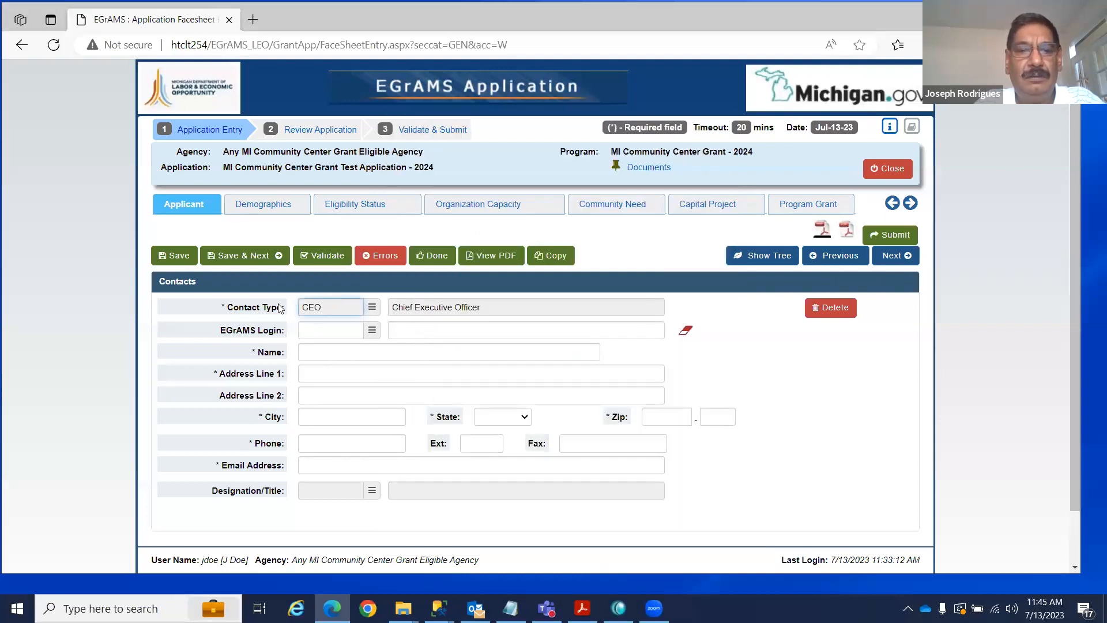
pyautogui.click(322, 353)
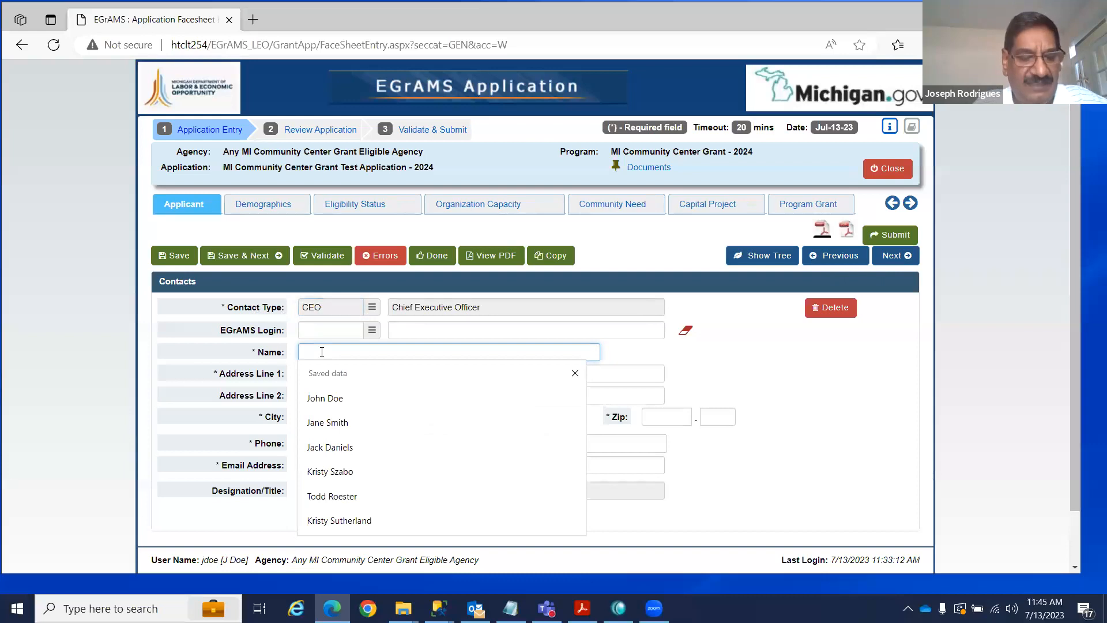
pyautogui.click(373, 332)
pyautogui.click(612, 241)
pyautogui.click(321, 352)
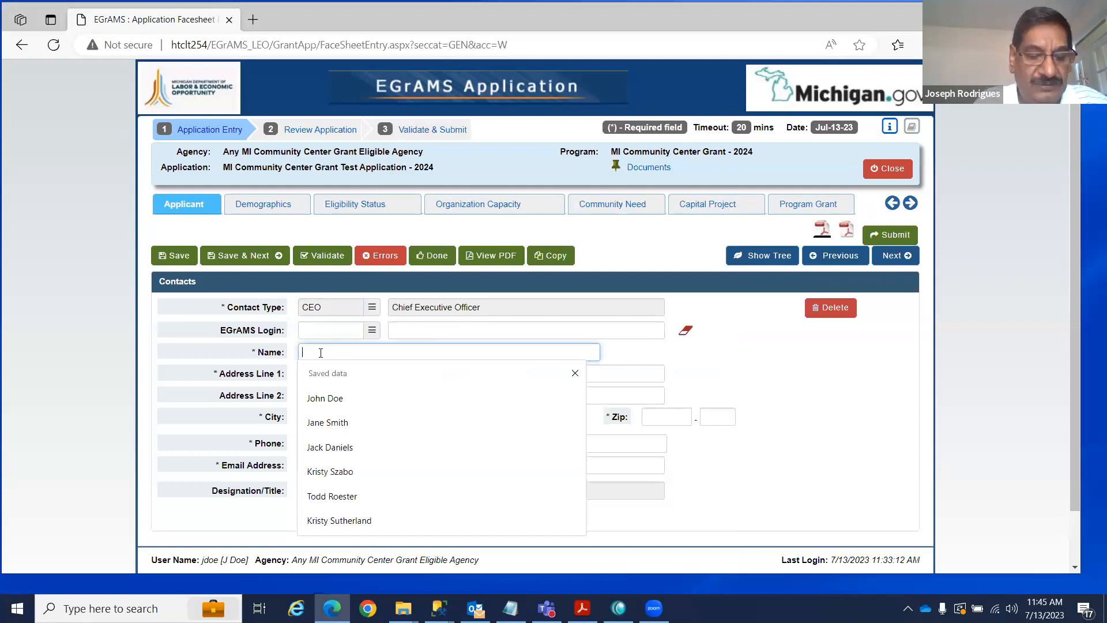
pyautogui.write('Jack Daniels')
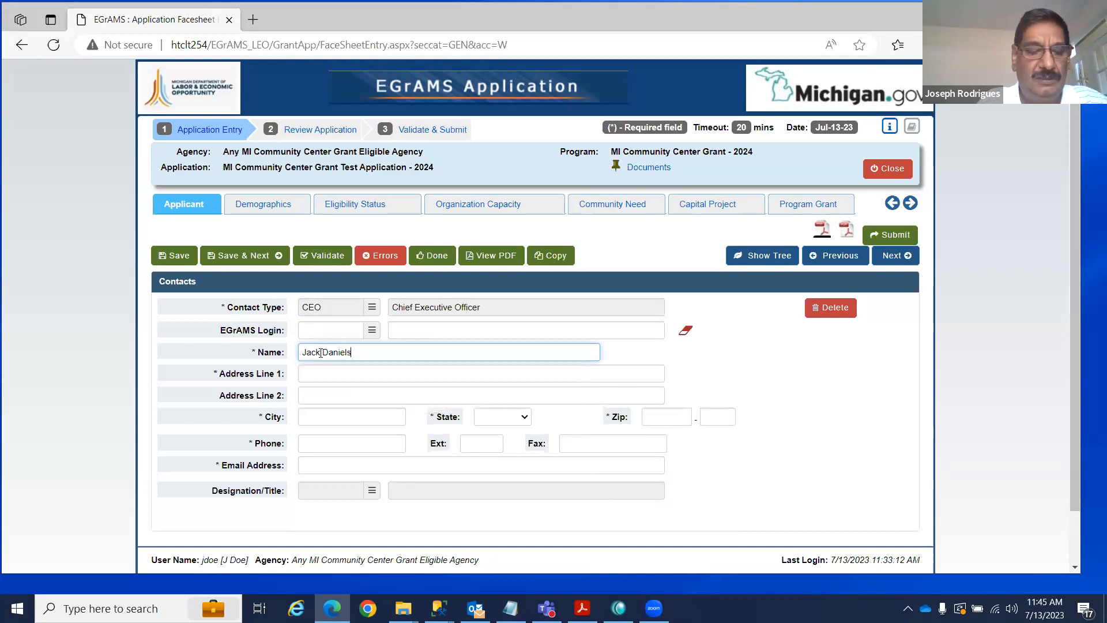
pyautogui.press('Tab')
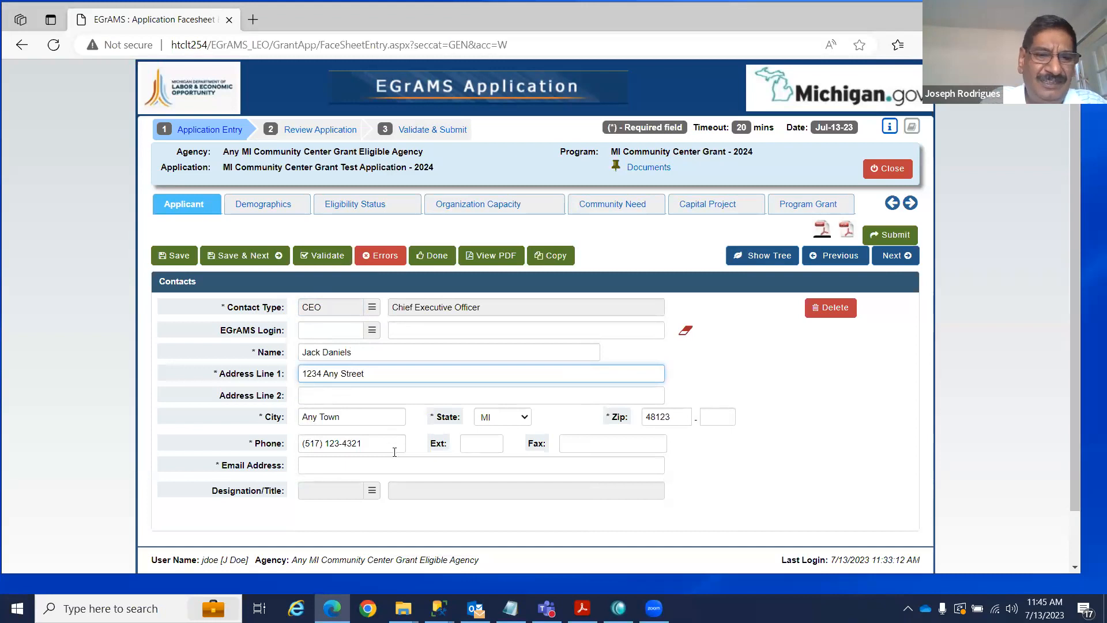
# Give the contact the title Assistant Director, fill in their e-mail, and save without adding another.
pyautogui.click(371, 491)
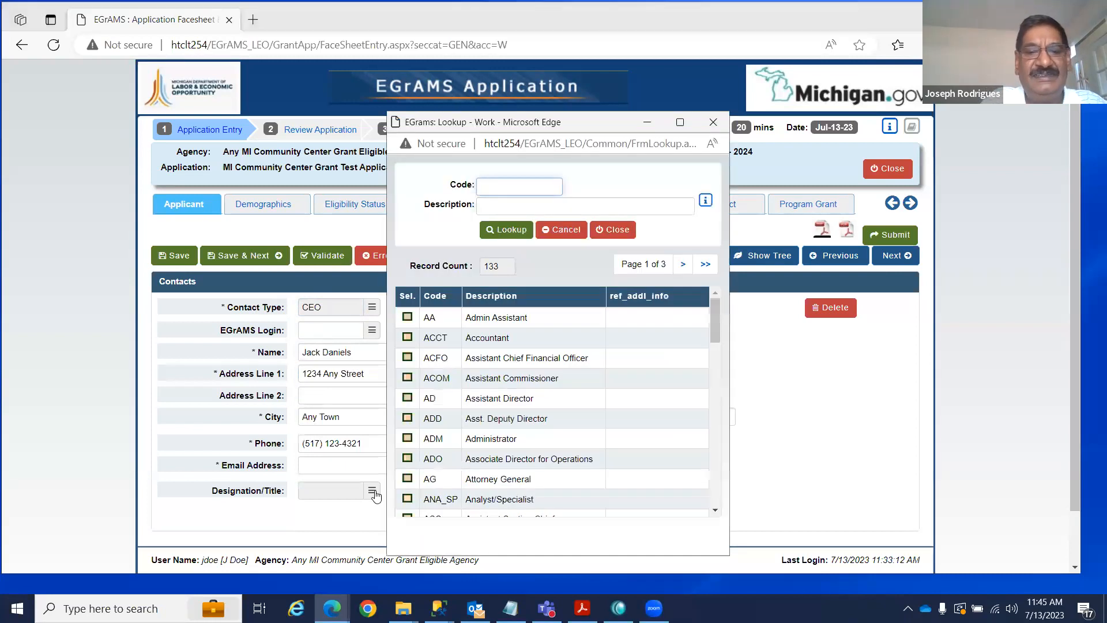
pyautogui.click(407, 397)
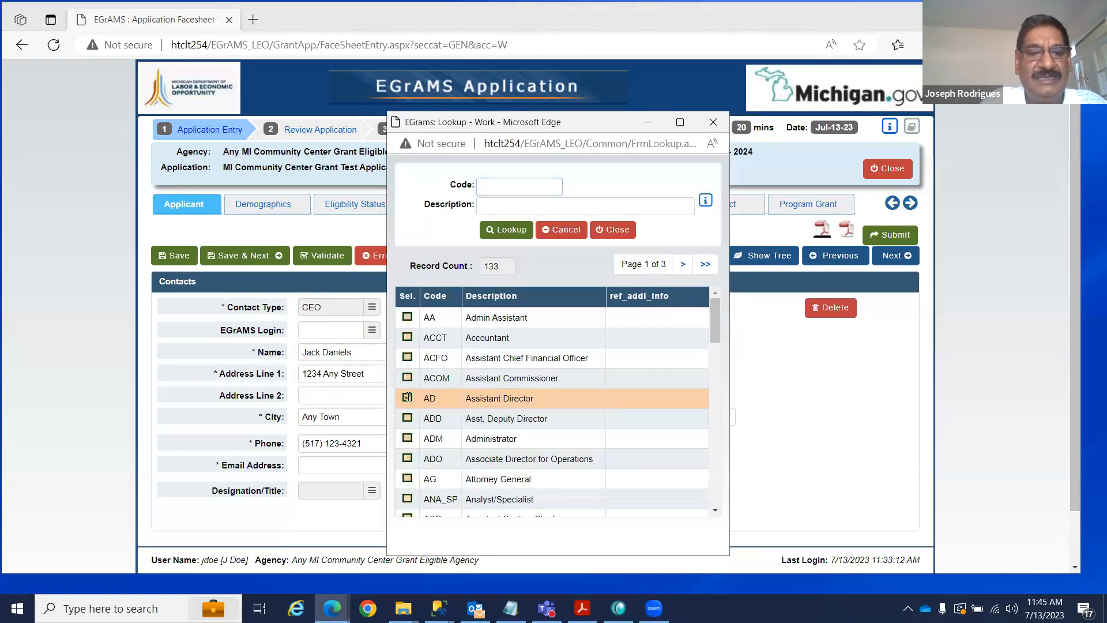
pyautogui.click(335, 459)
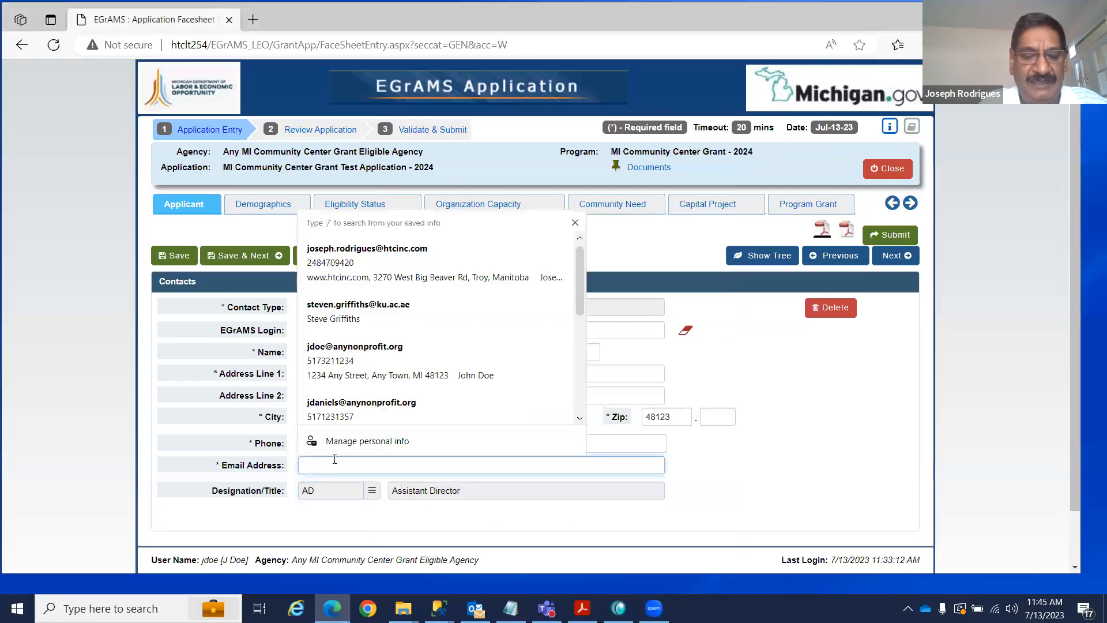
pyautogui.write('abc@abc.com')
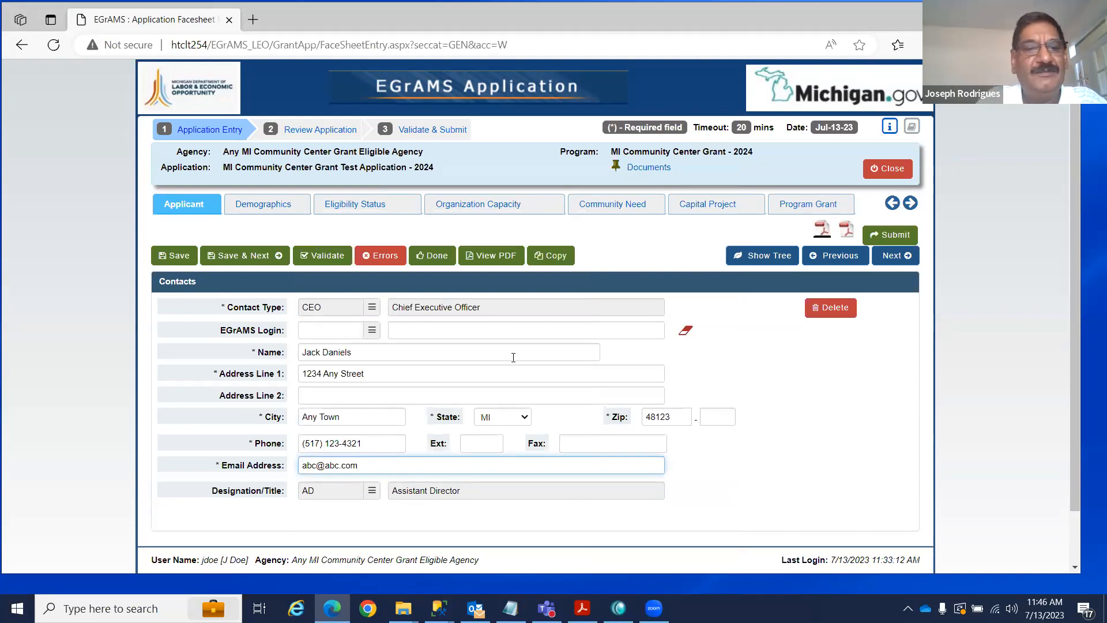
pyautogui.click(245, 255)
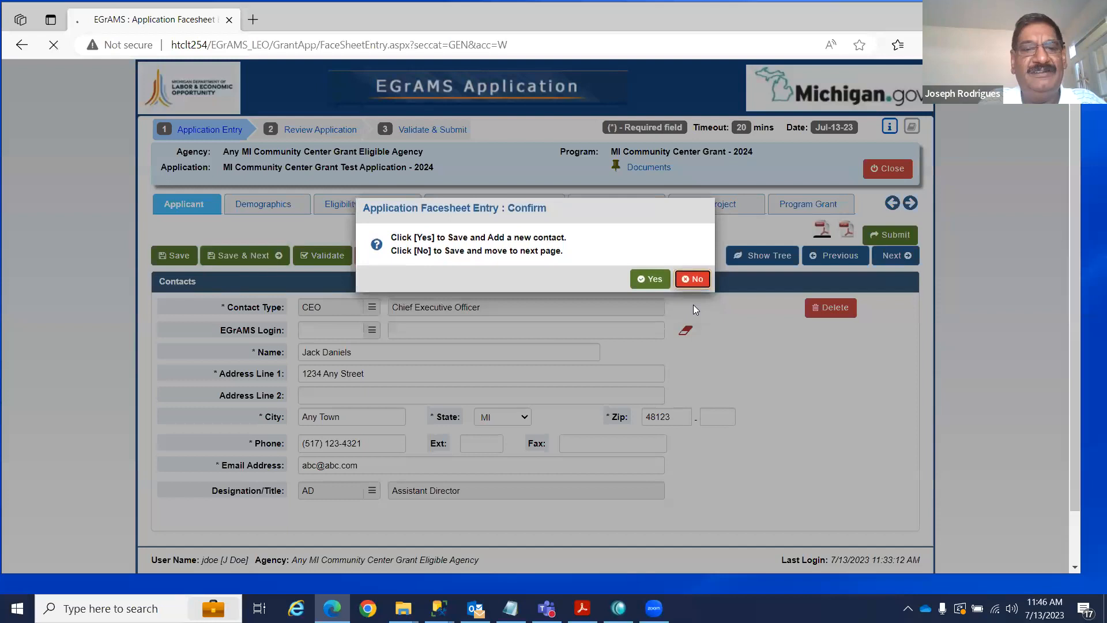
pyautogui.click(693, 304)
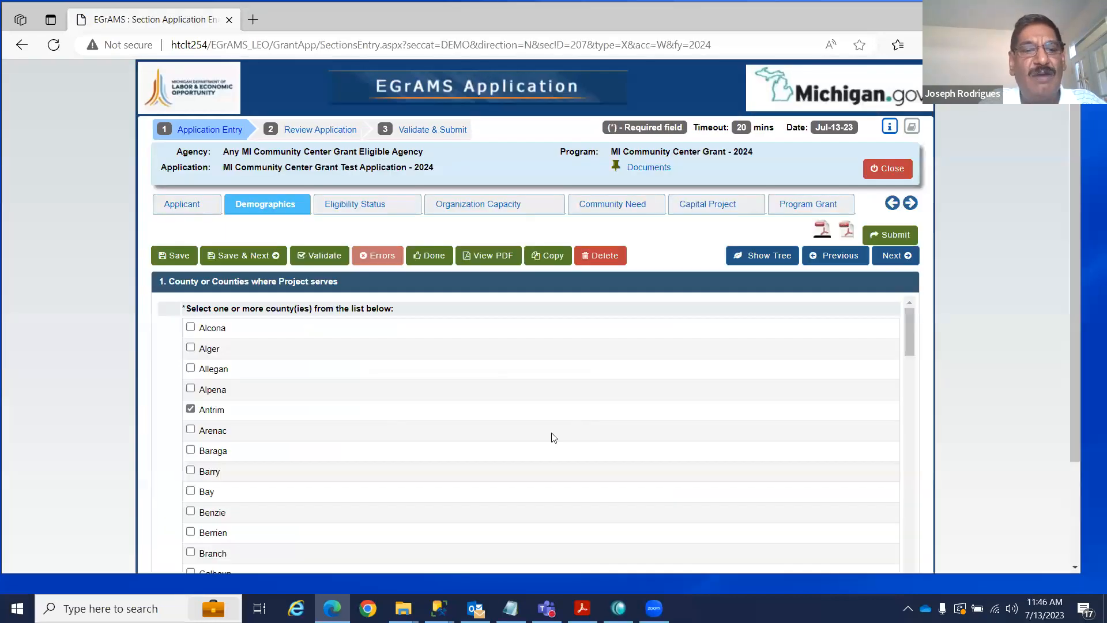
# View the outline of the Demographics sections via Show Tree, then close it.
pyautogui.moveTo(913, 325); pyautogui.dragTo(911, 566)
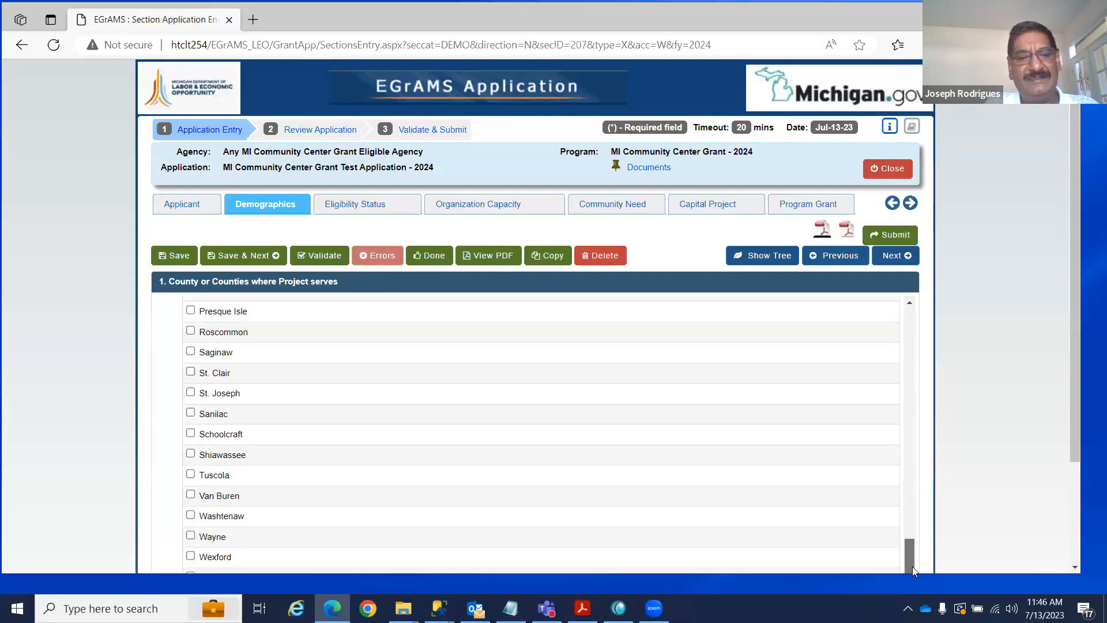
pyautogui.click(769, 257)
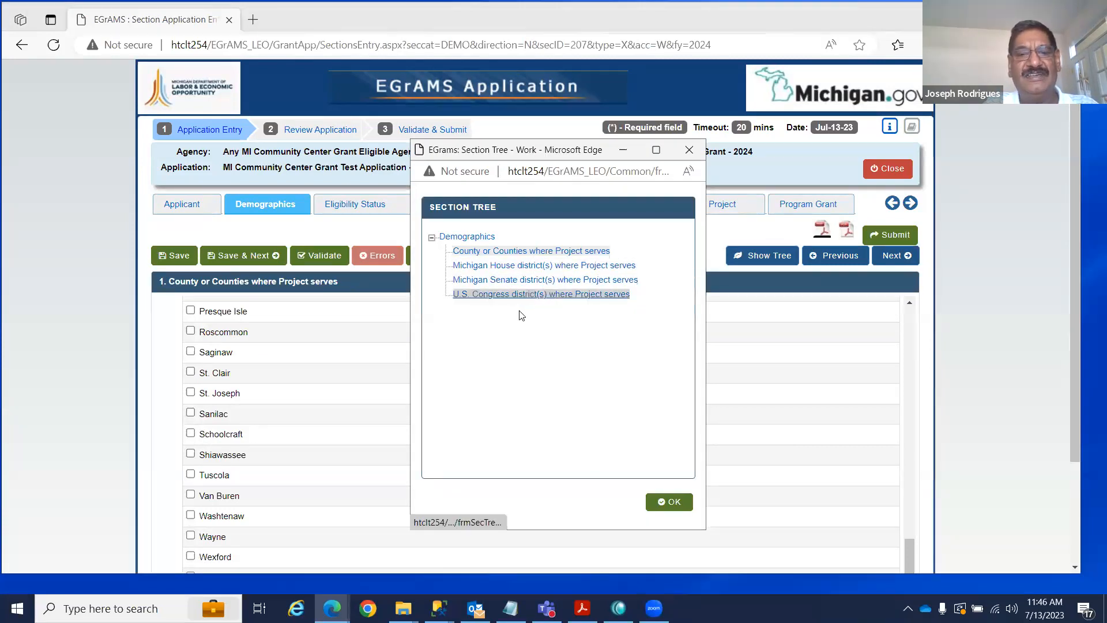
pyautogui.click(668, 502)
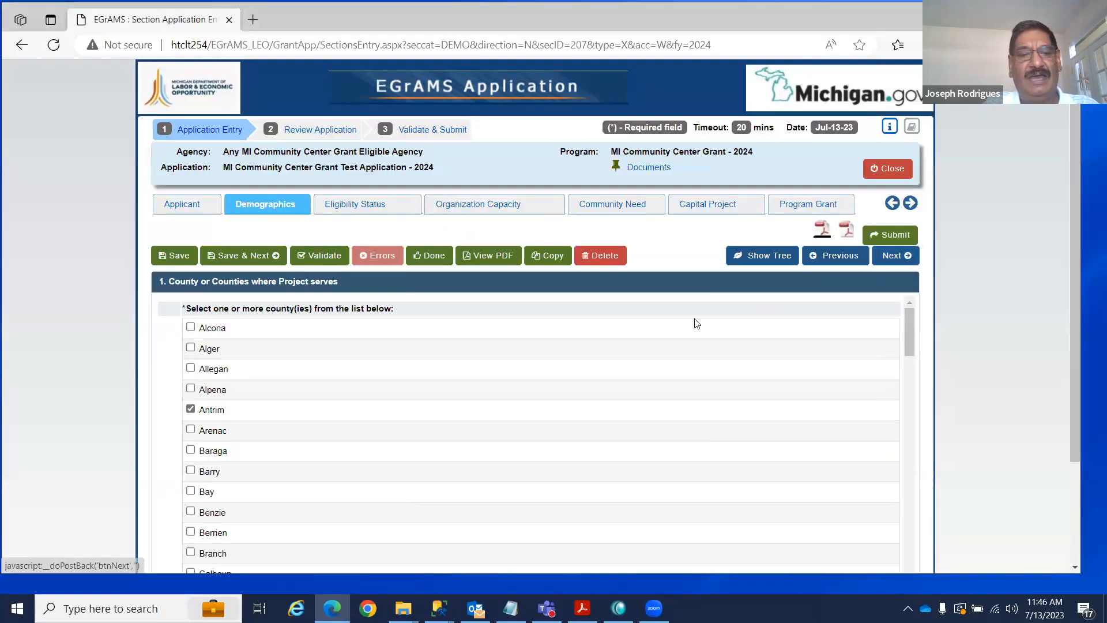
# Page through the Michigan House, Michigan Senate and U.S. Congress district lists to Eligibility Status.
pyautogui.click(890, 256)
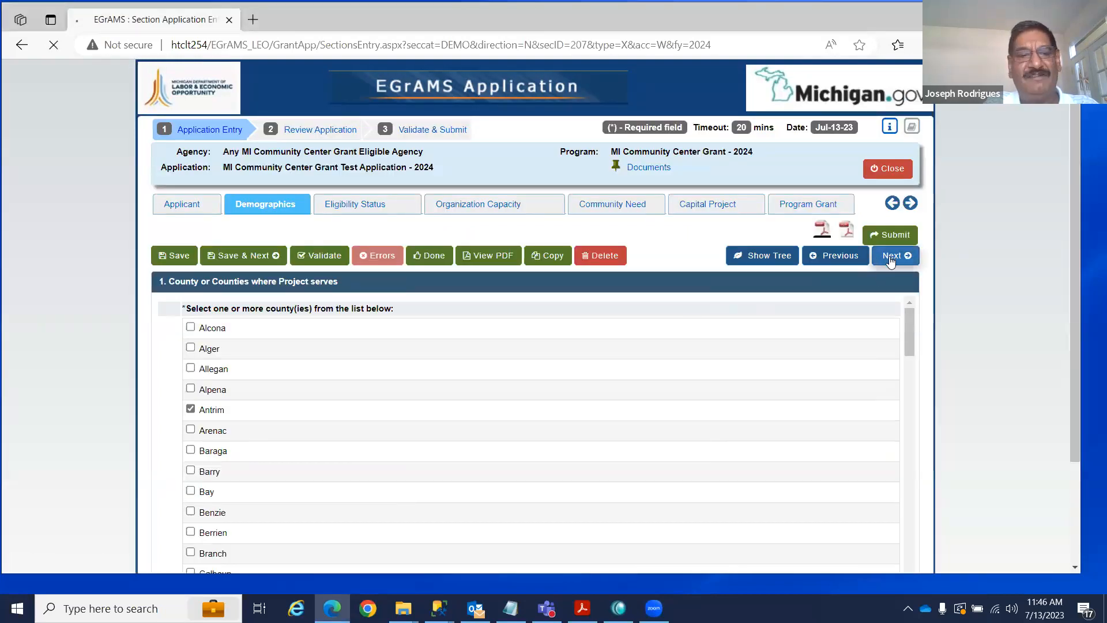
pyautogui.moveTo(910, 324); pyautogui.dragTo(912, 295)
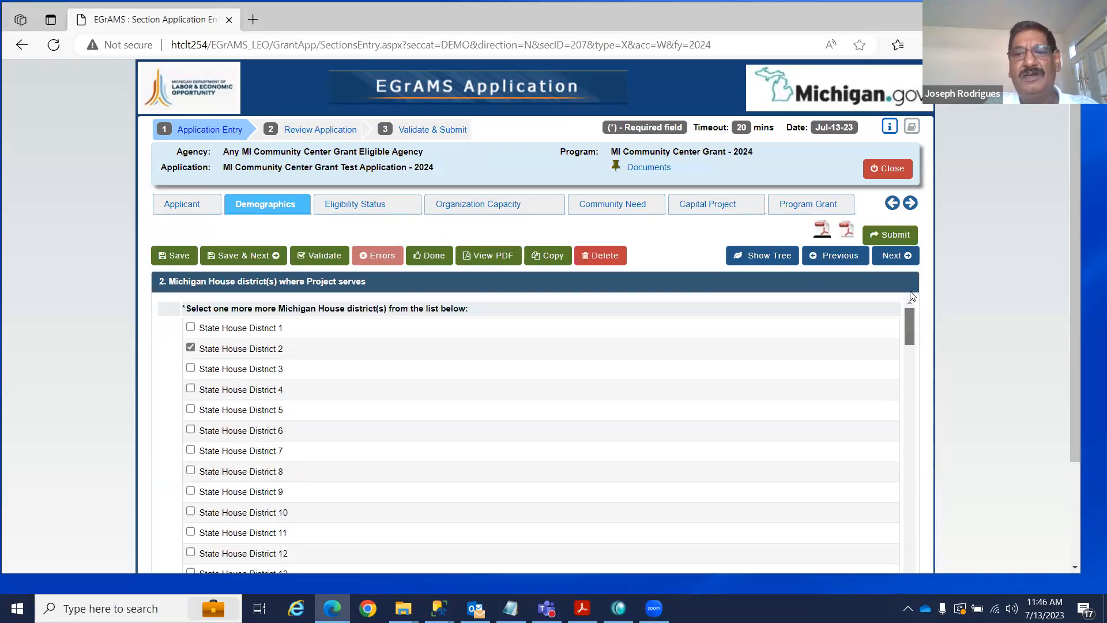
pyautogui.click(895, 255)
pyautogui.click(895, 256)
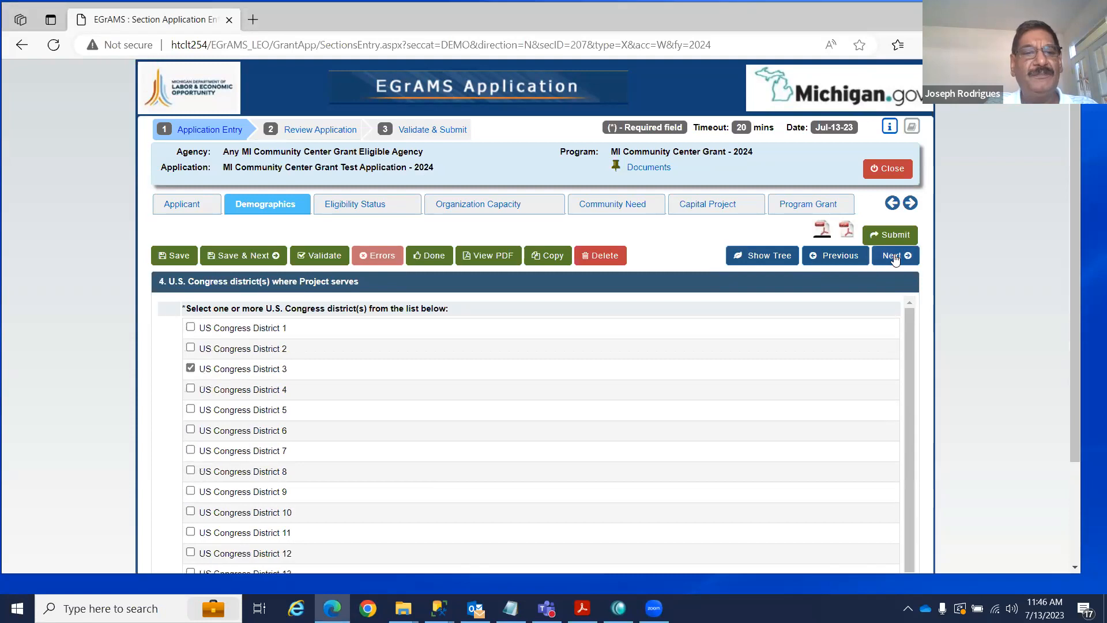
pyautogui.click(895, 256)
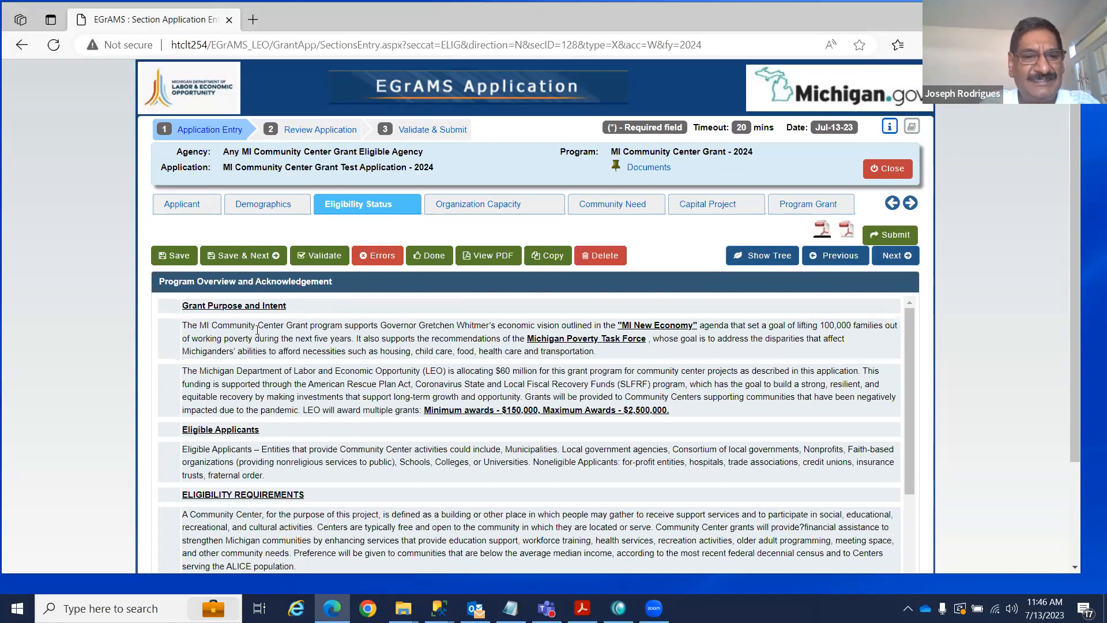
# Maximize the browser, review the Program Overview with its Acknowledgement ticked, and continue to the questions.
pyautogui.moveTo(905, 339); pyautogui.dragTo(911, 440)
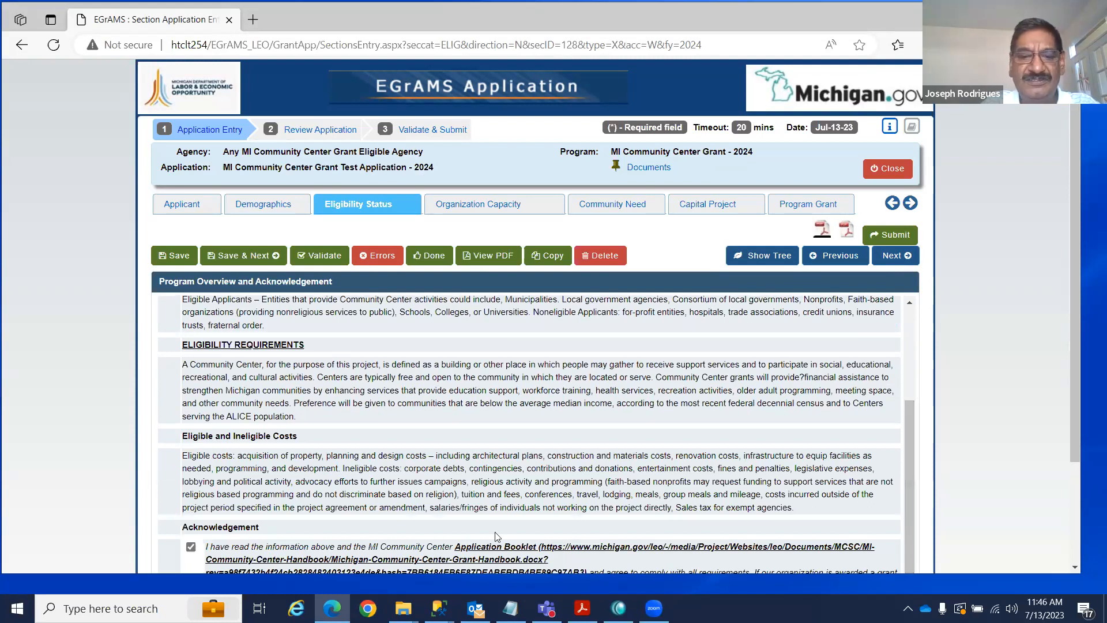
pyautogui.moveTo(495, 507); pyautogui.dragTo(483, 455)
pyautogui.click(1035, 570)
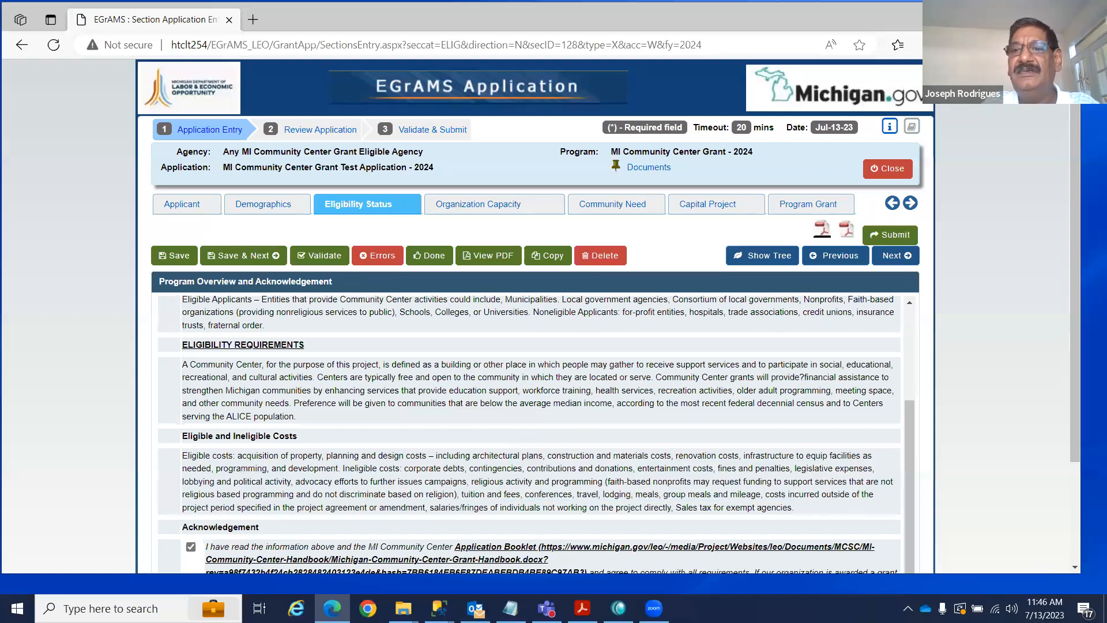
pyautogui.click(1030, 12)
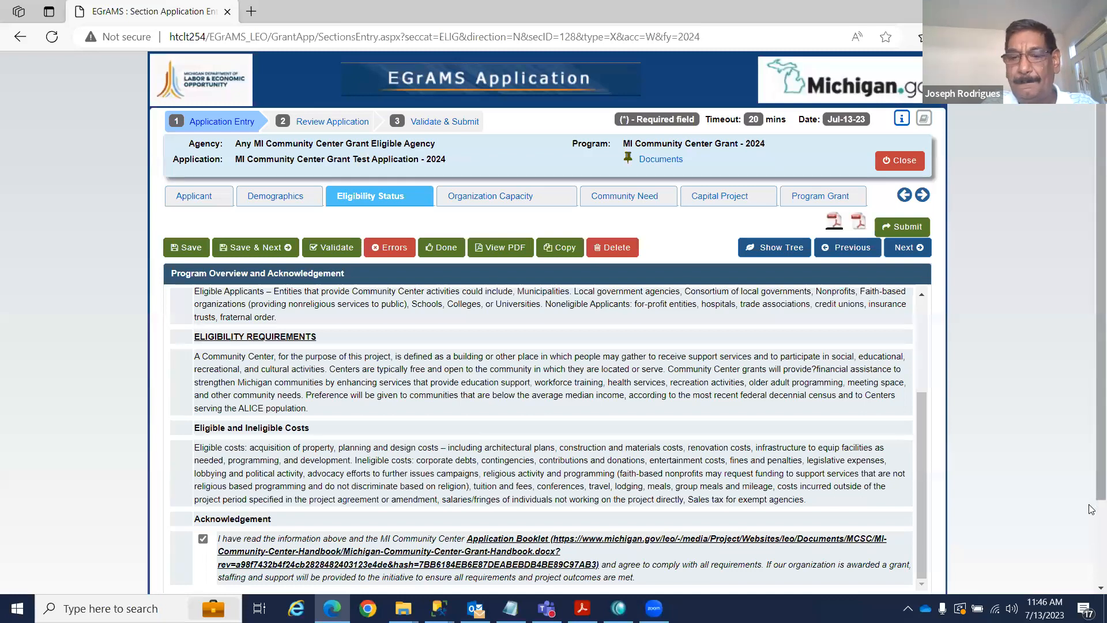
pyautogui.scroll(-2, 1091, 555)
pyautogui.scroll(-2, 1091, 555)
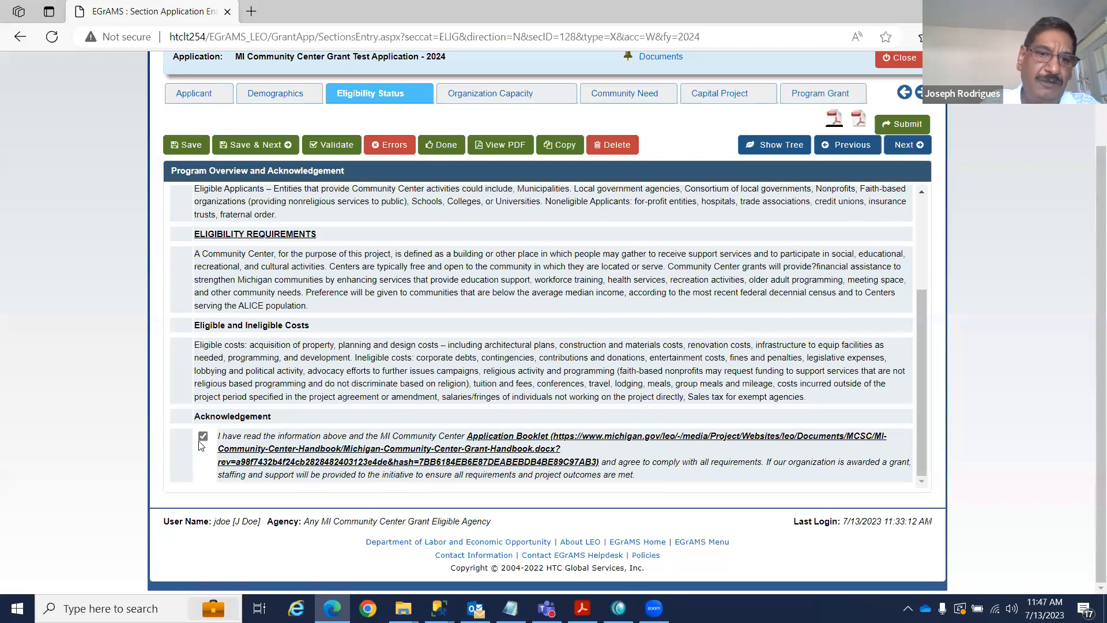
pyautogui.moveTo(918, 374); pyautogui.dragTo(914, 280)
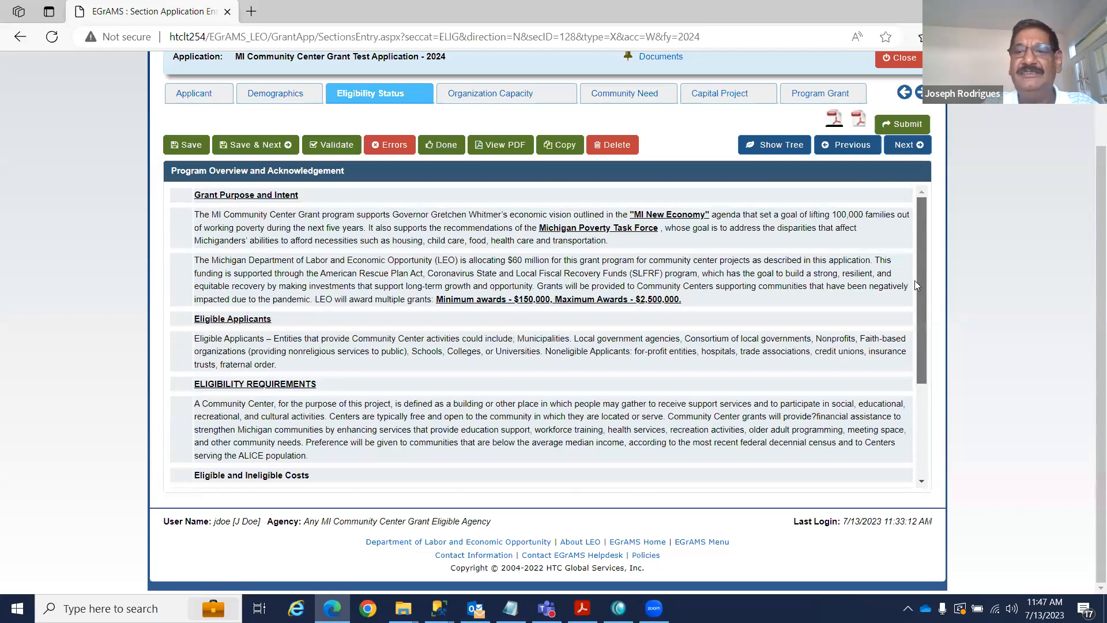
pyautogui.click(897, 147)
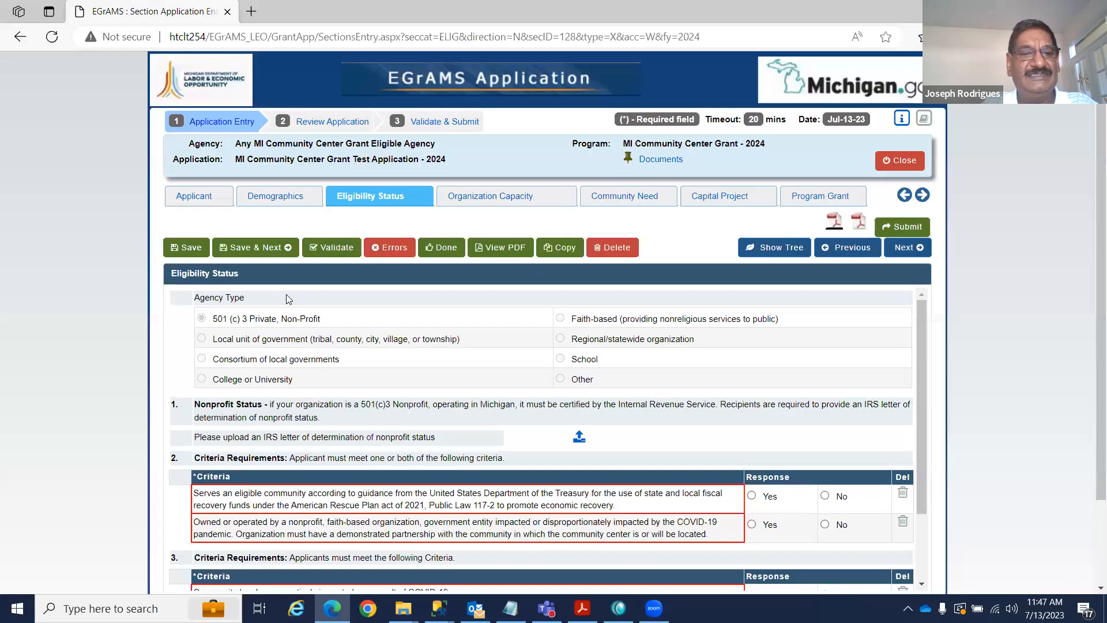
# Upload DRF-24 NCFI_REVISED.pdf as the IRS letter of determination, then save Eligibility Status.
pyautogui.scroll(-1, 558, 393)
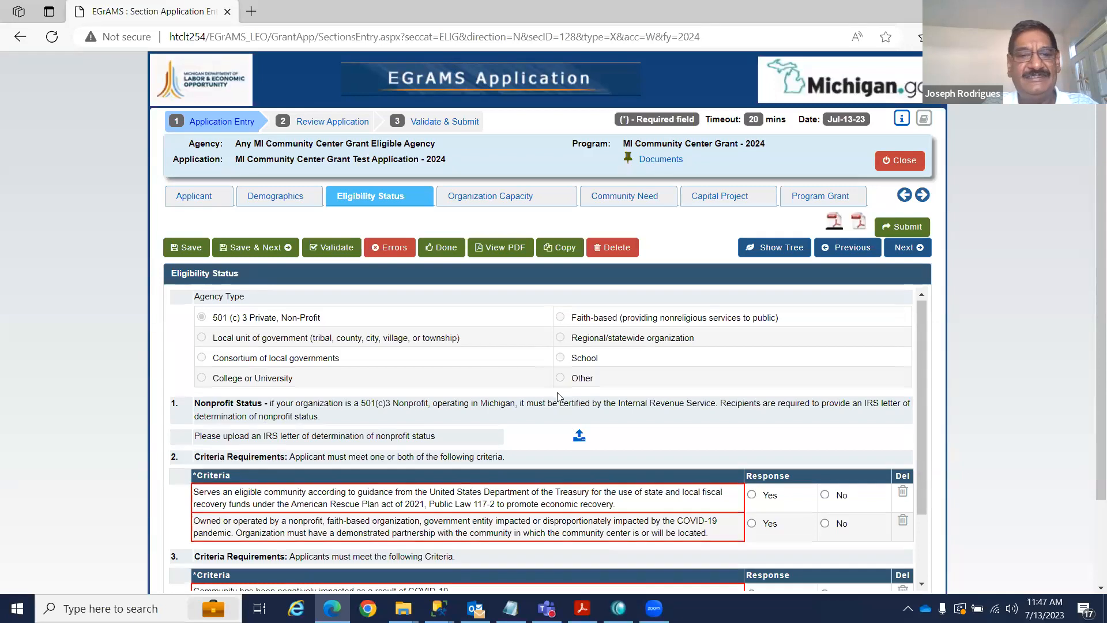
pyautogui.scroll(1, 557, 390)
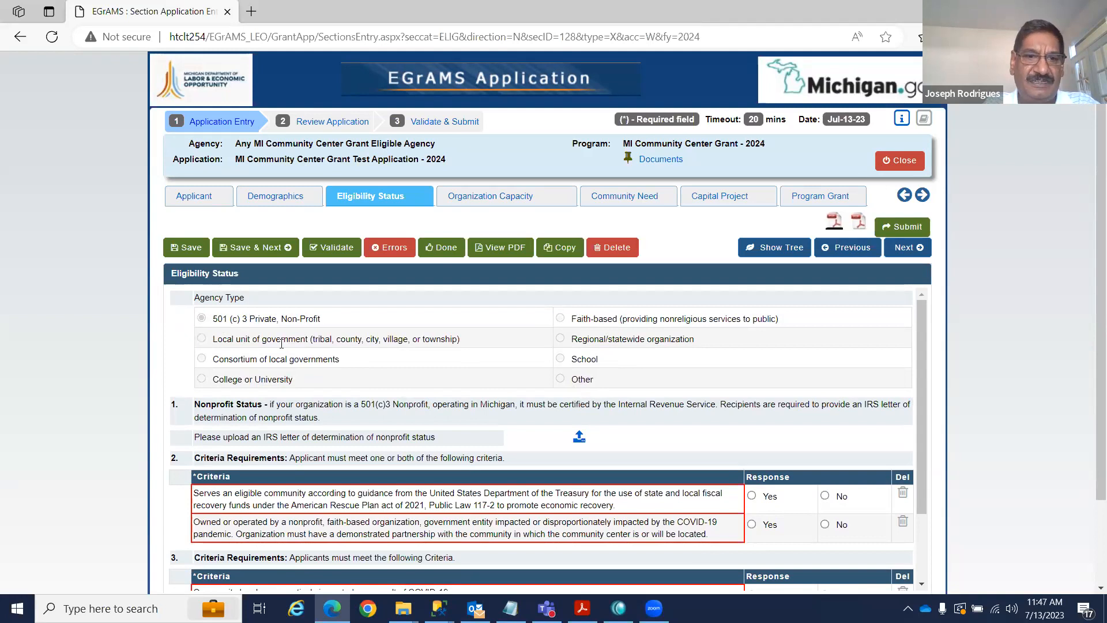
pyautogui.scroll(-1, 686, 364)
pyautogui.scroll(1, 680, 365)
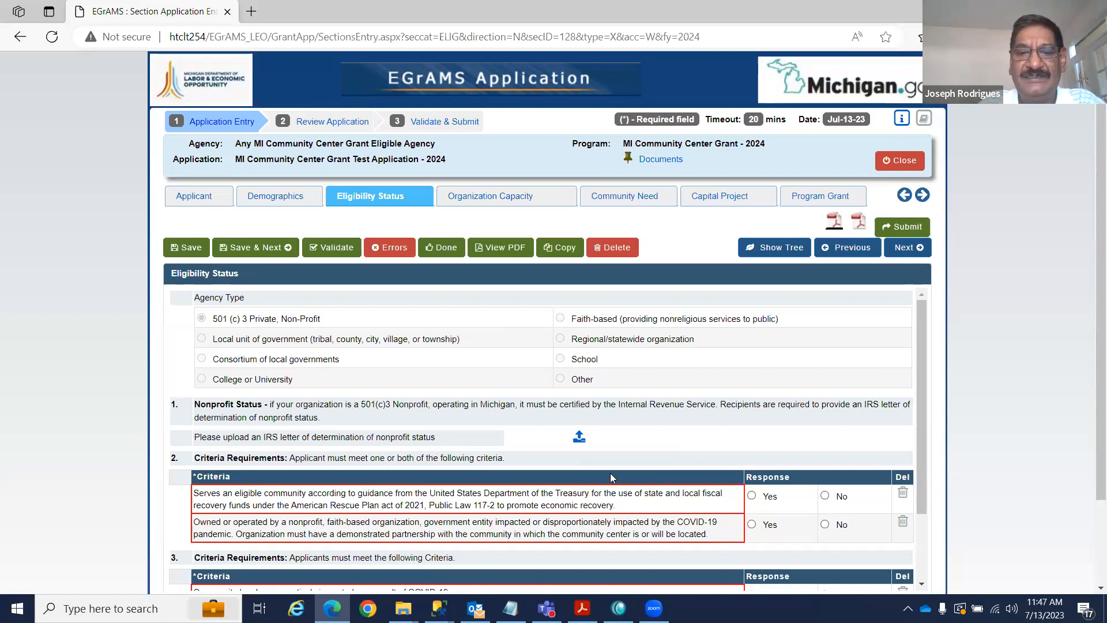
pyautogui.click(578, 437)
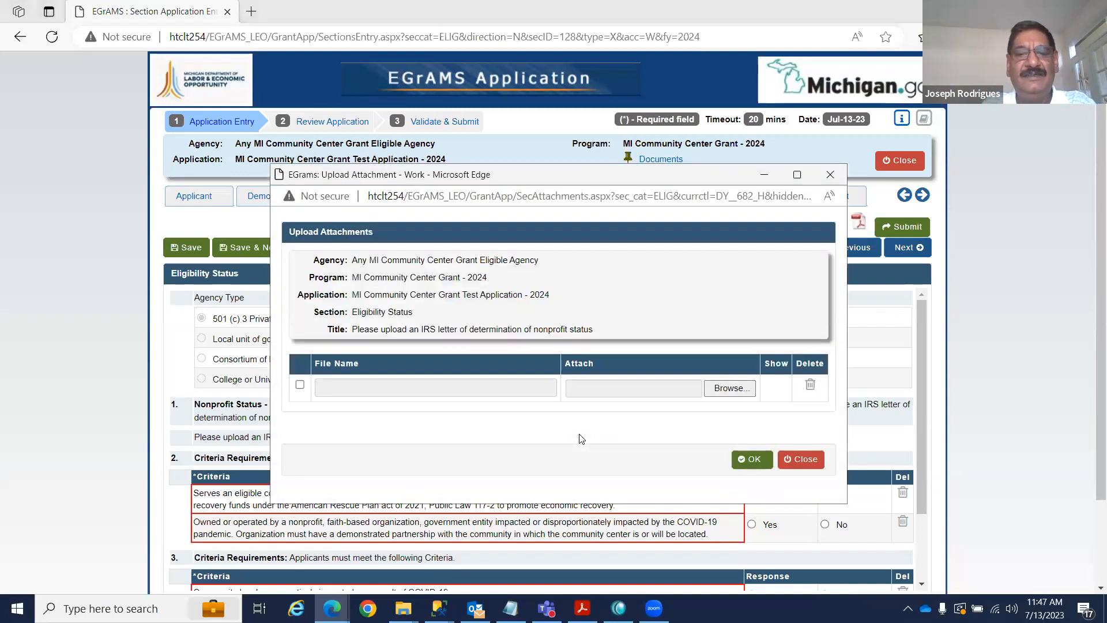
pyautogui.click(728, 389)
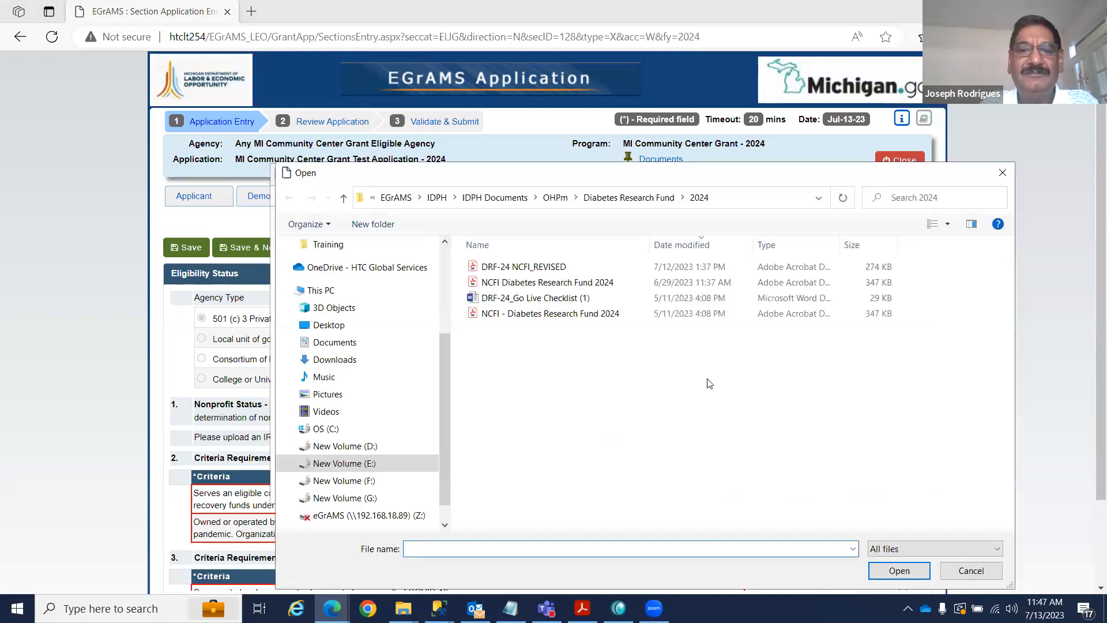
pyautogui.click(564, 268)
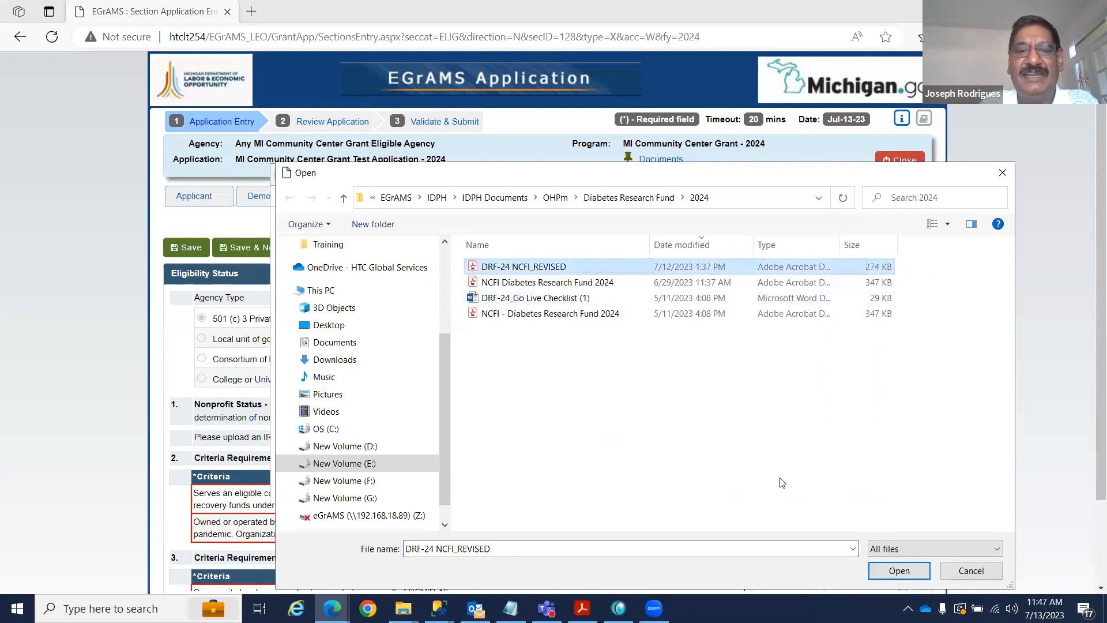
pyautogui.click(898, 571)
pyautogui.click(749, 461)
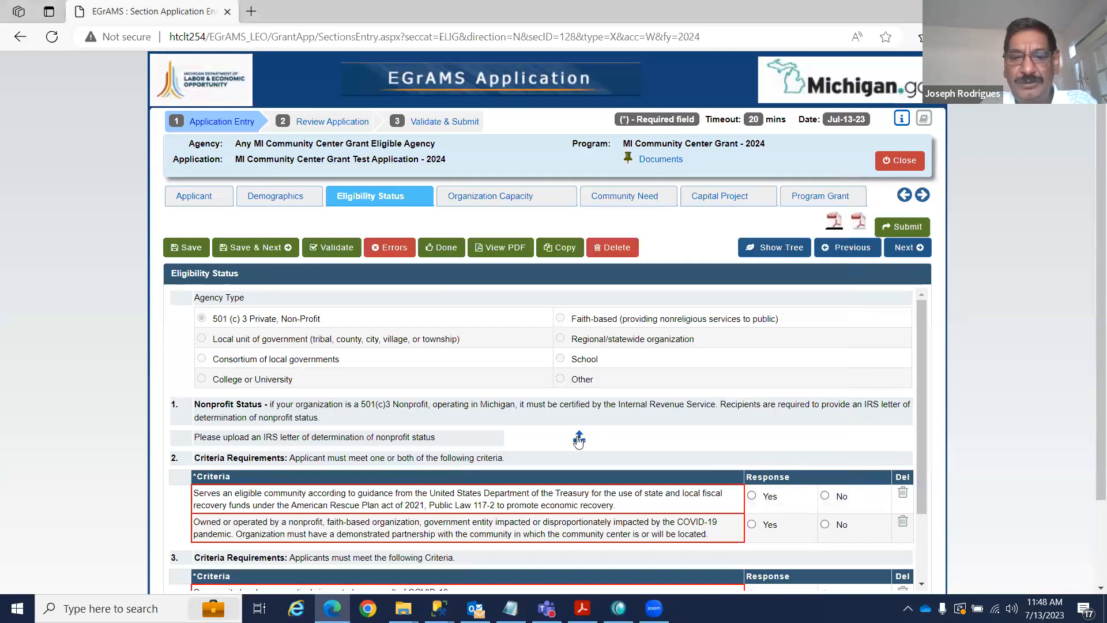
pyautogui.click(191, 247)
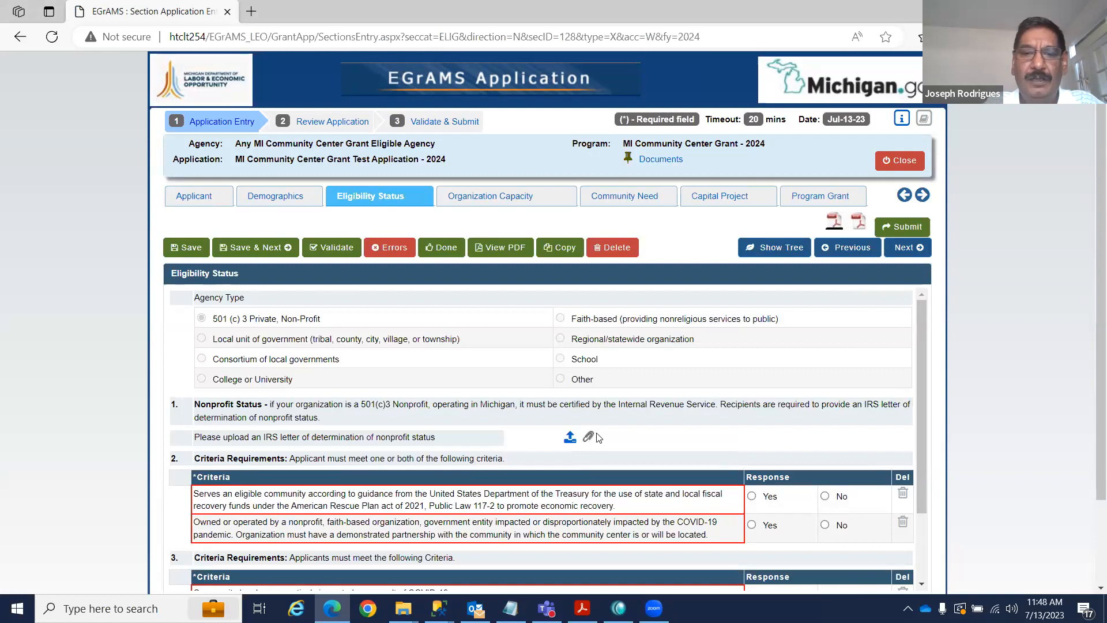
# Answer Yes to eligible community, No to ownership, and Yes to COVID impact, no-cost services, compliance, financial stability.
pyautogui.scroll(-3, 708, 393)
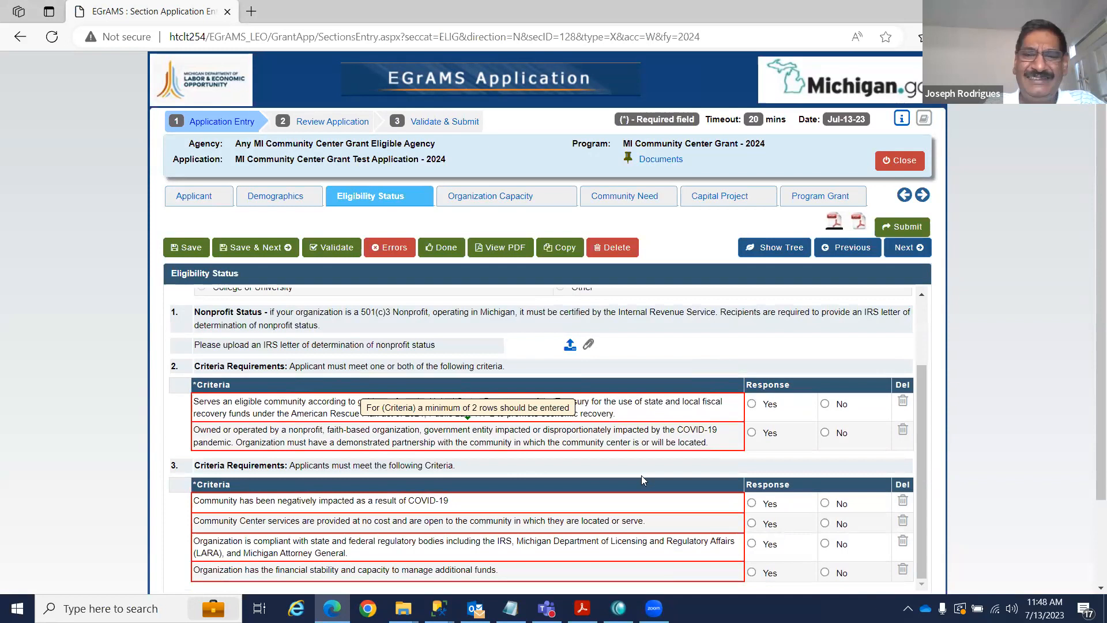
pyautogui.scroll(-1, 636, 427)
pyautogui.scroll(-3, 637, 427)
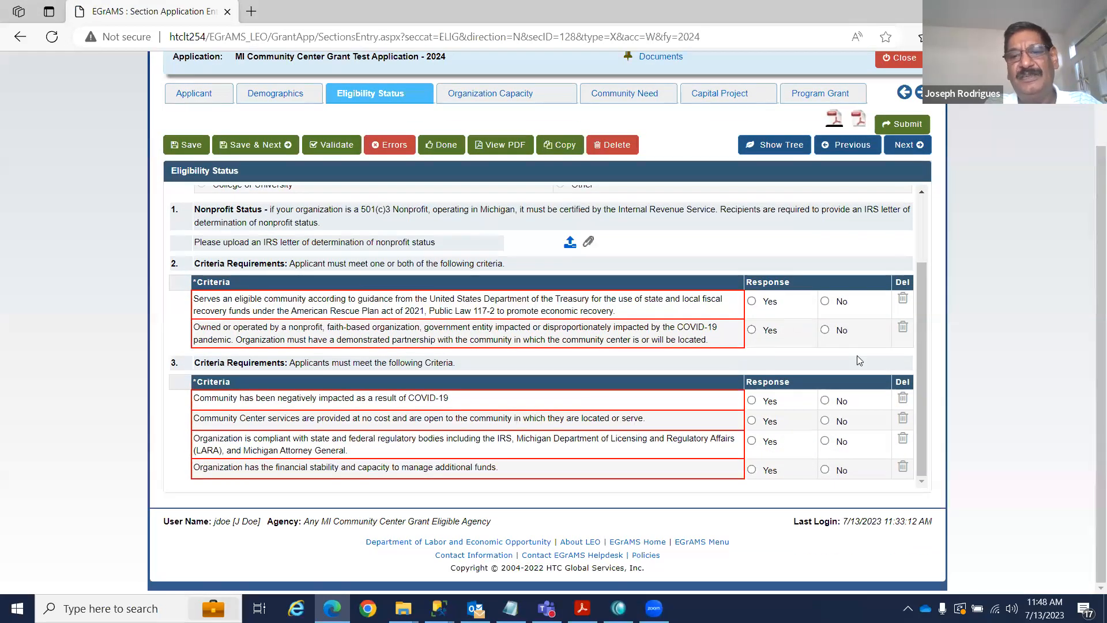
pyautogui.click(751, 301)
pyautogui.click(824, 330)
pyautogui.click(752, 400)
pyautogui.click(752, 420)
pyautogui.click(751, 440)
pyautogui.click(752, 469)
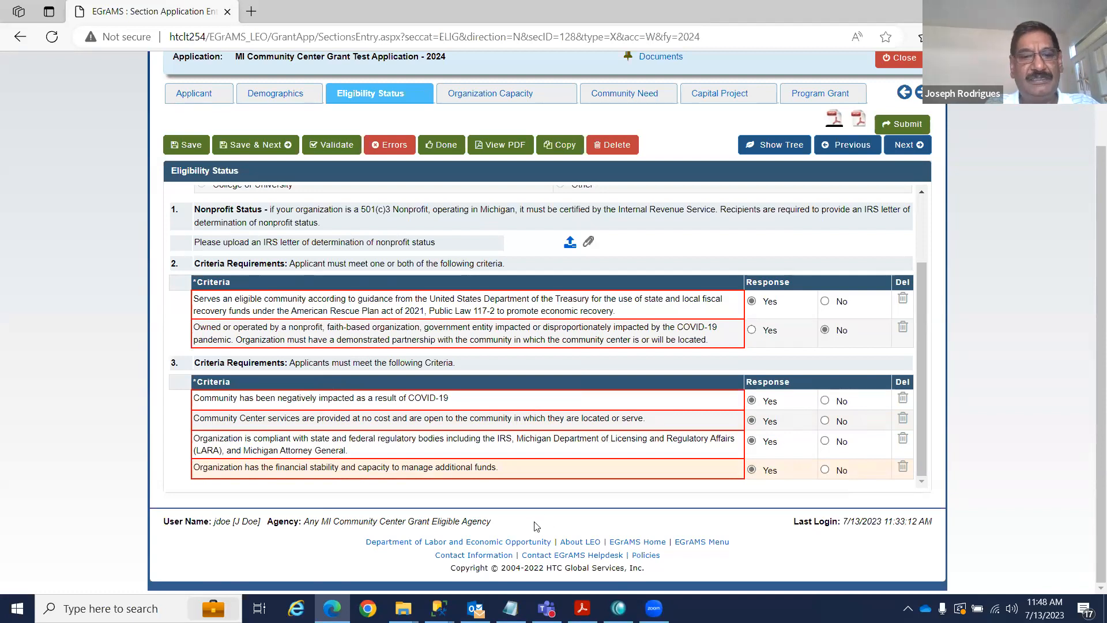
# Stay on the Eligibility Status page and save the criteria answers before moving on.
pyautogui.scroll(1, 521, 415)
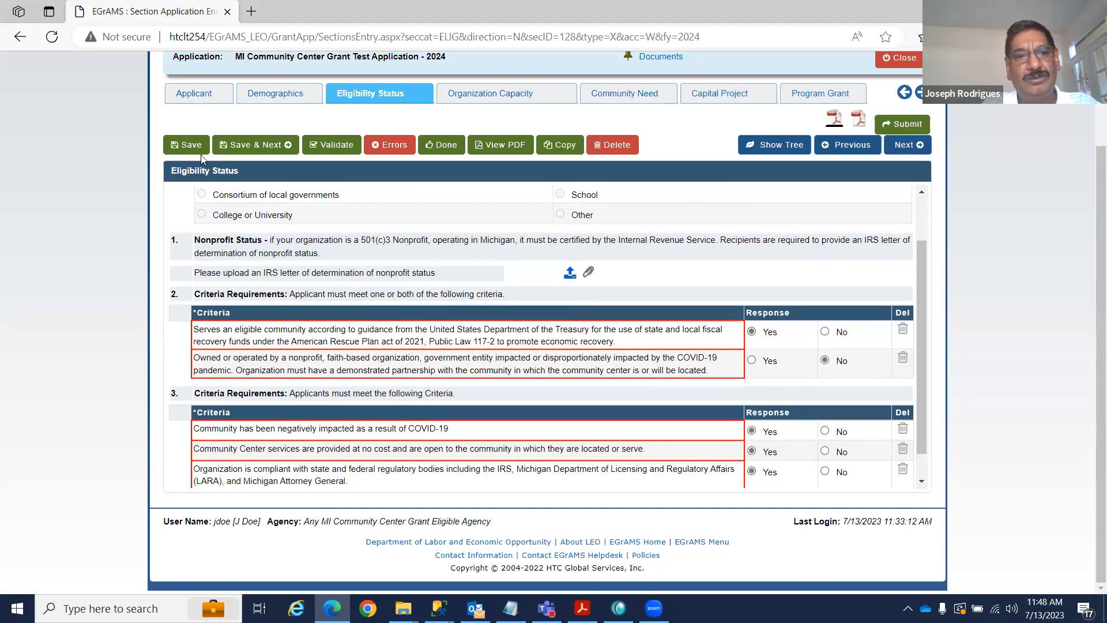
pyautogui.click(904, 149)
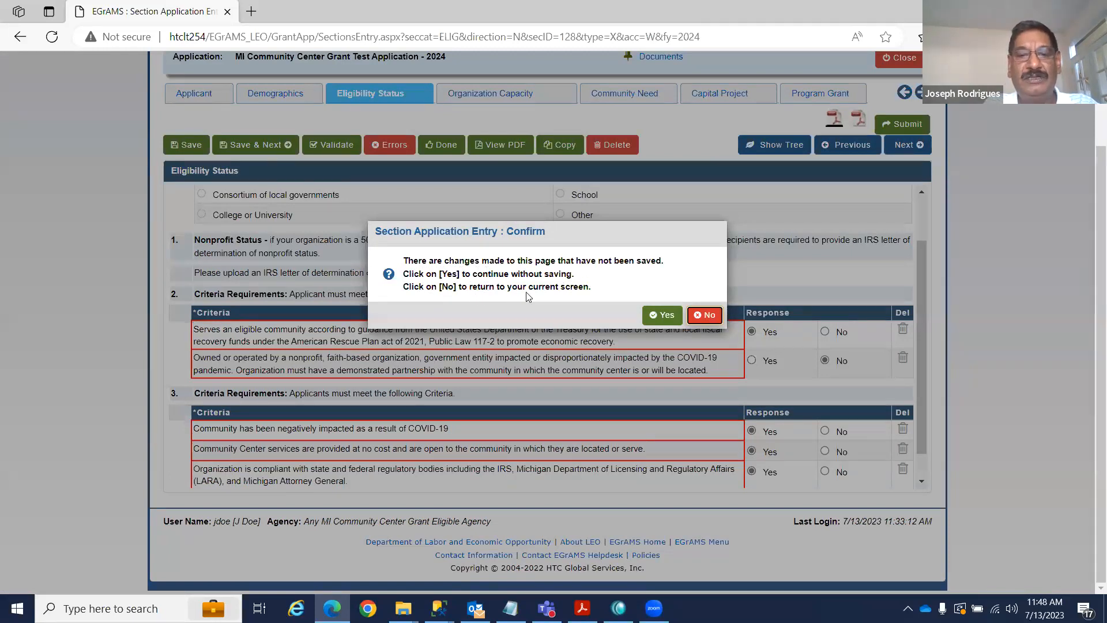
pyautogui.click(708, 316)
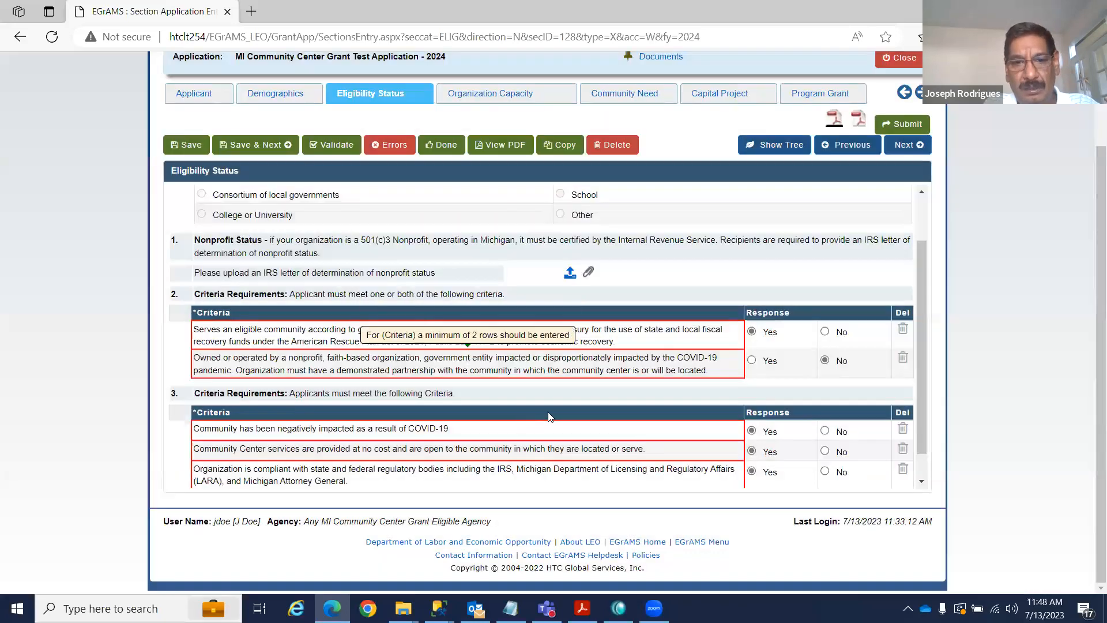
pyautogui.click(195, 148)
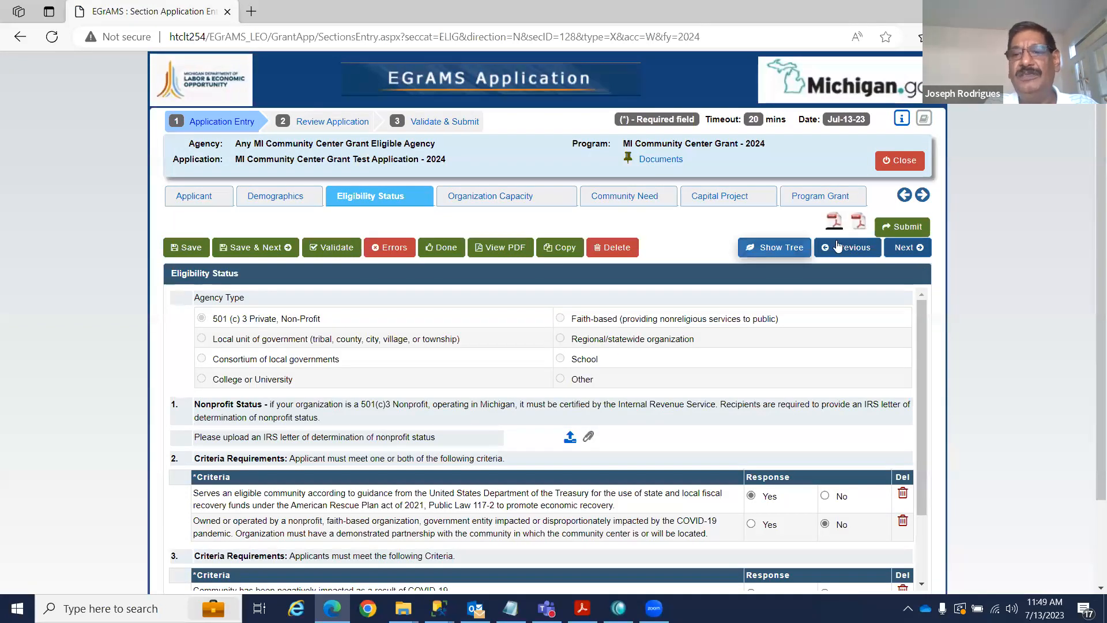
# Describe the before/after-school education service as 'Test description' with 54 served, then save and continue.
pyautogui.click(903, 247)
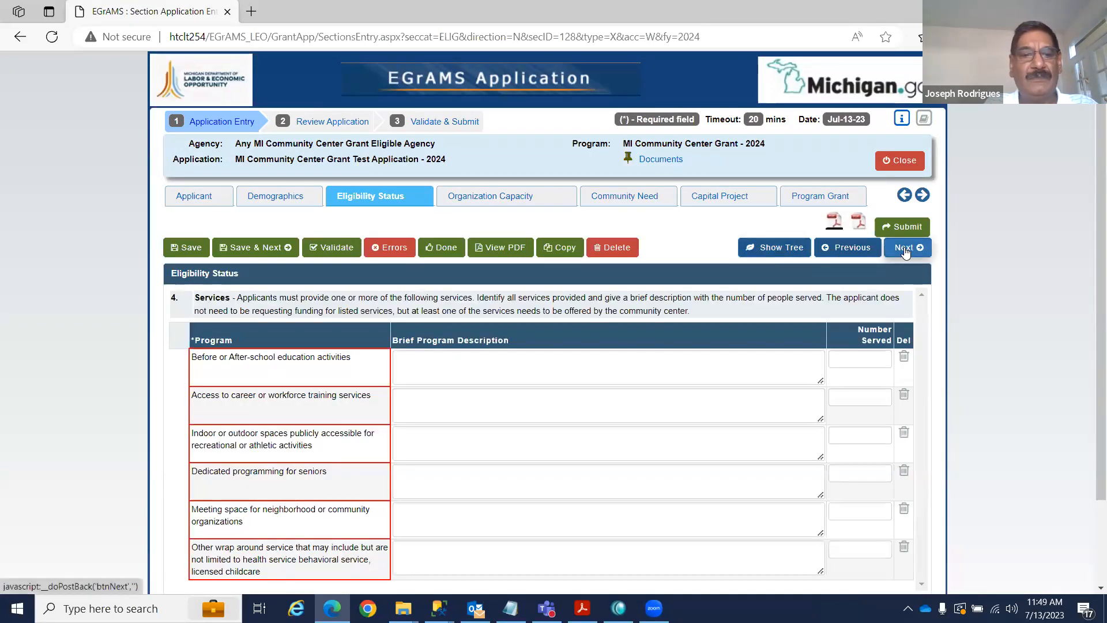
pyautogui.scroll(-1, 569, 382)
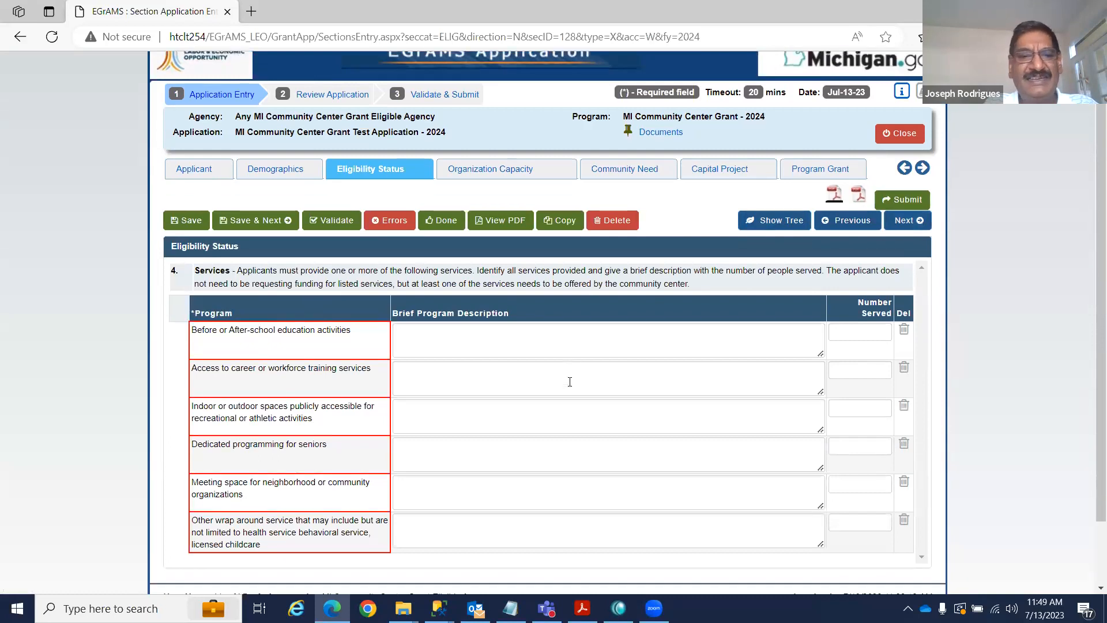
pyautogui.scroll(-1, 570, 382)
pyautogui.click(444, 319)
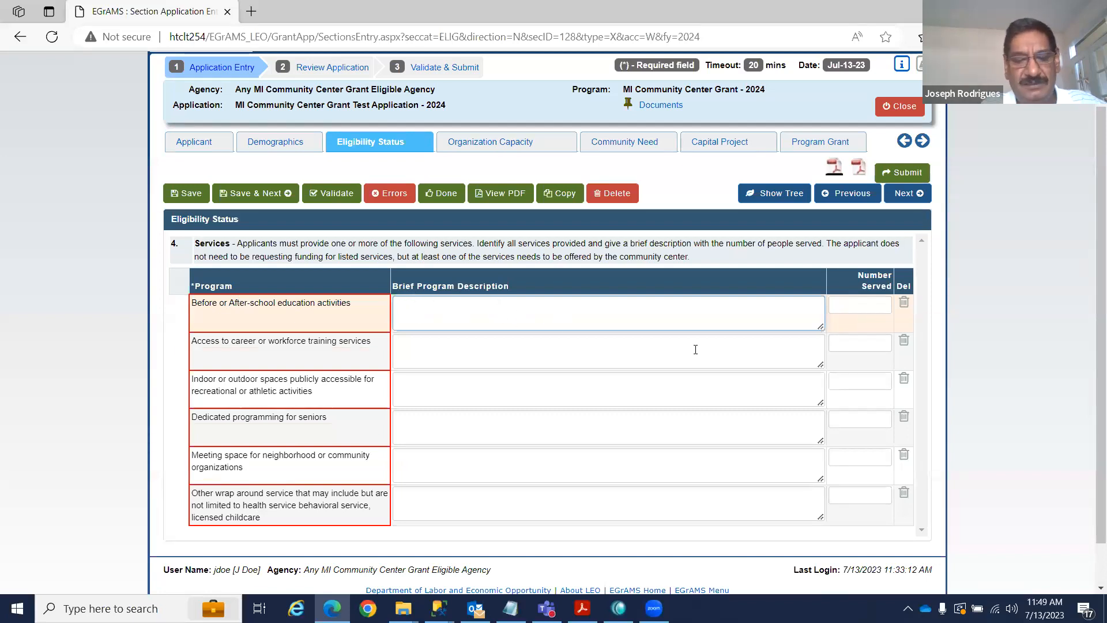
pyautogui.write('Test description')
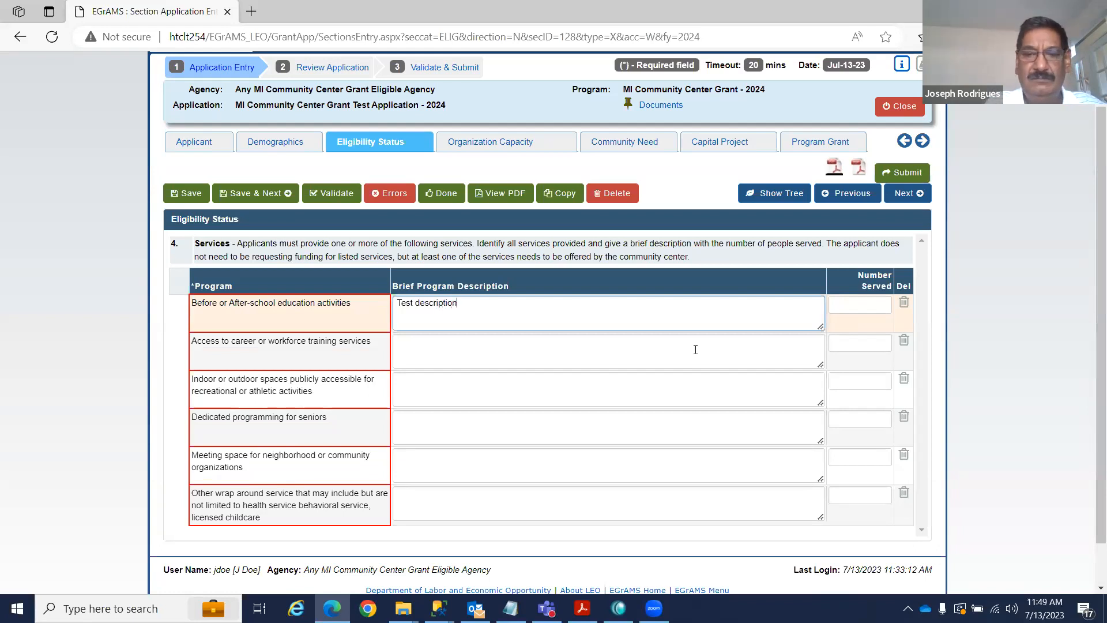
pyautogui.press('Tab')
pyautogui.write('5')
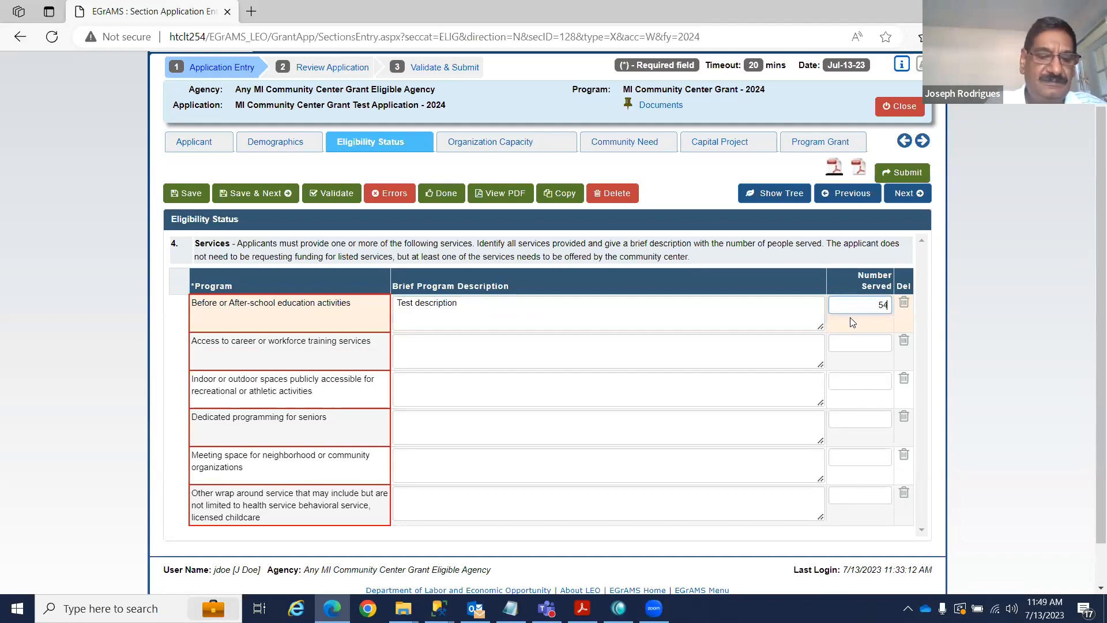
pyautogui.write('4')
pyautogui.press('Tab')
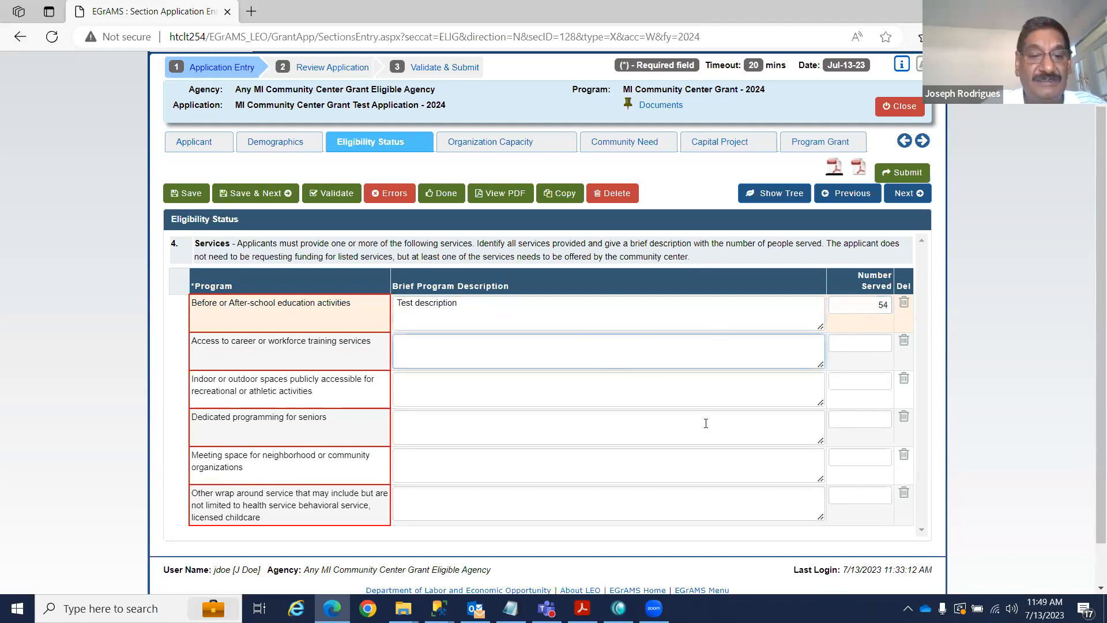
pyautogui.click(272, 194)
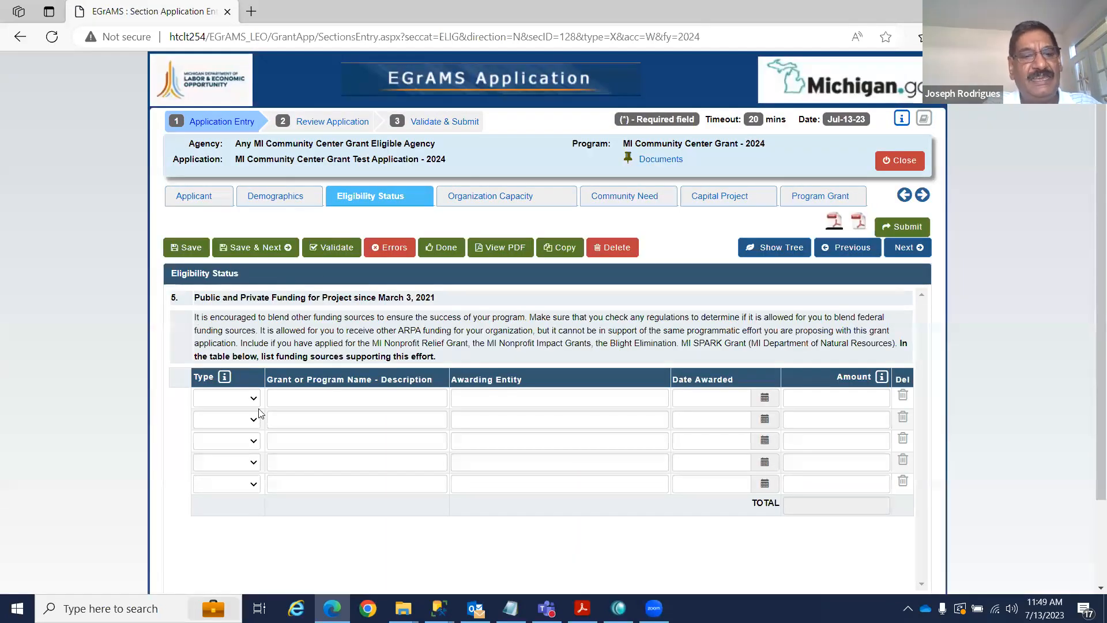
# Check which funding source types are allowed in the funding information note.
pyautogui.moveTo(230, 381)
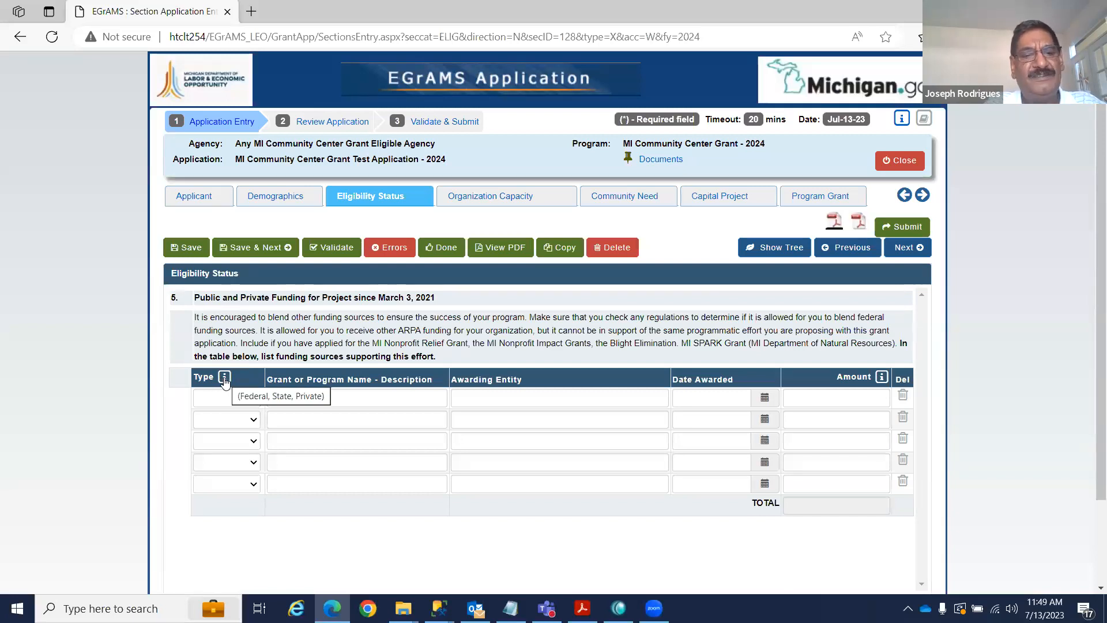
pyautogui.click(224, 378)
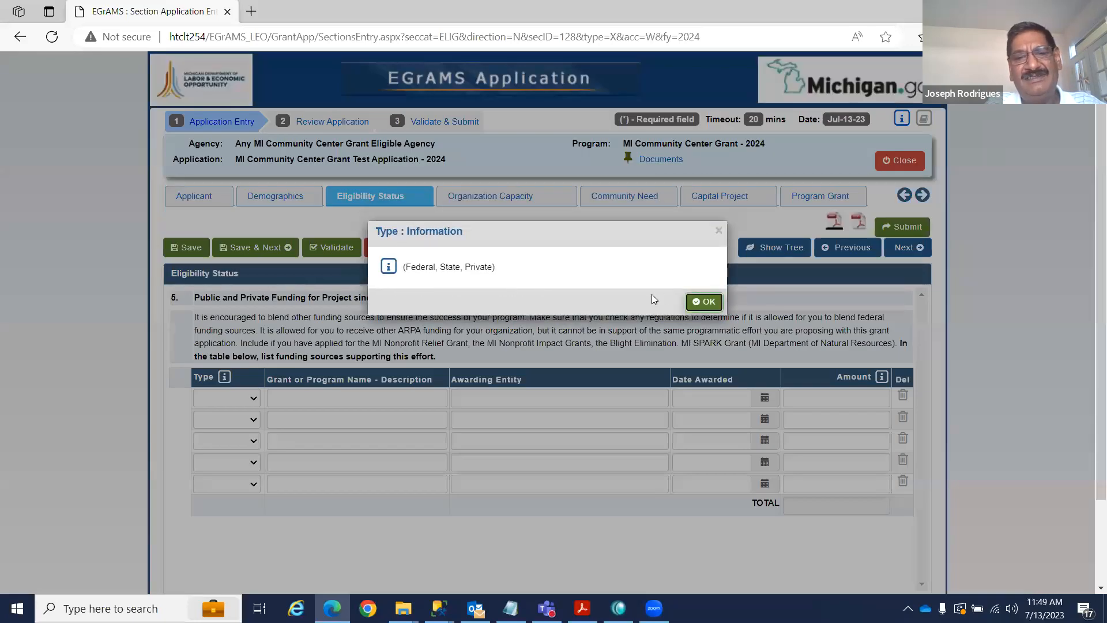
pyautogui.click(685, 307)
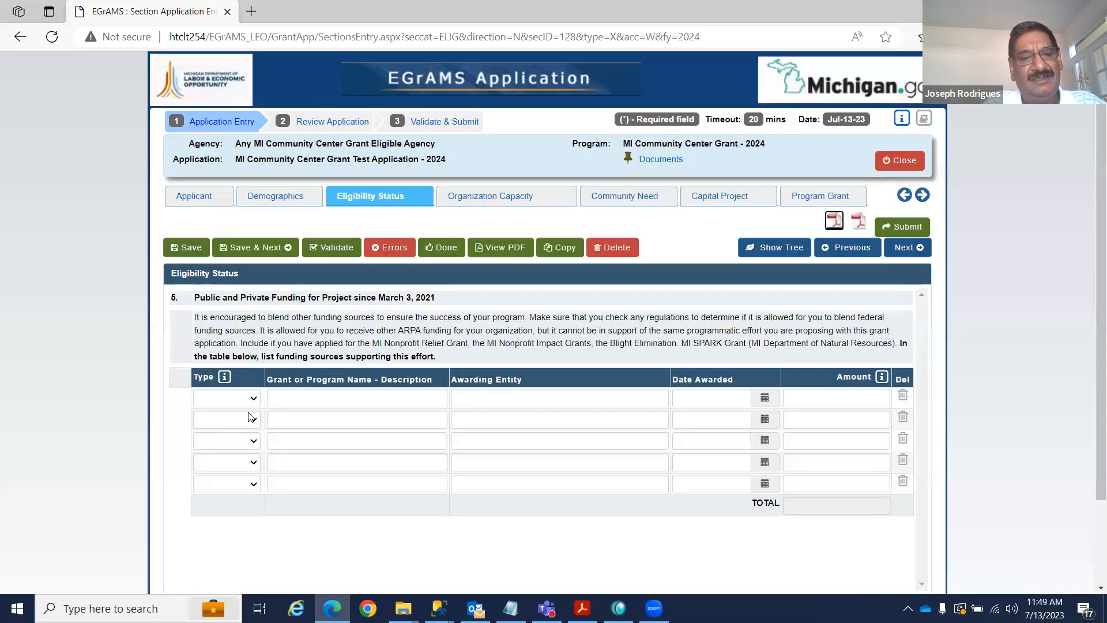
# Add a Federal funding row 'testdhhs', awarded 10/01/2022 for 500,000, and save it.
pyautogui.click(256, 402)
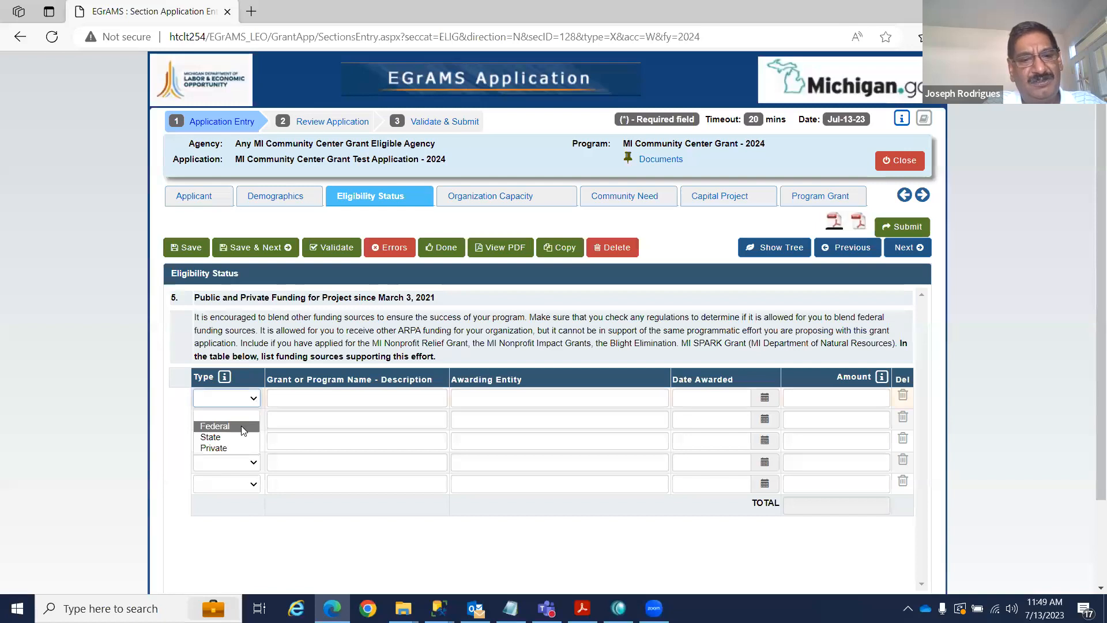
pyautogui.click(241, 425)
pyautogui.click(319, 400)
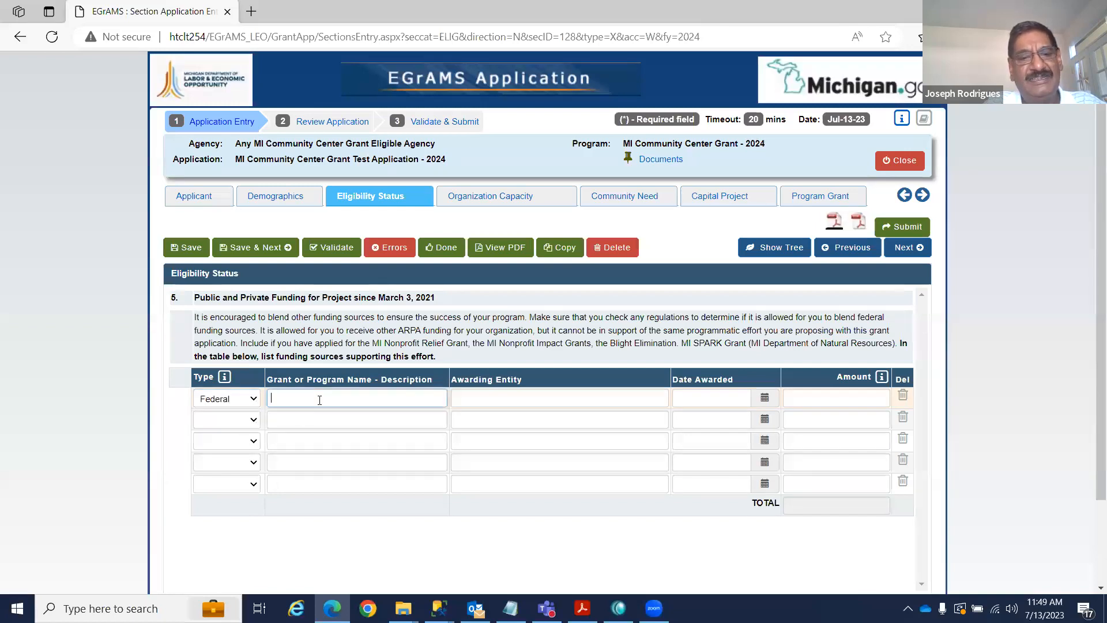
pyautogui.write('test')
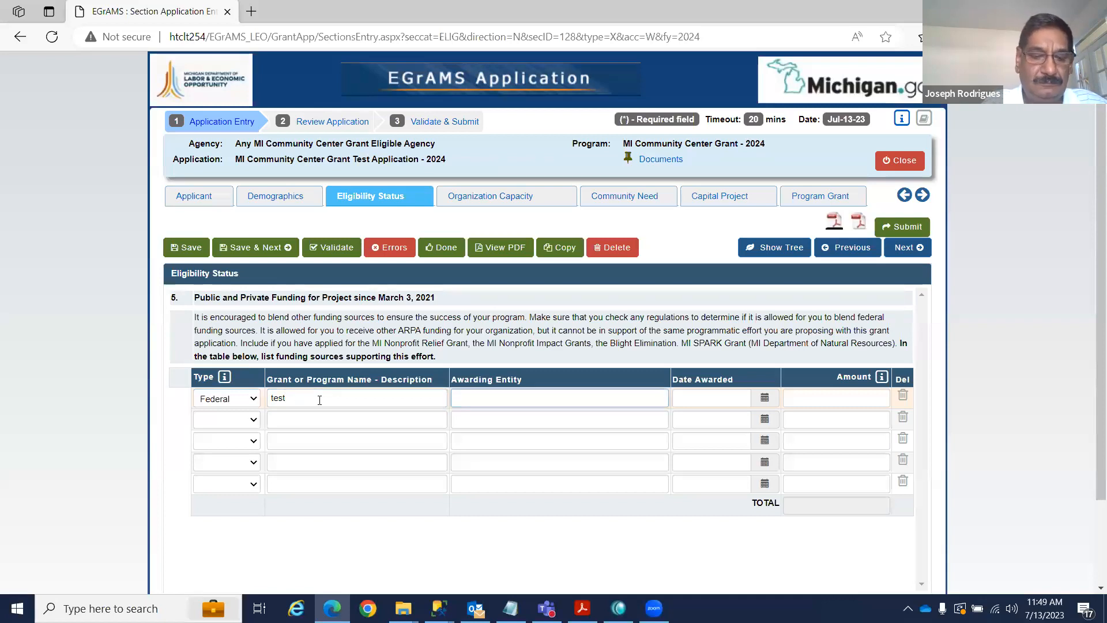
pyautogui.write('dhh')
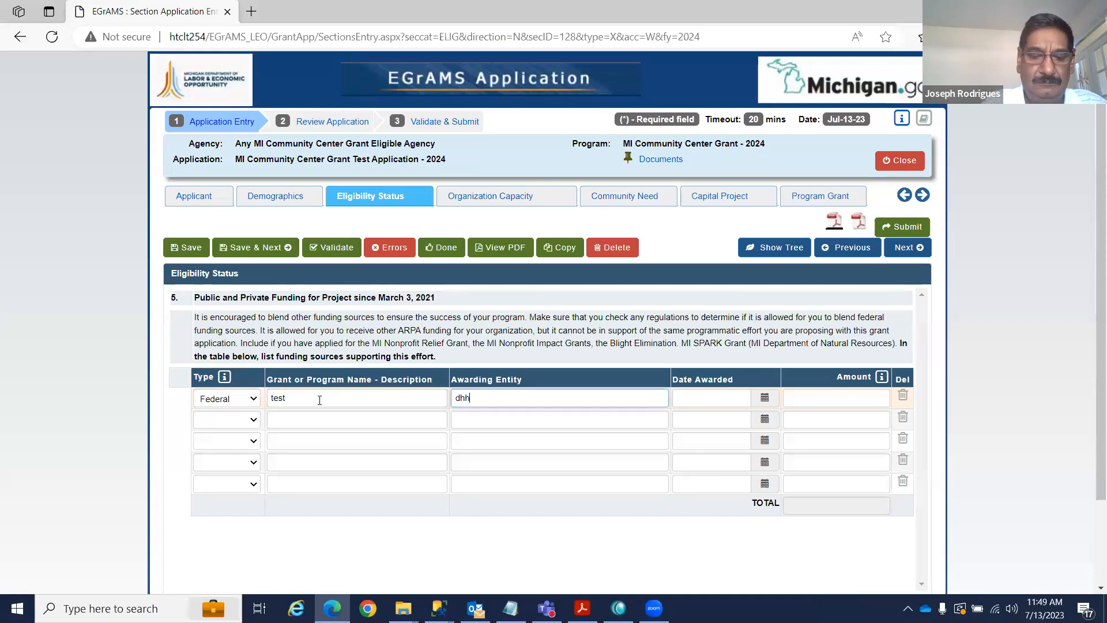
pyautogui.write('s')
pyautogui.press('Tab')
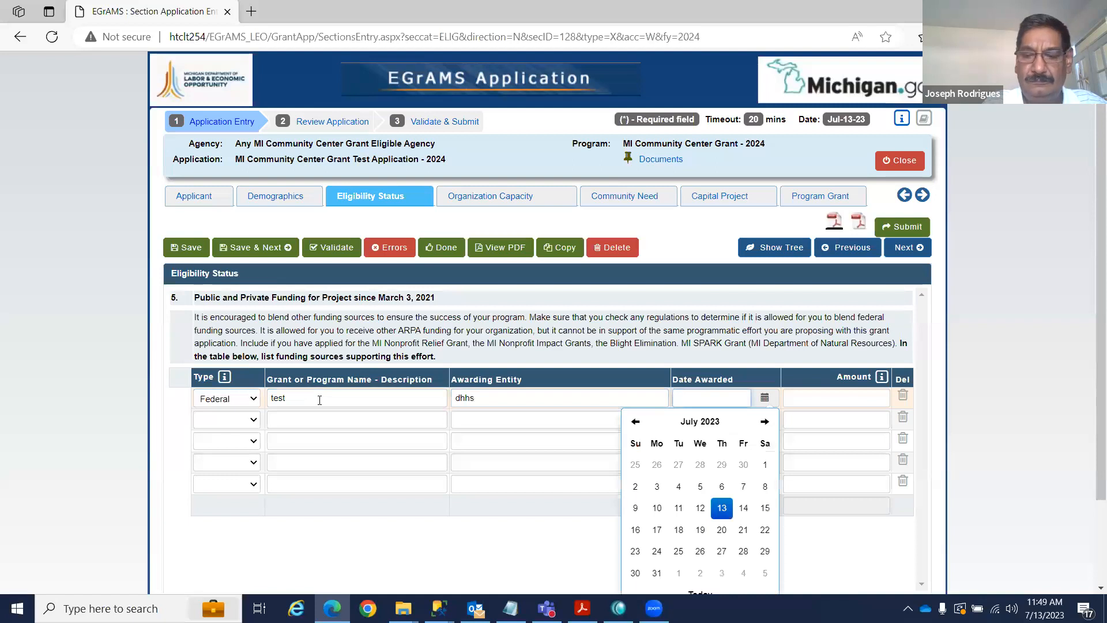
pyautogui.write('10/01/2022')
pyautogui.press('Tab')
pyautogui.write('500,000')
pyautogui.press('Tab')
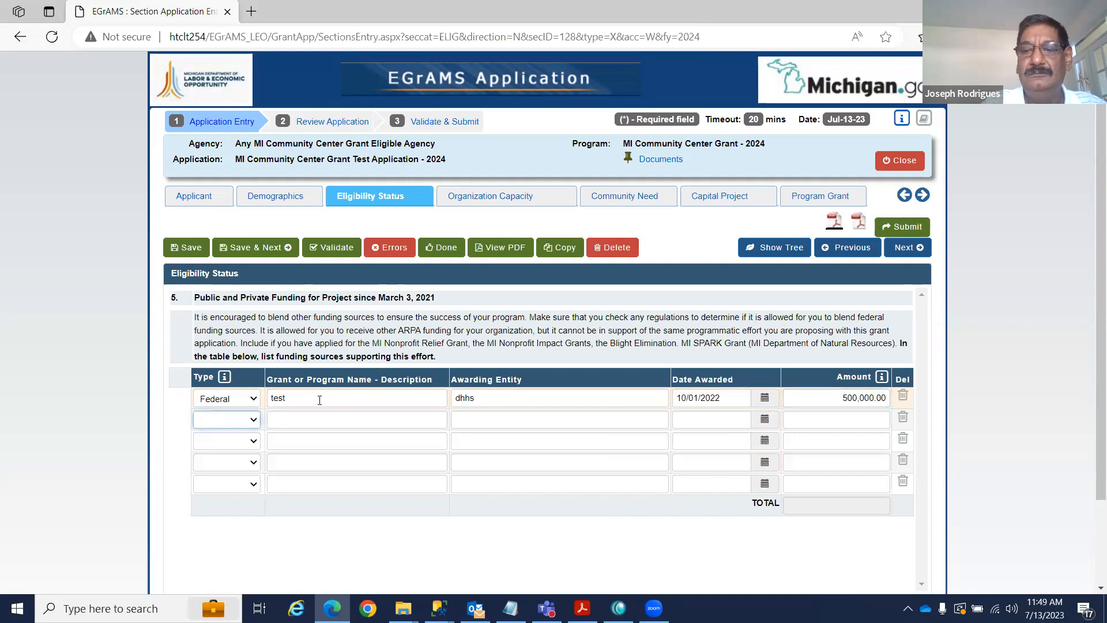
pyautogui.click(186, 248)
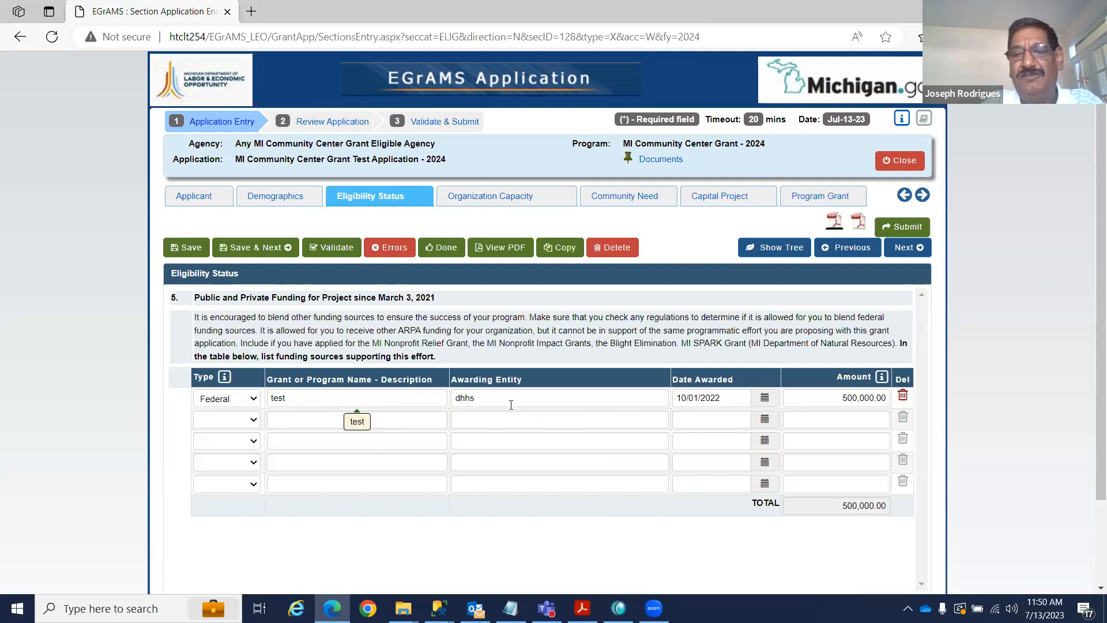
# Delete the sample funding row, save the empty table, and continue to Organization Capacity.
pyautogui.click(902, 396)
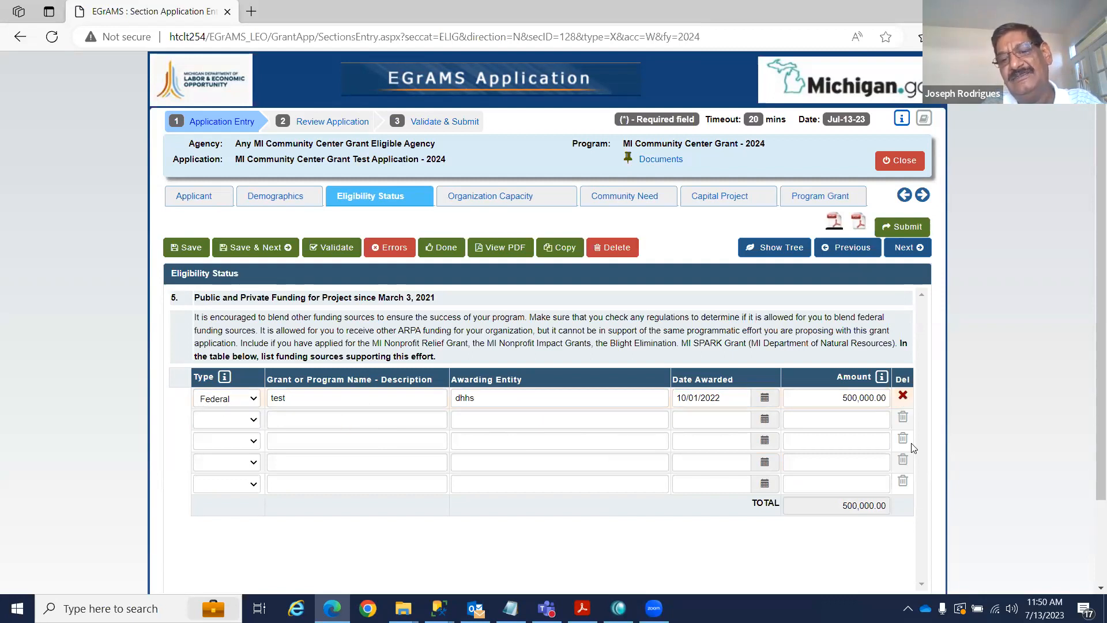
pyautogui.click(189, 247)
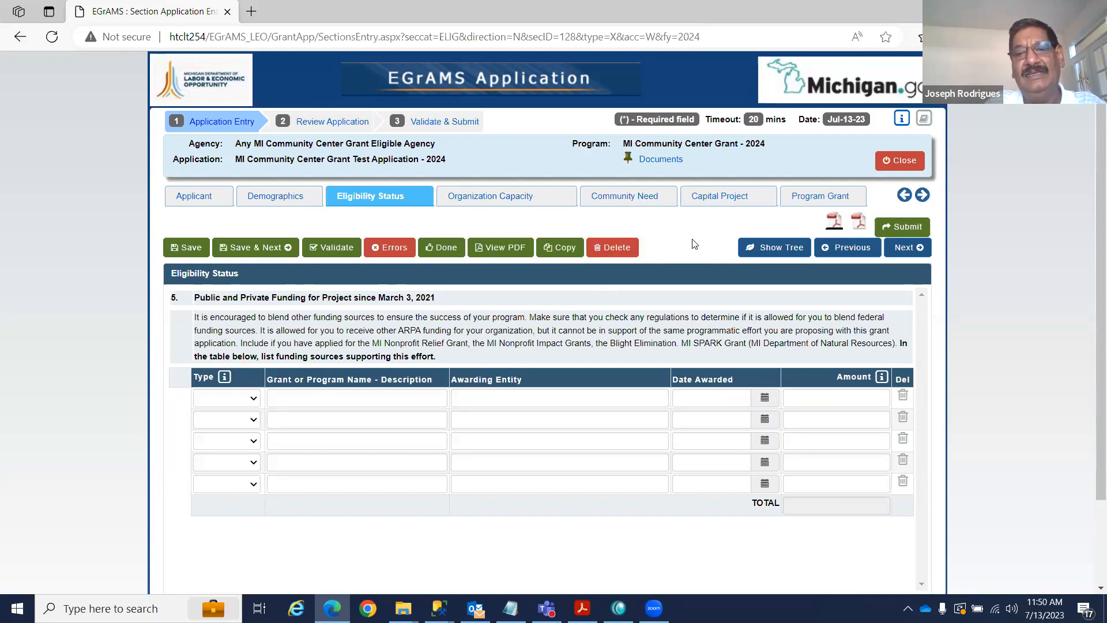
pyautogui.click(907, 248)
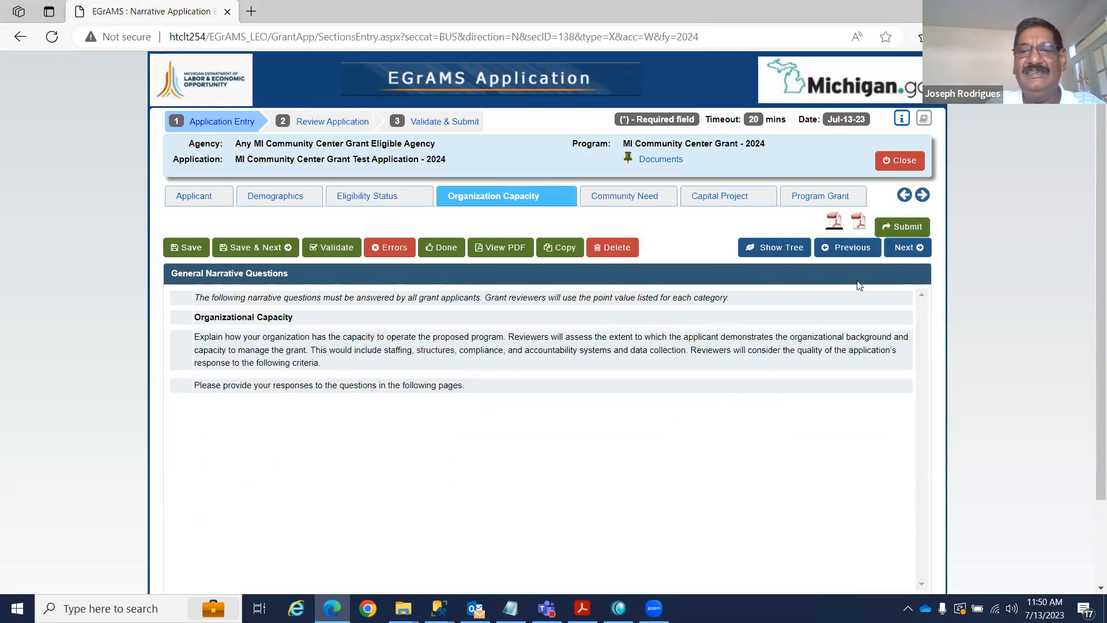
# Advance to question 1.a Organization History, select its question text, and place the cursor in the empty answer box.
pyautogui.click(903, 248)
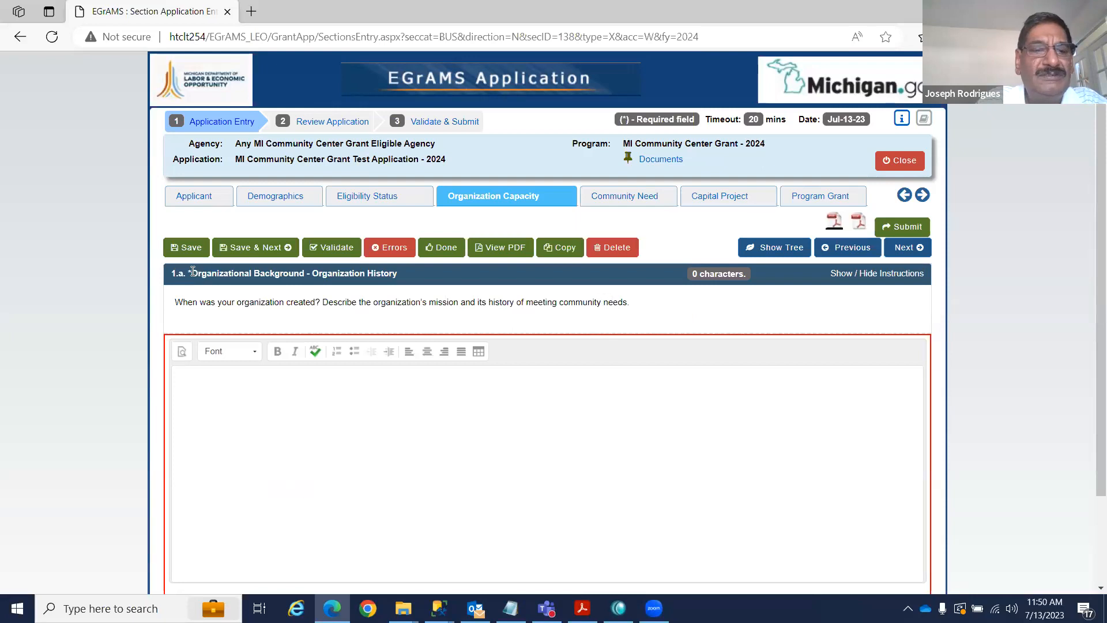
pyautogui.moveTo(193, 271); pyautogui.dragTo(419, 280)
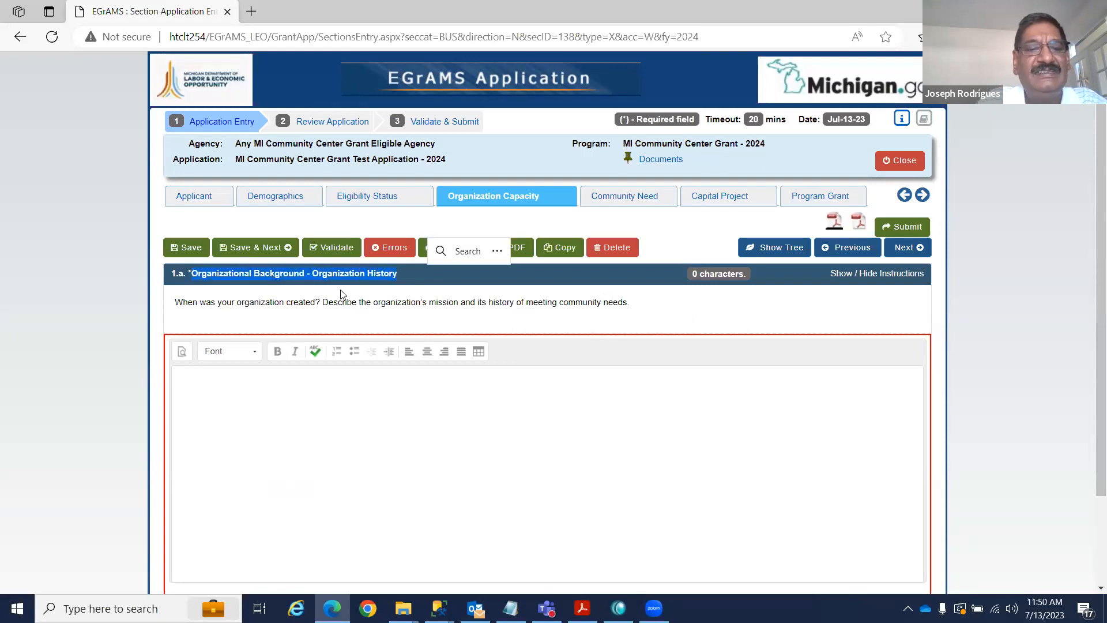
pyautogui.click(319, 414)
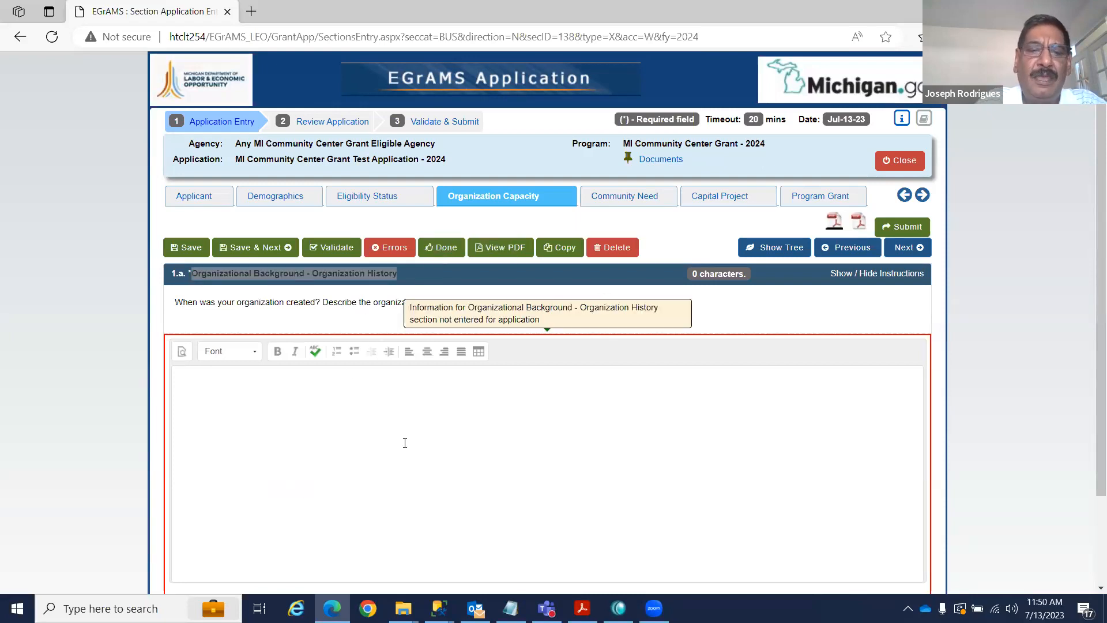
pyautogui.click(371, 318)
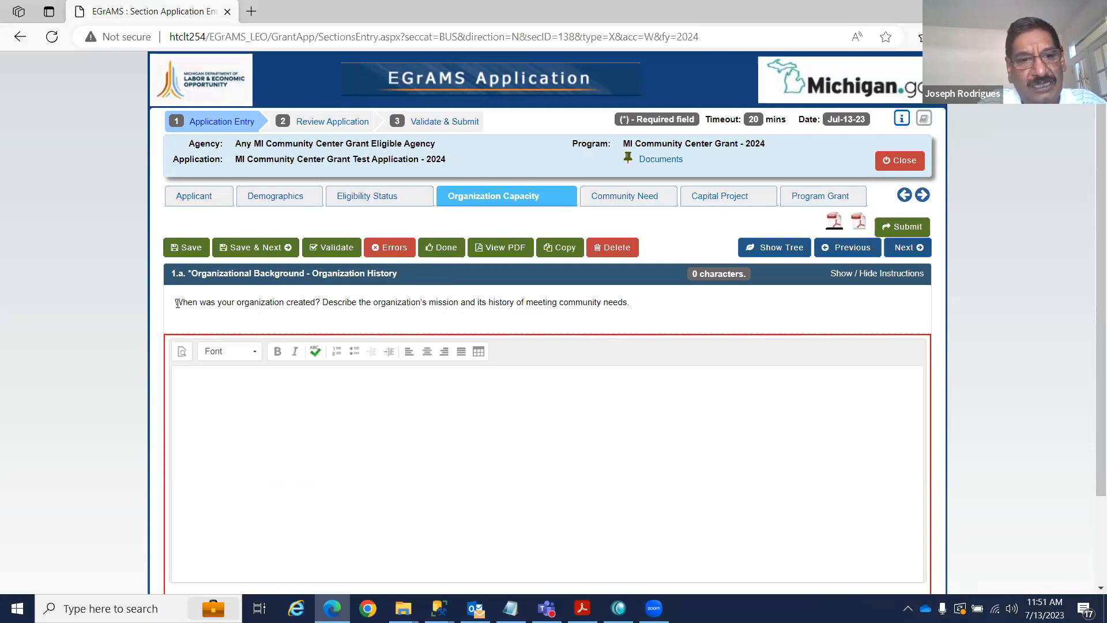
pyautogui.moveTo(175, 301); pyautogui.dragTo(680, 313)
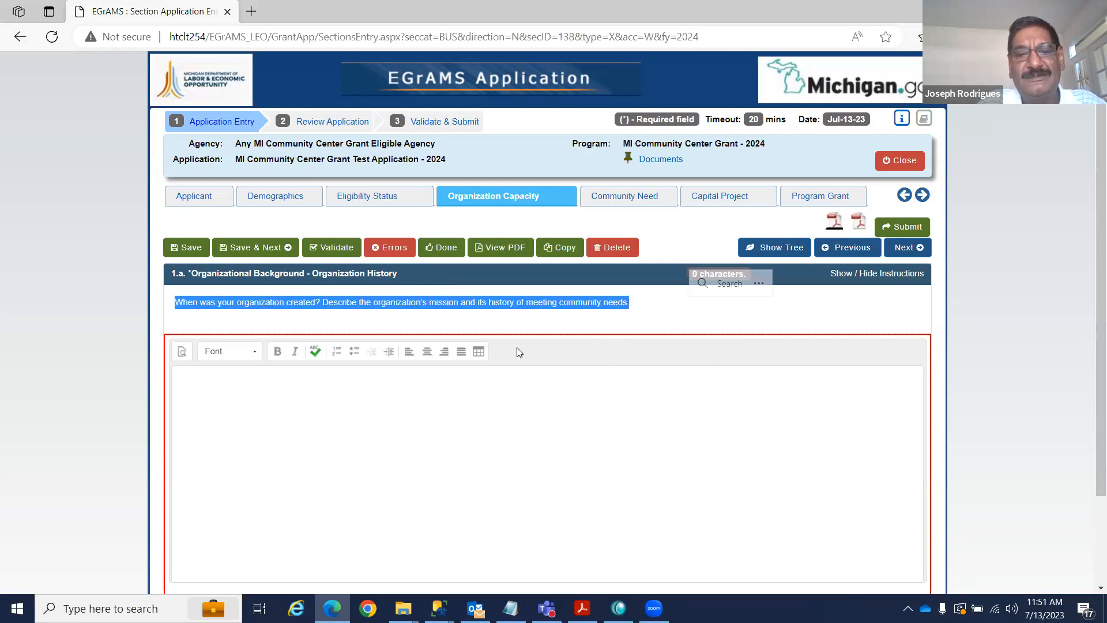
pyautogui.click(604, 454)
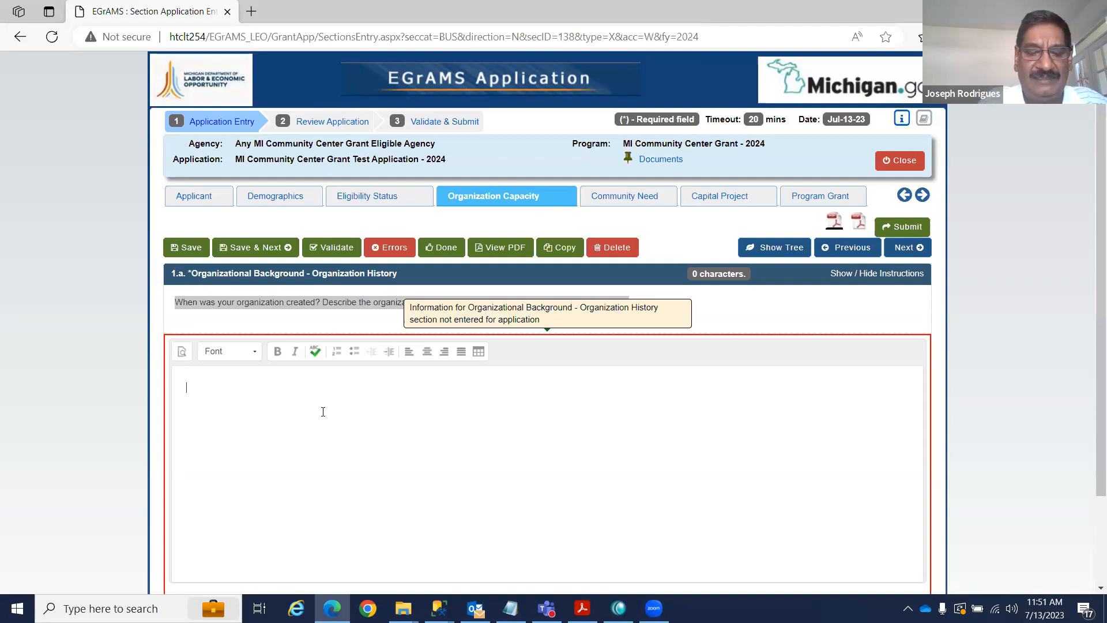
# Answer Organization History by typing 'Type the int' and pasting the question sentence after it.
pyautogui.write('Ty')
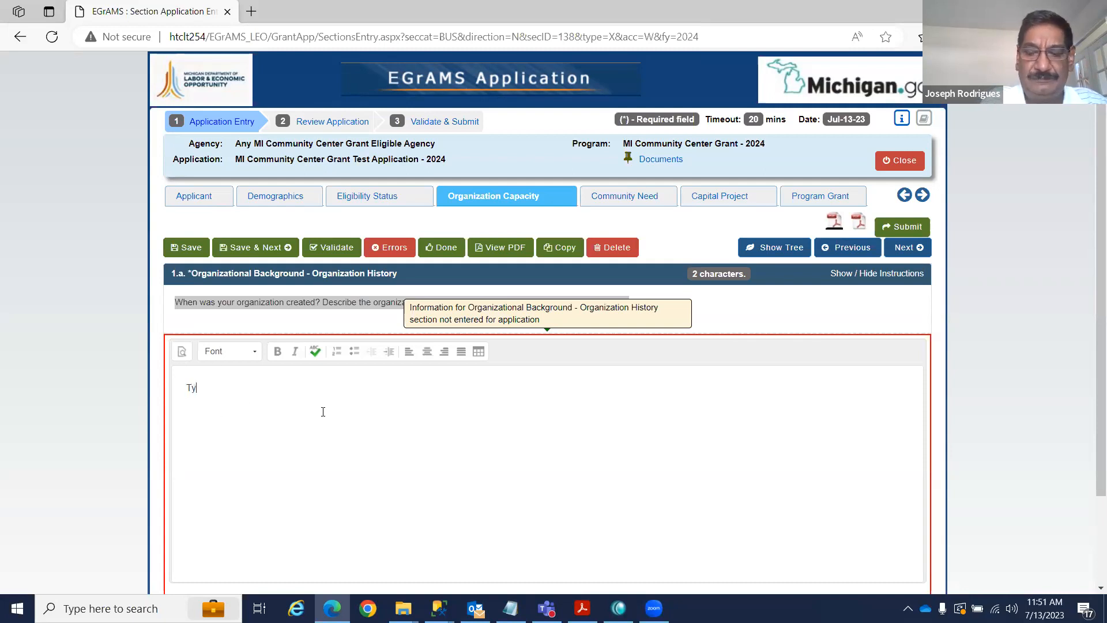
pyautogui.write('pe the int')
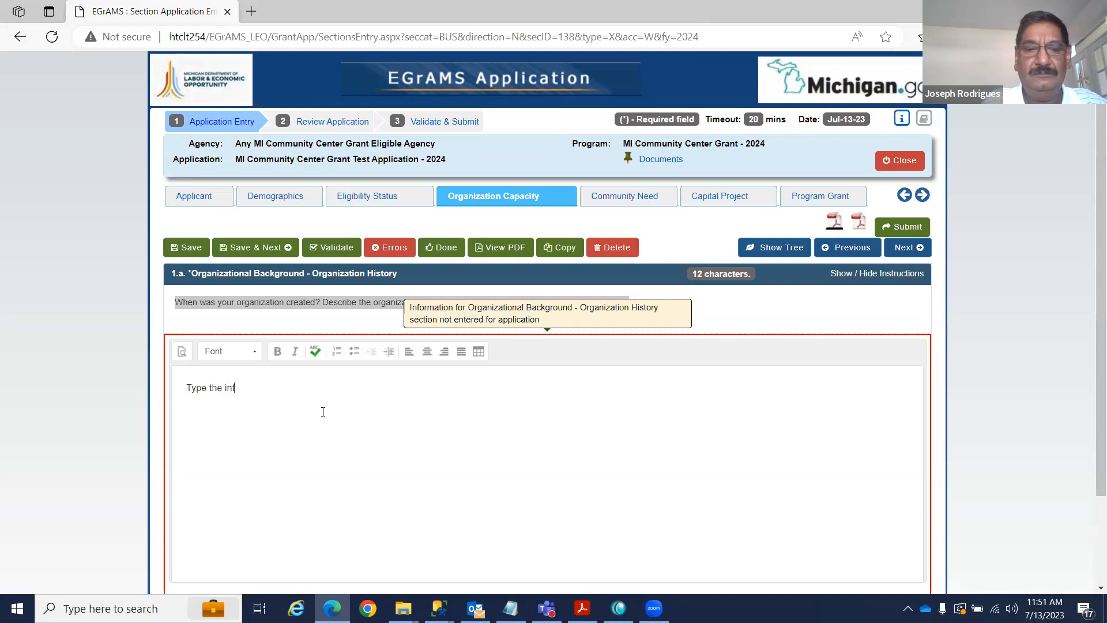
pyautogui.tripleClick(176, 300)
pyautogui.hotkey('ctrl', 'c')
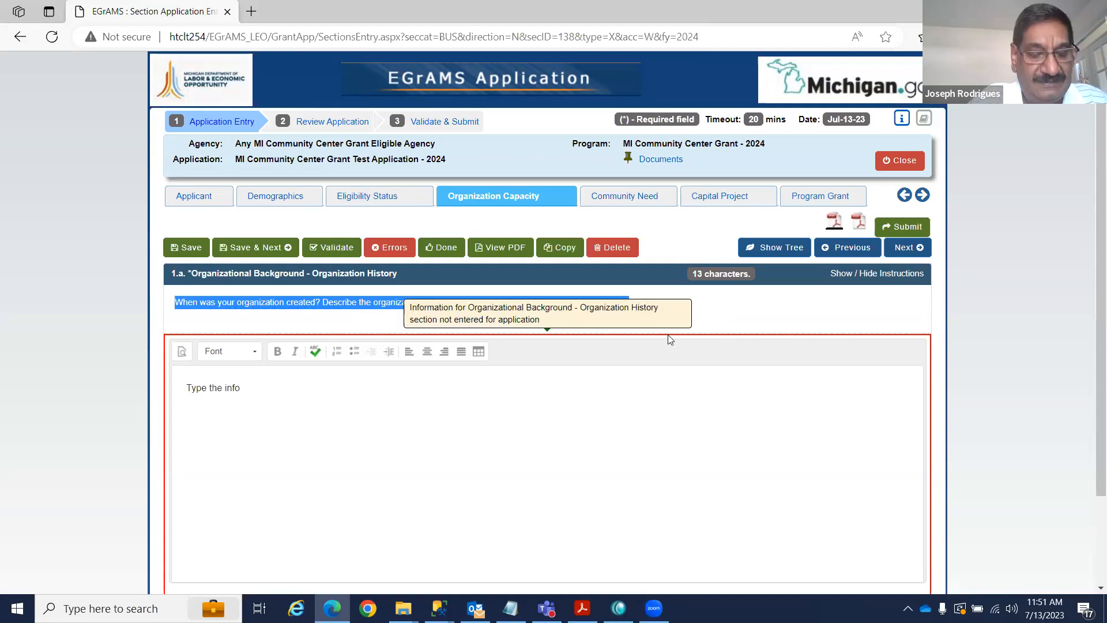
pyautogui.click(276, 383)
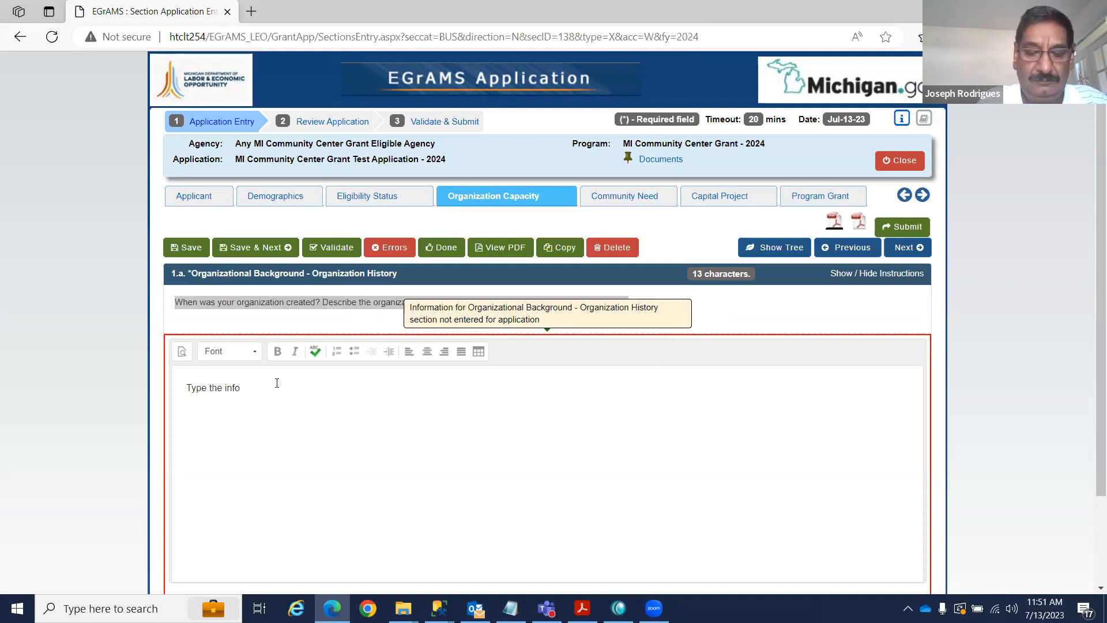
pyautogui.hotkey('ctrl', 'v')
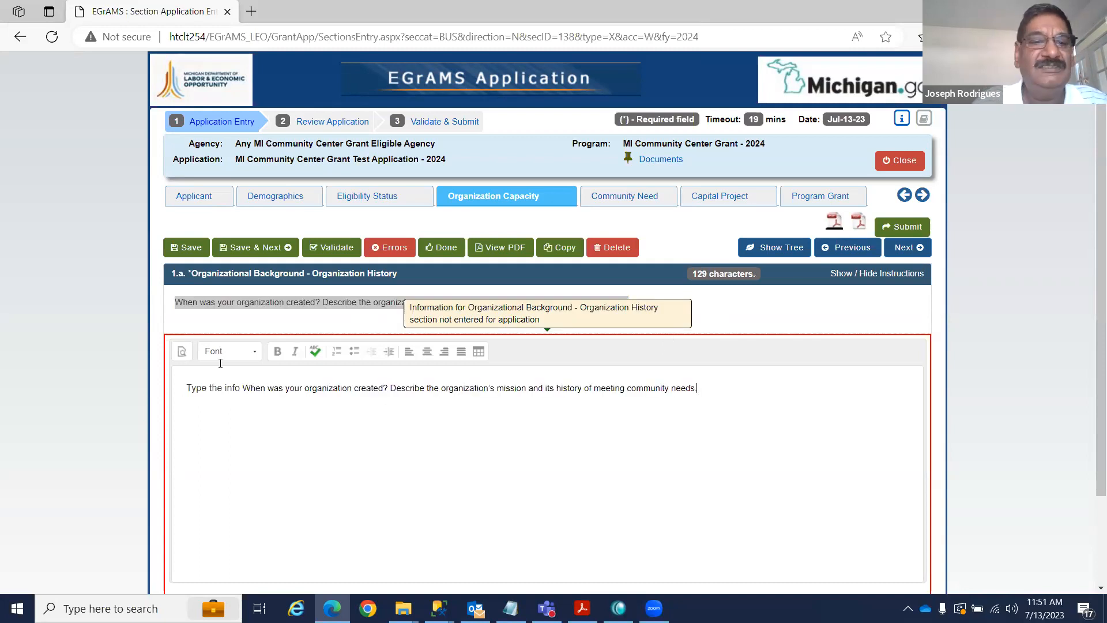
# Save the 132-character answer, recheck 1.a, then return to 1.b Grant Management History.
pyautogui.click(276, 246)
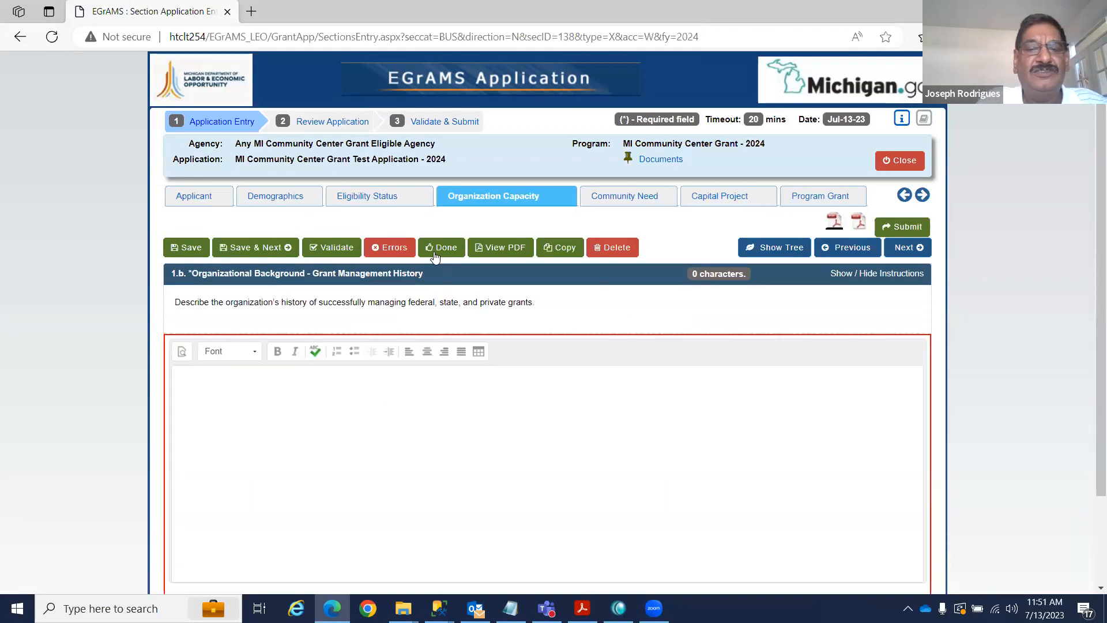
pyautogui.click(843, 249)
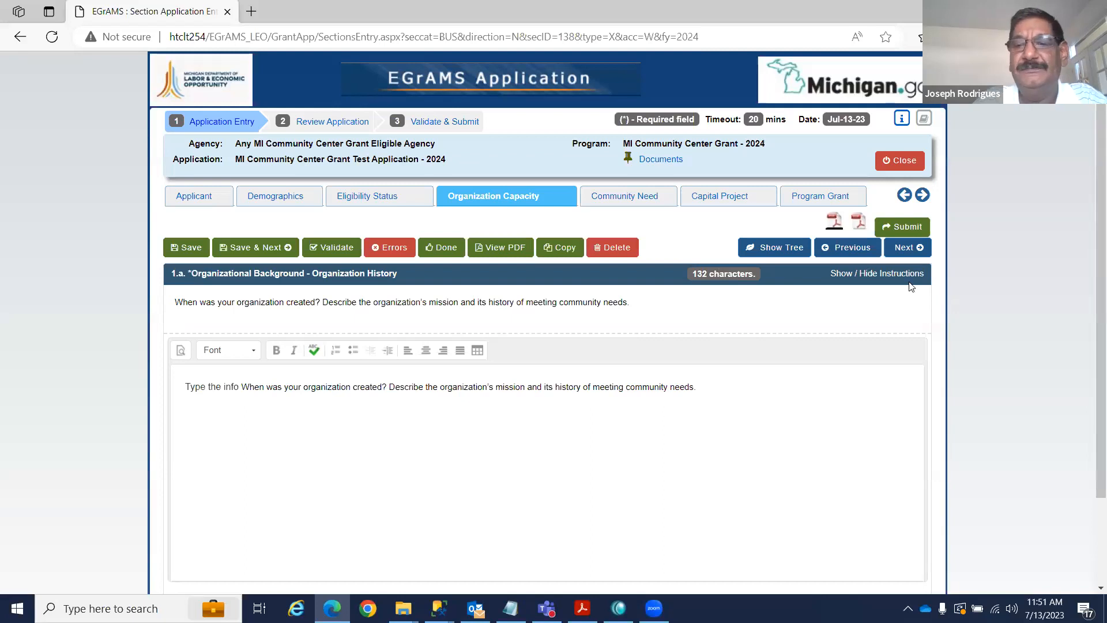
pyautogui.click(905, 248)
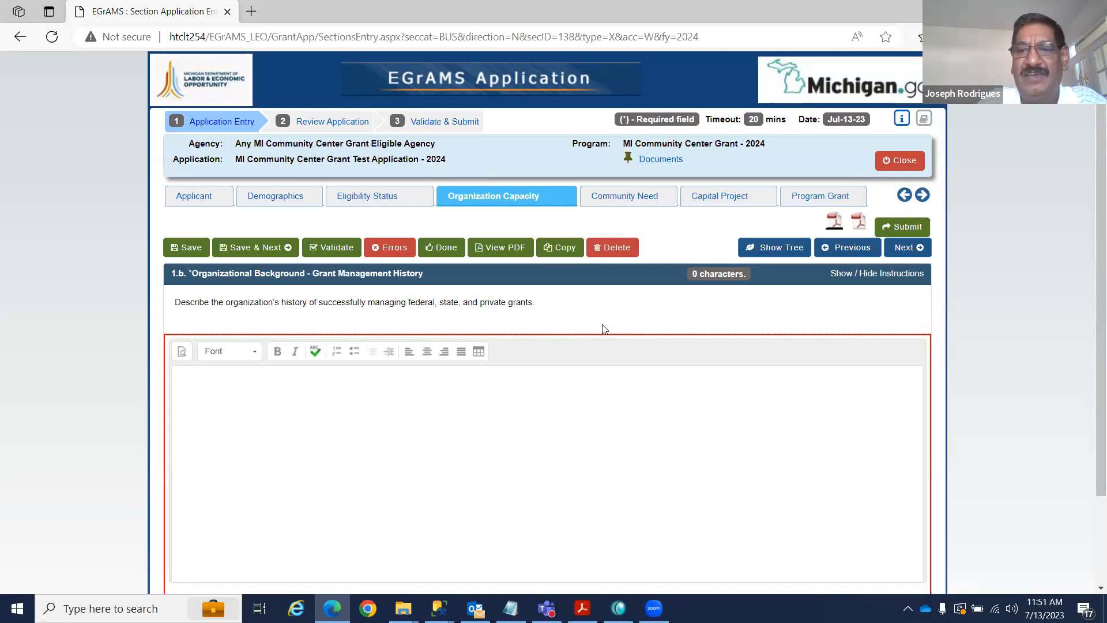
# Jump to the 4. Data Collection and Evaluation Plan section via the section tree.
pyautogui.click(795, 247)
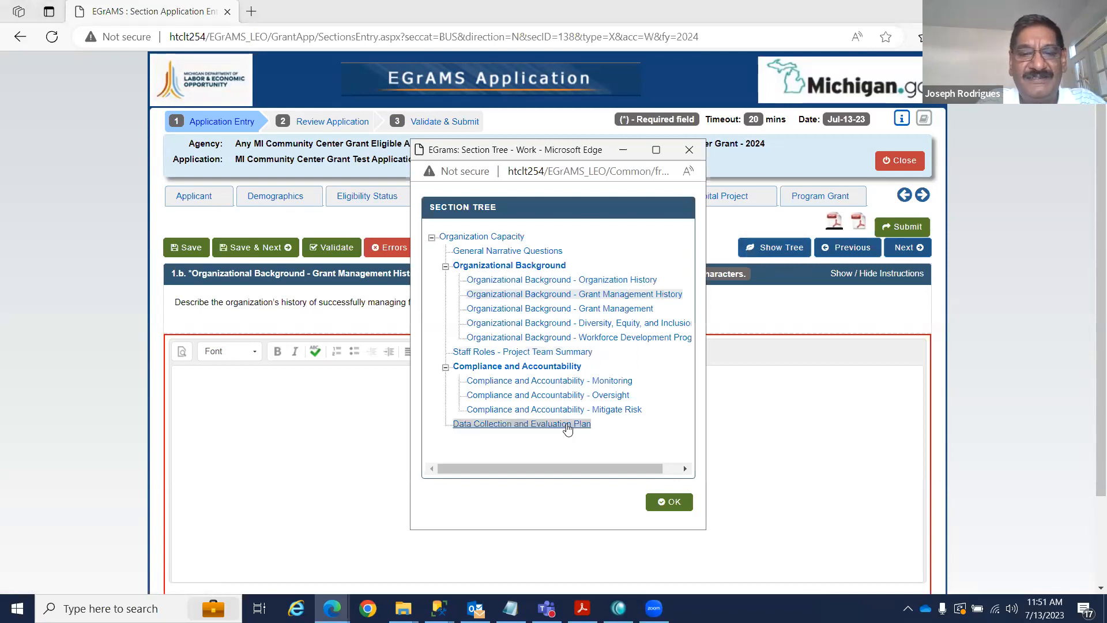
pyautogui.click(529, 425)
pyautogui.click(671, 502)
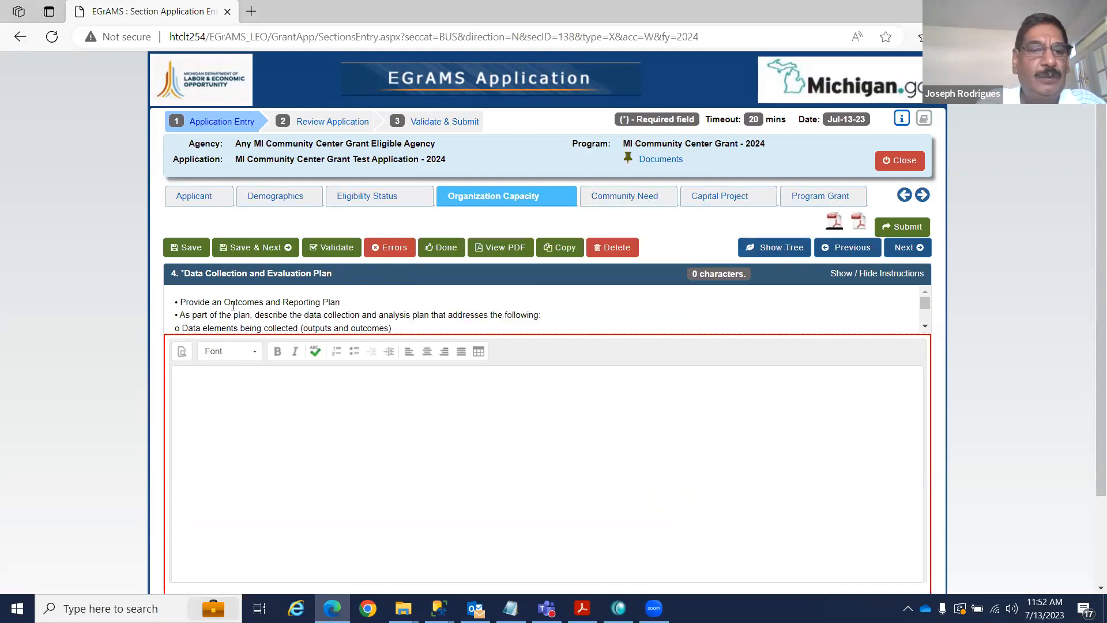
# Read through the Data Collection and Evaluation Plan instructions, restoring the browser to a smaller window.
pyautogui.scroll(-1, 605, 310)
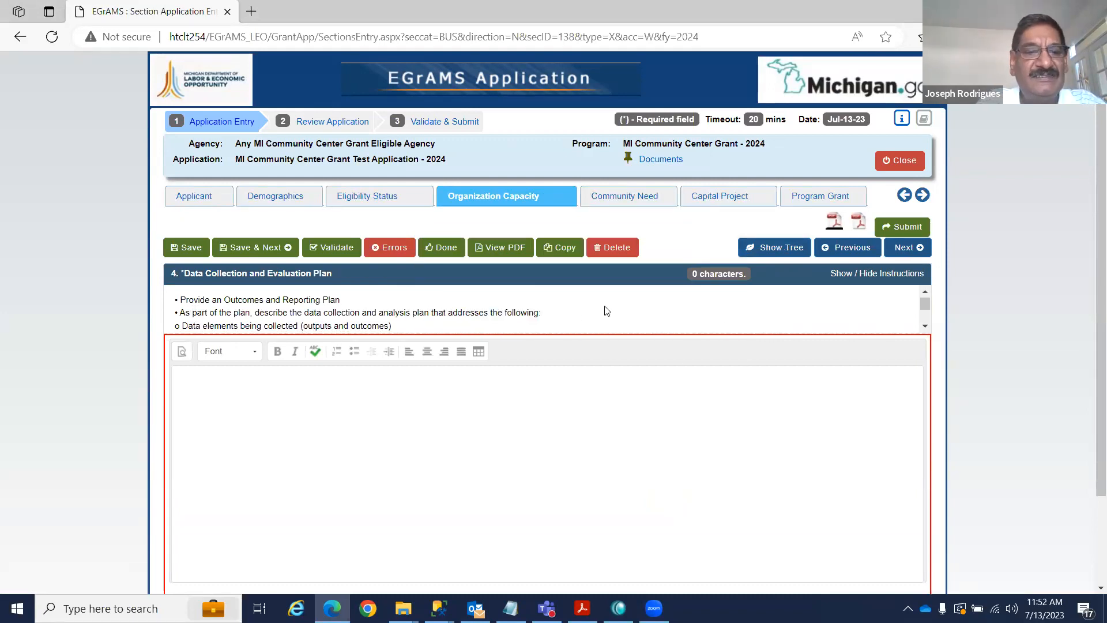
pyautogui.scroll(-1, 606, 310)
pyautogui.scroll(1, 604, 310)
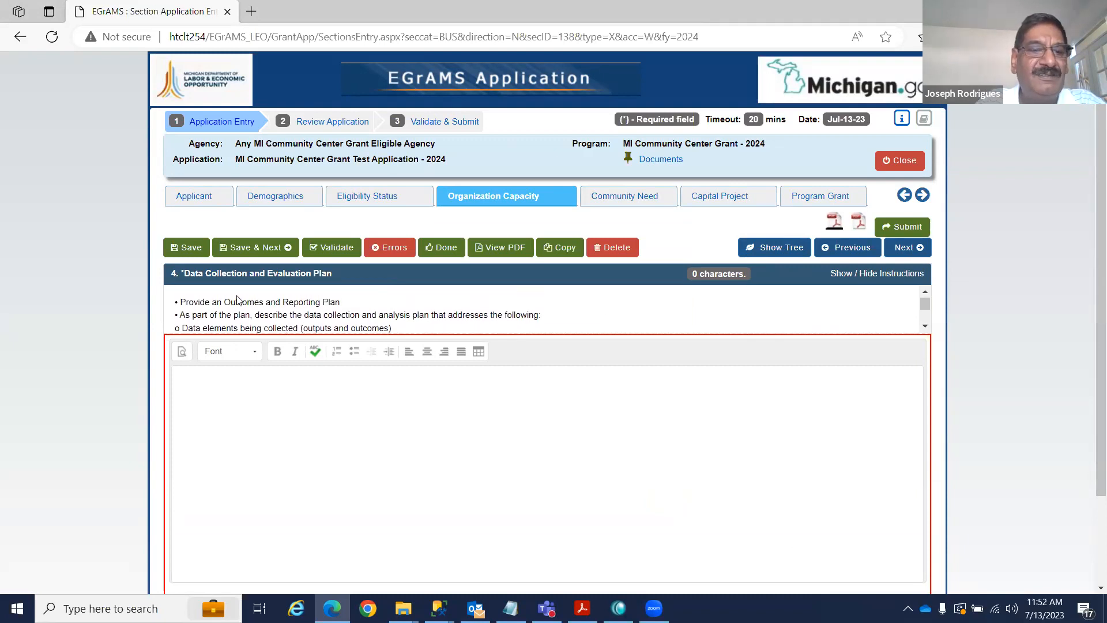
pyautogui.scroll(-1, 230, 304)
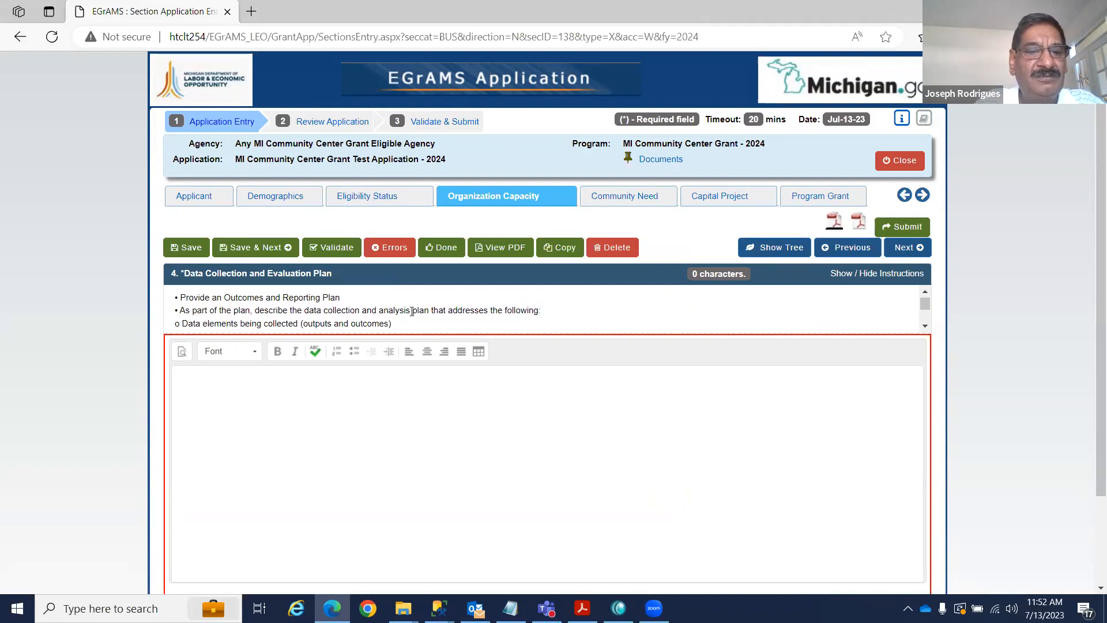
pyautogui.scroll(-3, 519, 317)
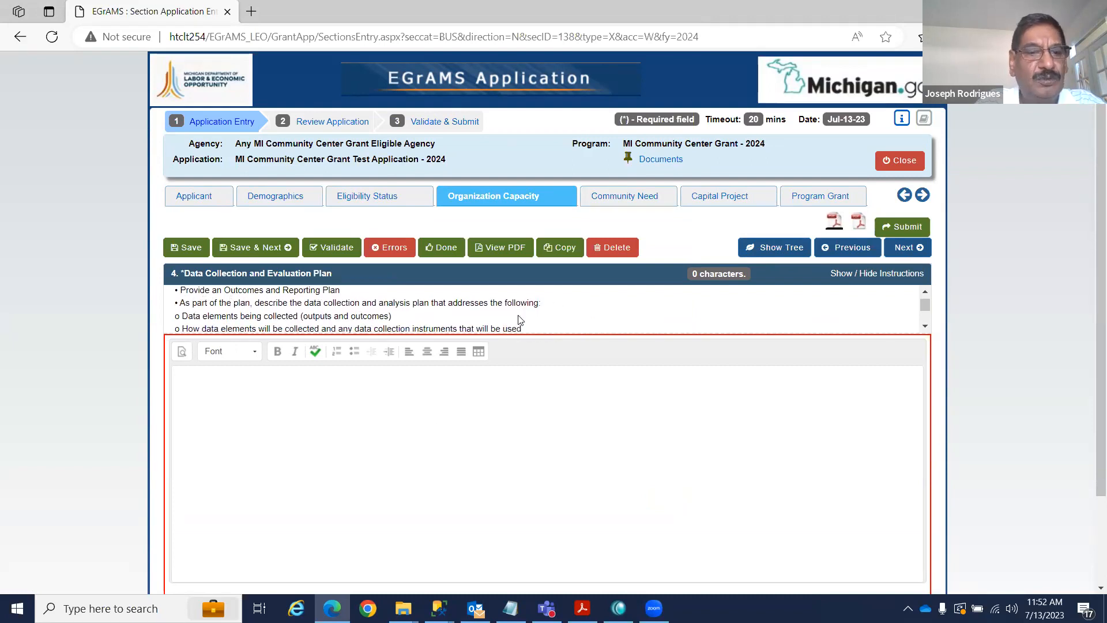
pyautogui.scroll(-6, 519, 319)
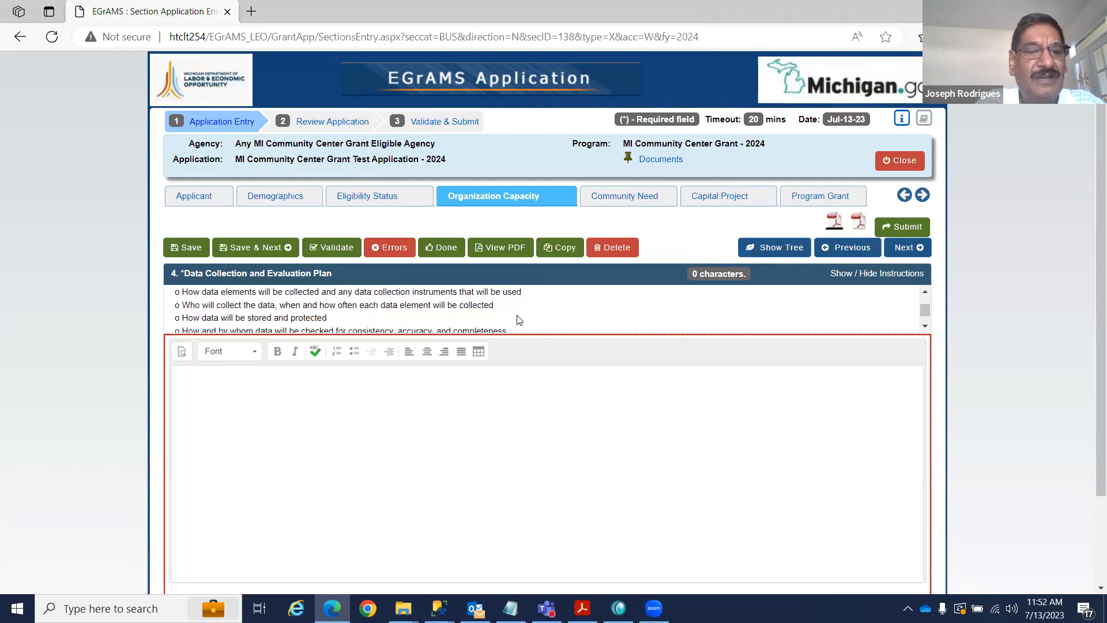
pyautogui.scroll(-1, 519, 319)
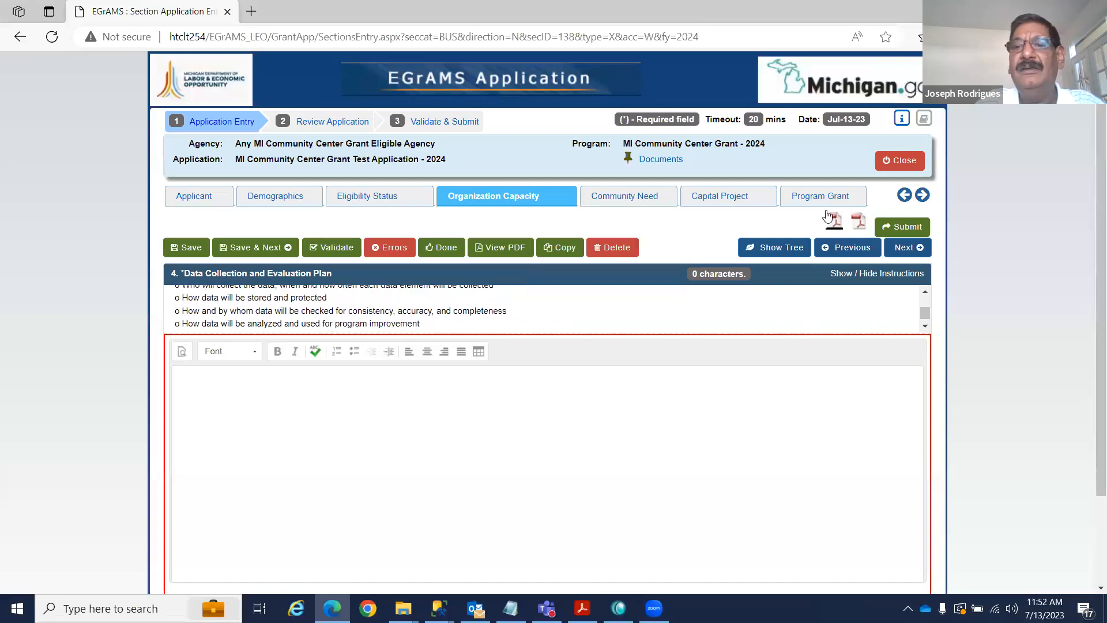
pyautogui.click(1056, 11)
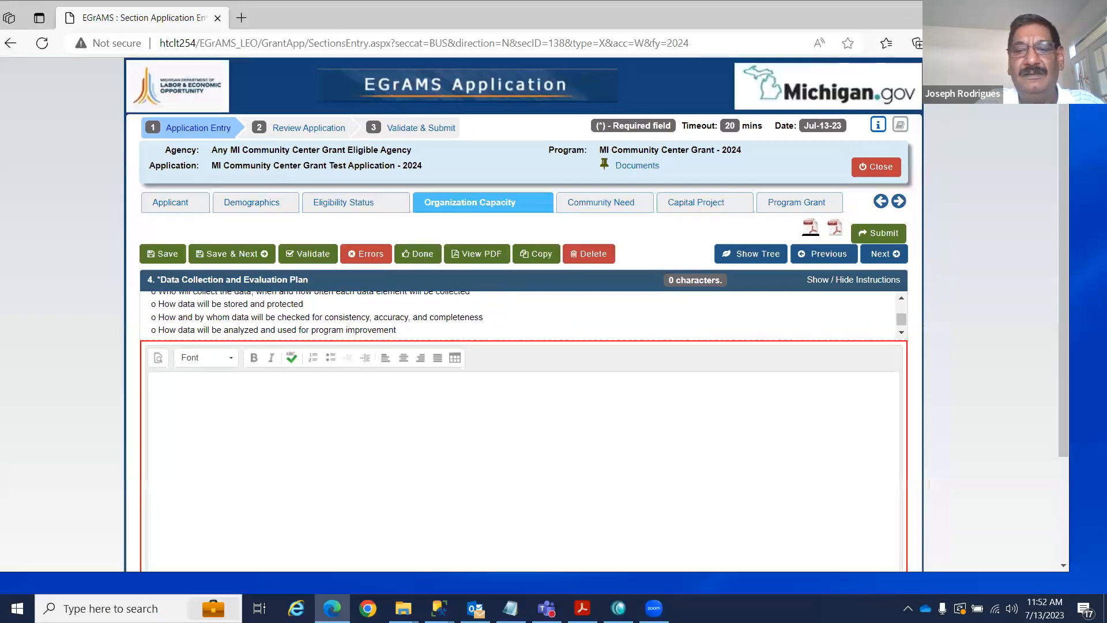
pyautogui.moveTo(903, 310)
pyautogui.mouseDown()
pyautogui.moveTo(903, 299)
pyautogui.moveTo(902, 324)
pyautogui.mouseUp()
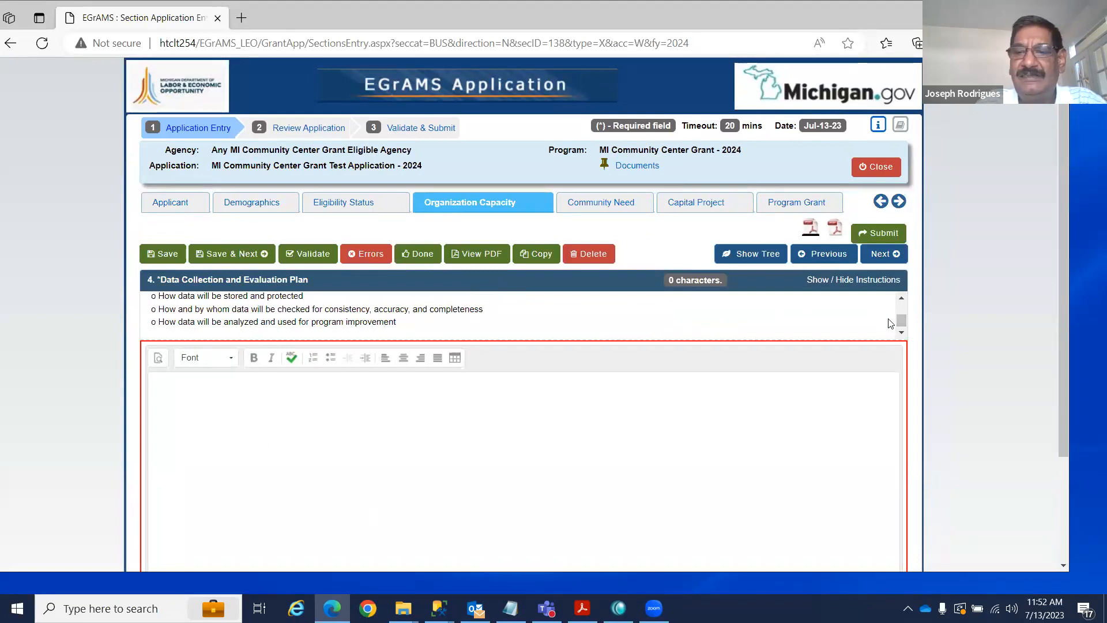
pyautogui.moveTo(900, 319); pyautogui.dragTo(897, 308)
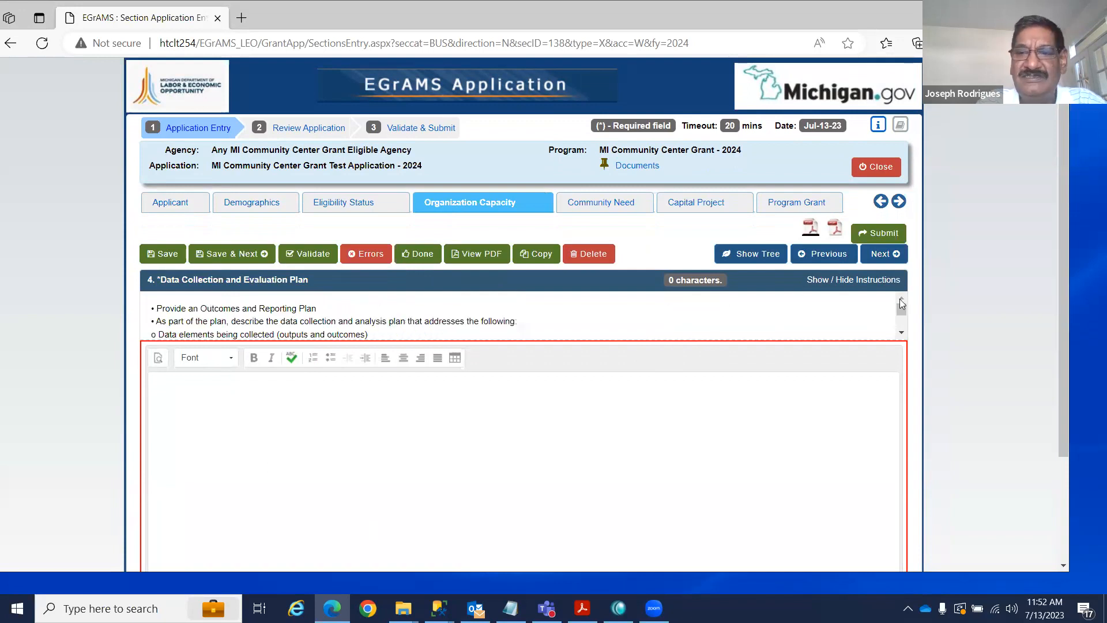
pyautogui.moveTo(901, 309); pyautogui.dragTo(901, 328)
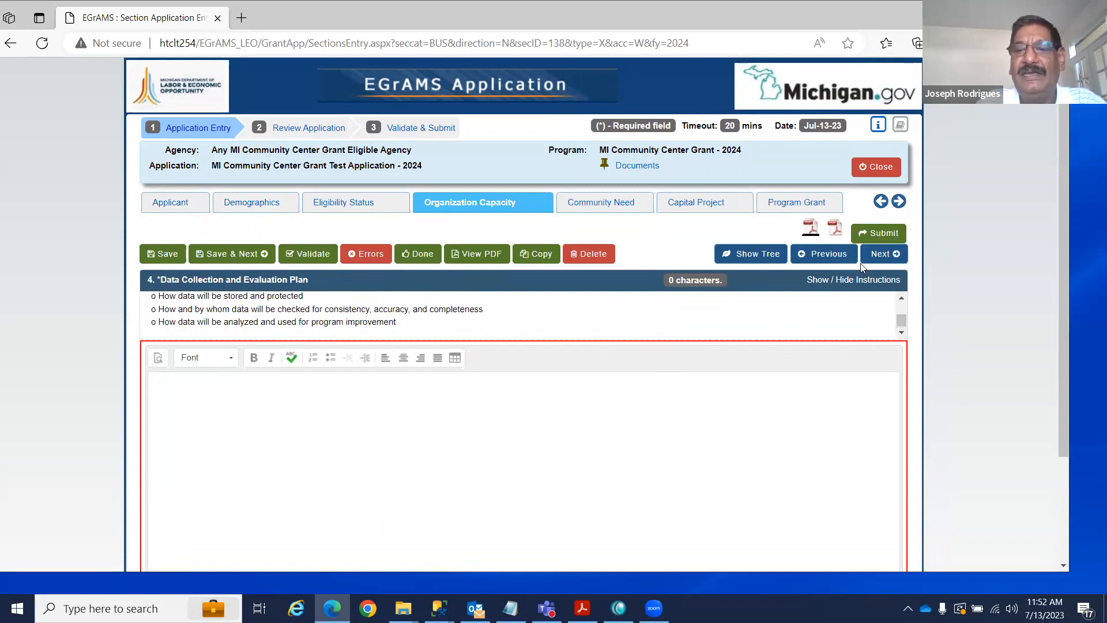
# Jump via the section tree to the Capital Project Grant and Program Grant Narratives page.
pyautogui.click(883, 253)
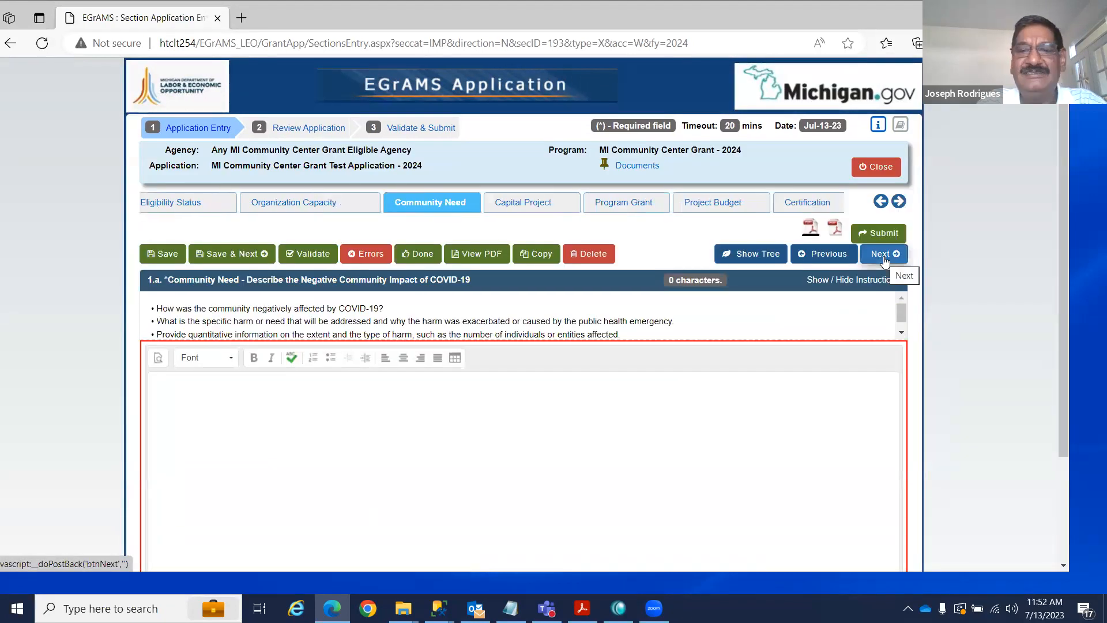
pyautogui.click(749, 255)
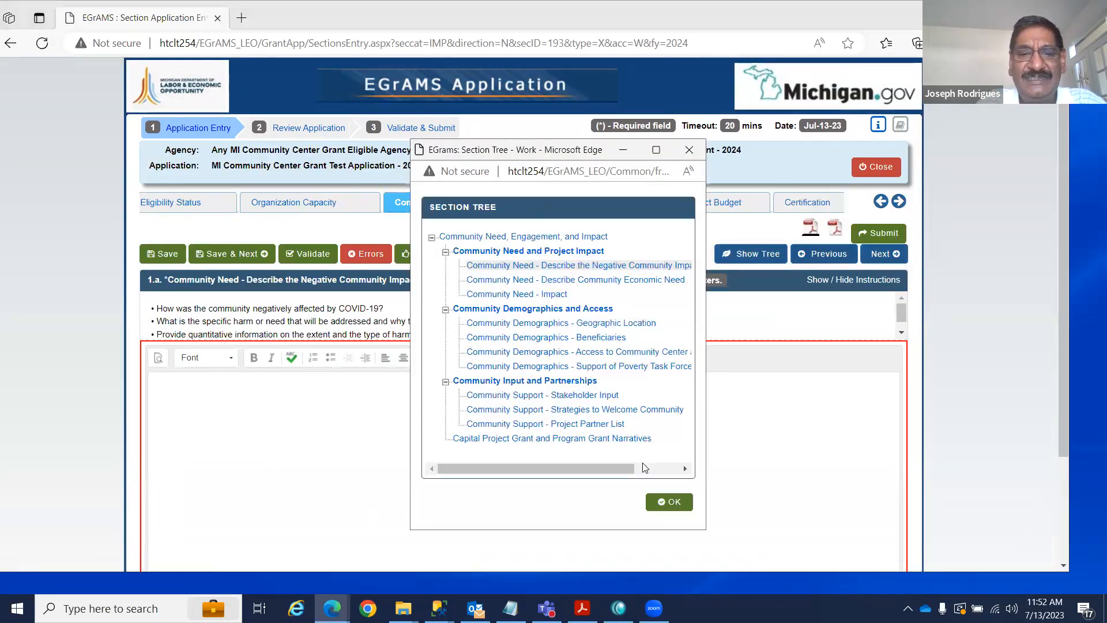
pyautogui.click(498, 441)
pyautogui.click(660, 500)
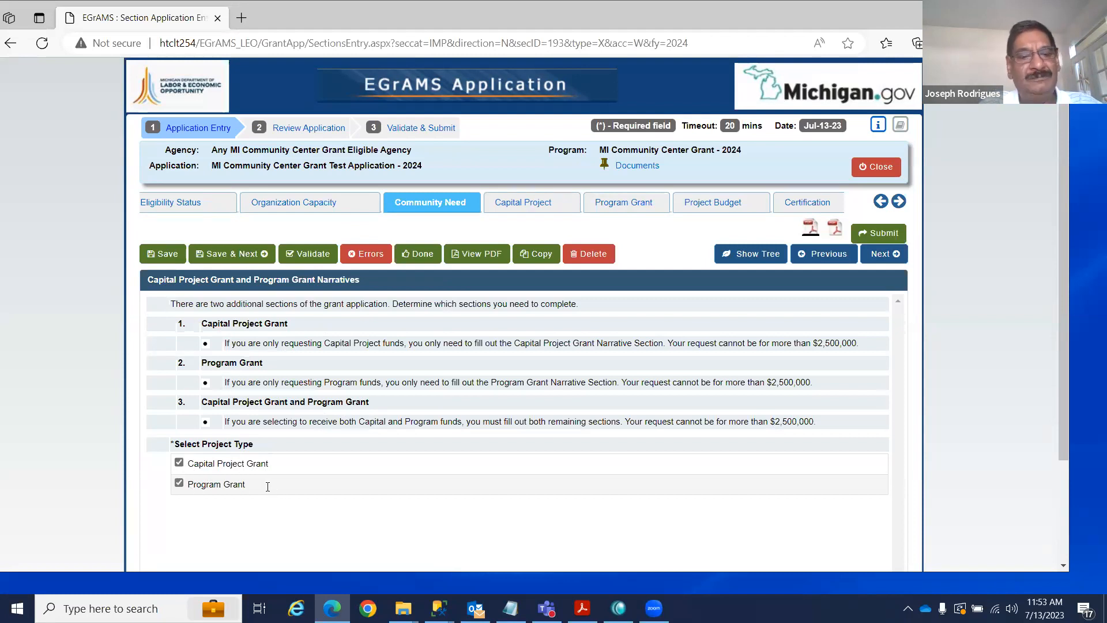
# Uncheck Program Grant so only Capital Project Grant remains, save, and return to Organization Capacity.
pyautogui.click(178, 483)
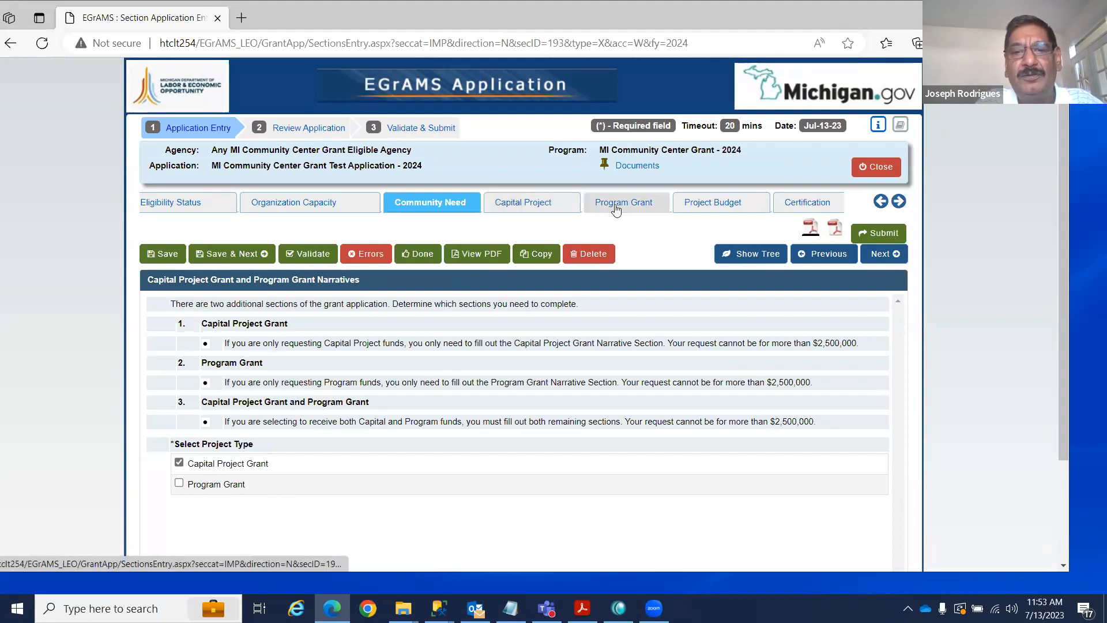
pyautogui.click(171, 254)
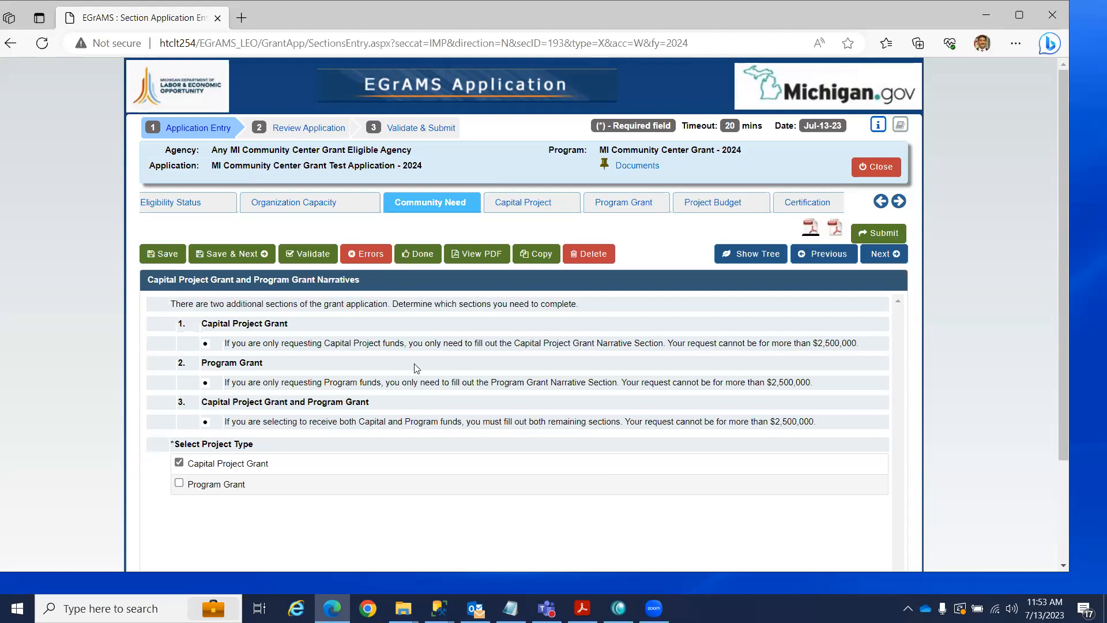
pyautogui.click(318, 203)
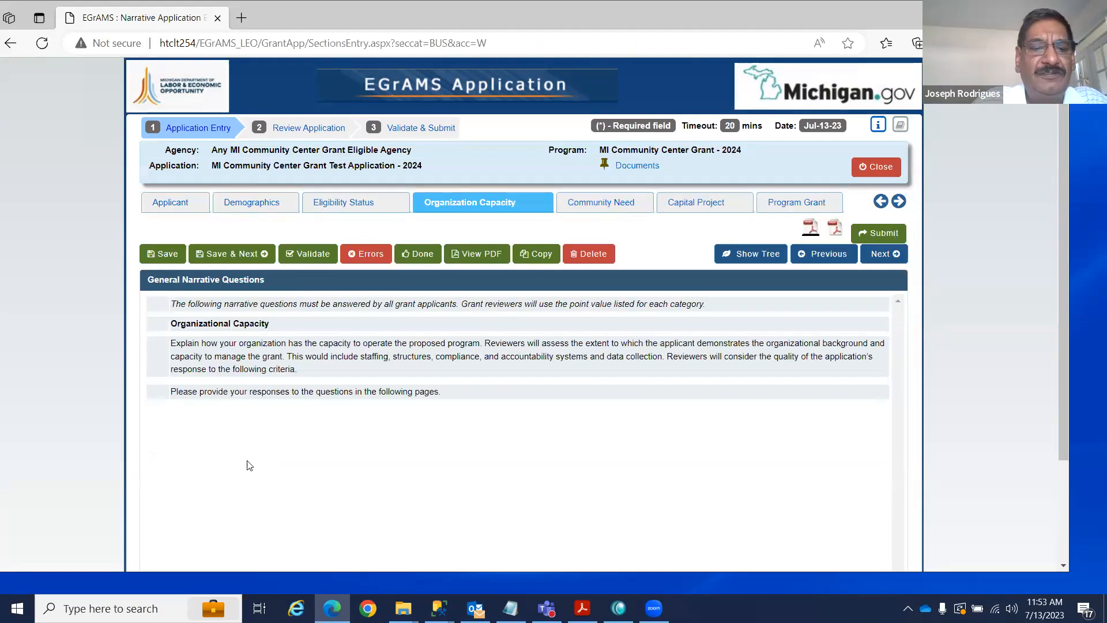
# Advance to 1.a Organization History and confirm its answer shows 132 characters.
pyautogui.click(880, 254)
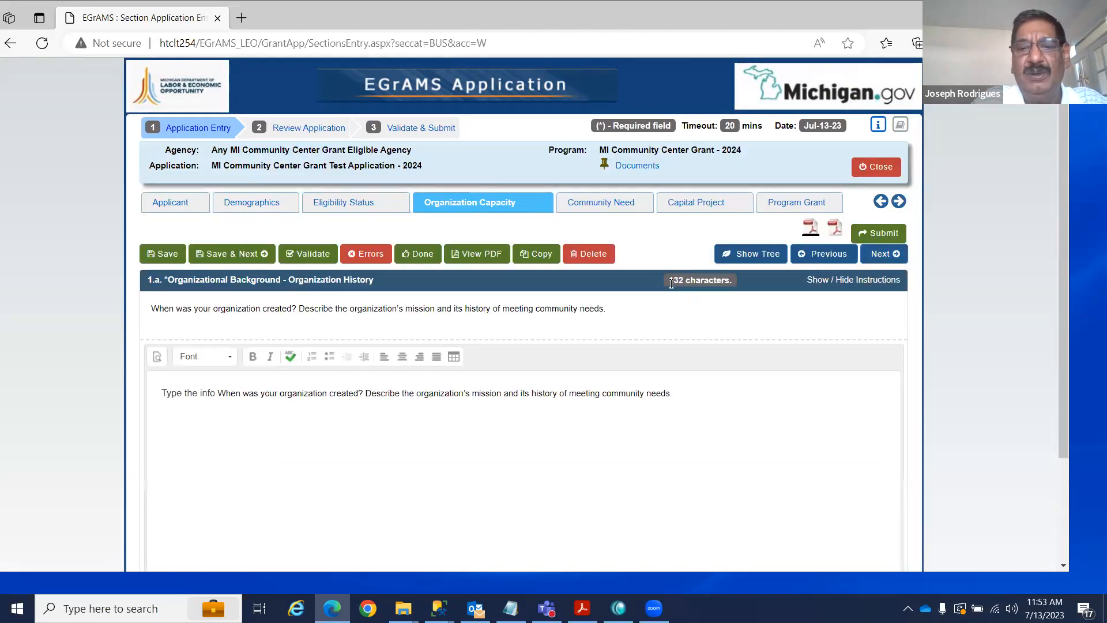
pyautogui.moveTo(667, 281); pyautogui.dragTo(706, 281)
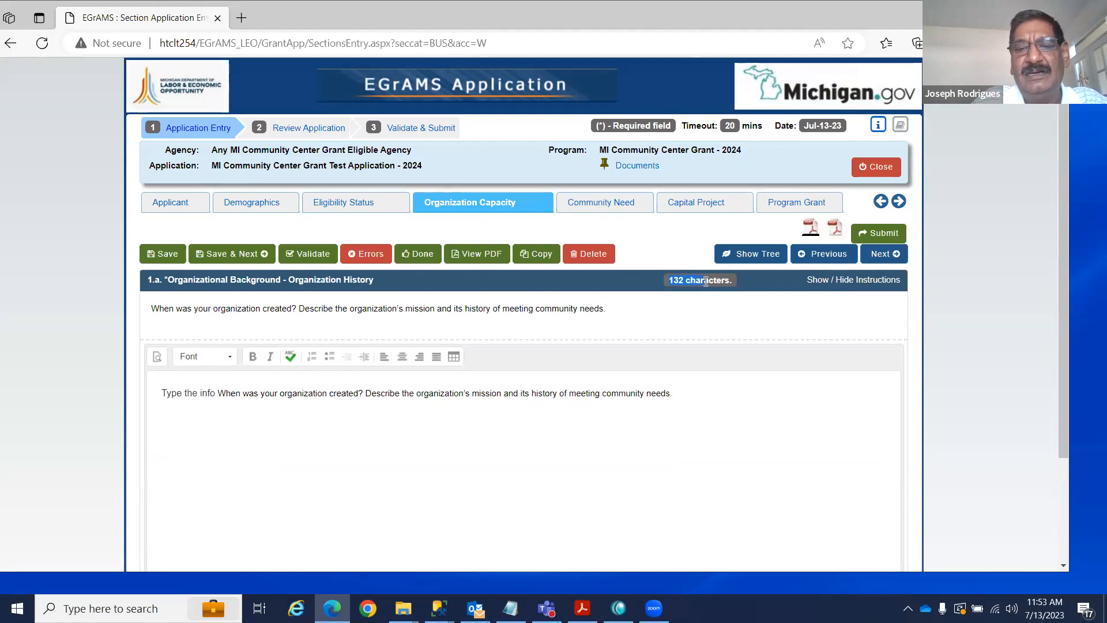
pyautogui.click(717, 330)
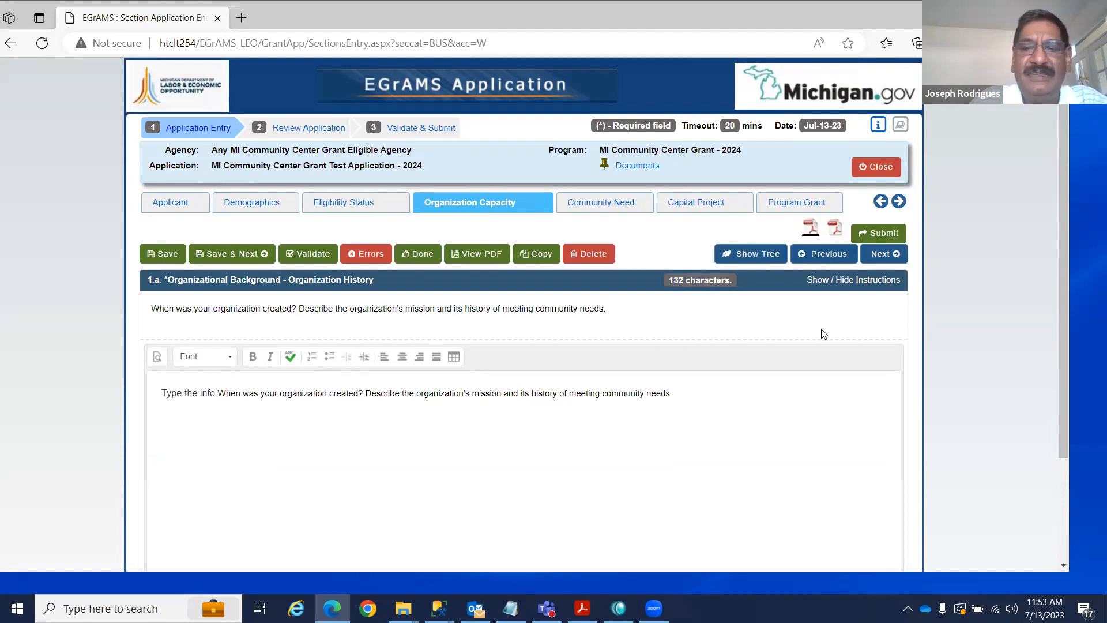
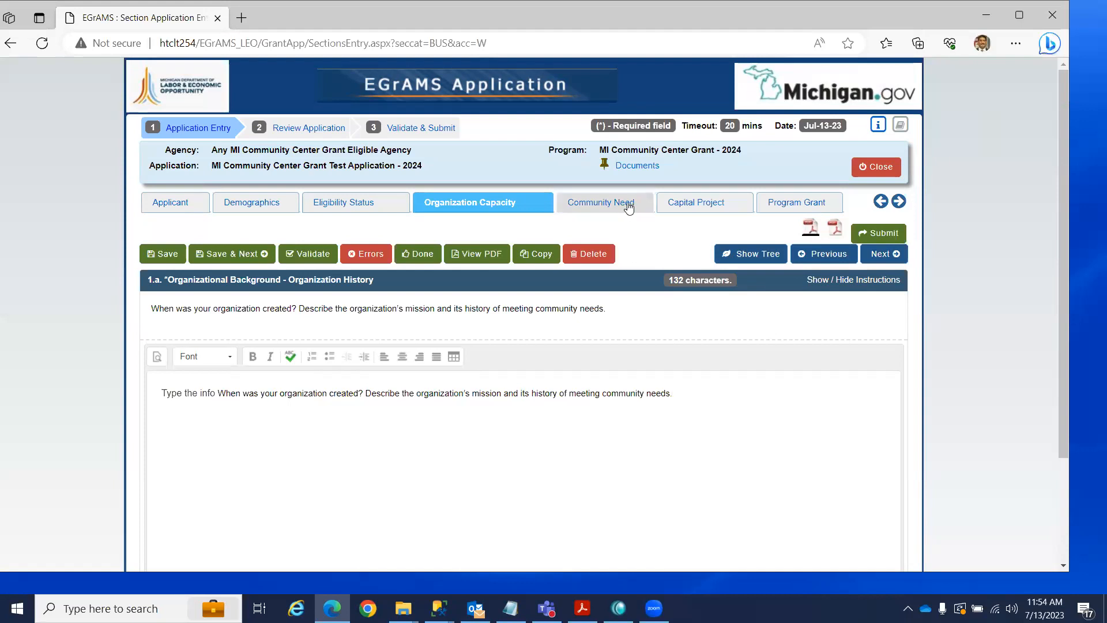
# Try the Capital Project and Program Grant sections and dismiss the not-applicable error.
pyautogui.click(679, 206)
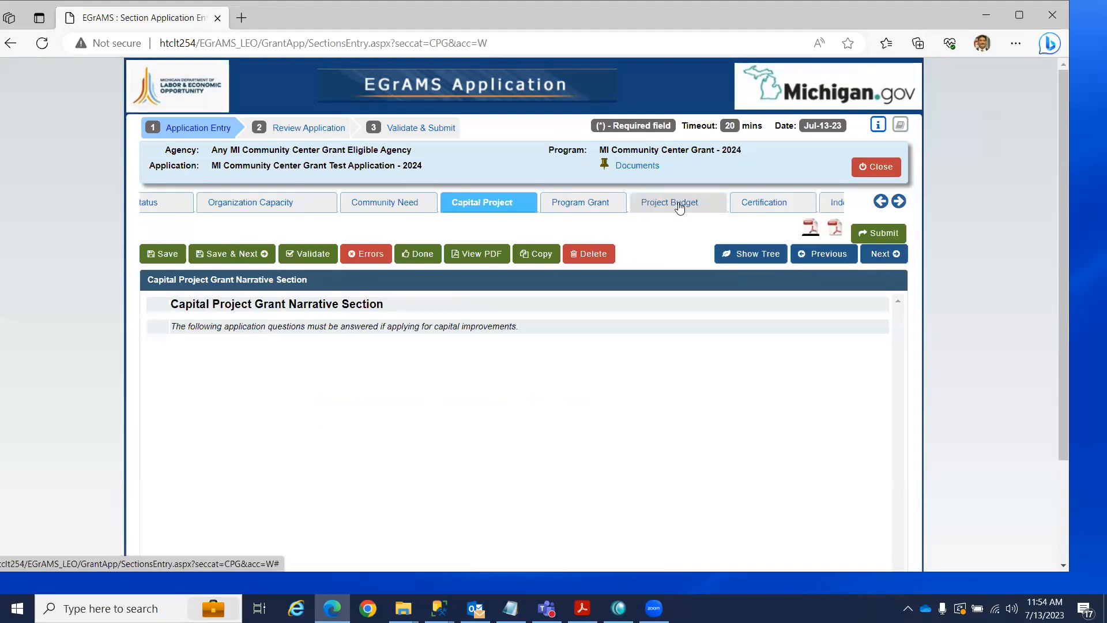
pyautogui.click(602, 206)
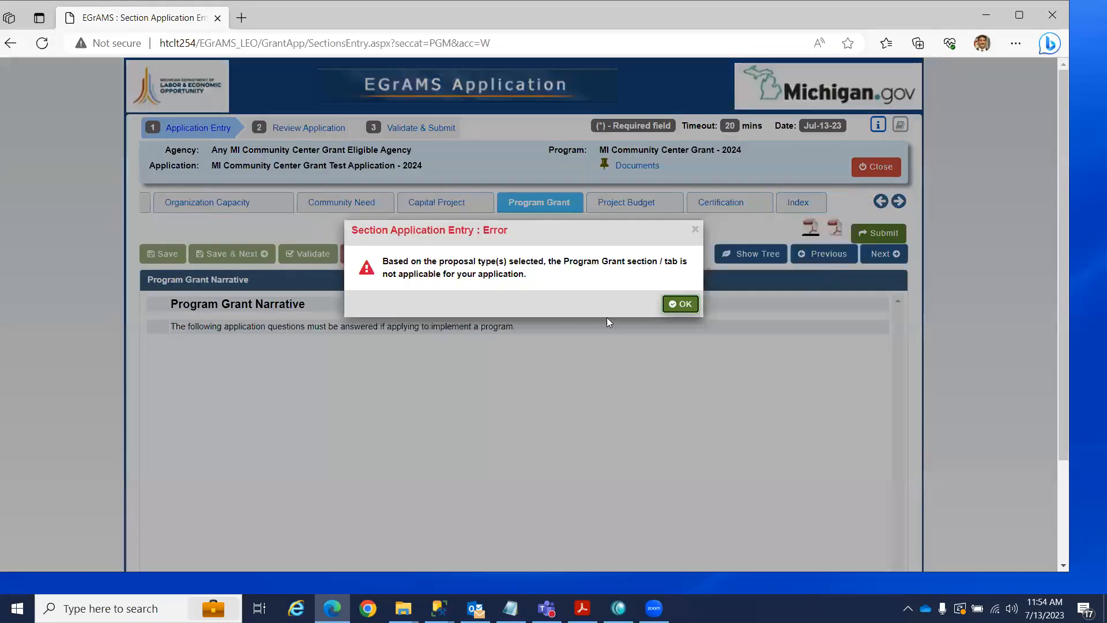
pyautogui.click(684, 305)
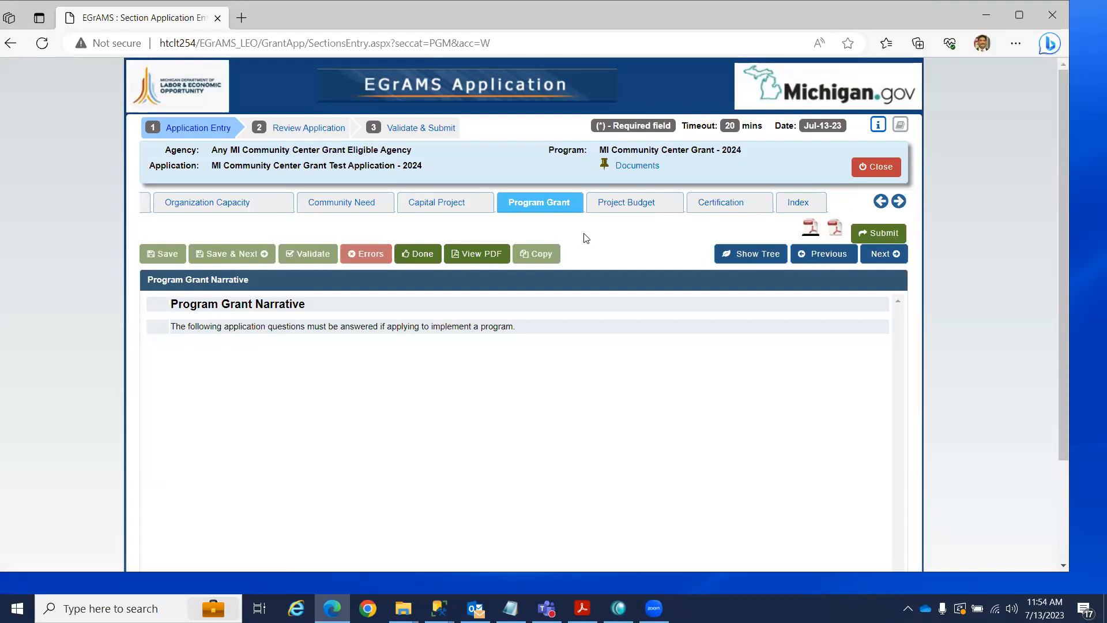
# Scroll the section tabs back to the start and open Applicant information.
pyautogui.click(880, 202)
pyautogui.click(881, 202)
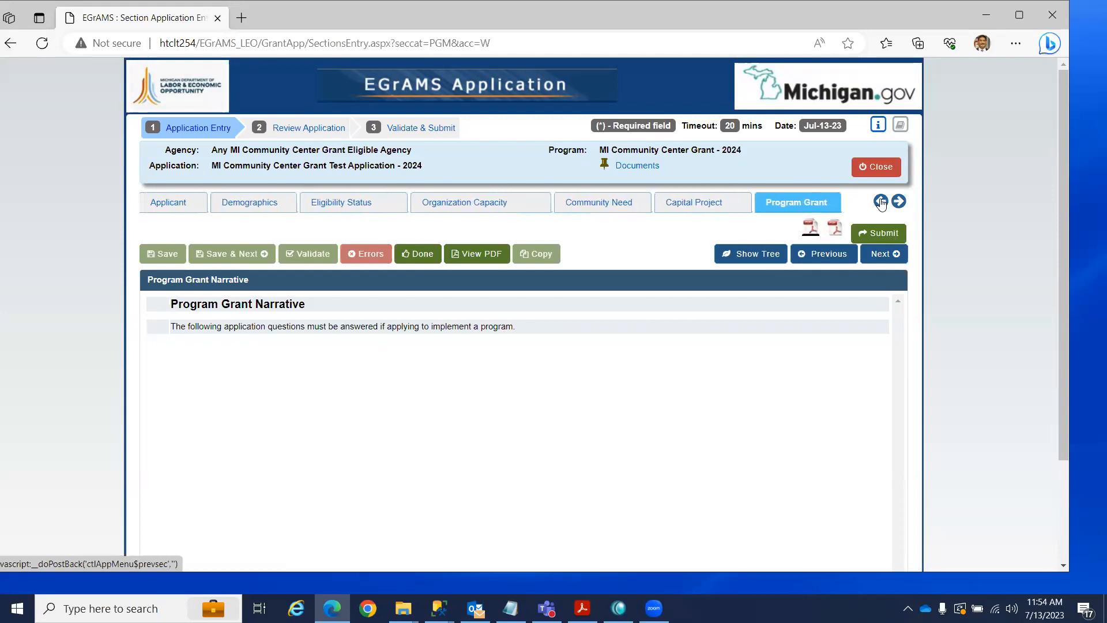
pyautogui.click(173, 204)
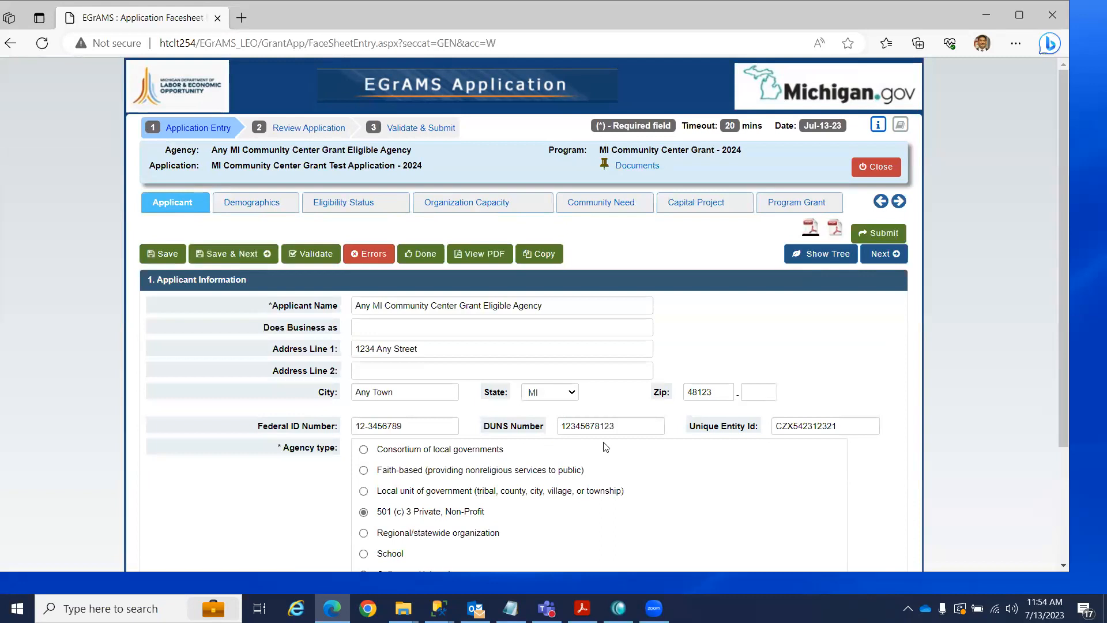
# From Community Need, use the Section Tree to open Capital Project and Program Grant Narratives.
pyautogui.scroll(-1, 614, 464)
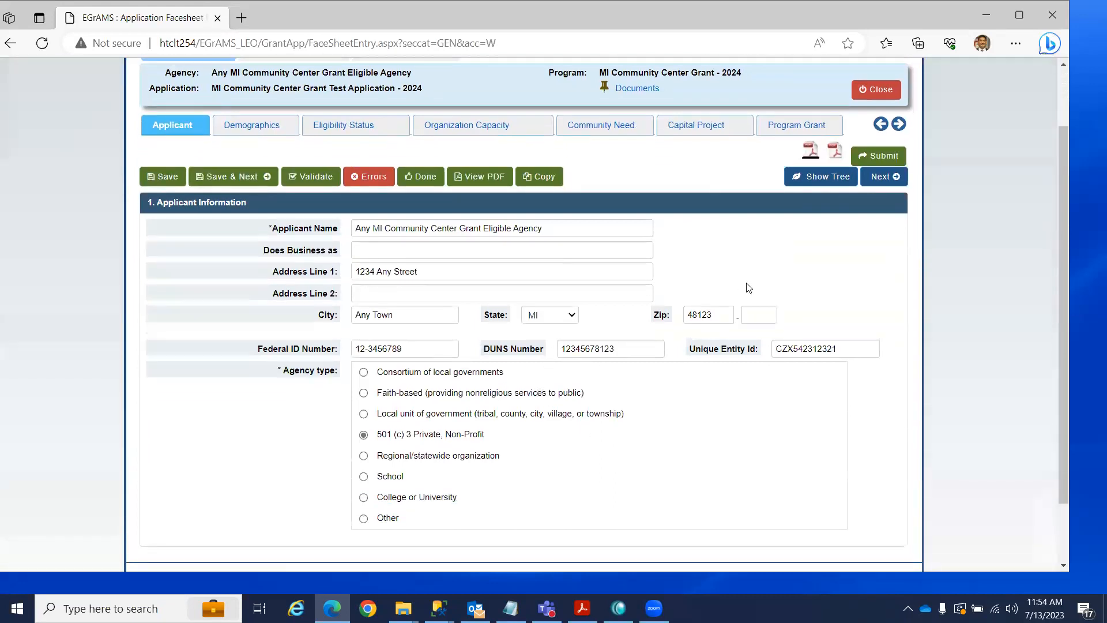
pyautogui.scroll(1, 750, 260)
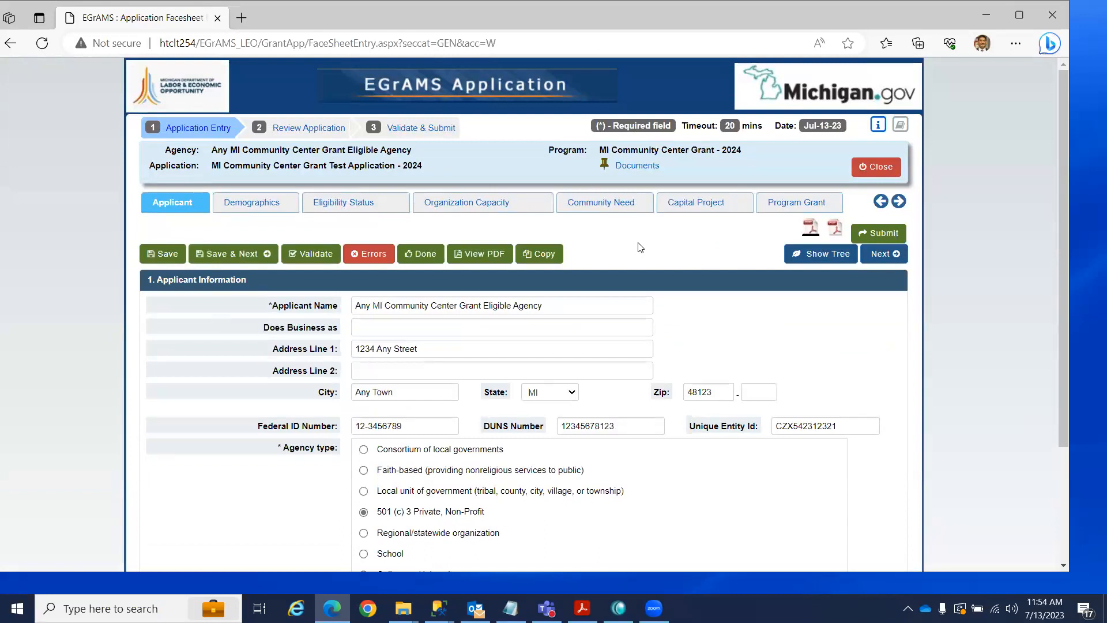
pyautogui.click(635, 203)
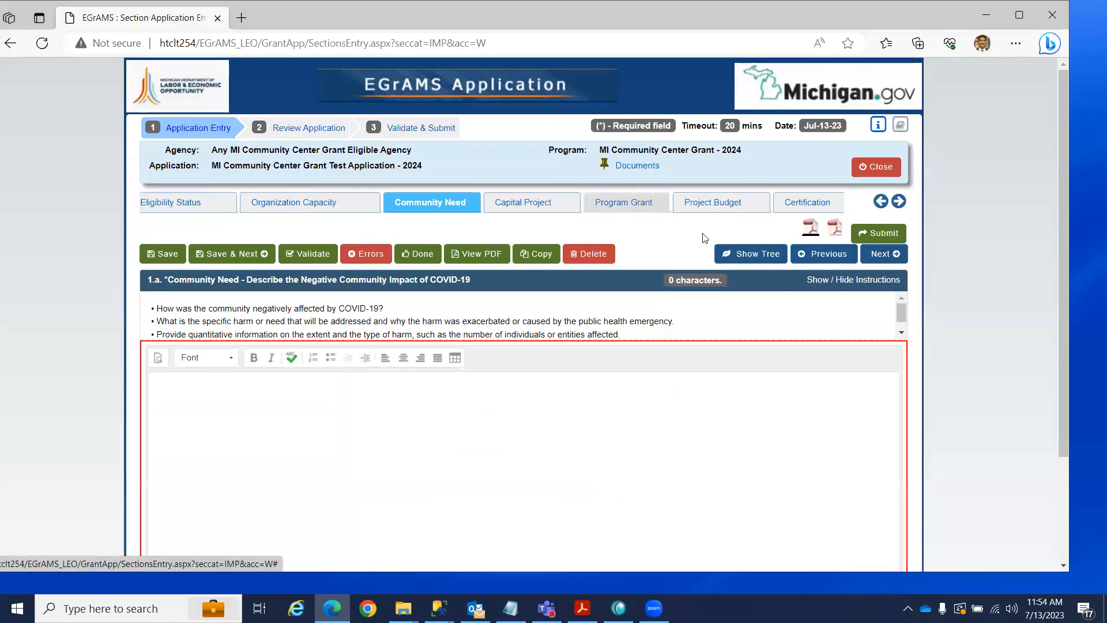
pyautogui.click(770, 259)
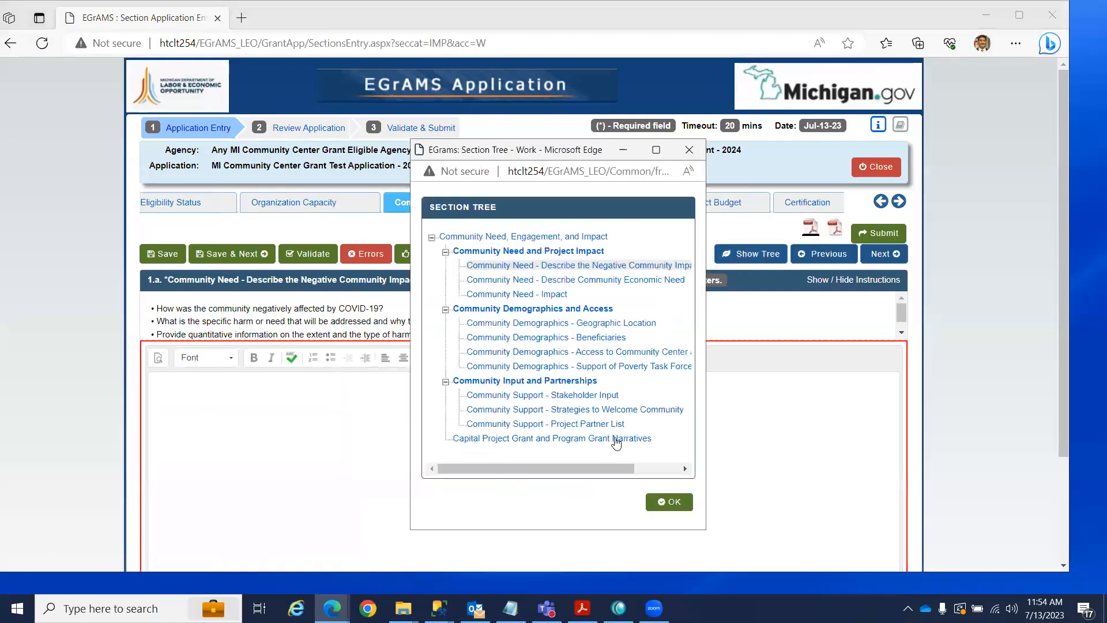
pyautogui.click(672, 503)
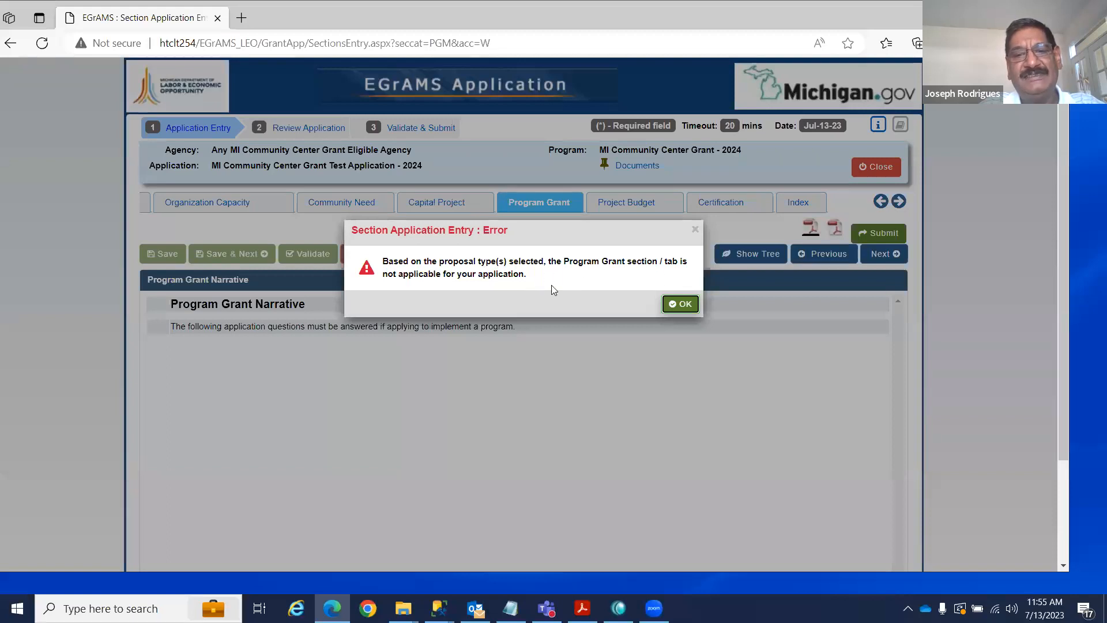
# Dismiss the error and jump via the Section Tree to Clarity of Scope - Licensed Architect.
pyautogui.click(681, 303)
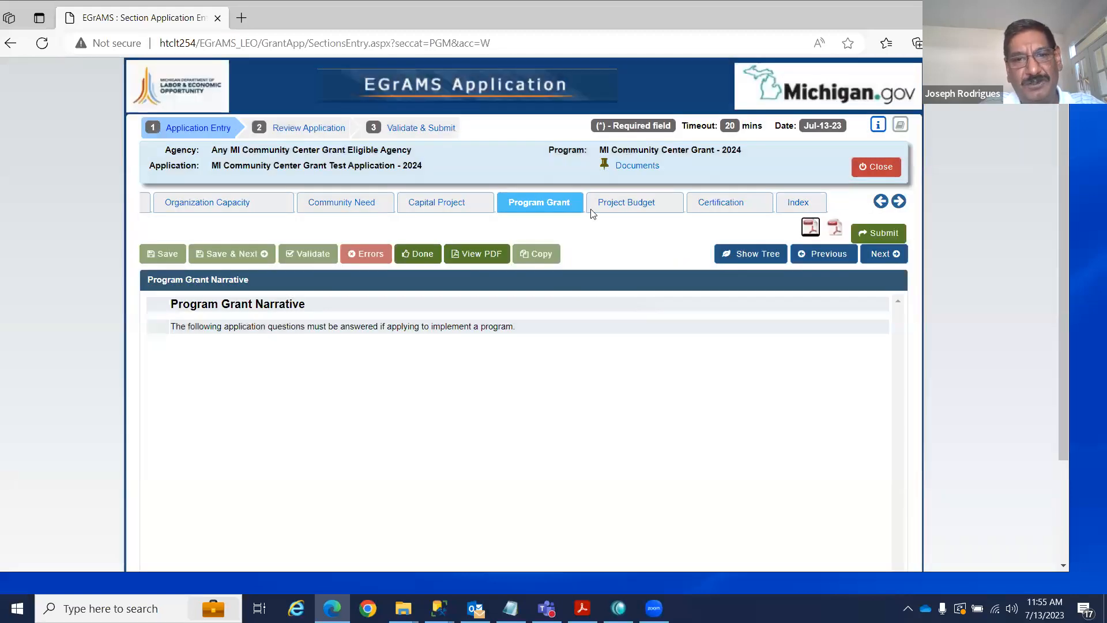
pyautogui.click(450, 203)
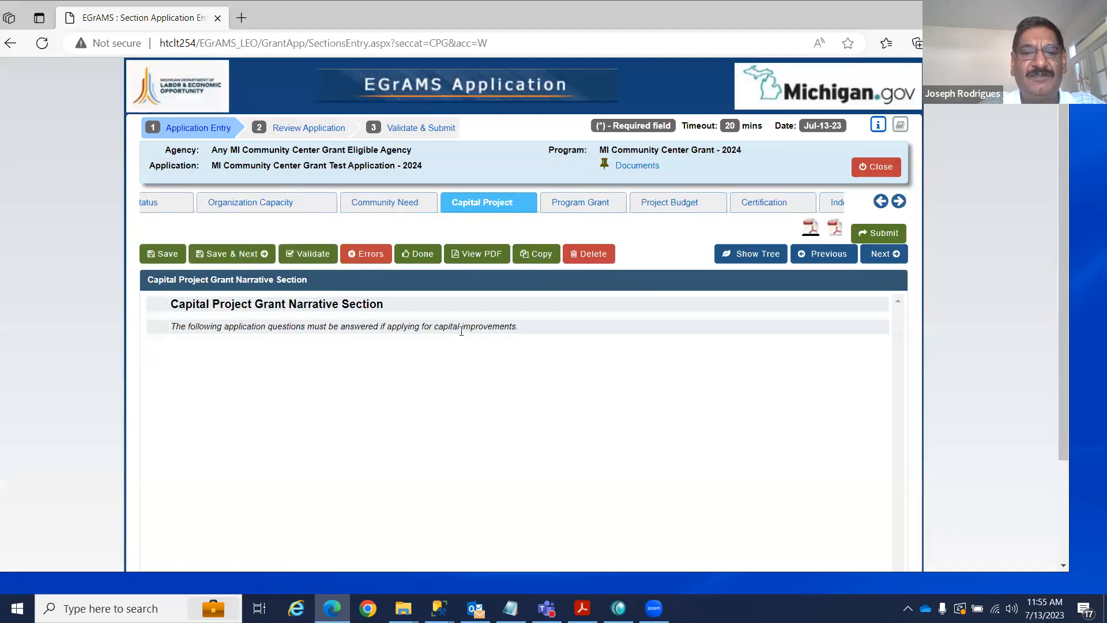
pyautogui.click(883, 262)
pyautogui.click(743, 254)
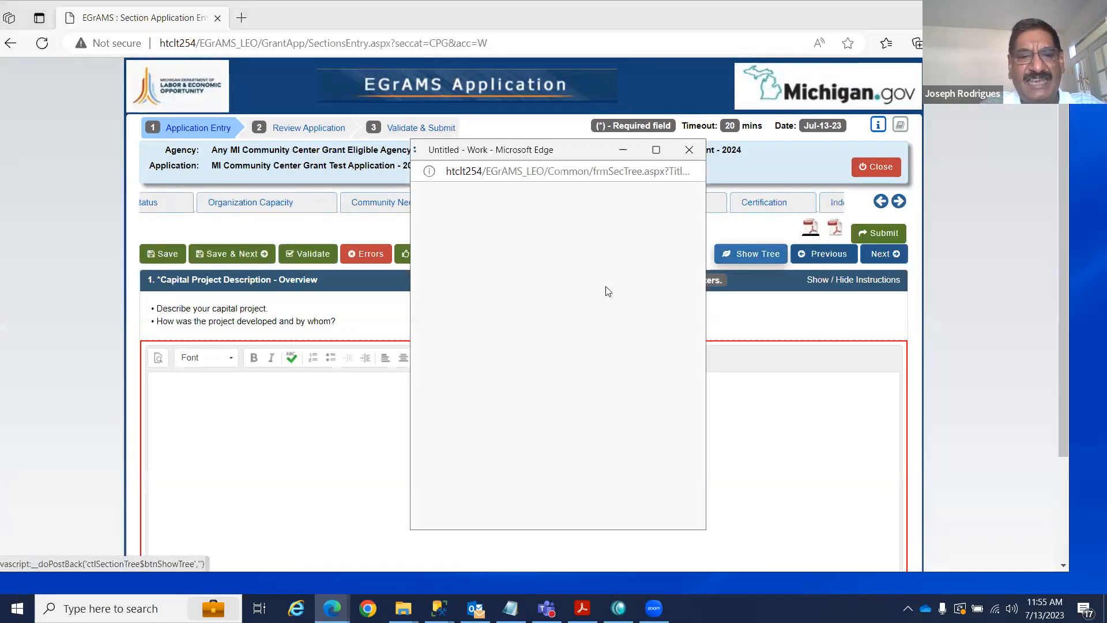
pyautogui.moveTo(684, 298); pyautogui.dragTo(681, 385)
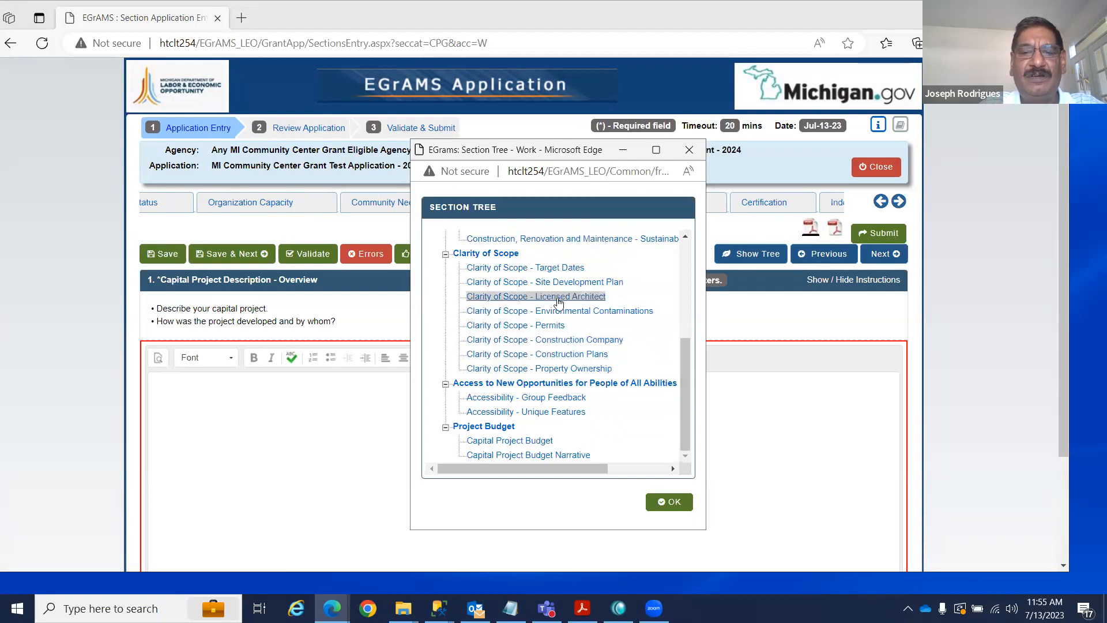
pyautogui.click(670, 502)
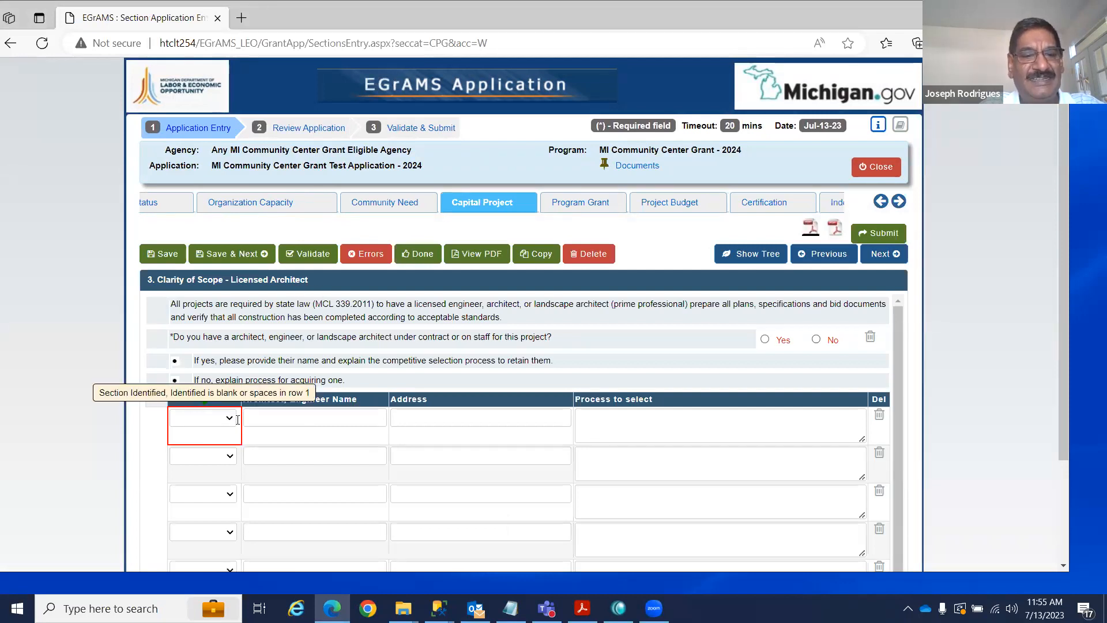
# Check the architect row's Identified choices, advance to Environmental Contaminations and reopen the Section Tree.
pyautogui.click(309, 420)
pyautogui.click(230, 418)
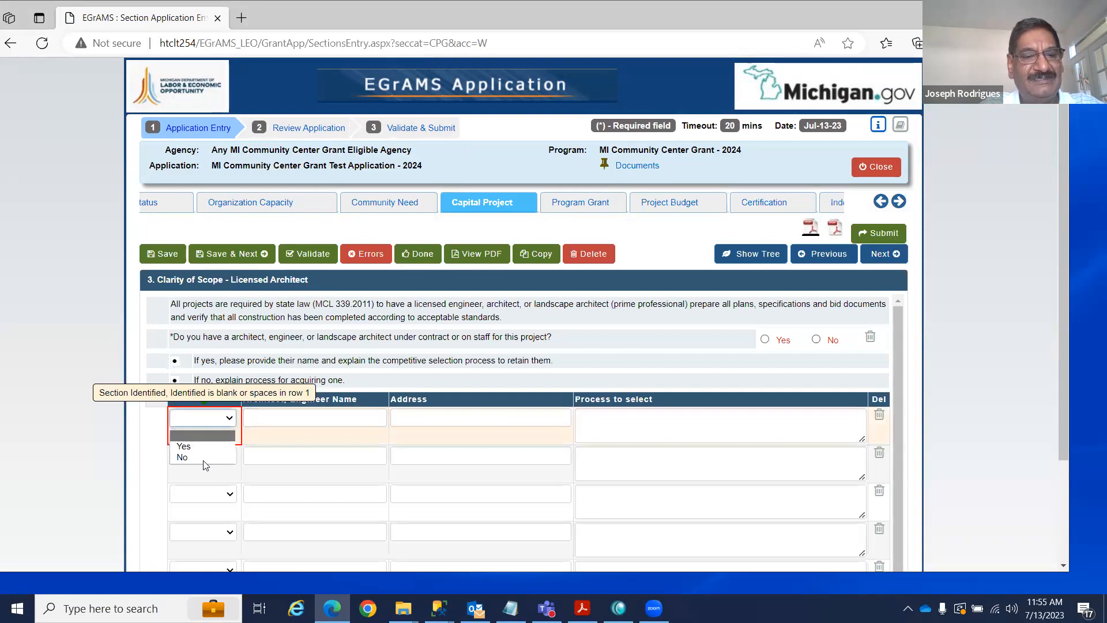
pyautogui.click(298, 417)
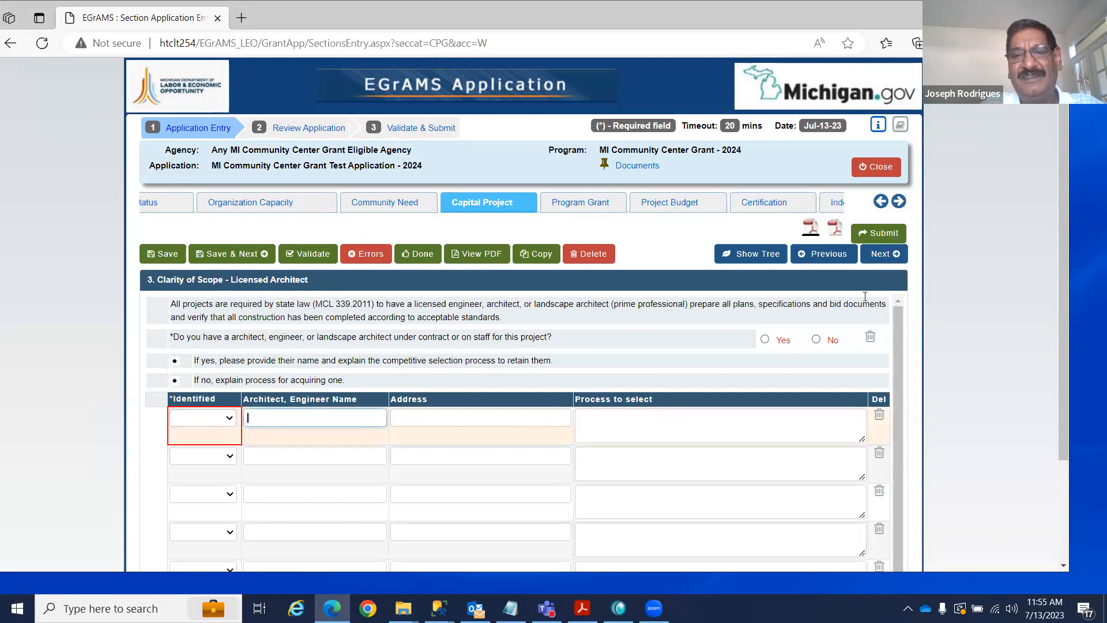
pyautogui.click(885, 257)
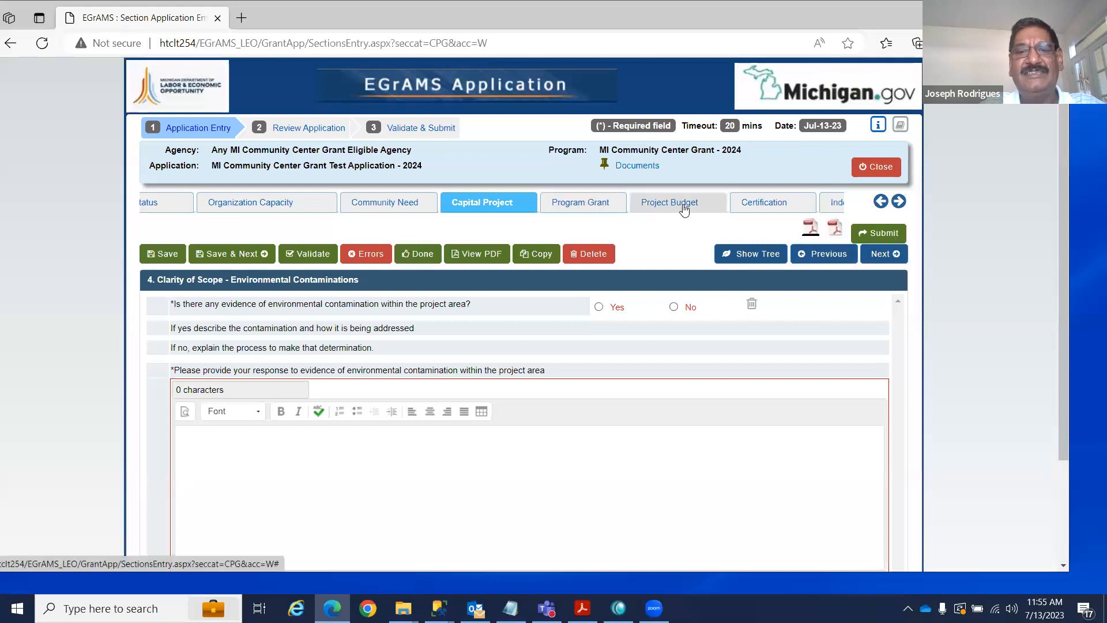
pyautogui.click(762, 254)
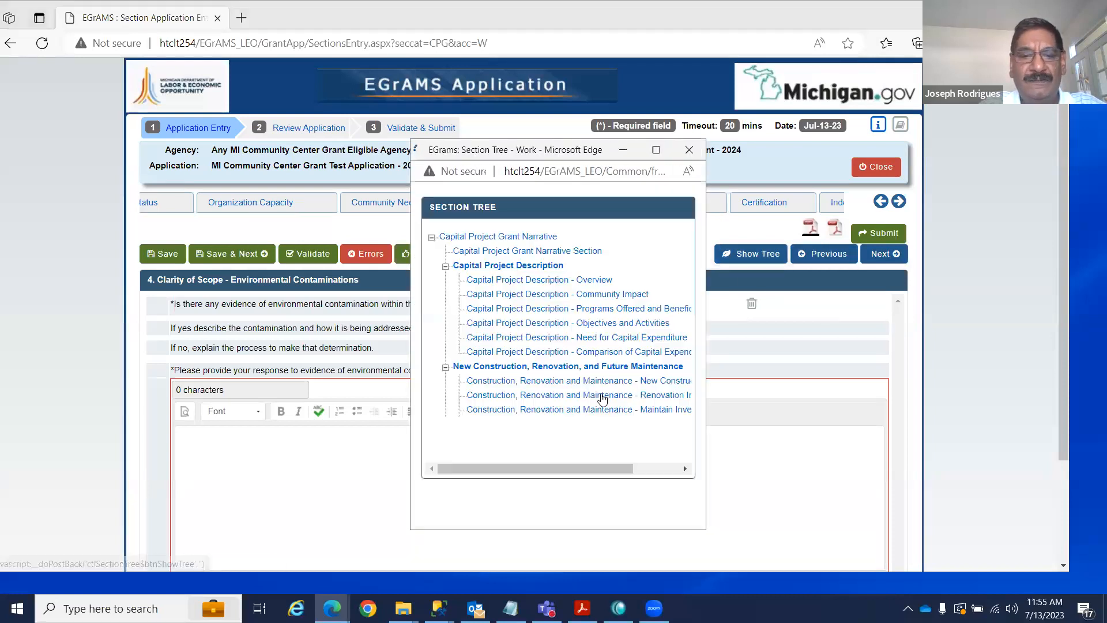
pyautogui.moveTo(687, 331); pyautogui.dragTo(686, 393)
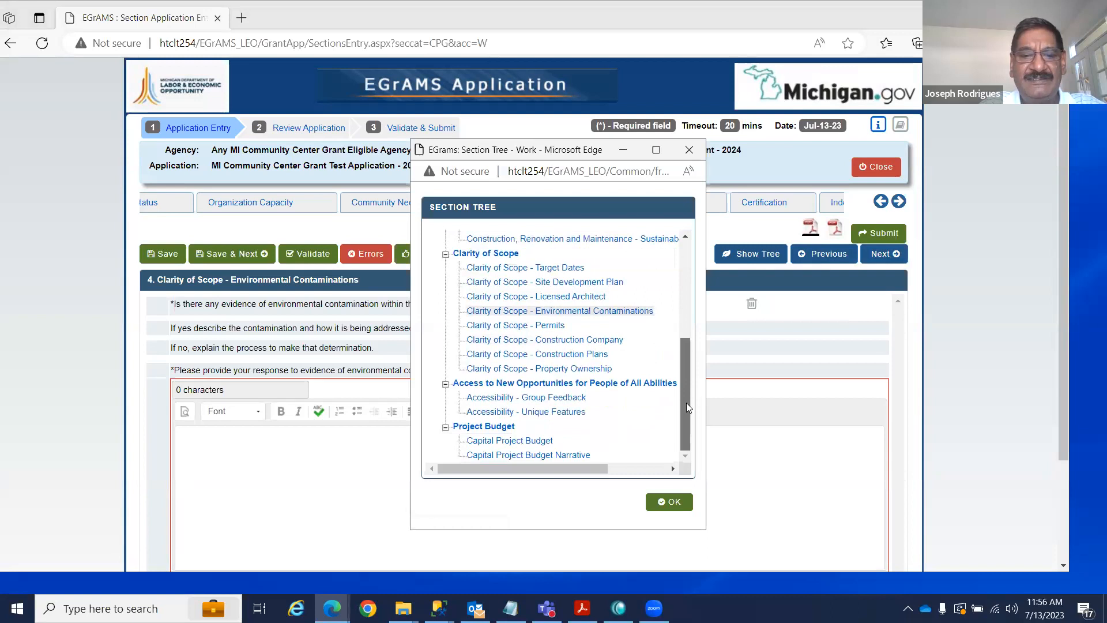
# Jump to the Capital Project Budget section from the Section Tree.
pyautogui.click(532, 441)
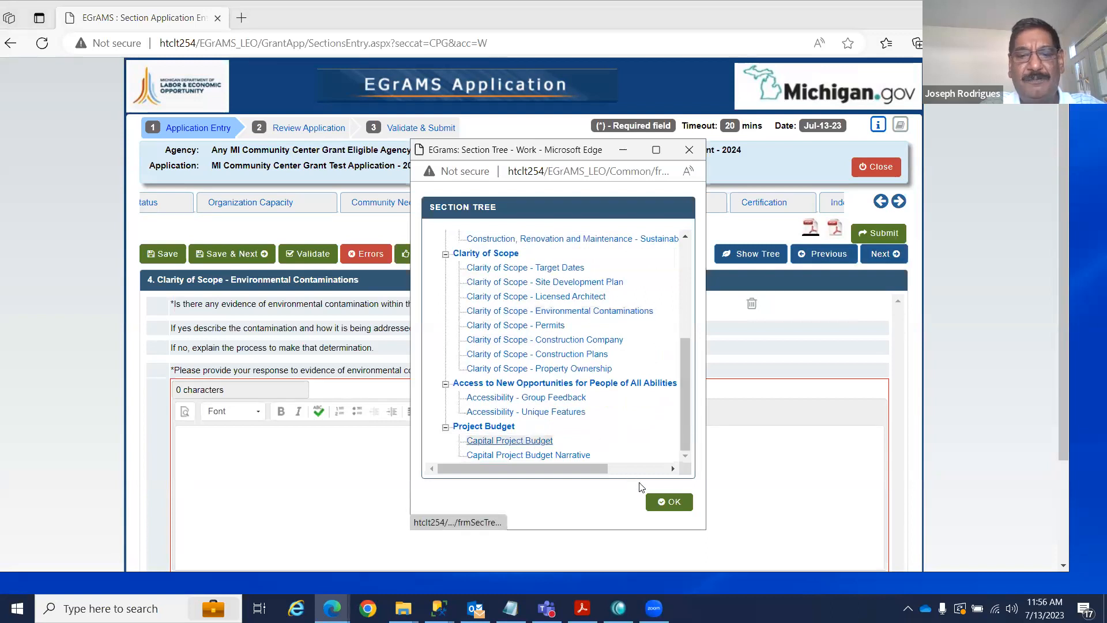
pyautogui.click(669, 503)
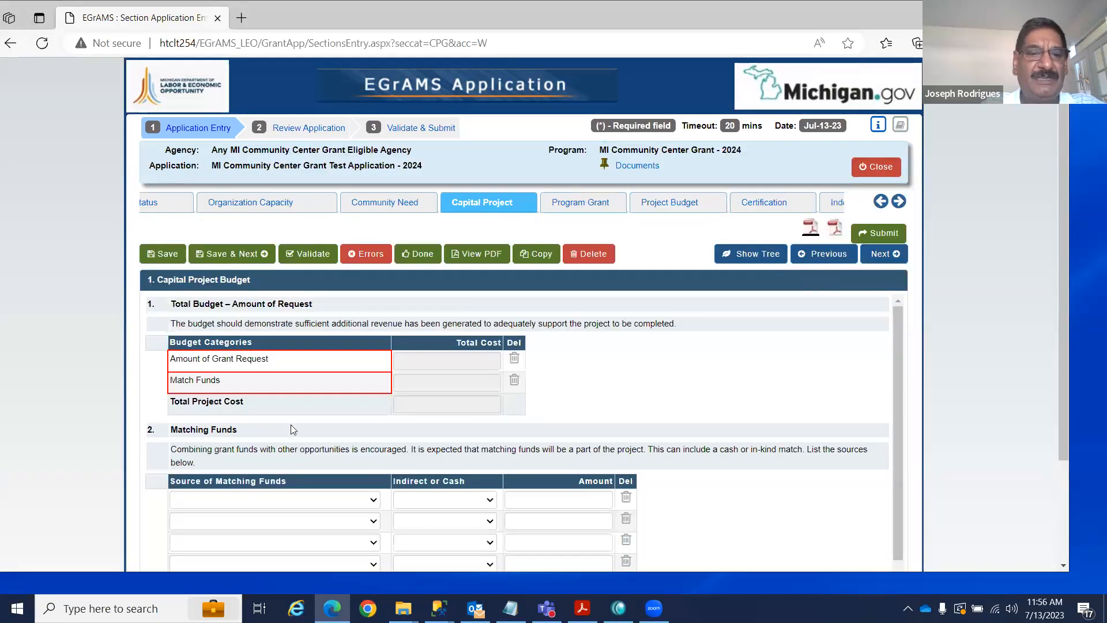
pyautogui.moveTo(900, 331); pyautogui.dragTo(900, 379)
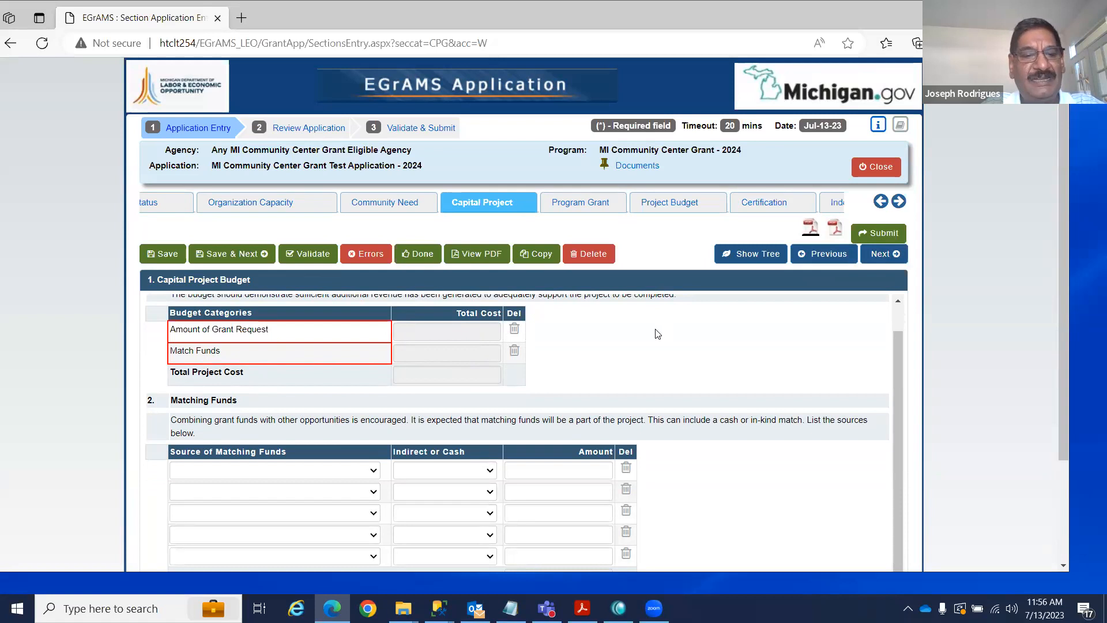
# Enter a Federal cash matching fund of 100,000.00 in the first row and save the page.
pyautogui.click(374, 472)
pyautogui.click(256, 497)
pyautogui.click(415, 471)
pyautogui.click(427, 491)
pyautogui.click(563, 469)
pyautogui.write('100000')
pyautogui.press('Tab')
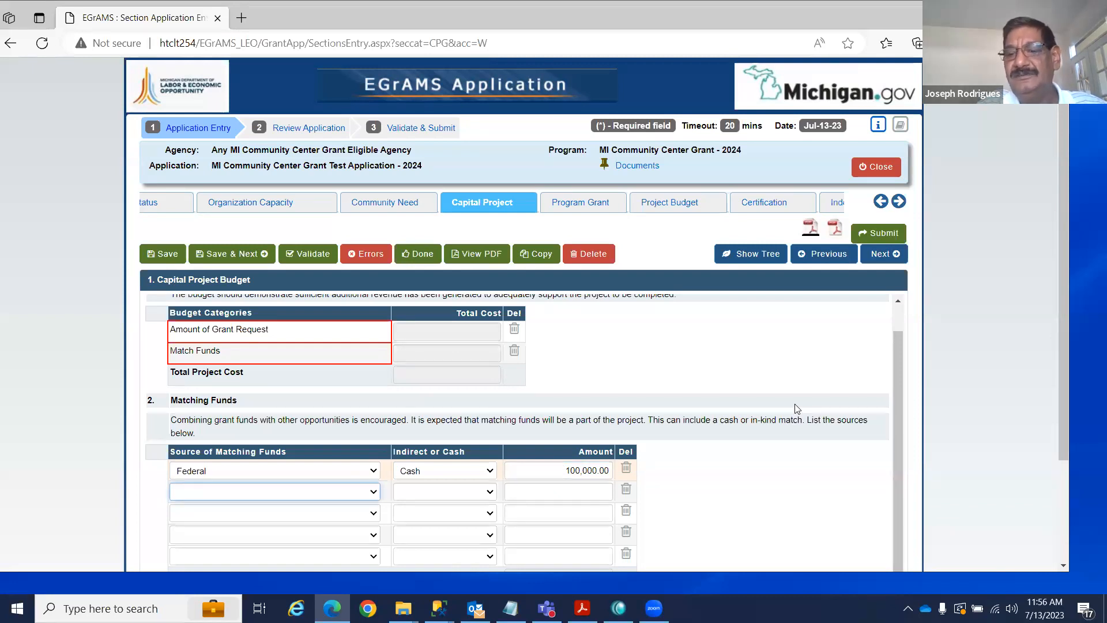
pyautogui.moveTo(1067, 333); pyautogui.dragTo(1070, 493)
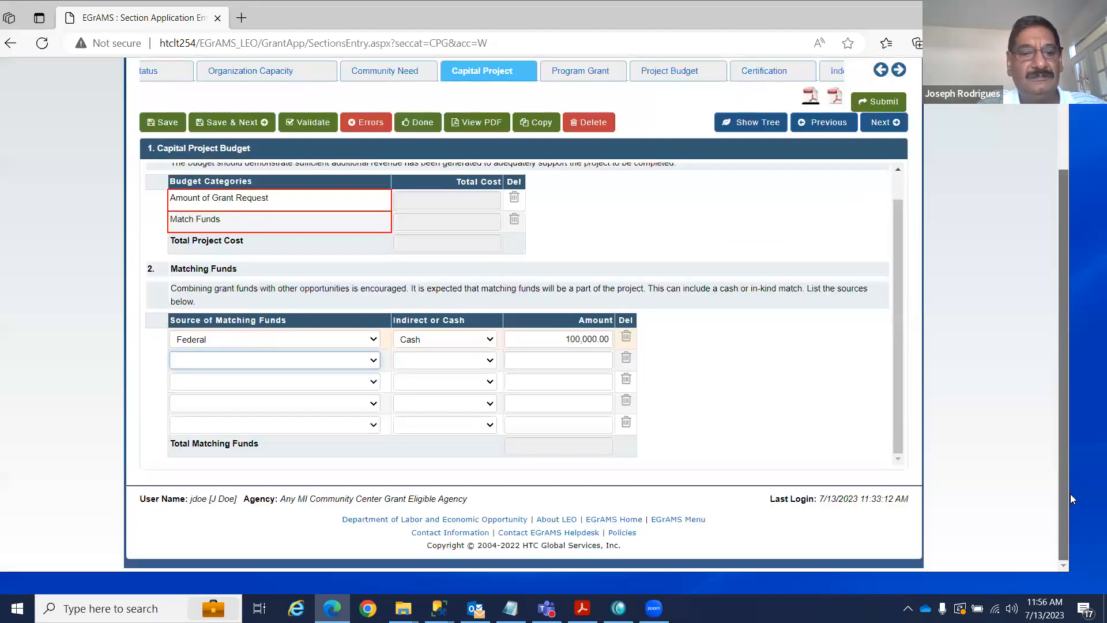
pyautogui.click(248, 123)
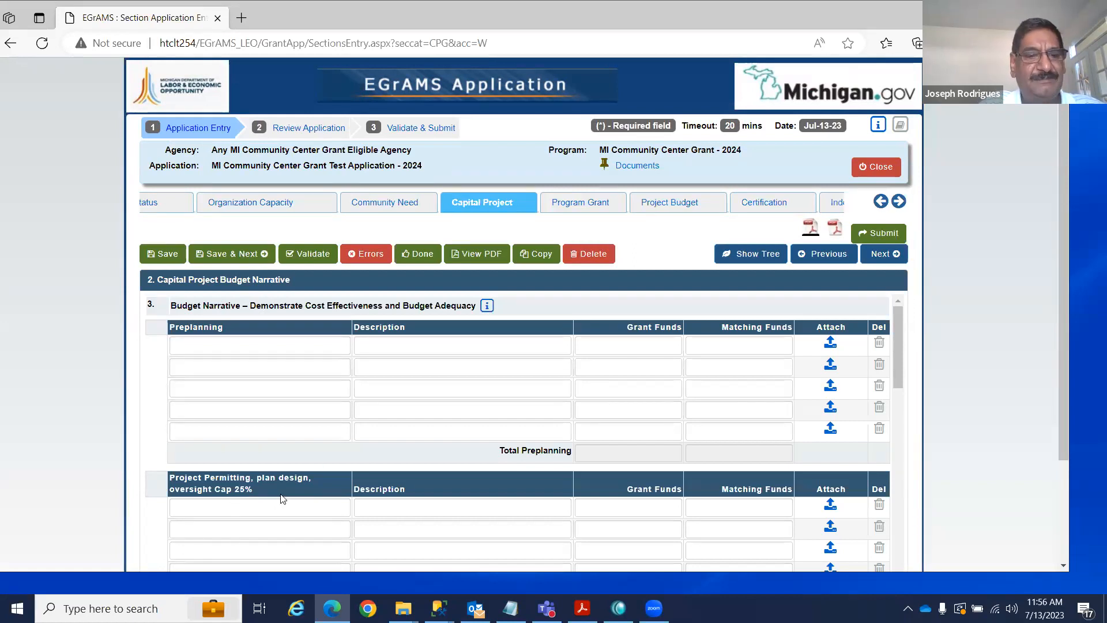
# Fill the first Preplanning row with Test, Test2, 200,000 grant and 20,000 matching funds.
pyautogui.click(236, 343)
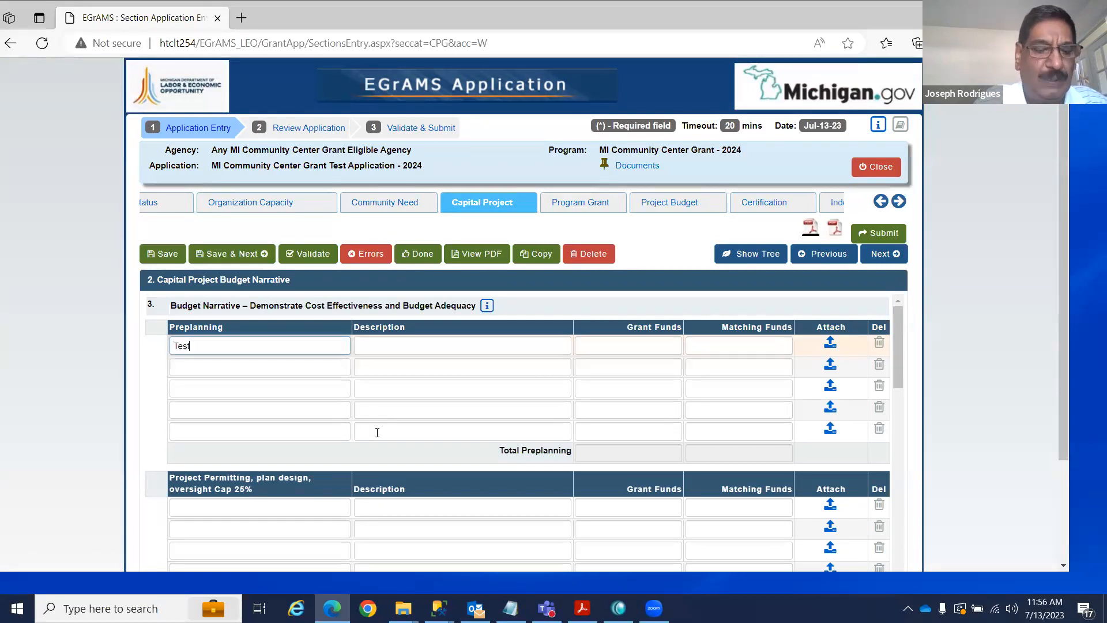
pyautogui.press('Tab')
pyautogui.write('T')
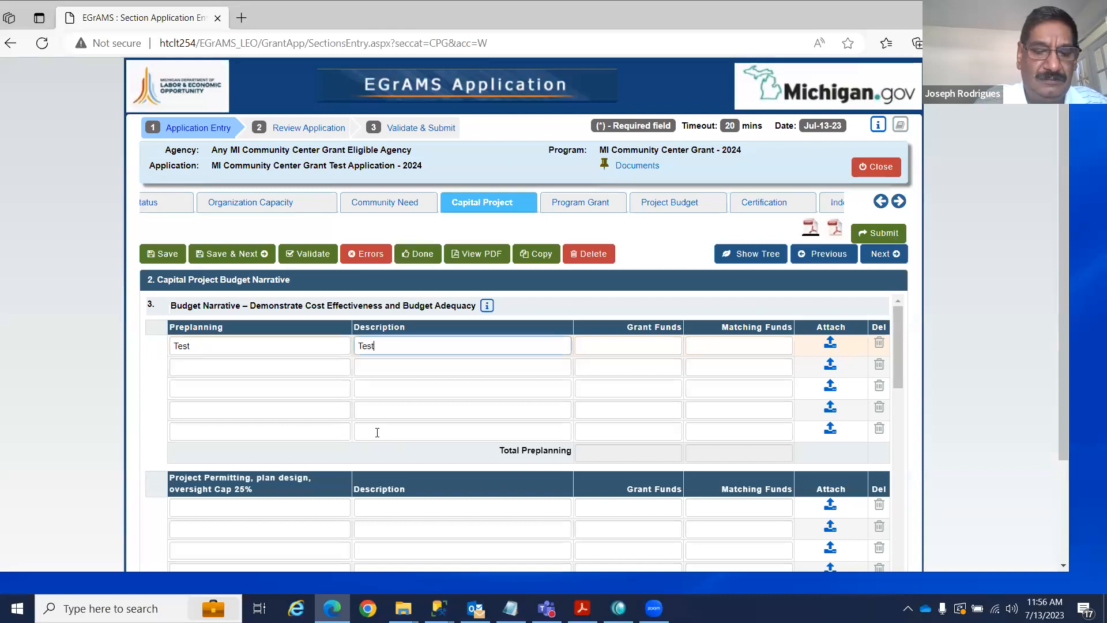
pyautogui.press('Tab')
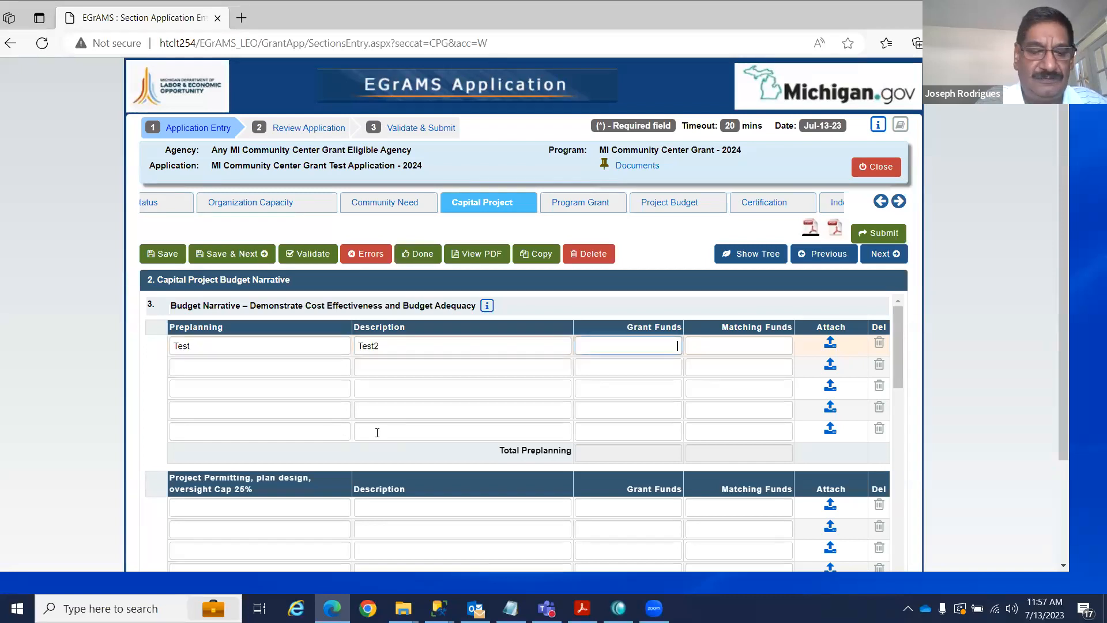
pyautogui.write('200,000')
pyautogui.press('Tab')
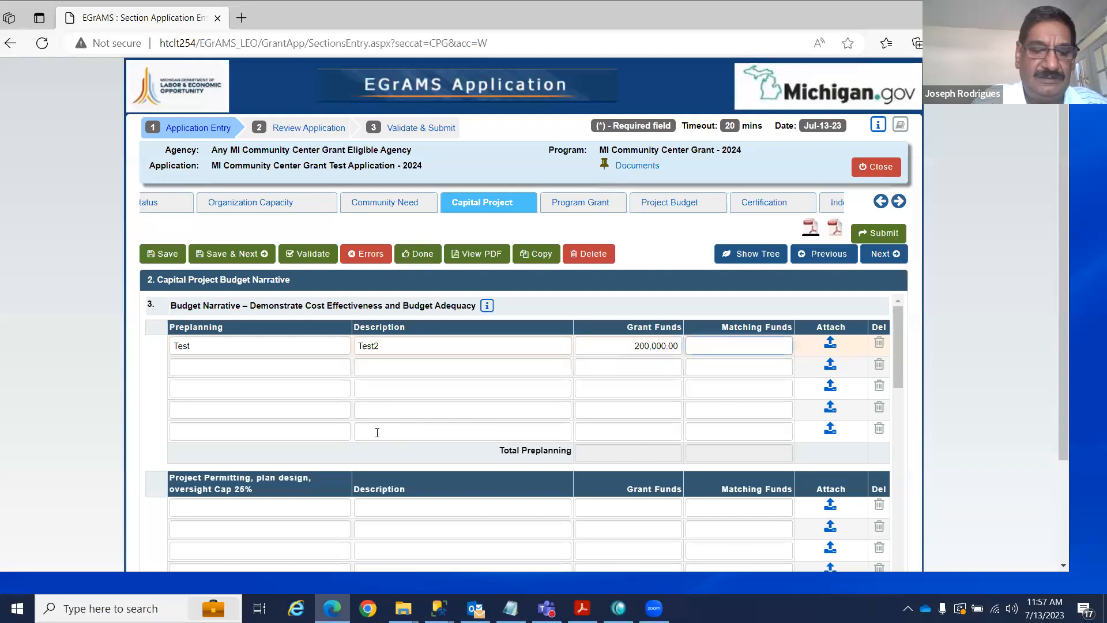
pyautogui.write('20,000')
pyautogui.press('Tab')
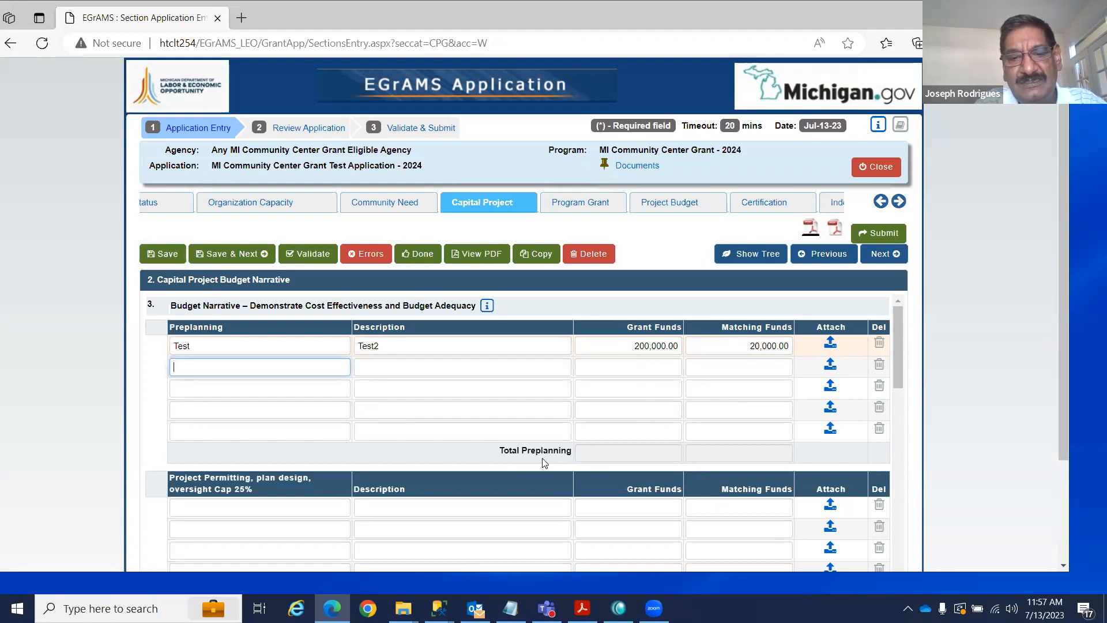
# Refresh the Preplanning totals, save the budget narrative, and scroll to the total.
pyautogui.click(613, 457)
pyautogui.click(739, 459)
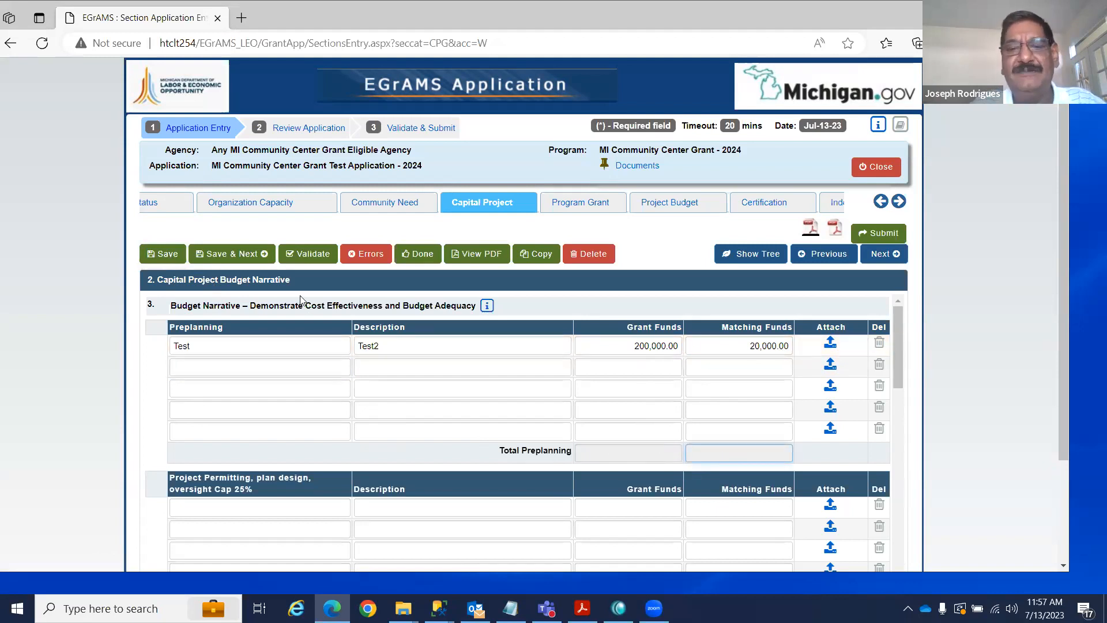
pyautogui.click(167, 254)
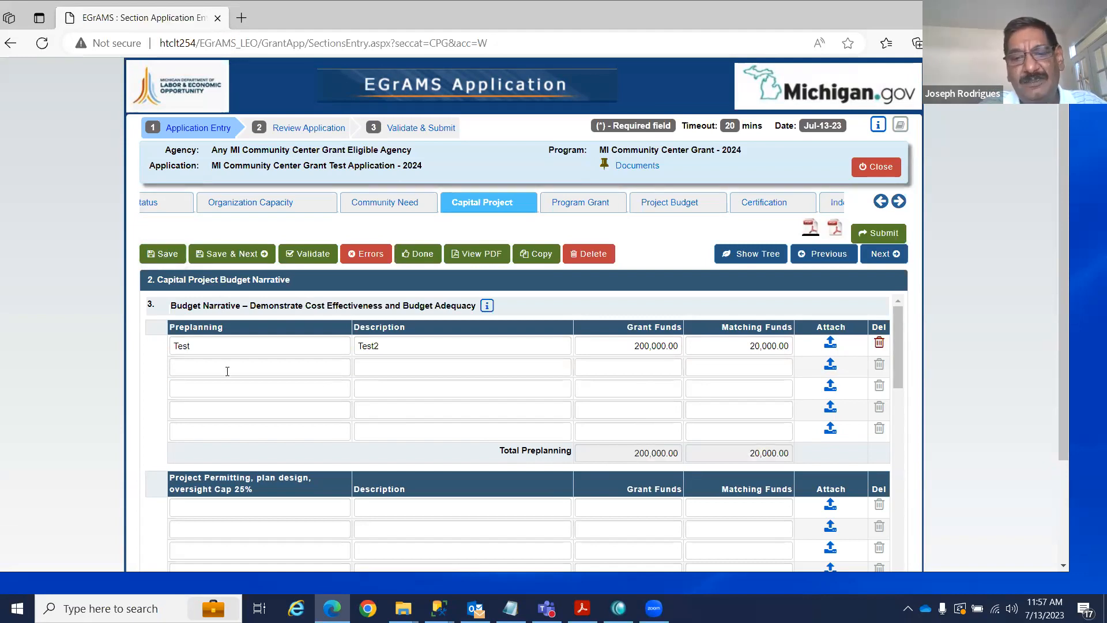
pyautogui.moveTo(893, 335); pyautogui.dragTo(894, 552)
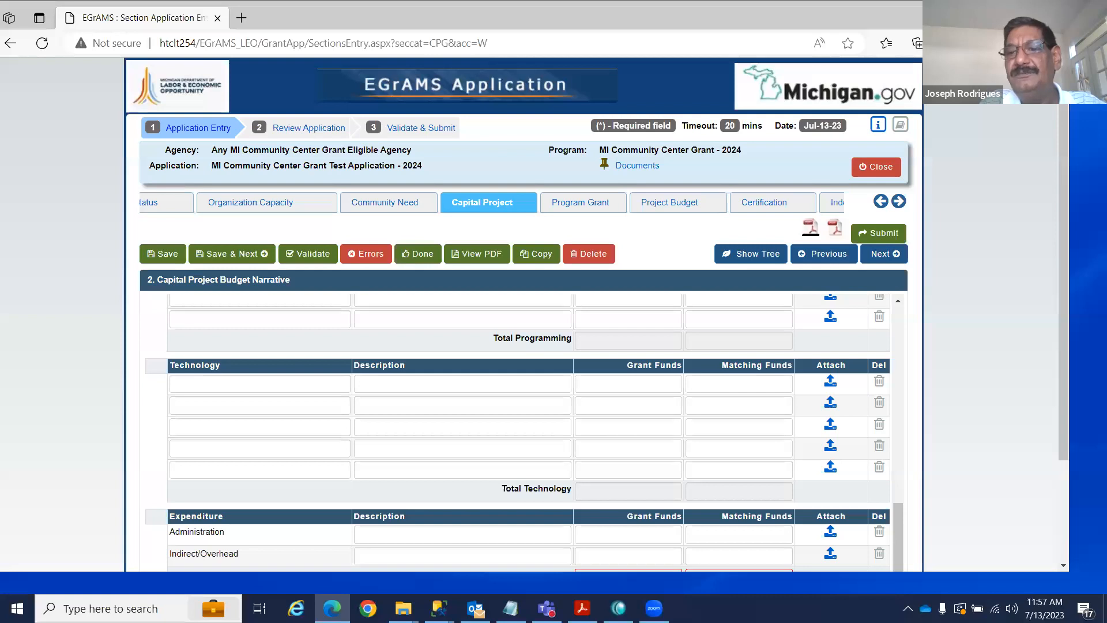
pyautogui.scroll(-2, 1064, 256)
pyautogui.scroll(-1, 1064, 256)
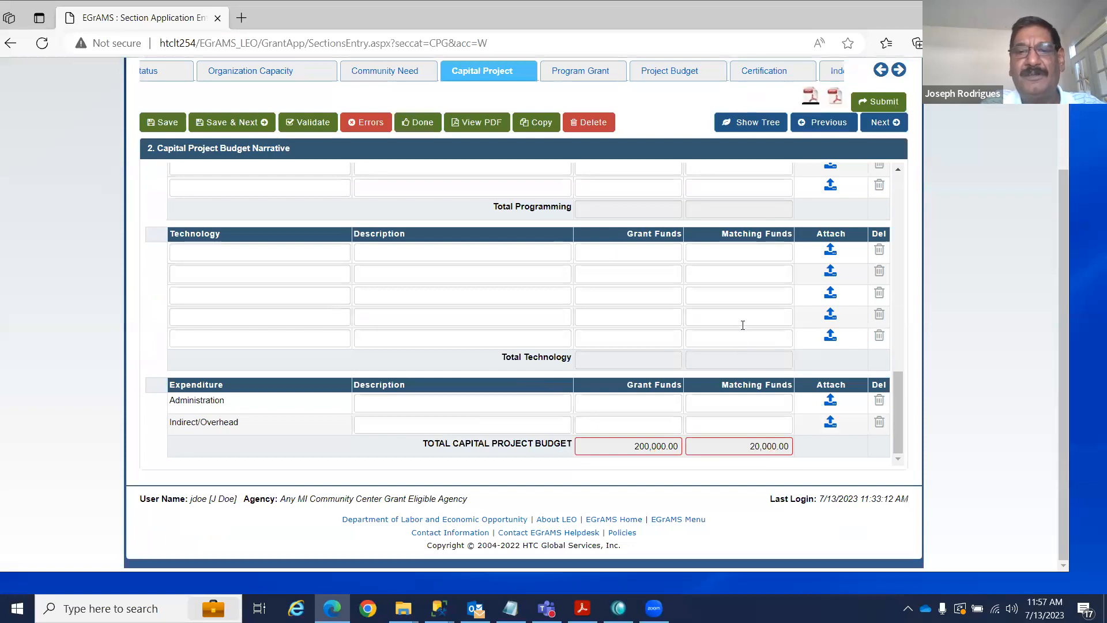
pyautogui.scroll(3, 735, 307)
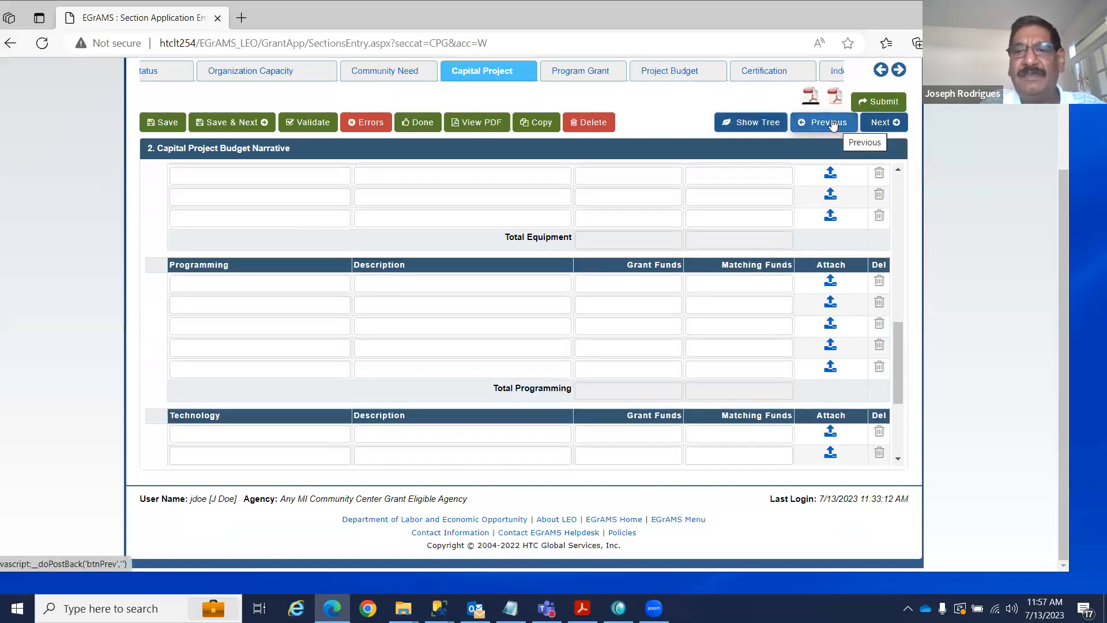
# Review the Project Budget's Preplanning total of 220,000.00, then go to Certification.
pyautogui.click(832, 124)
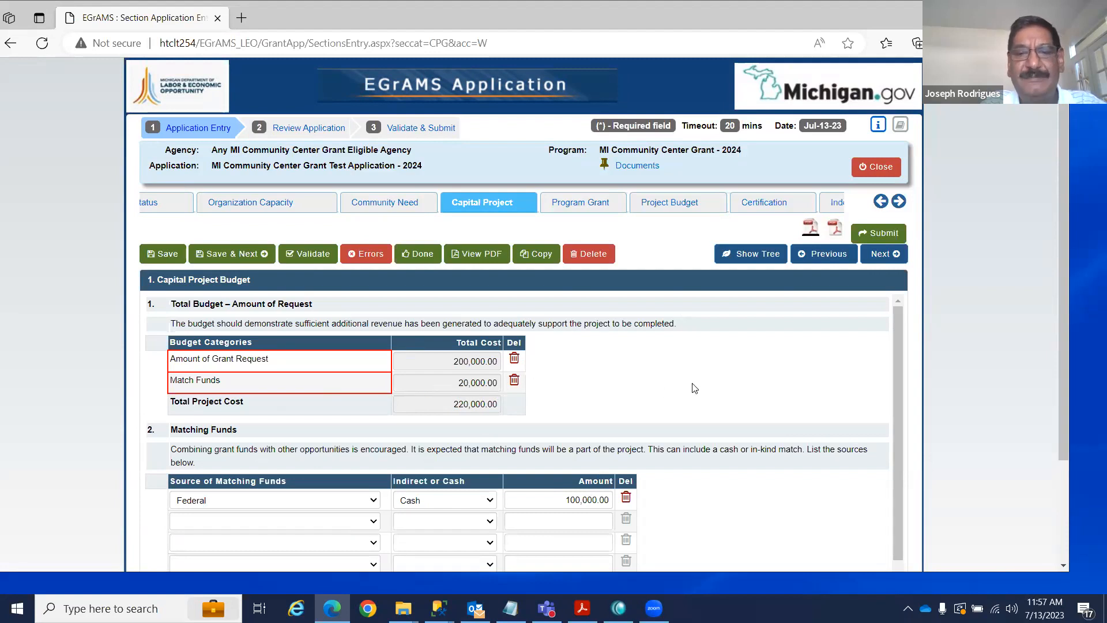
pyautogui.click(666, 206)
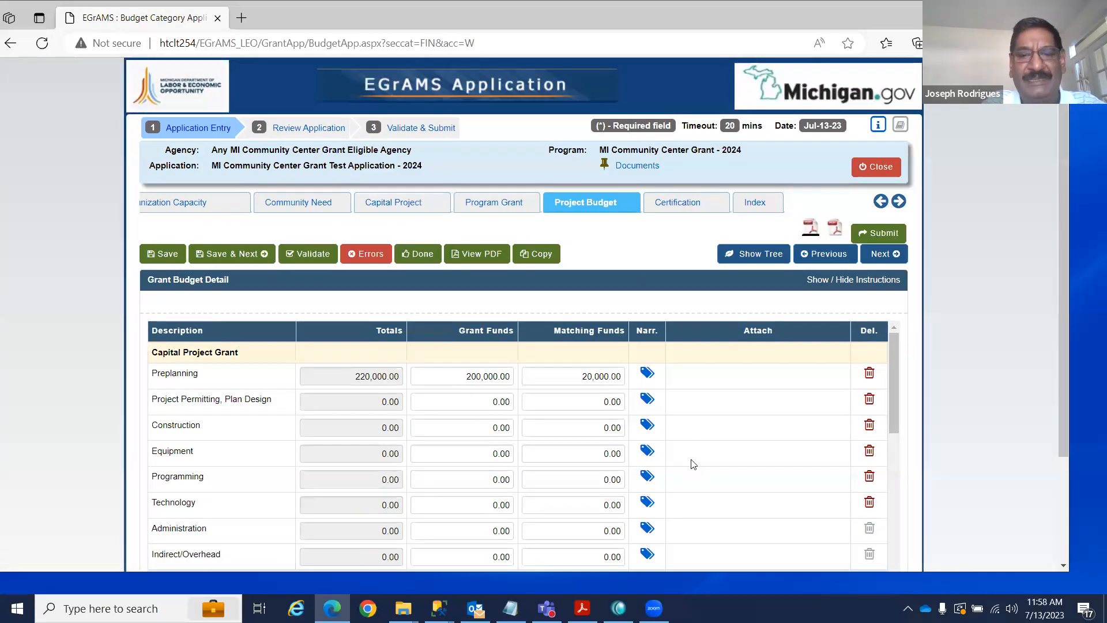
pyautogui.scroll(-2, 732, 386)
pyautogui.scroll(1, 732, 385)
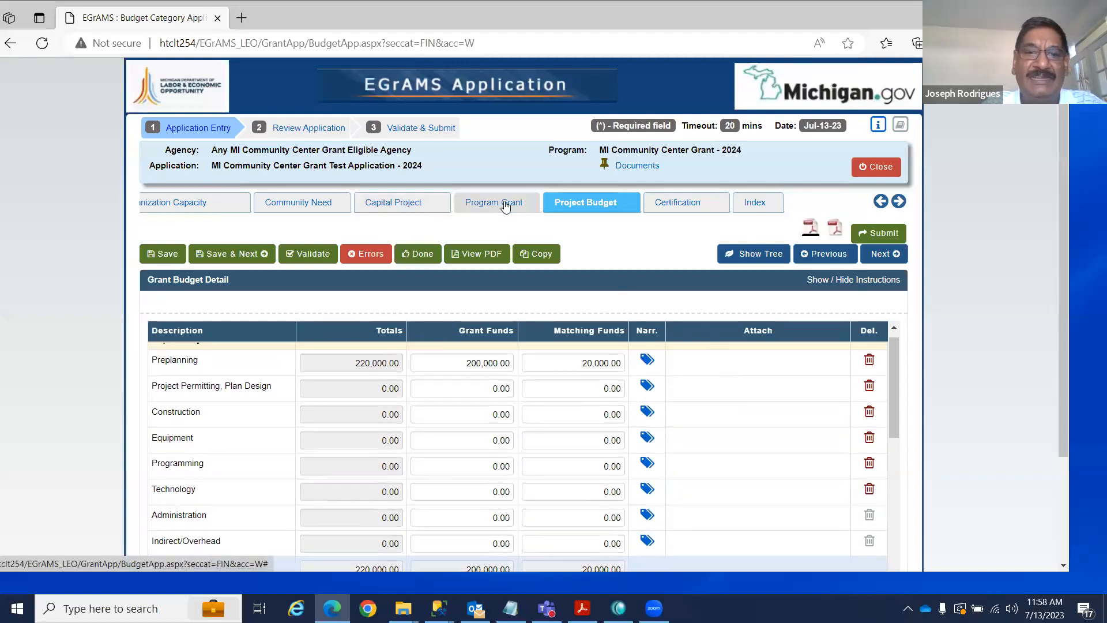
pyautogui.scroll(-3, 686, 416)
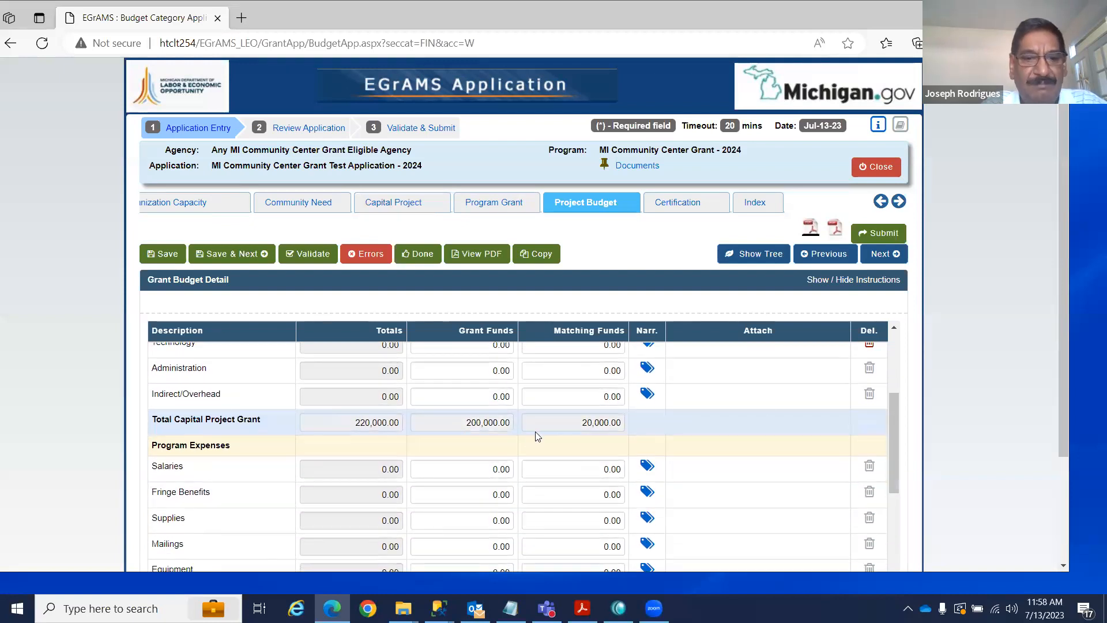
pyautogui.scroll(-10, 753, 407)
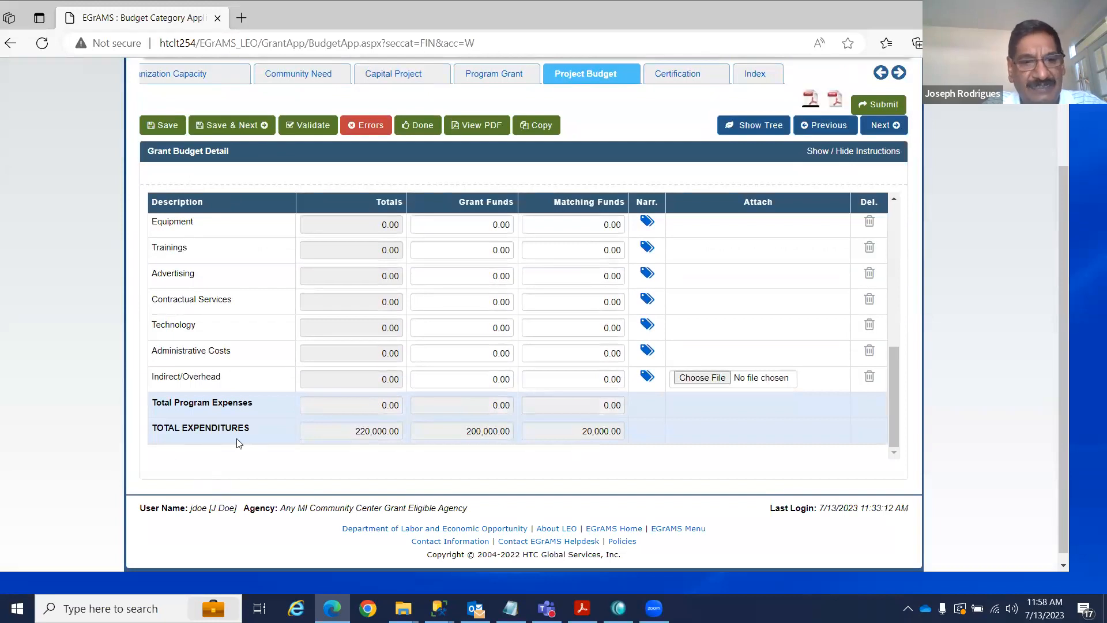
pyautogui.scroll(4, 742, 433)
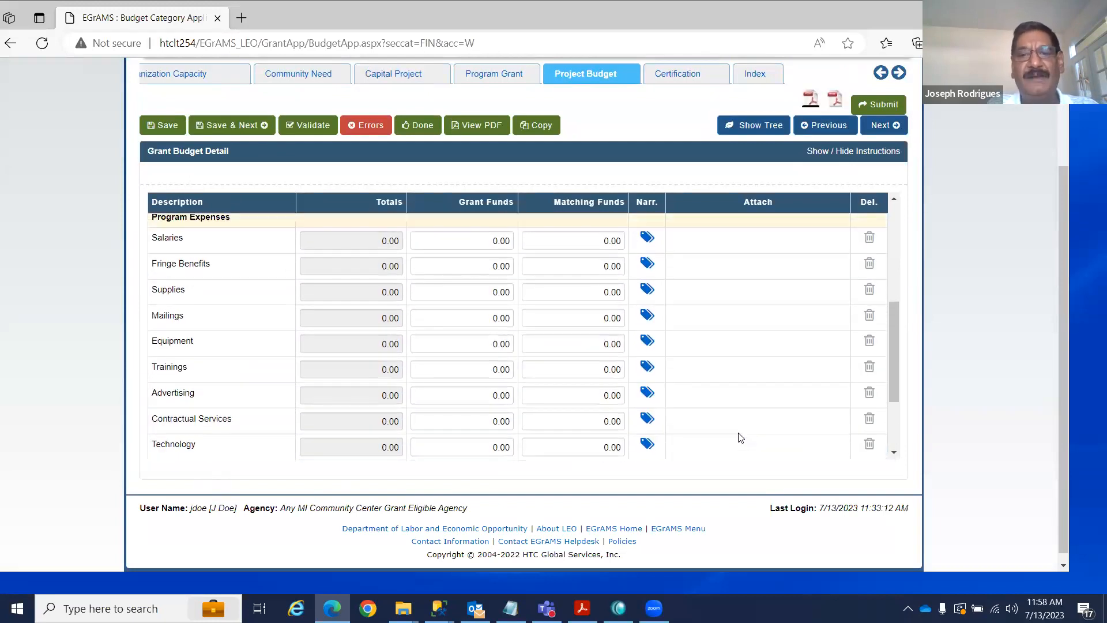
pyautogui.scroll(3, 740, 438)
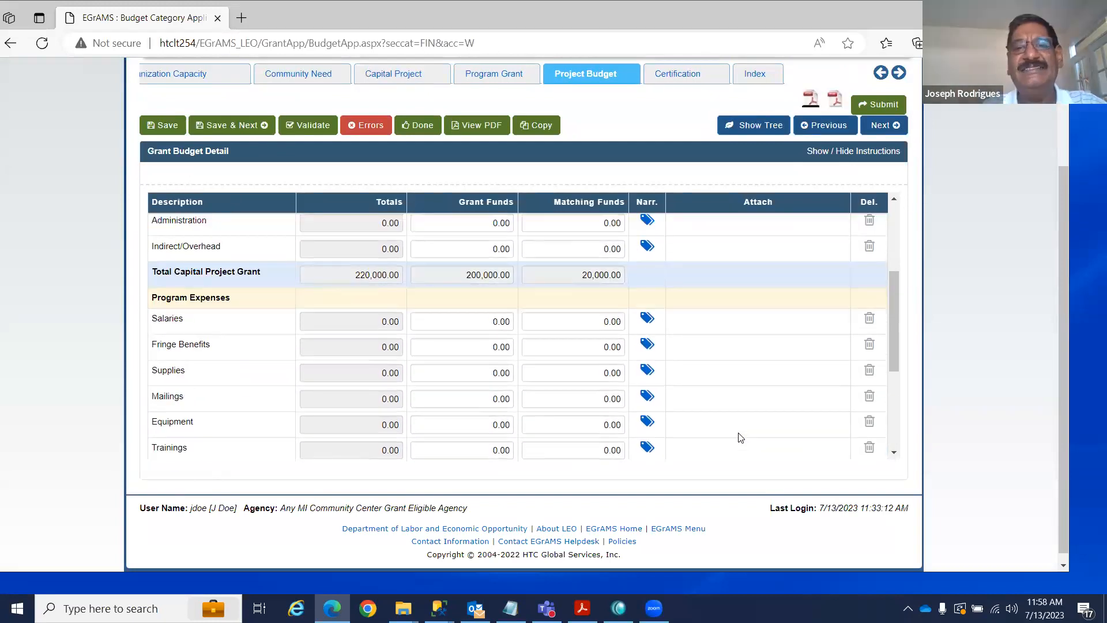
pyautogui.scroll(6, 778, 453)
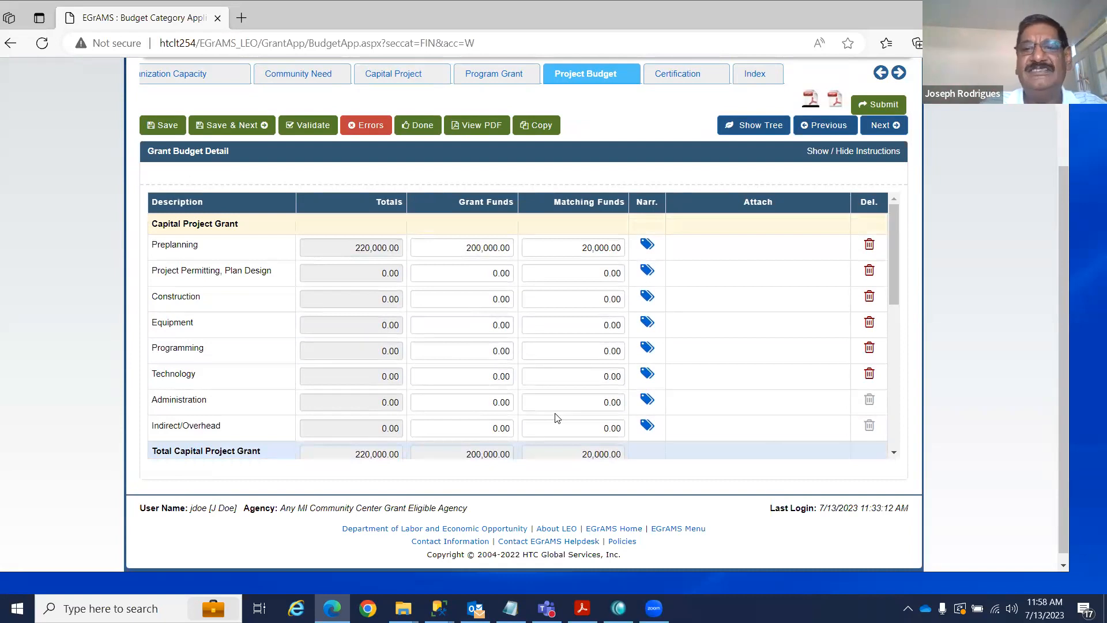
pyautogui.click(880, 125)
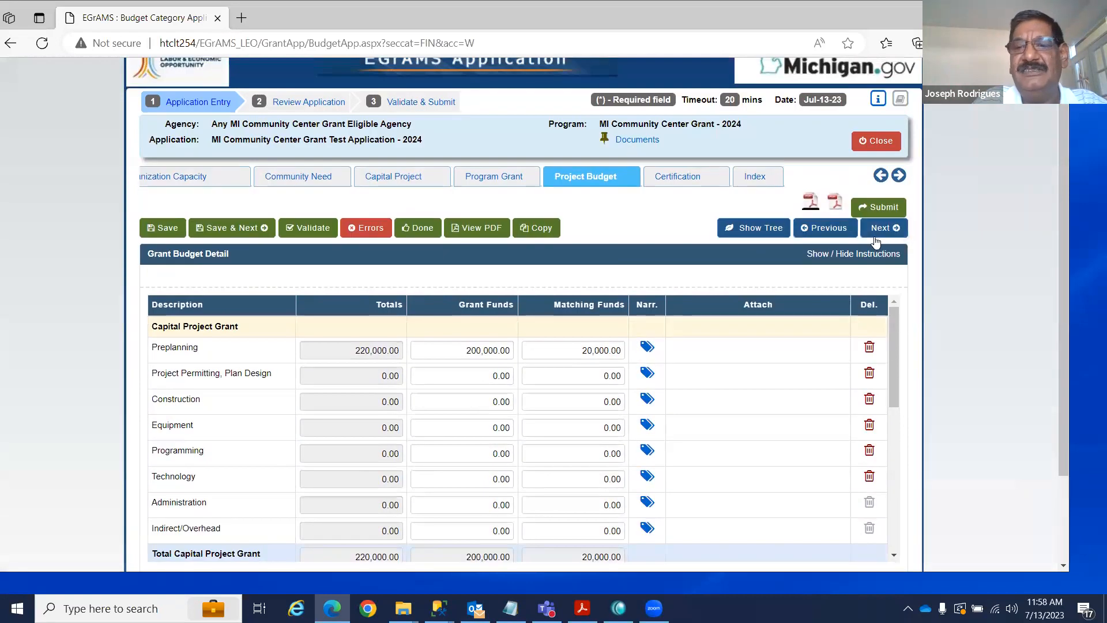
pyautogui.click(679, 177)
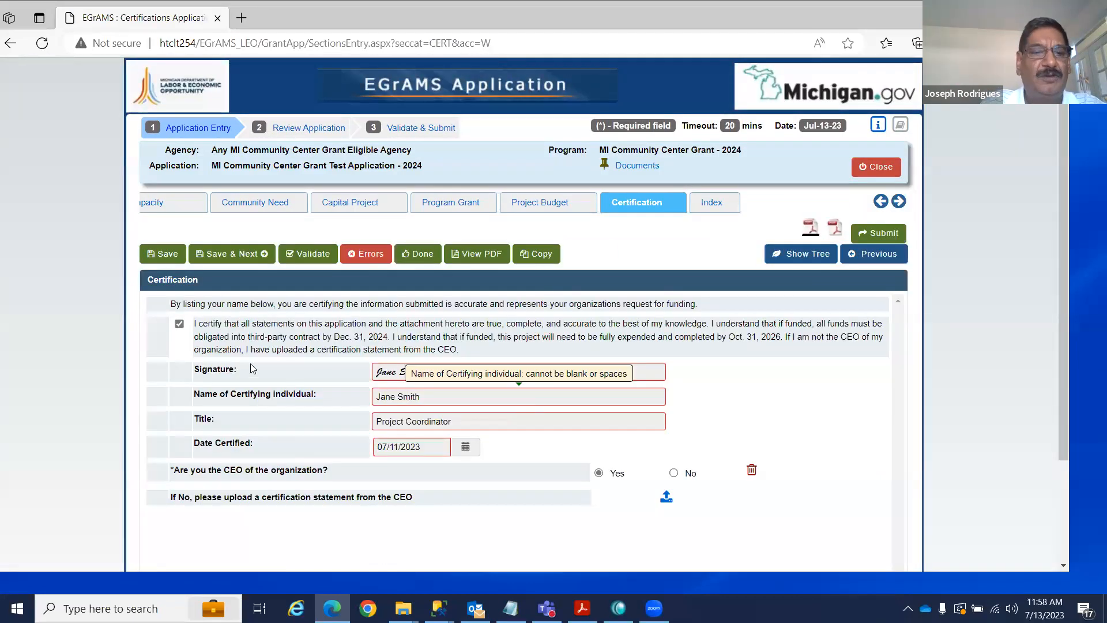
# Uncheck the 'I certify' statement and save, clearing the certification fields.
pyautogui.click(180, 324)
pyautogui.click(172, 252)
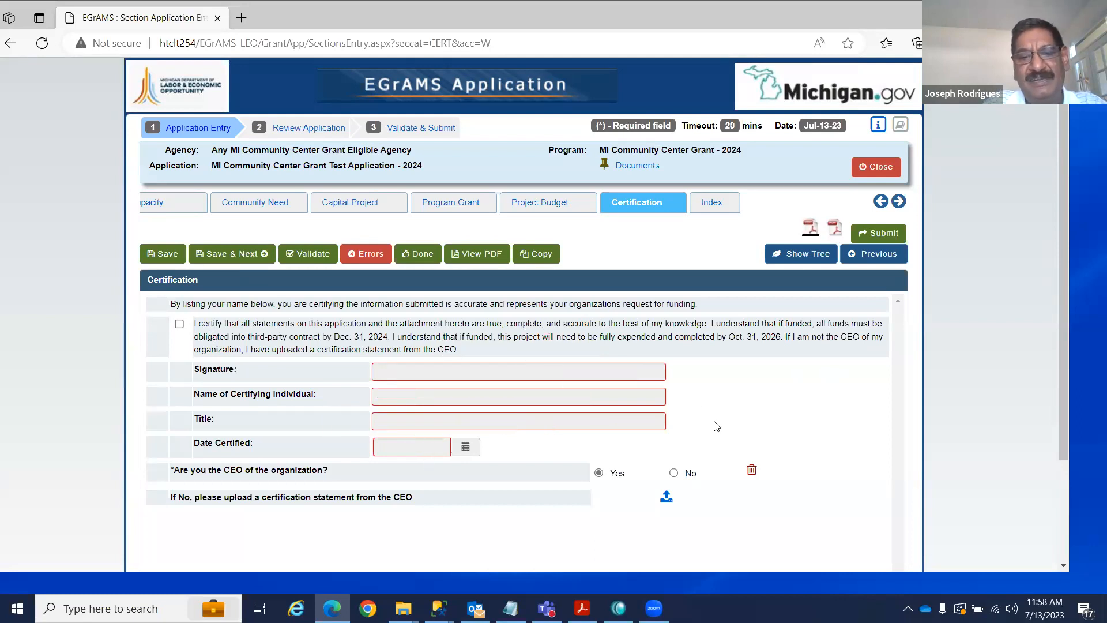
pyautogui.scroll(-1, 717, 426)
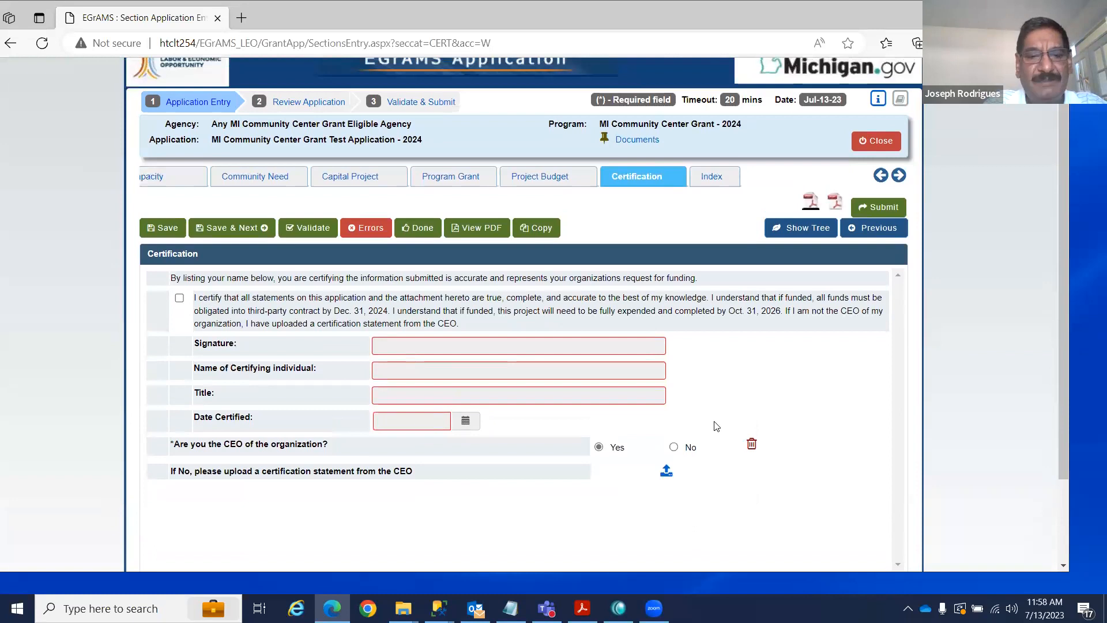
pyautogui.scroll(-1, 717, 426)
# Check the certify statement box and save the Certification form.
pyautogui.click(179, 275)
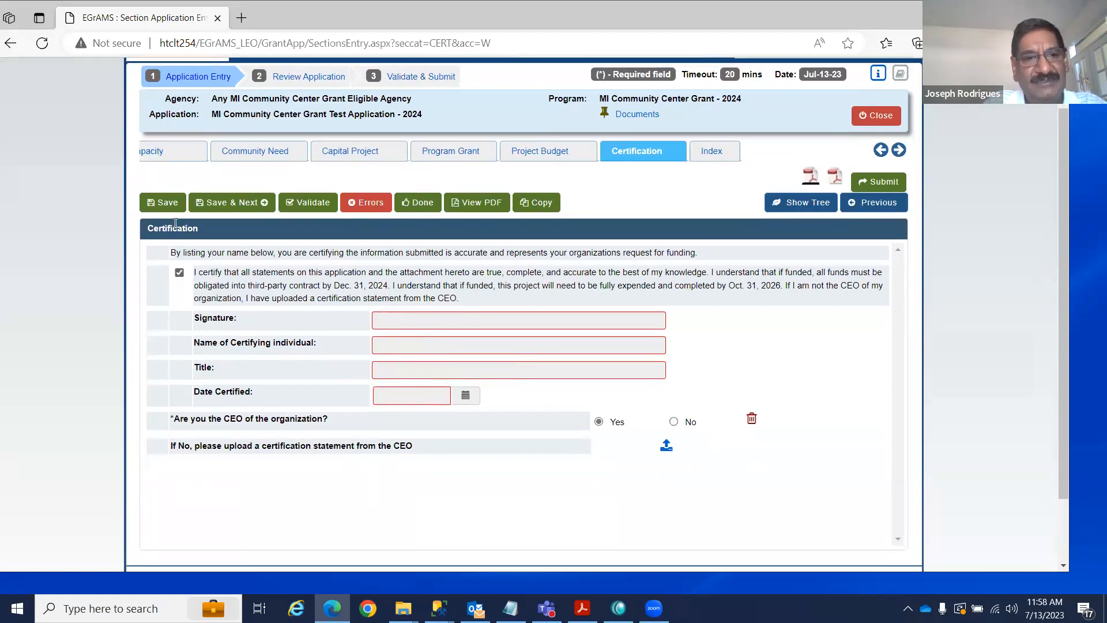
pyautogui.click(167, 205)
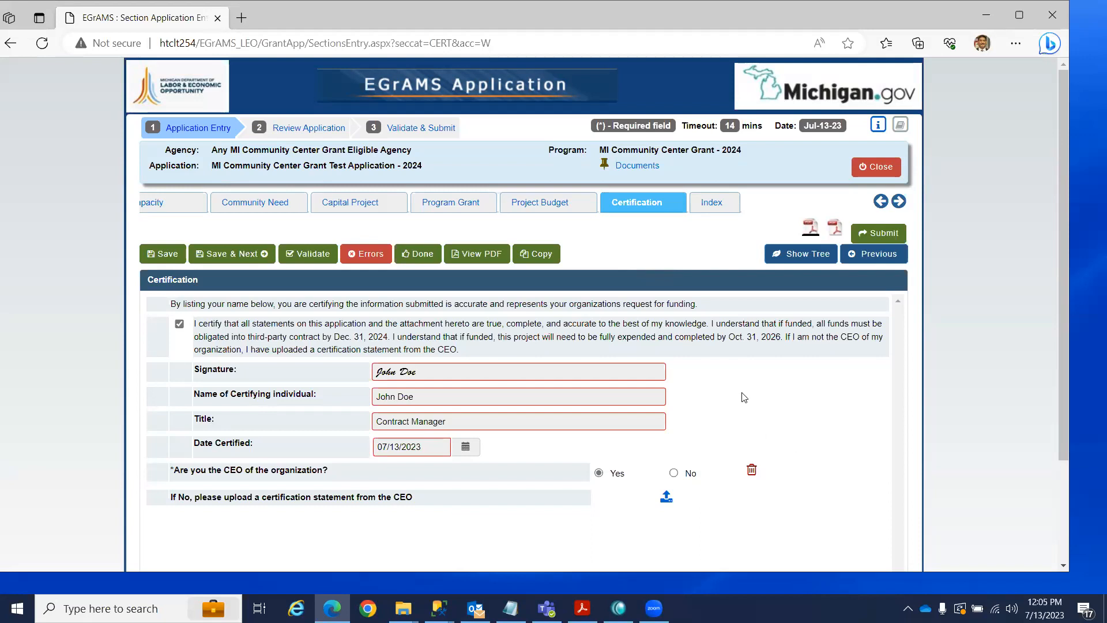
# From Community Need, use the Section Tree to reach Capital Project and Program Grant Narratives.
pyautogui.click(378, 206)
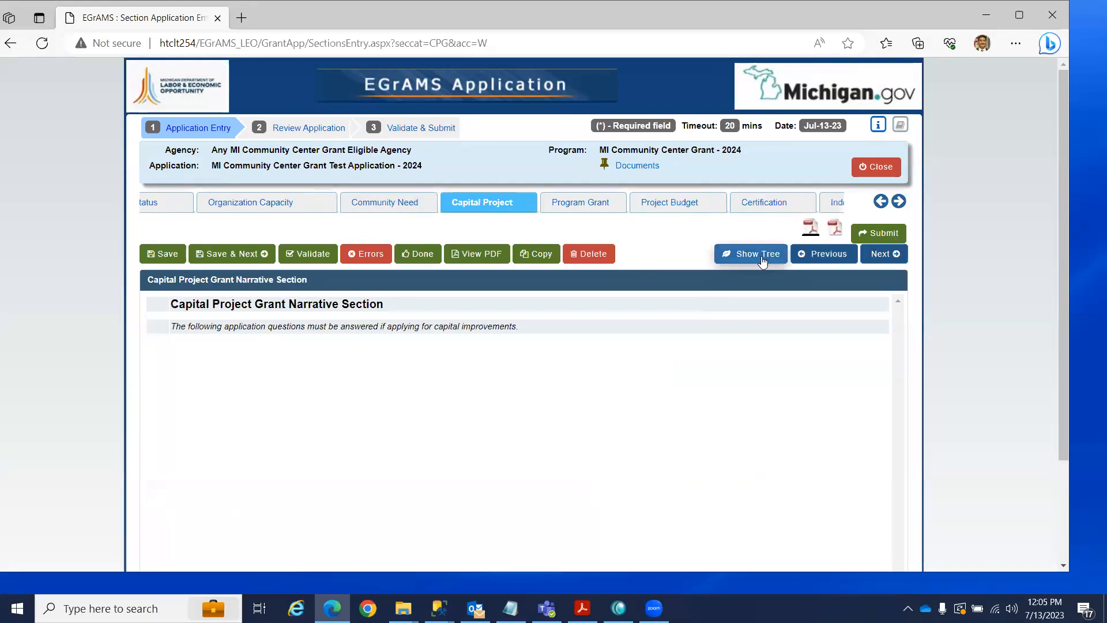
pyautogui.click(761, 255)
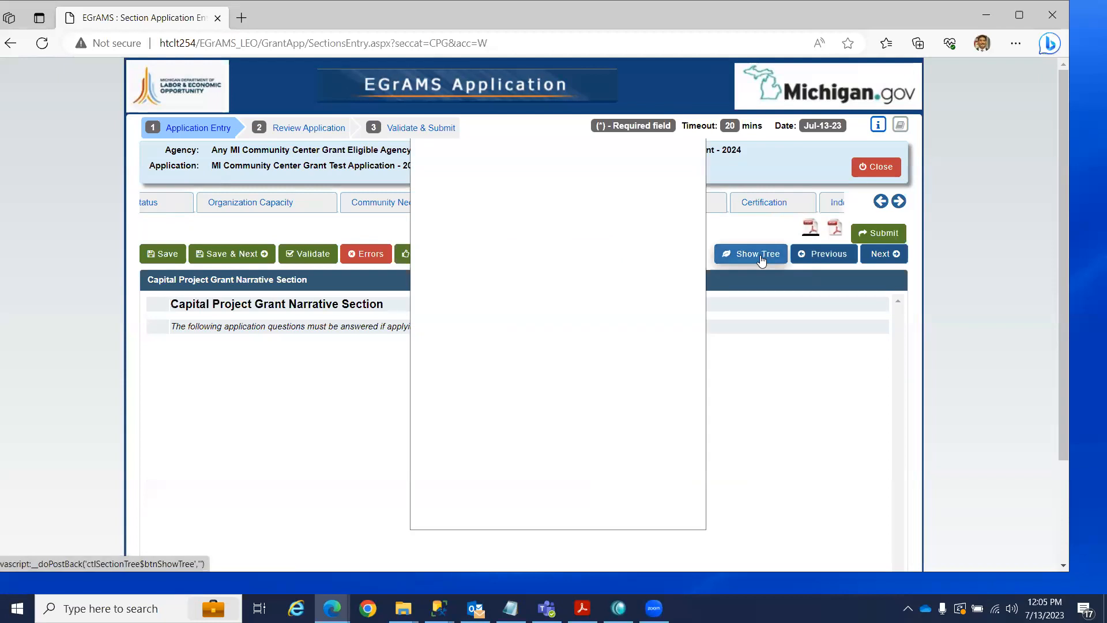
pyautogui.moveTo(685, 292); pyautogui.dragTo(671, 464)
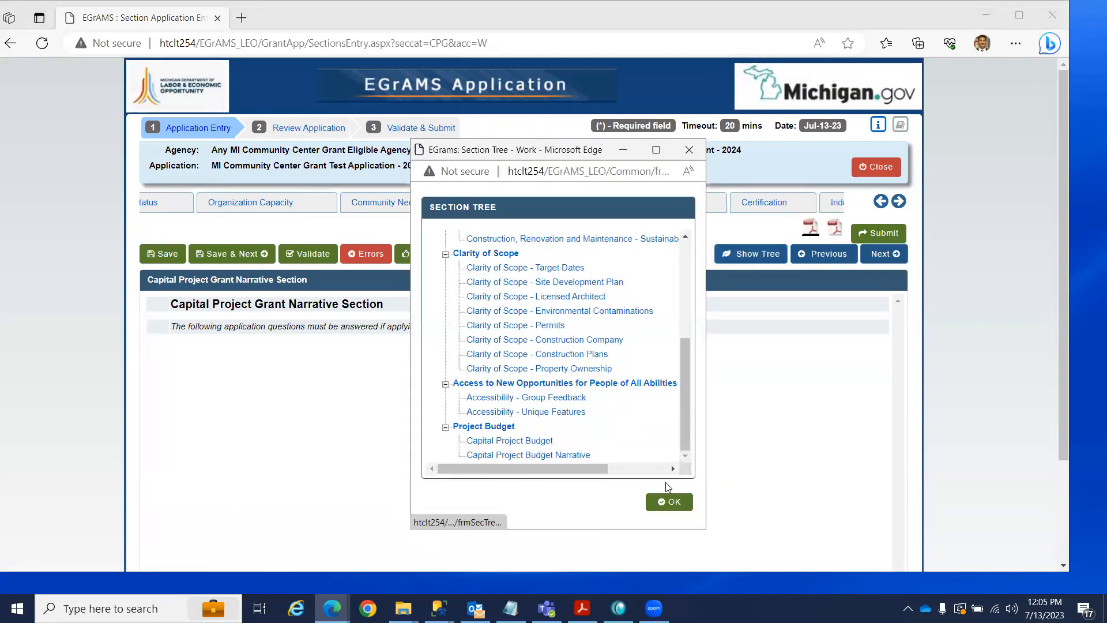
pyautogui.click(689, 150)
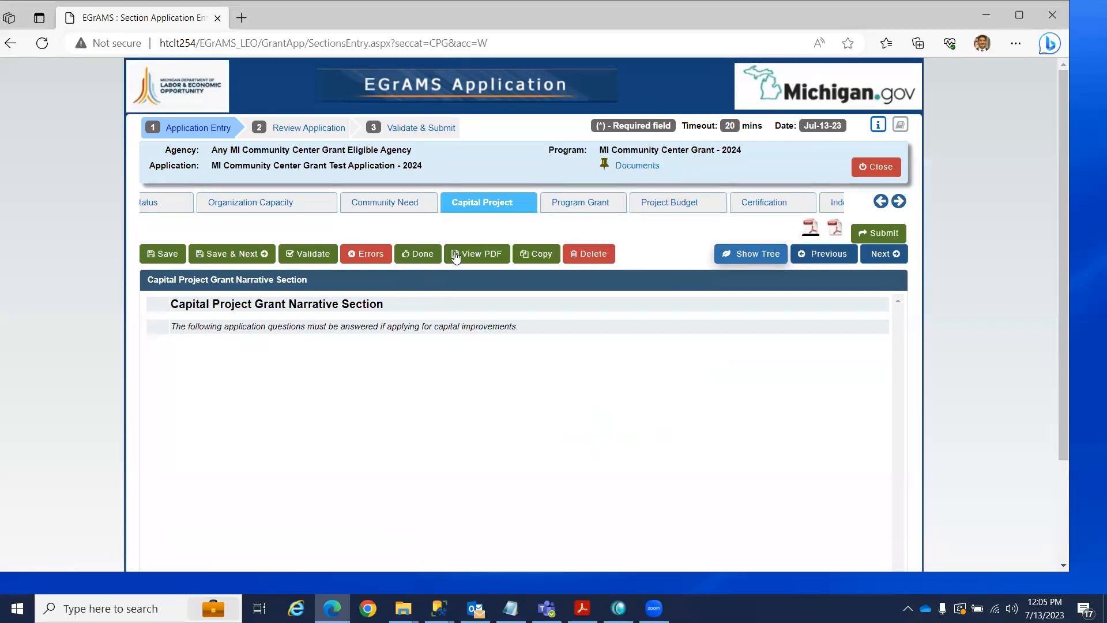
pyautogui.click(418, 203)
pyautogui.click(759, 254)
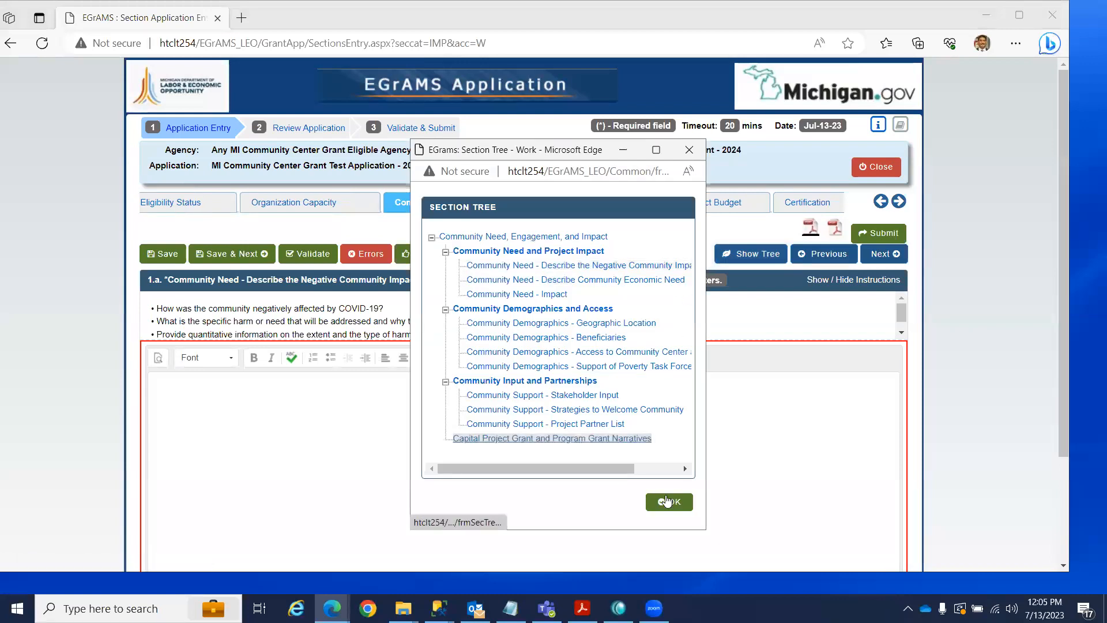
pyautogui.click(678, 502)
pyautogui.scroll(-1, 693, 410)
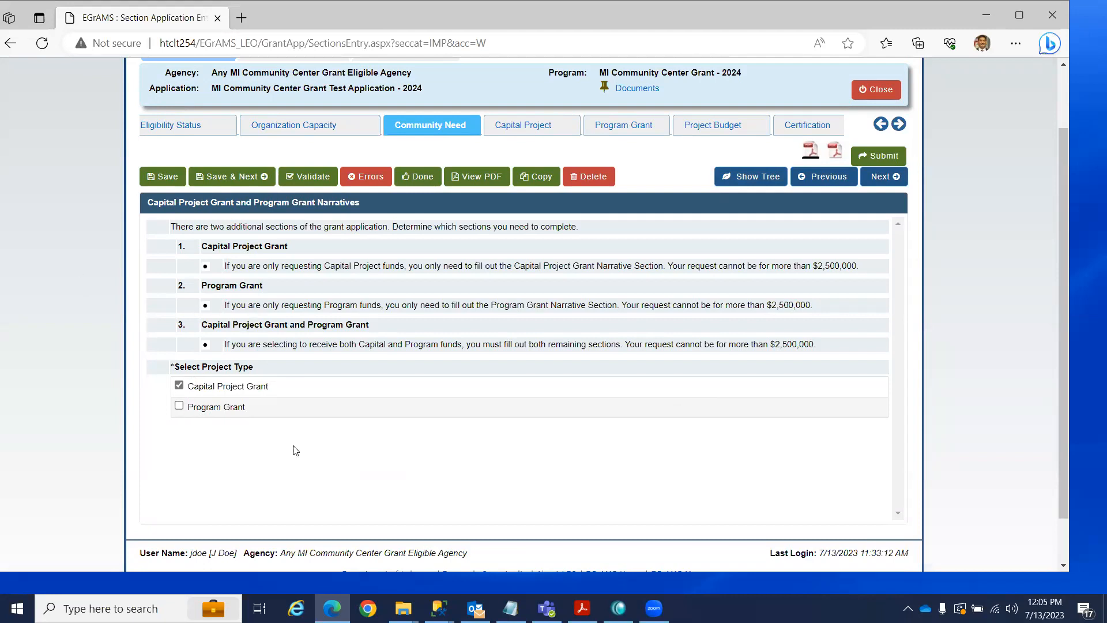
pyautogui.scroll(1, 577, 558)
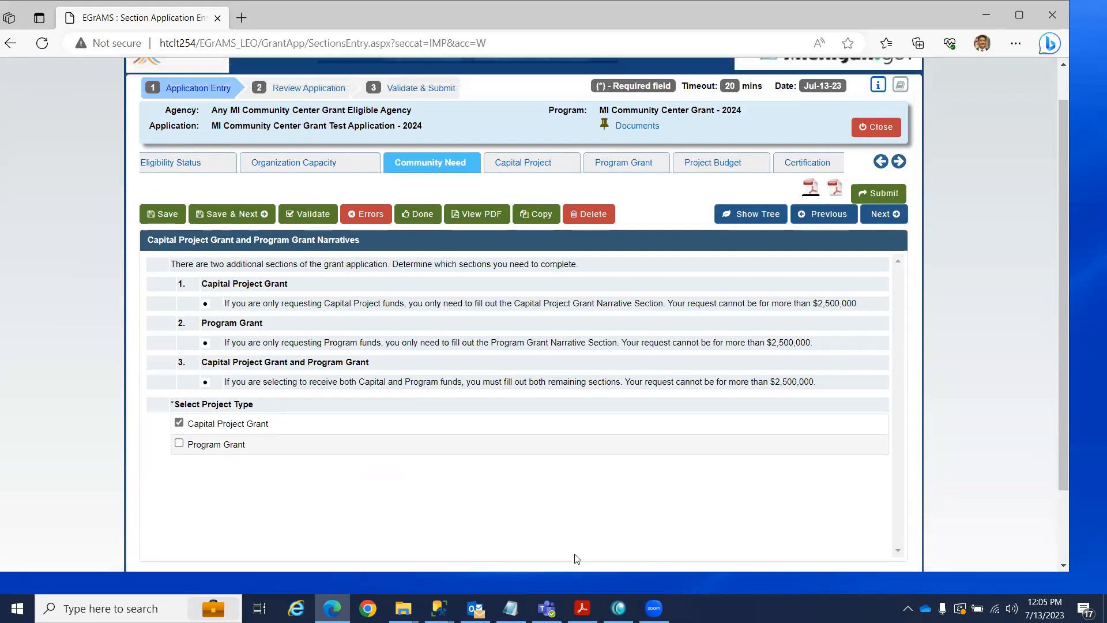
pyautogui.scroll(1, 576, 558)
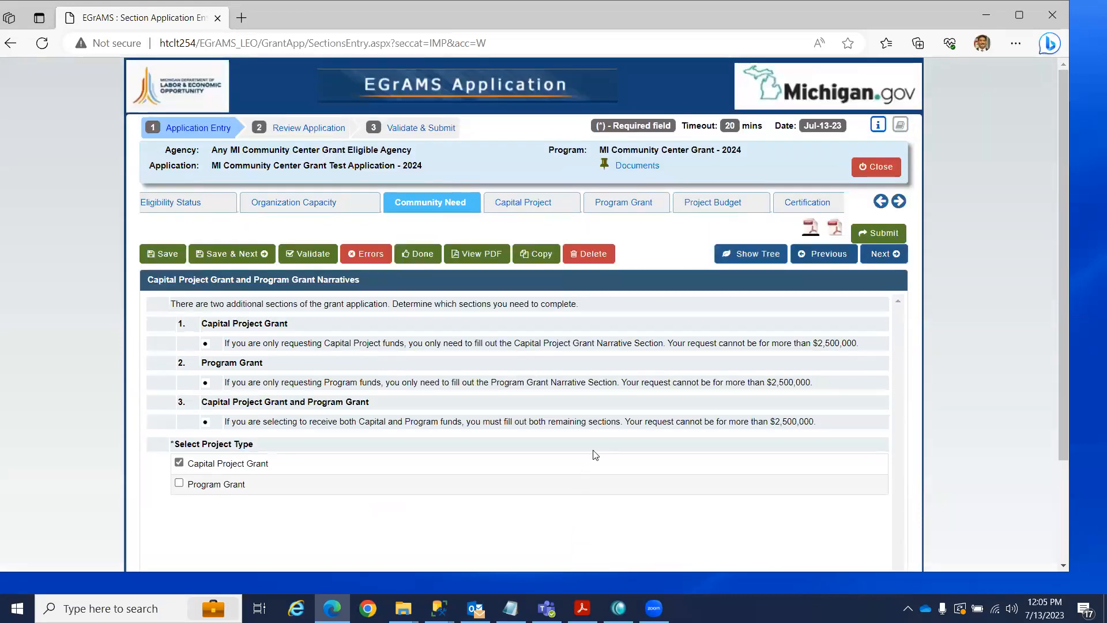